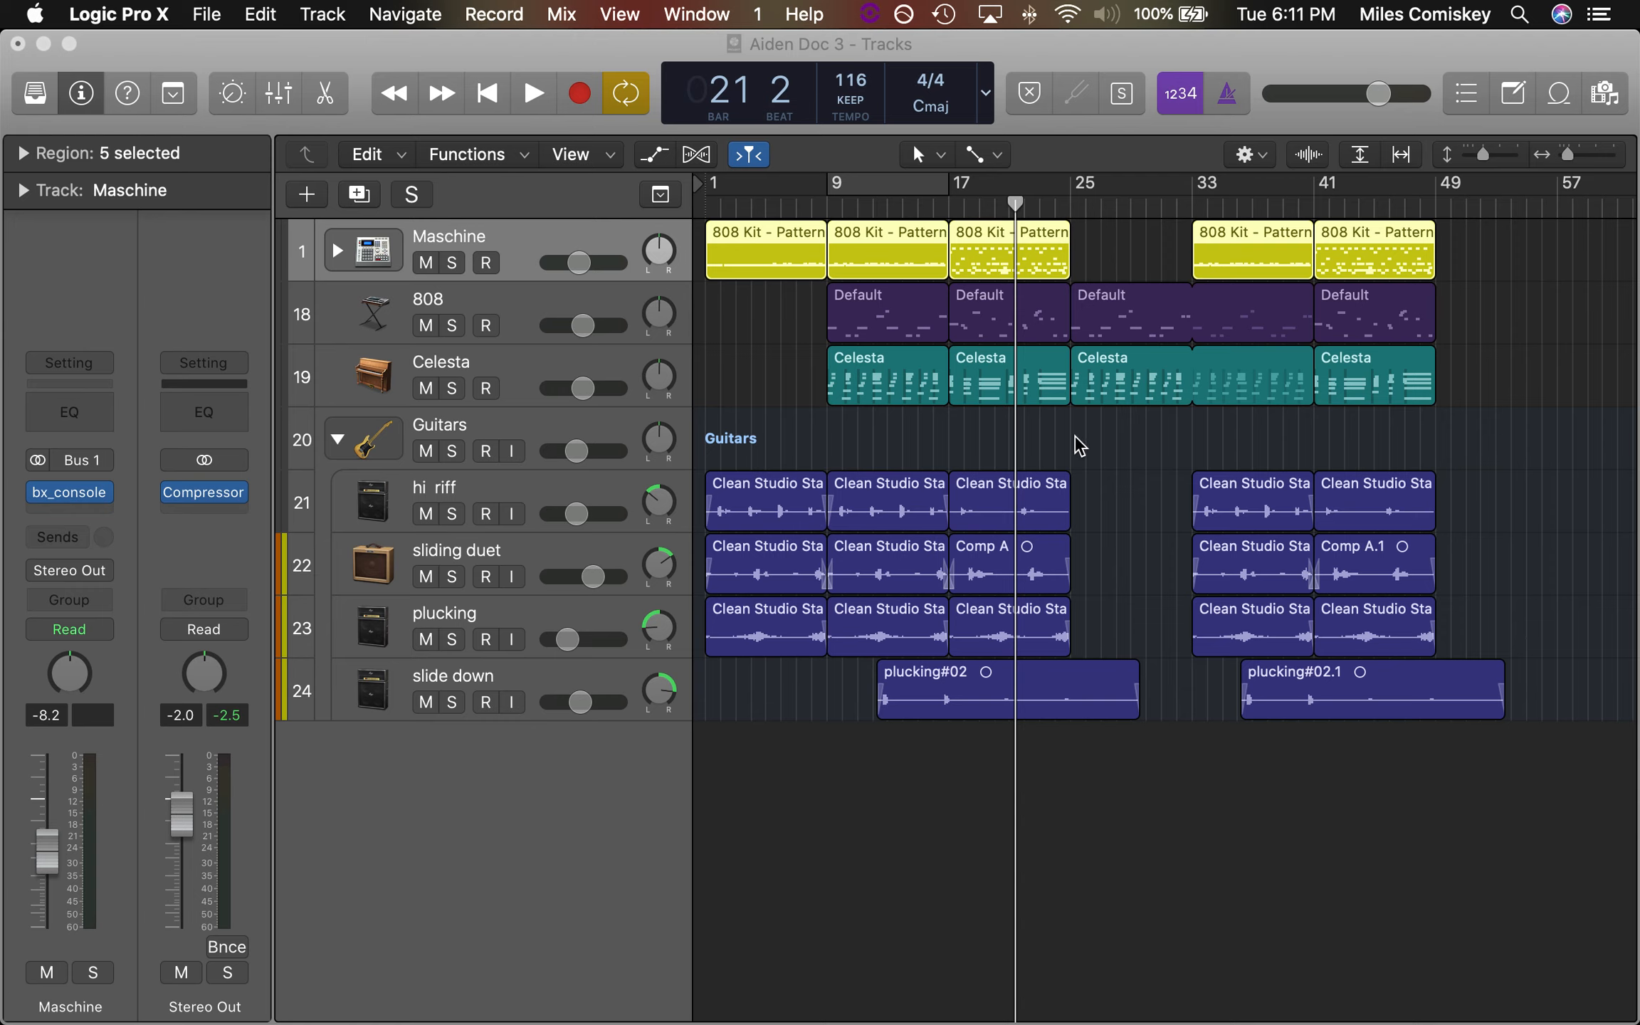
Move the playhead to bar 9 and solo the Celesta track
left_click(1094, 914)
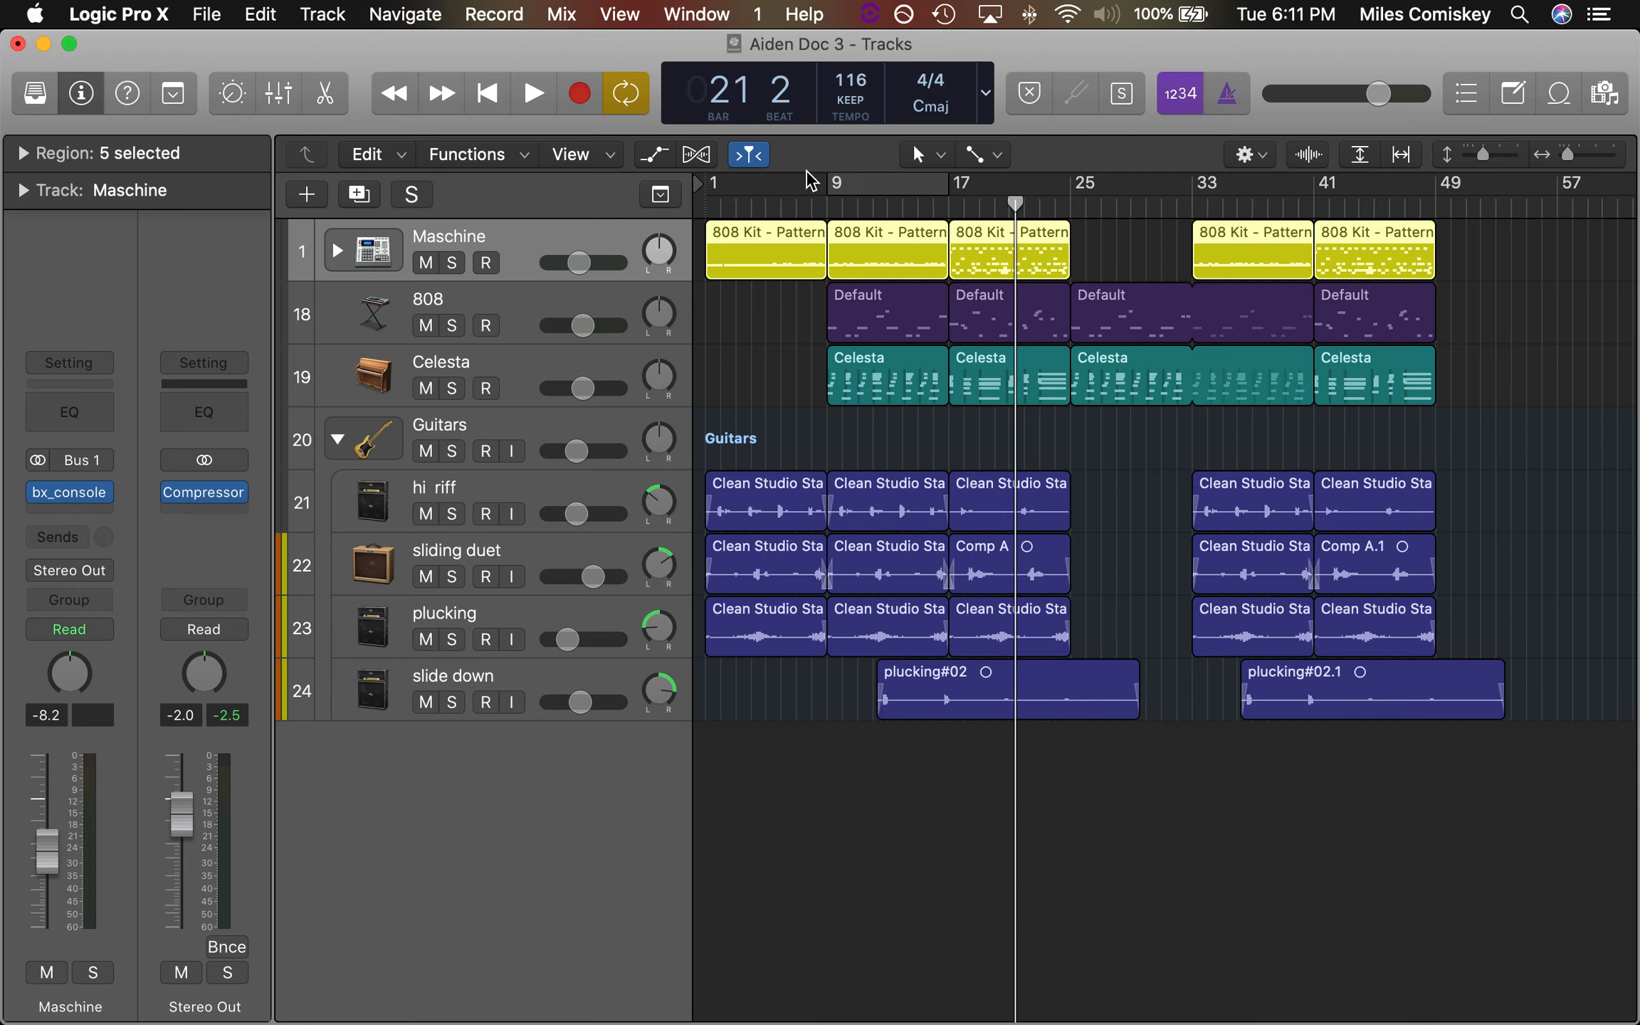
left_click(824, 206)
left_click(520, 383)
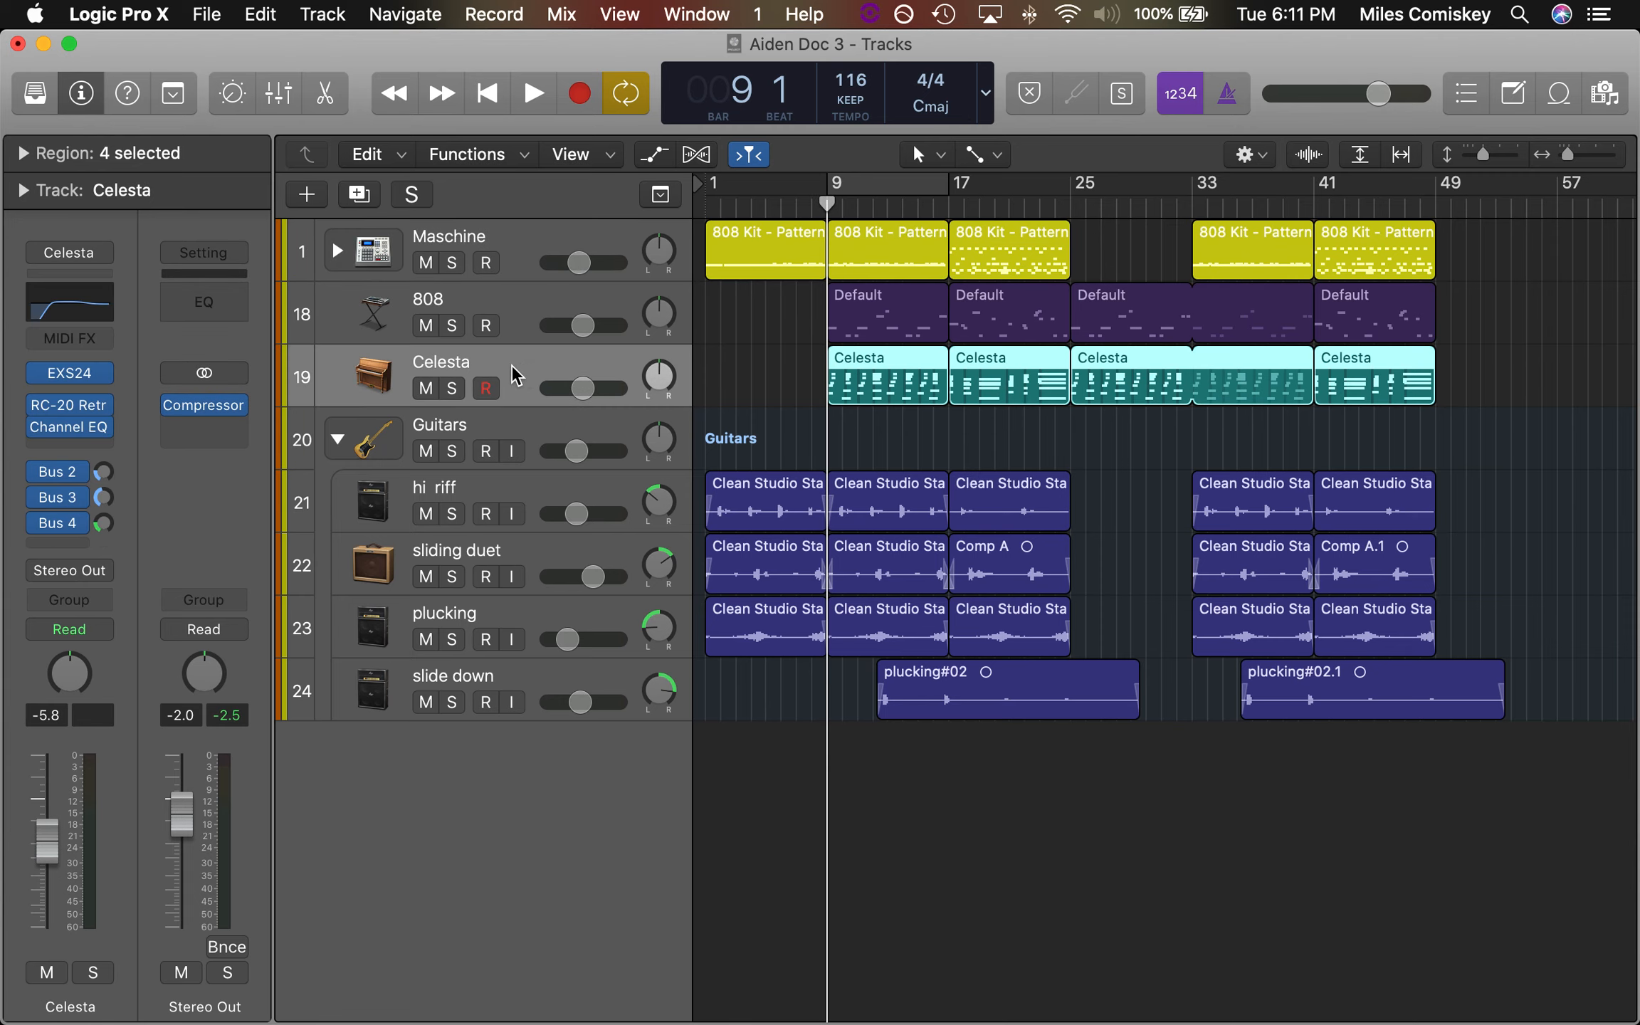
left_click(451, 390)
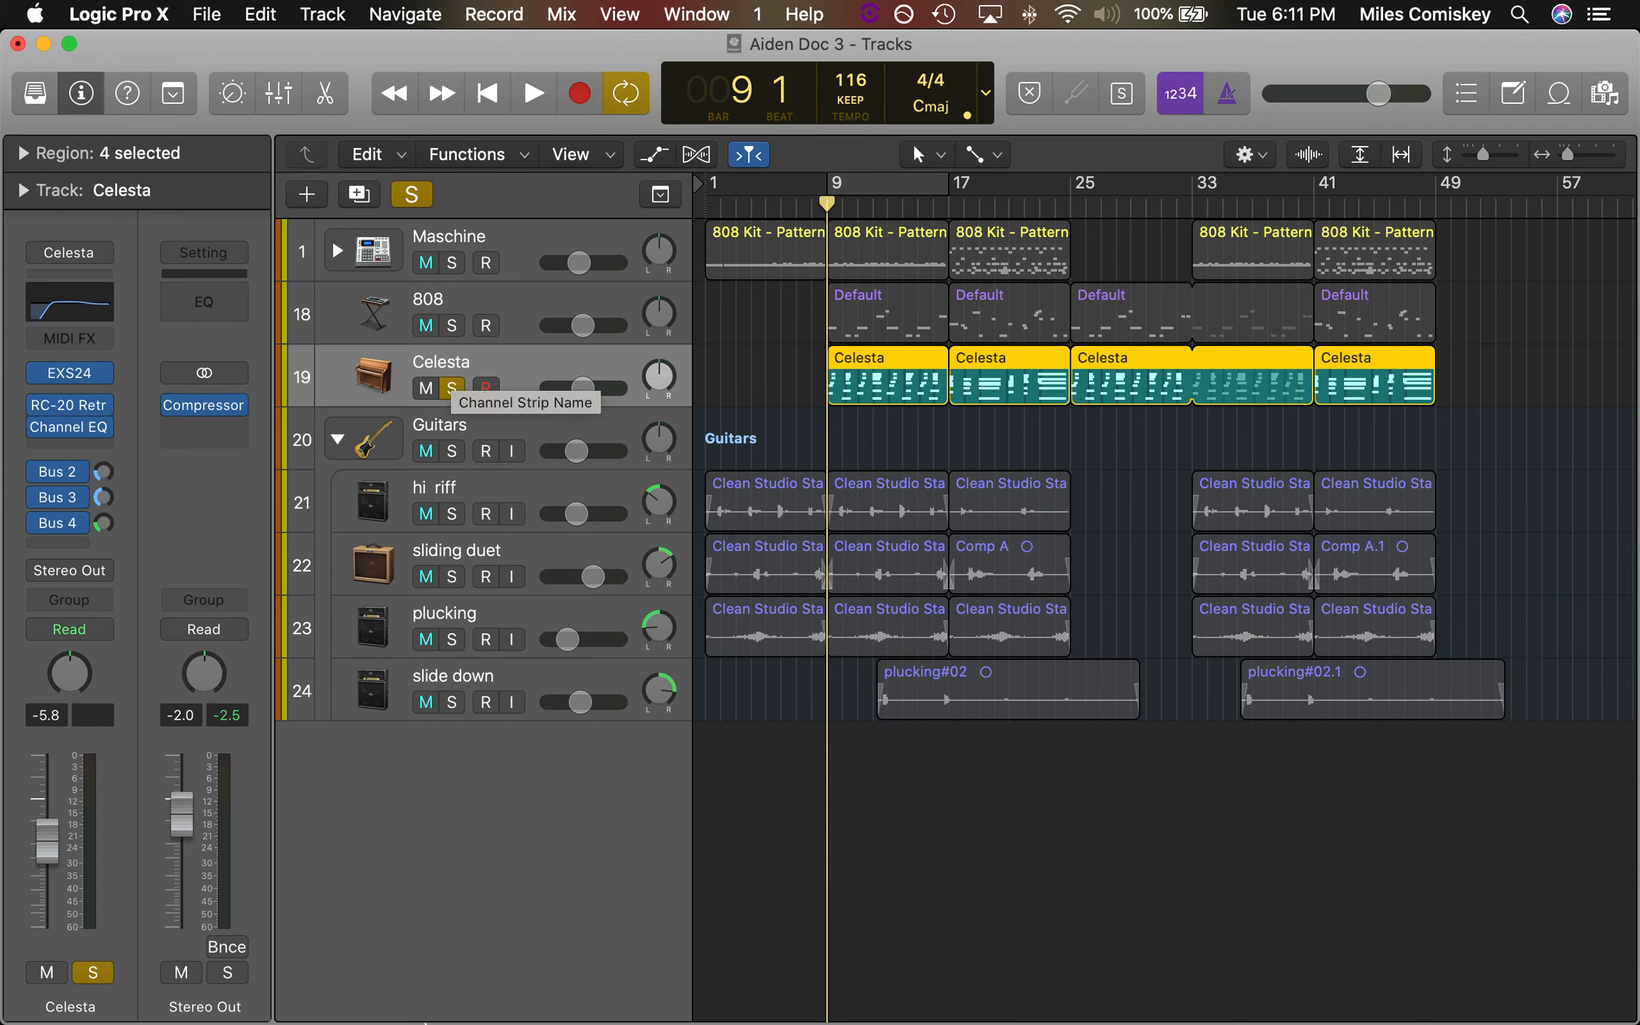
Bypass RC-20 Retro Color, Channel EQ and the Bus 2, Bus 3 and Bus 4 sends on the Celesta channel strip
mouse_move(278, 926)
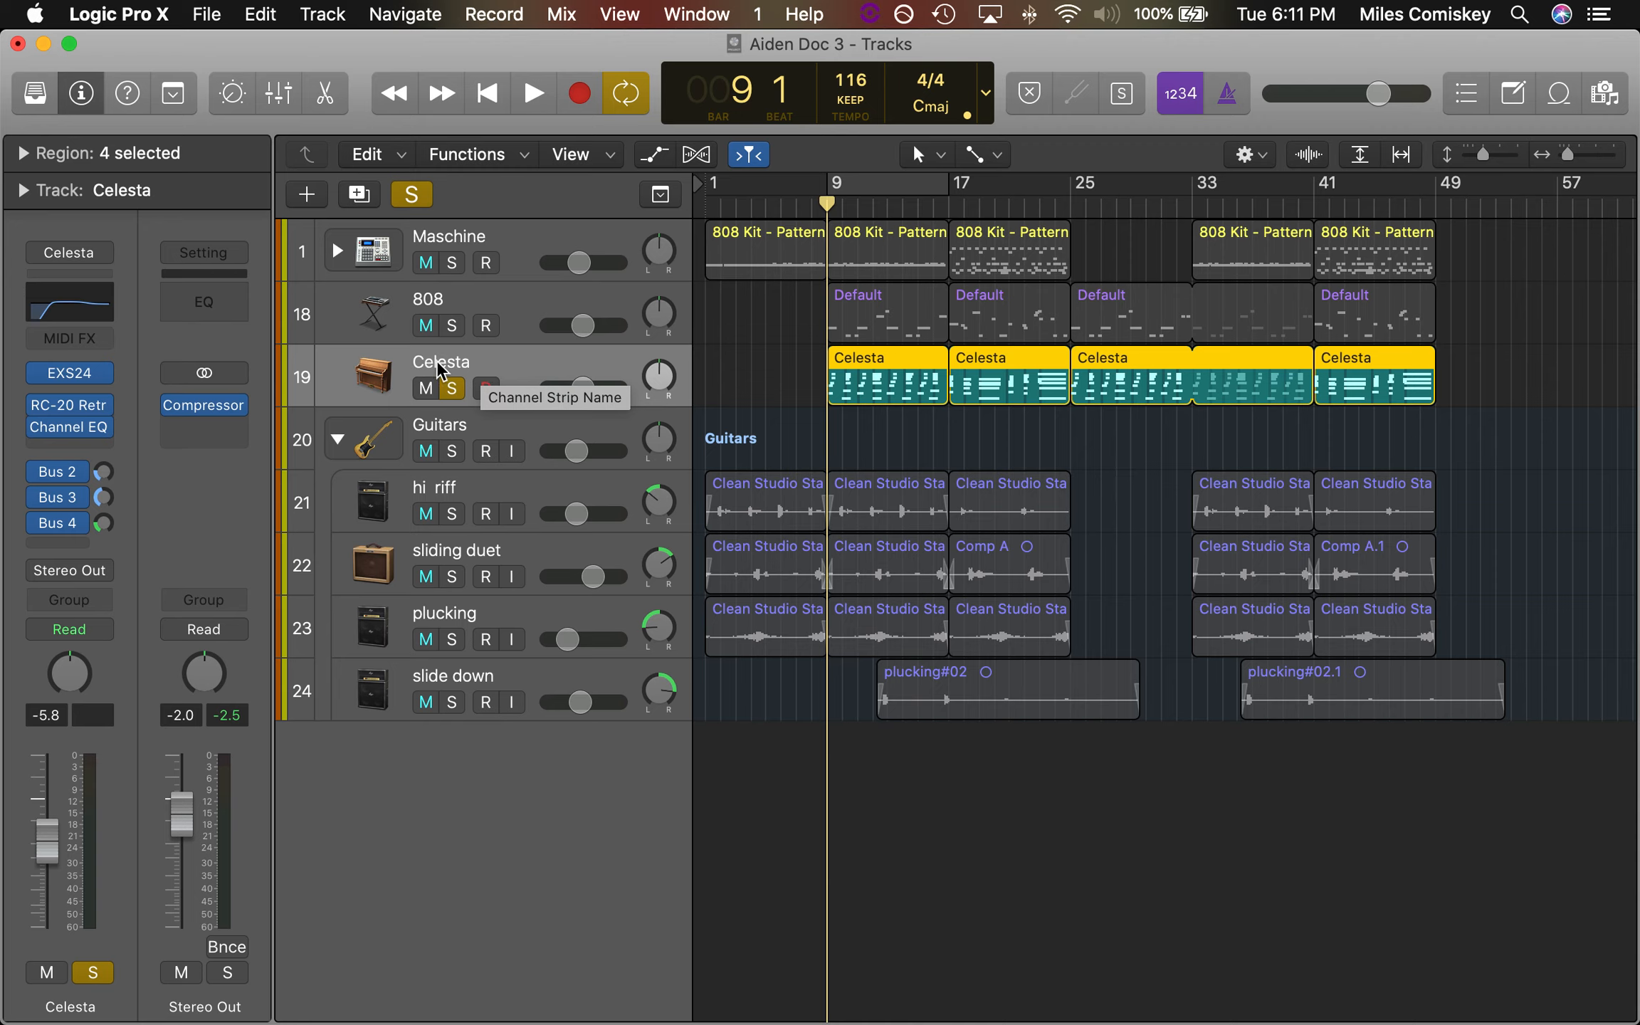
left_click(36, 403)
left_click(36, 425)
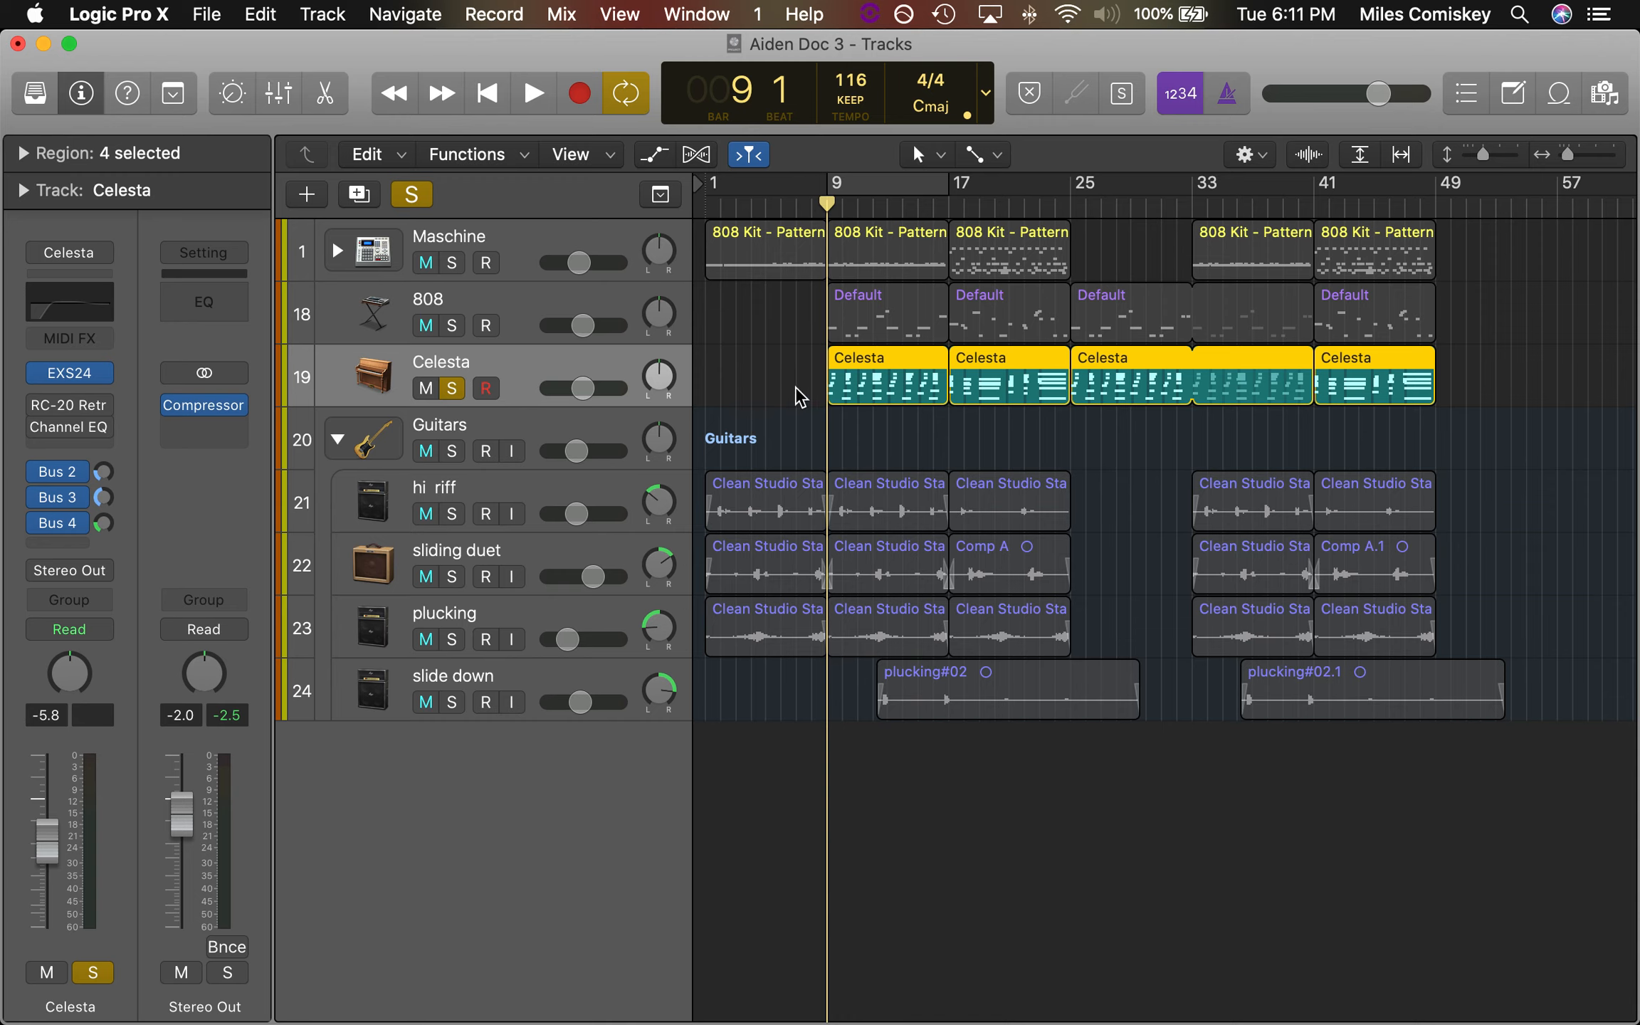
left_click(39, 472)
left_click(38, 497)
left_click(39, 524)
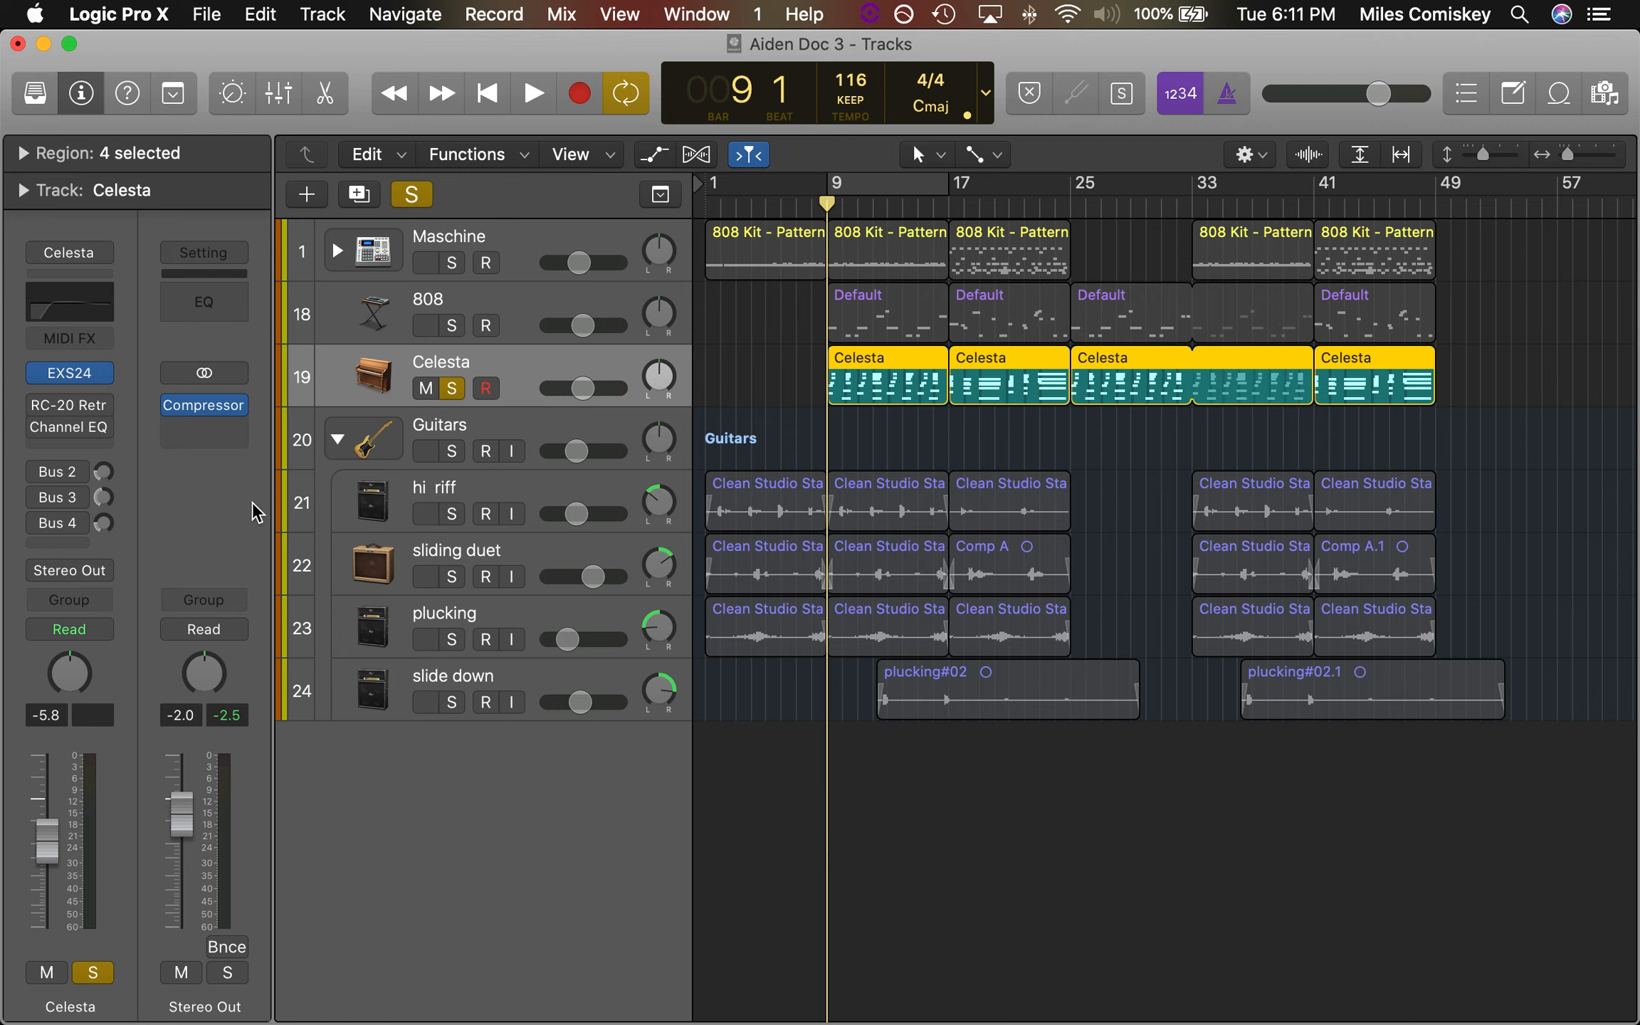
Play the unprocessed Celesta part from bar 9 and view its notes in the Piano Roll
key("space")
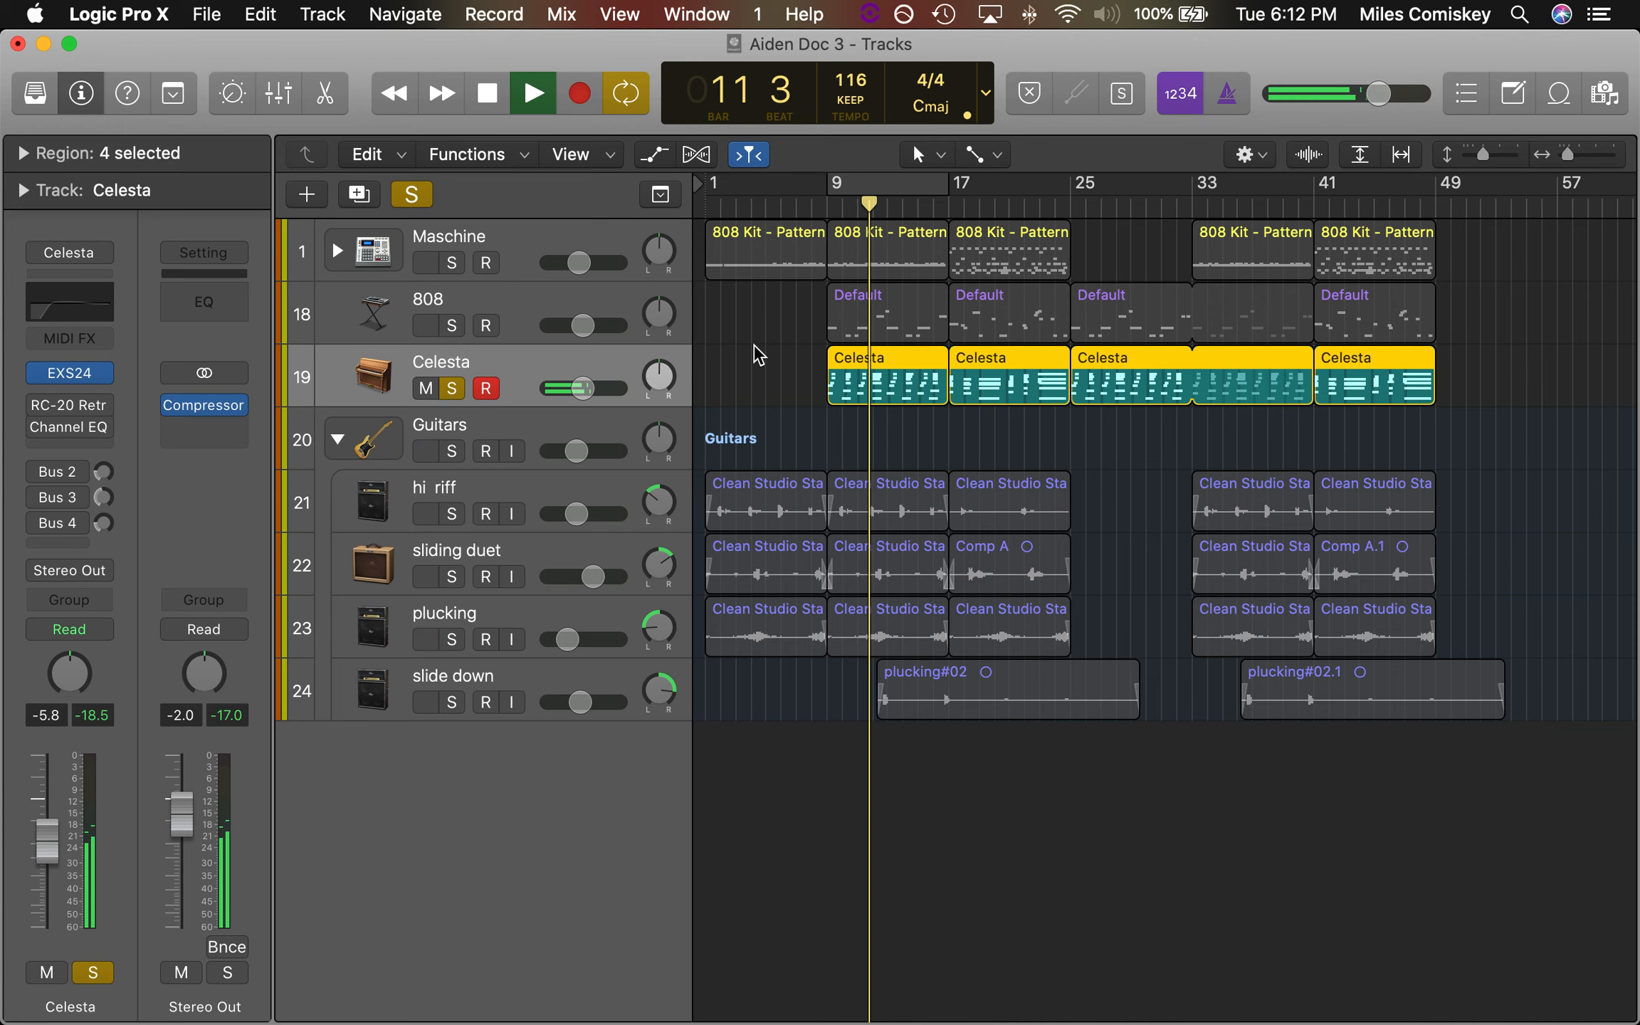
key("space")
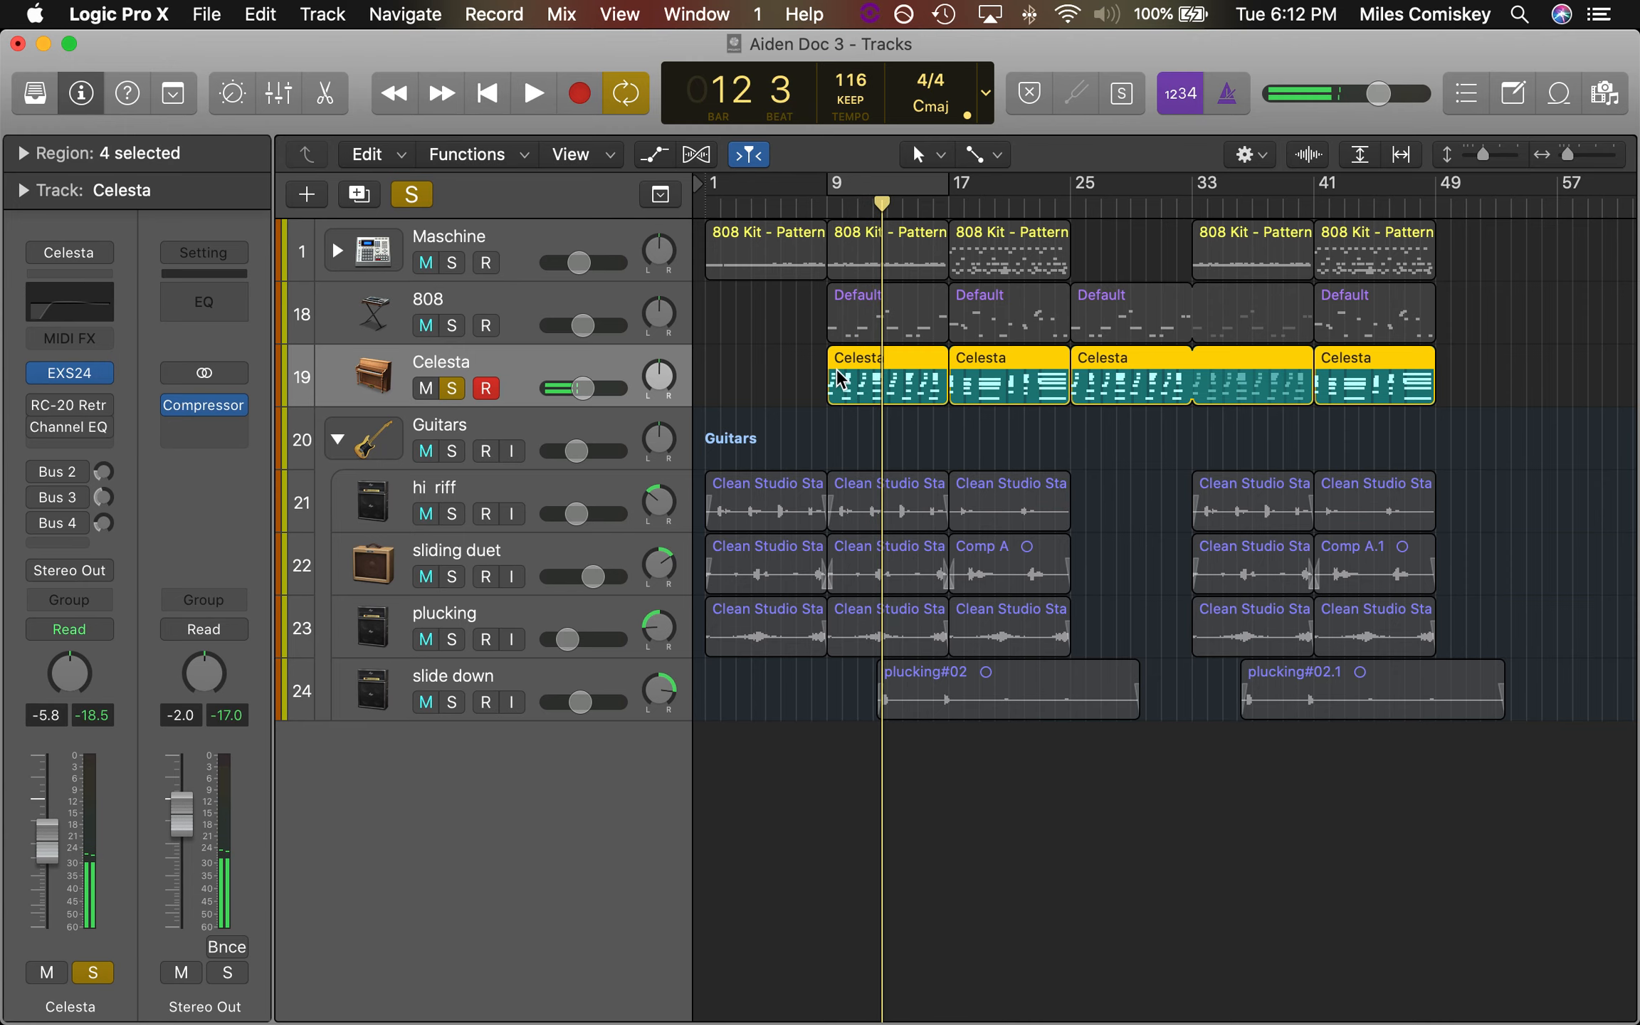
double_click(857, 377)
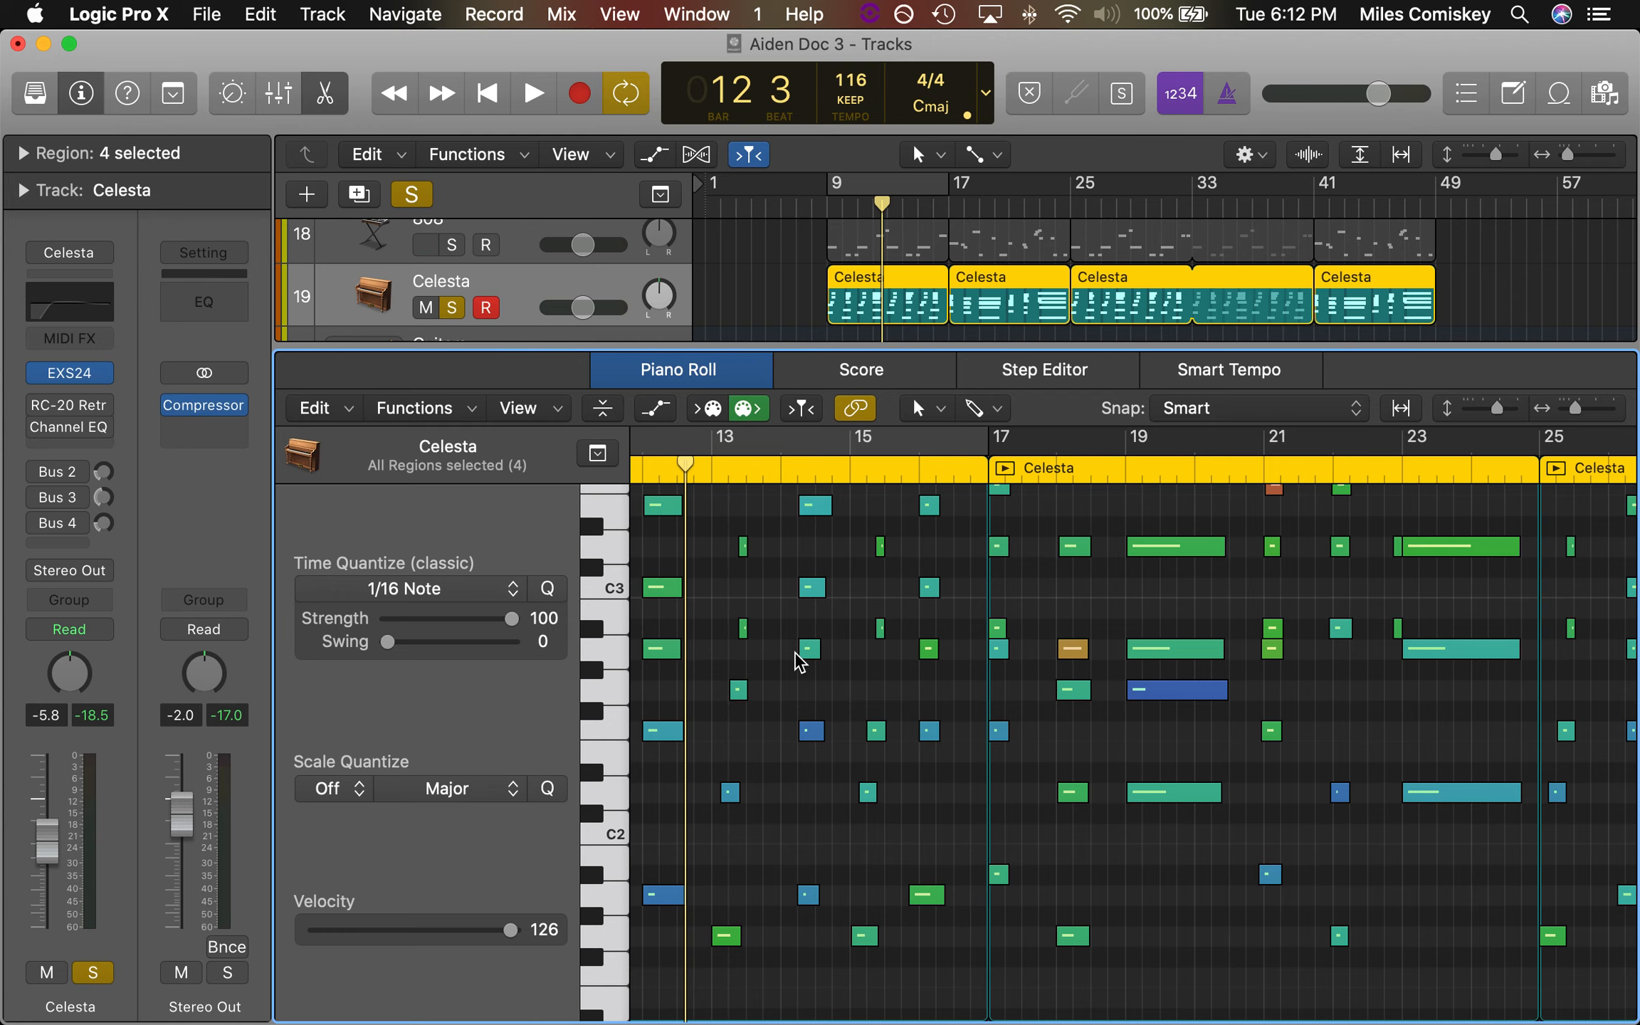
key("e")
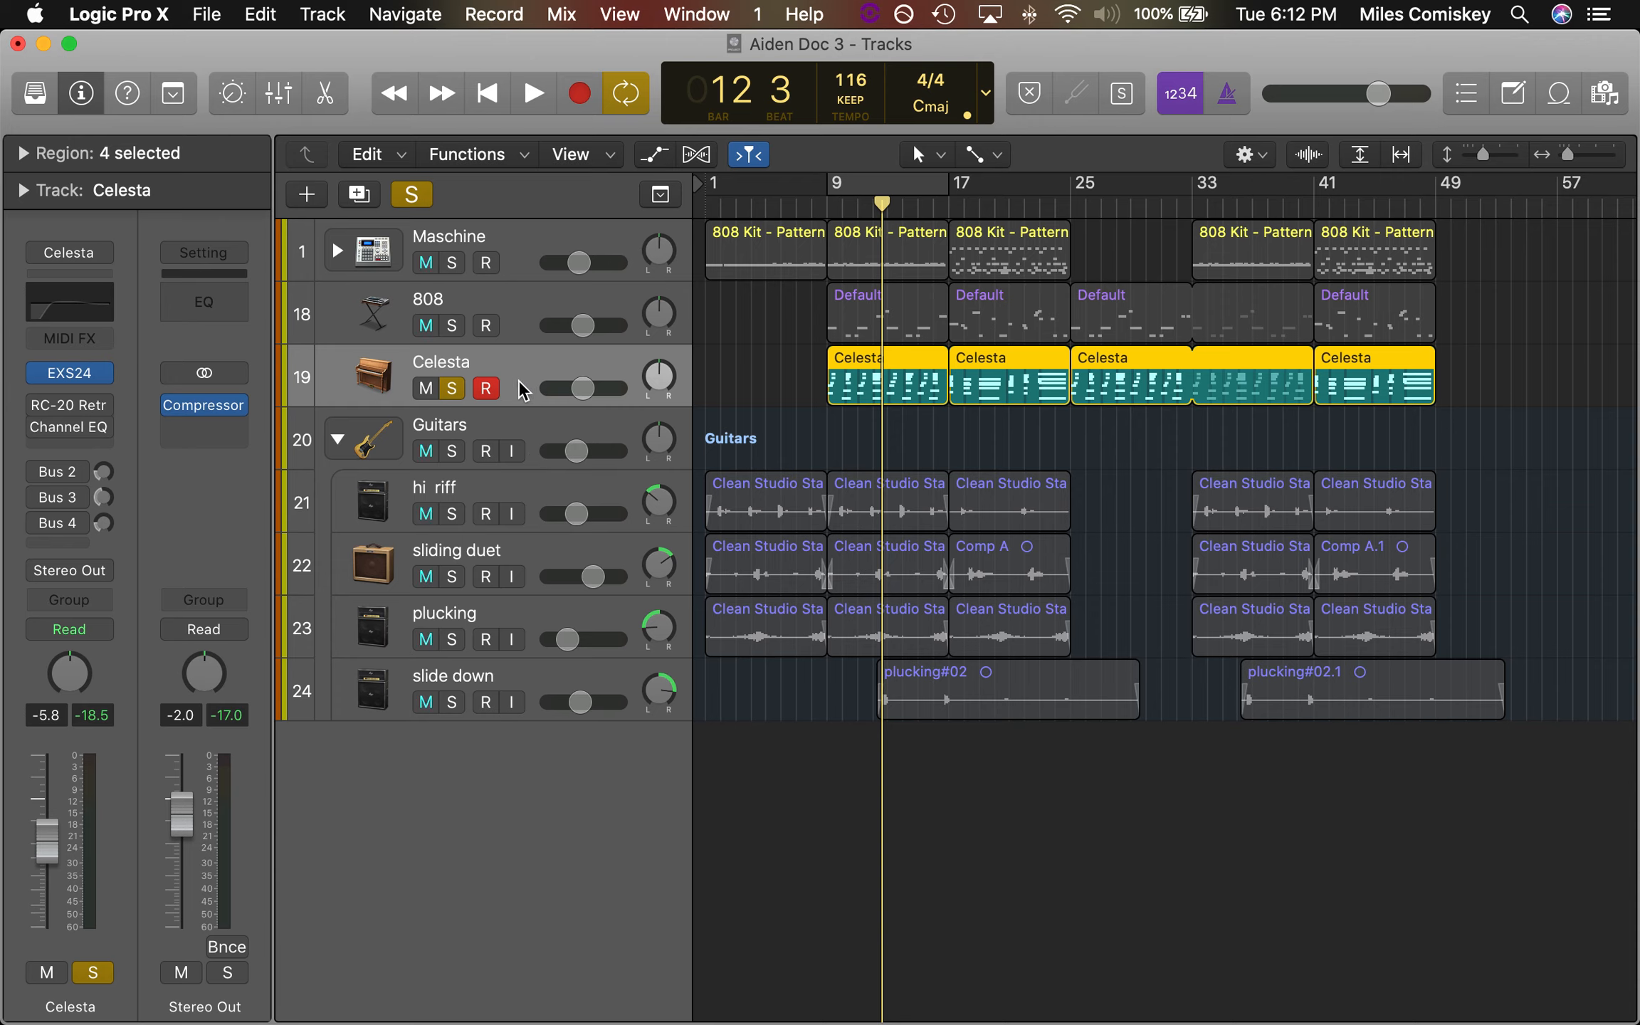
Re-enable RC-20 Retro Color on the Celesta track and show its settings
mouse_move(40, 411)
left_click(39, 405)
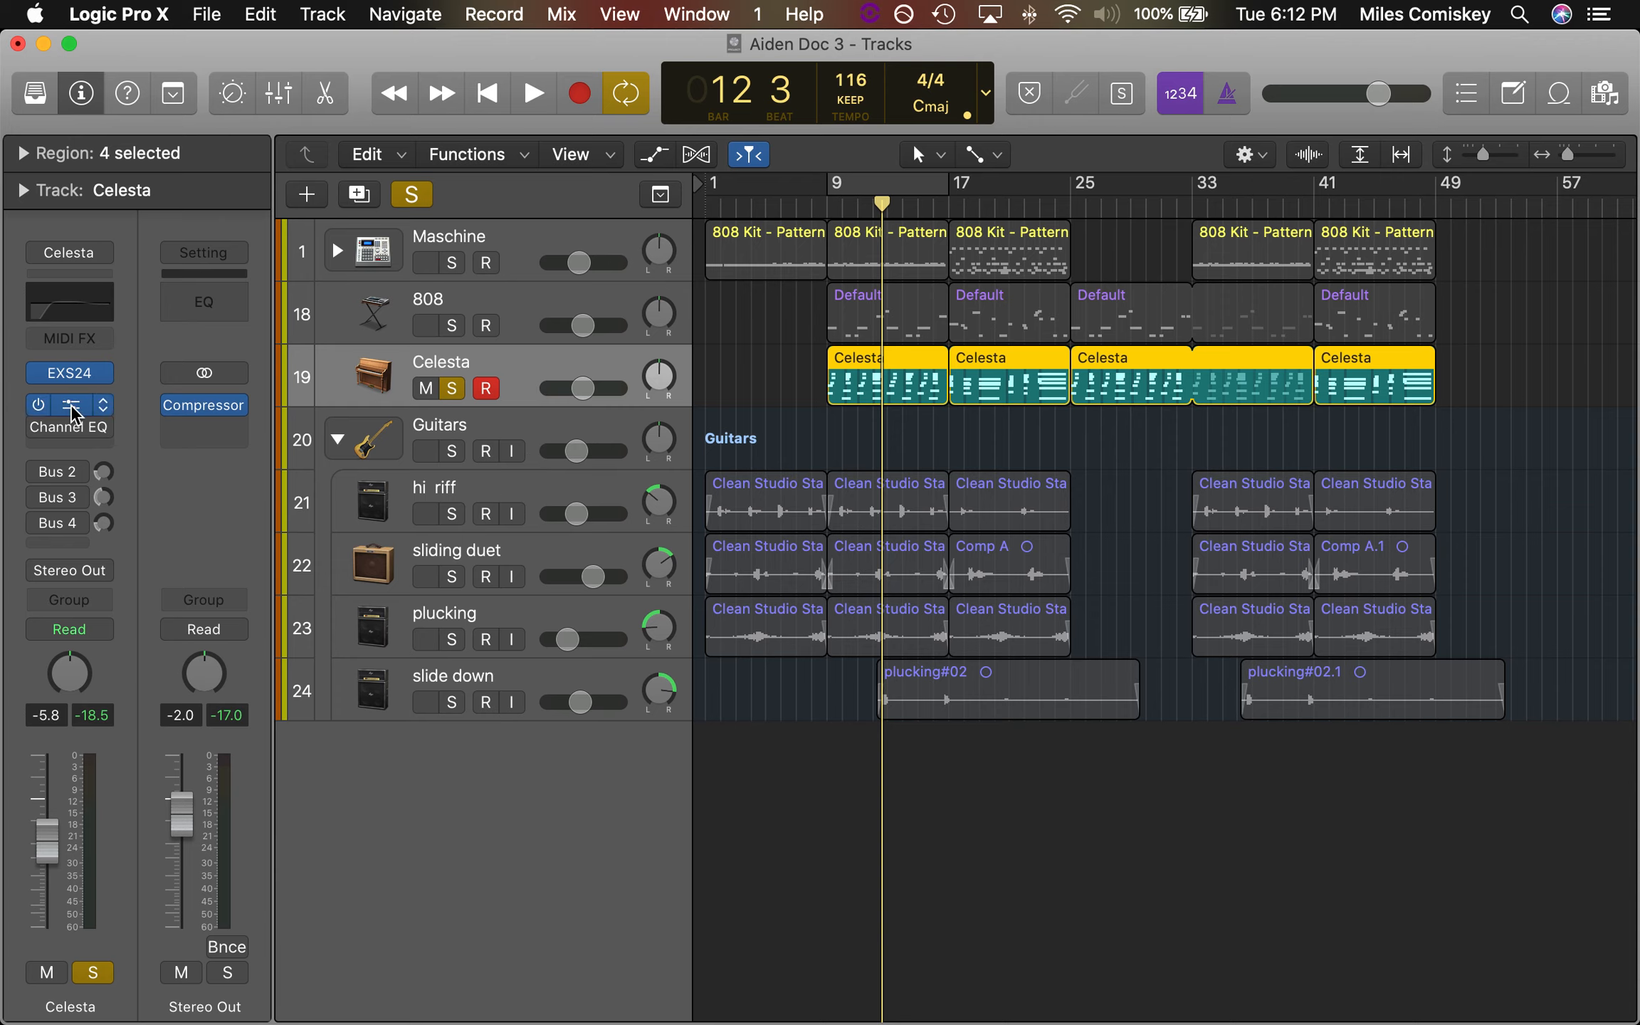
left_click(71, 407)
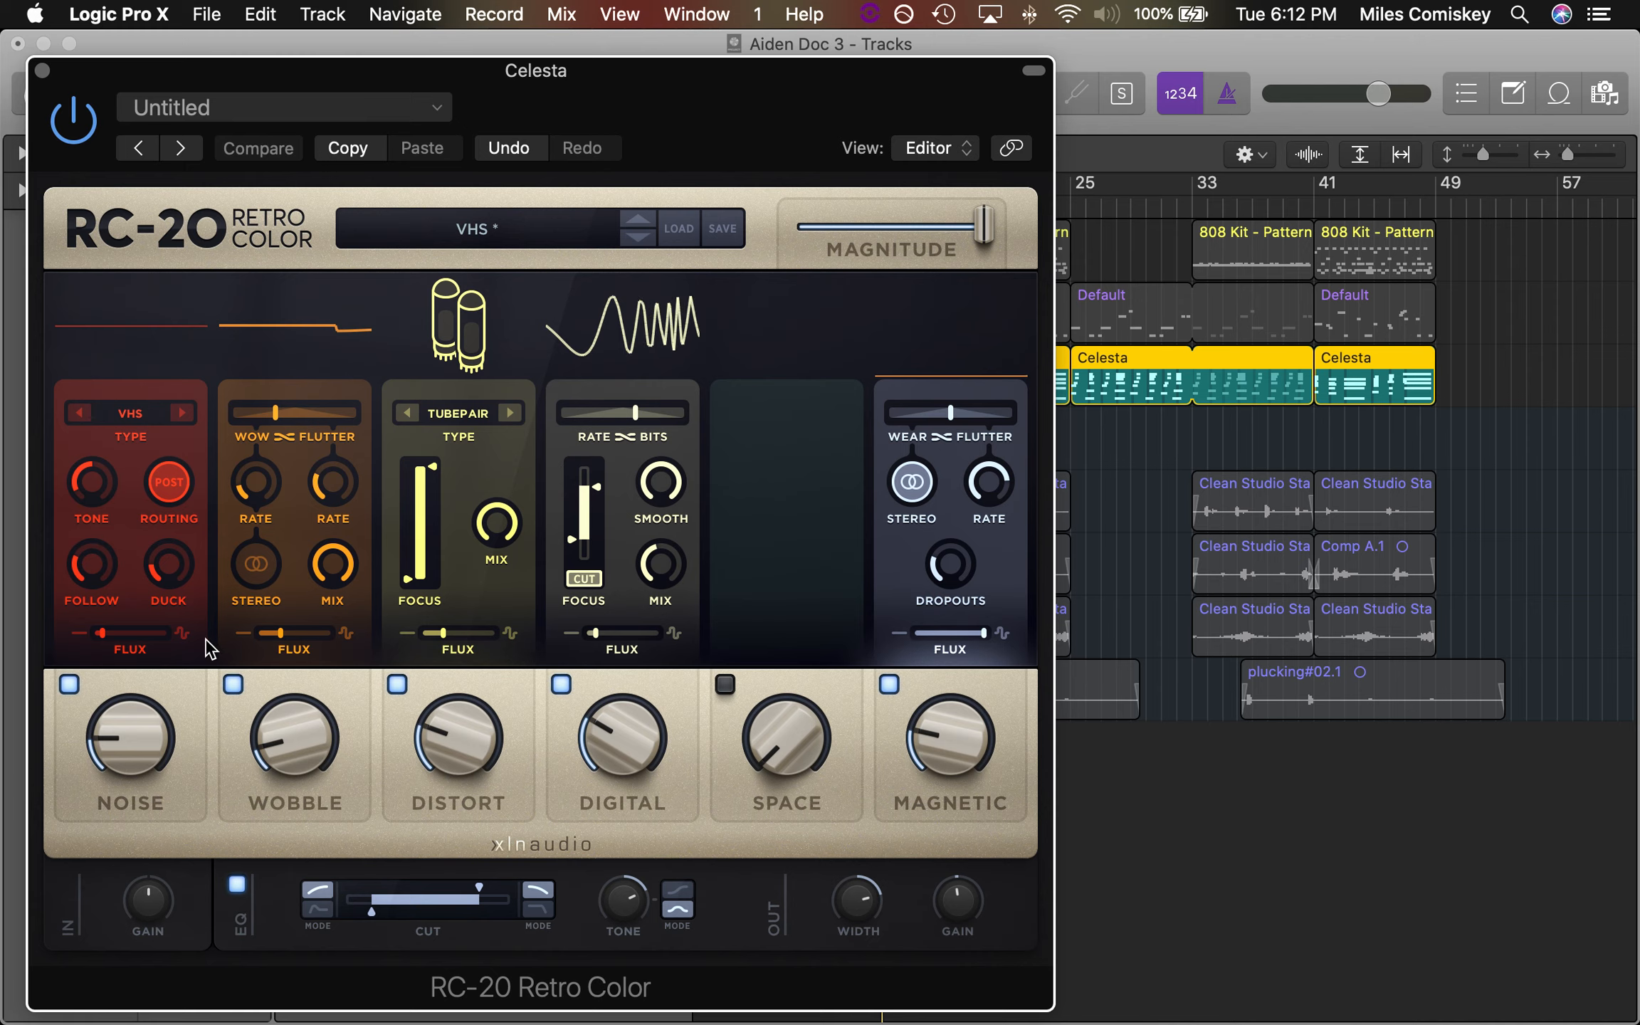
Audition the Celesta with the RC-20 Noise amount raised, restore the low noise level and close the plug-in
key("space")
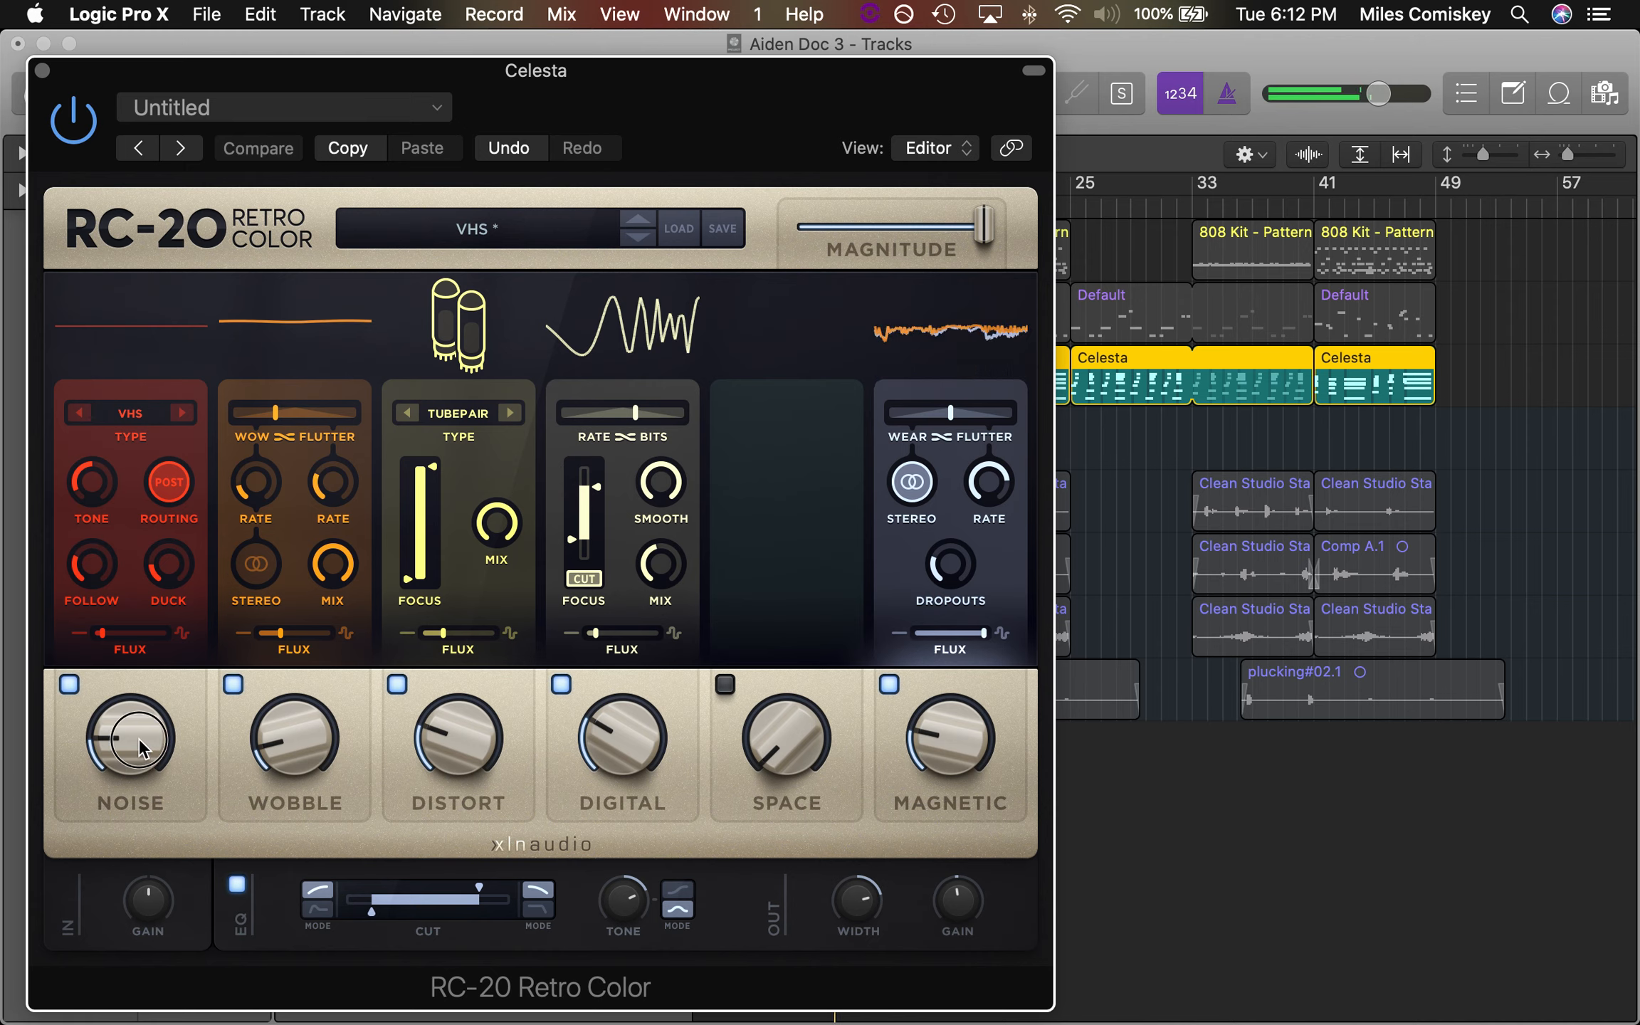
left_click_drag(143, 748, 160, 605)
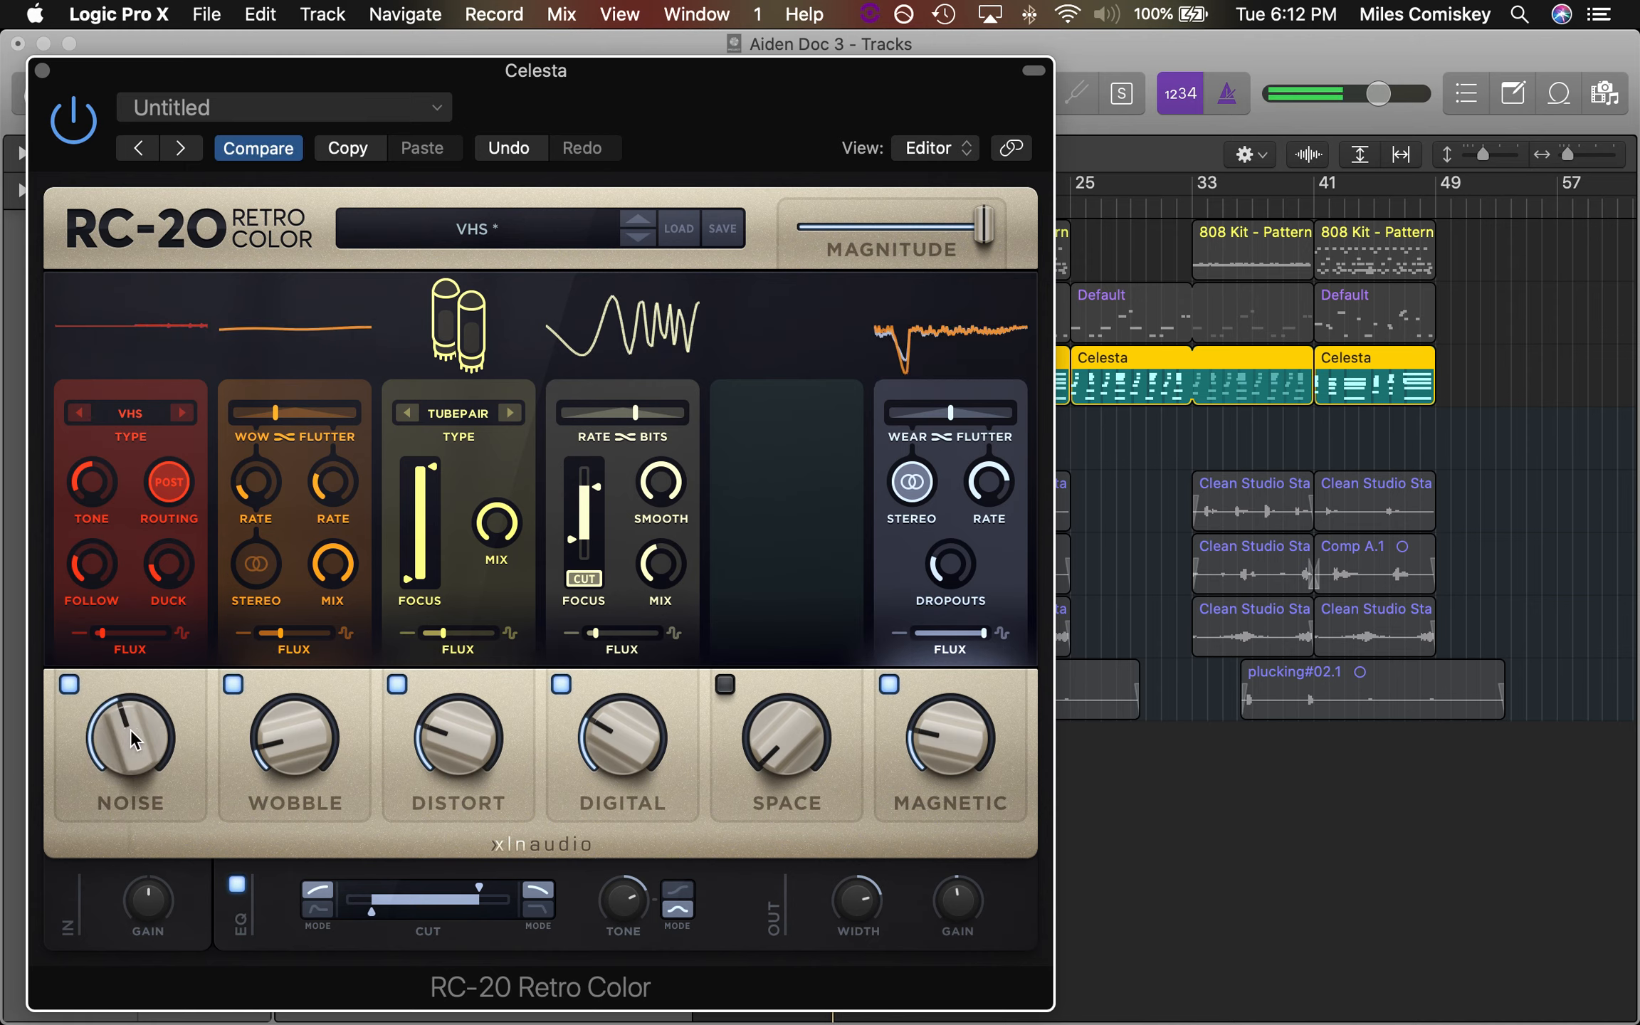
left_click_drag(132, 741, 111, 855)
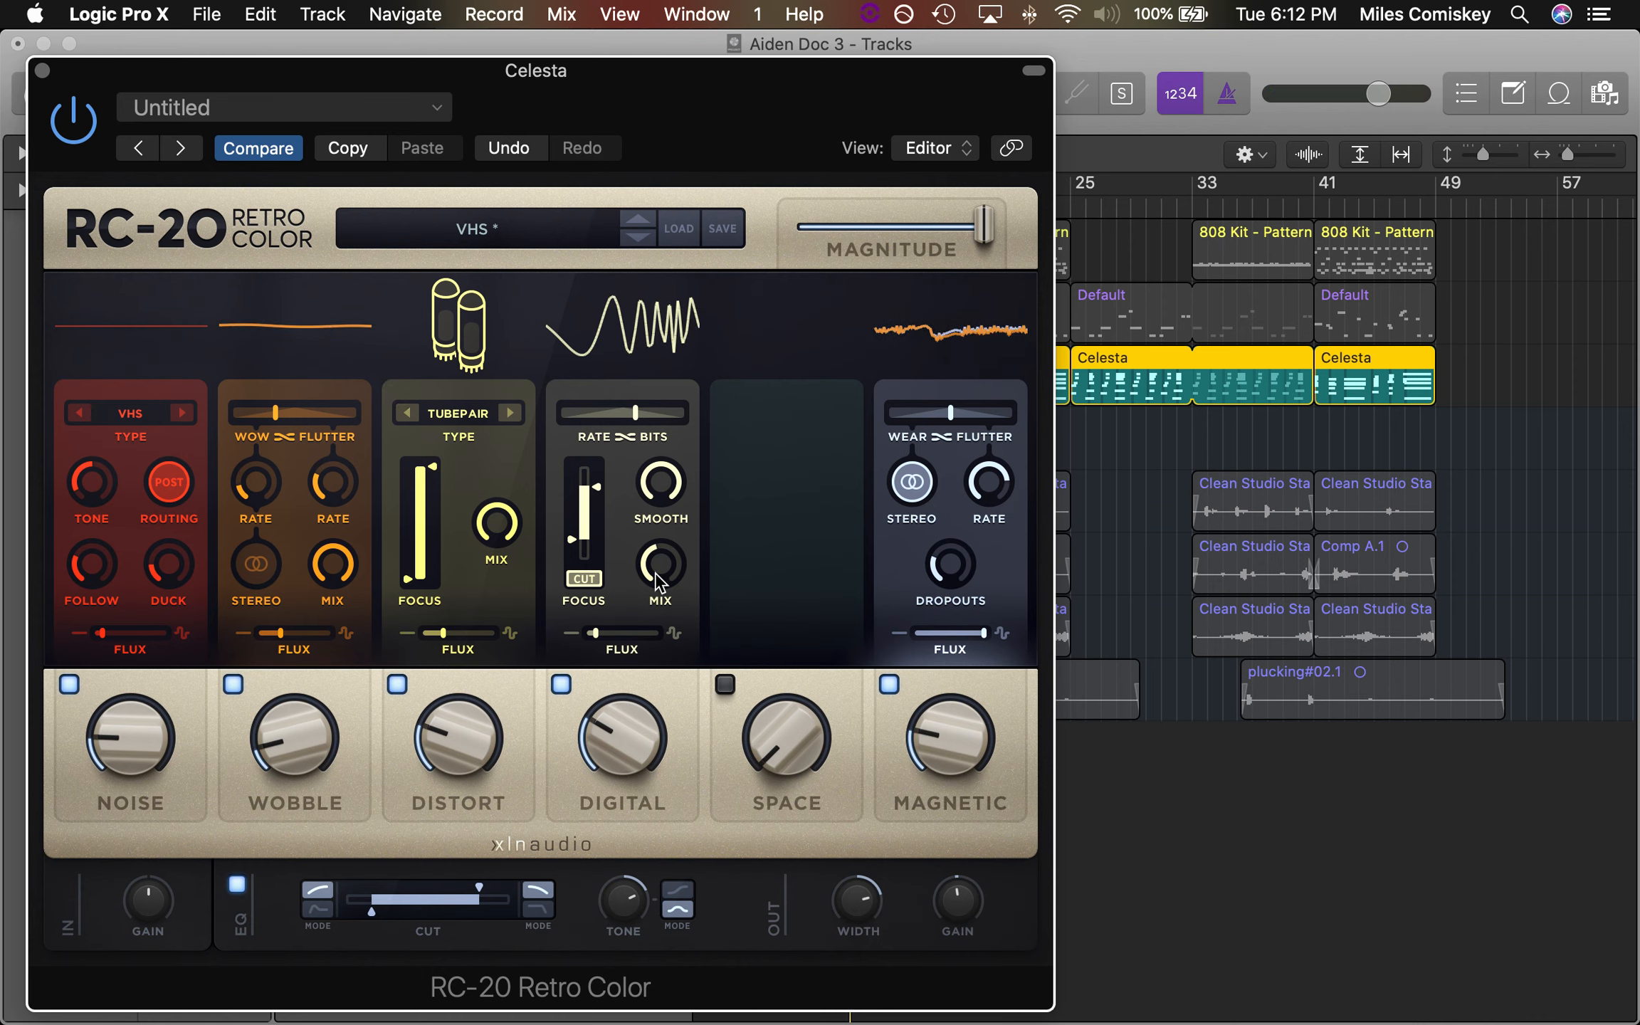
left_click_drag(625, 680, 951, 702)
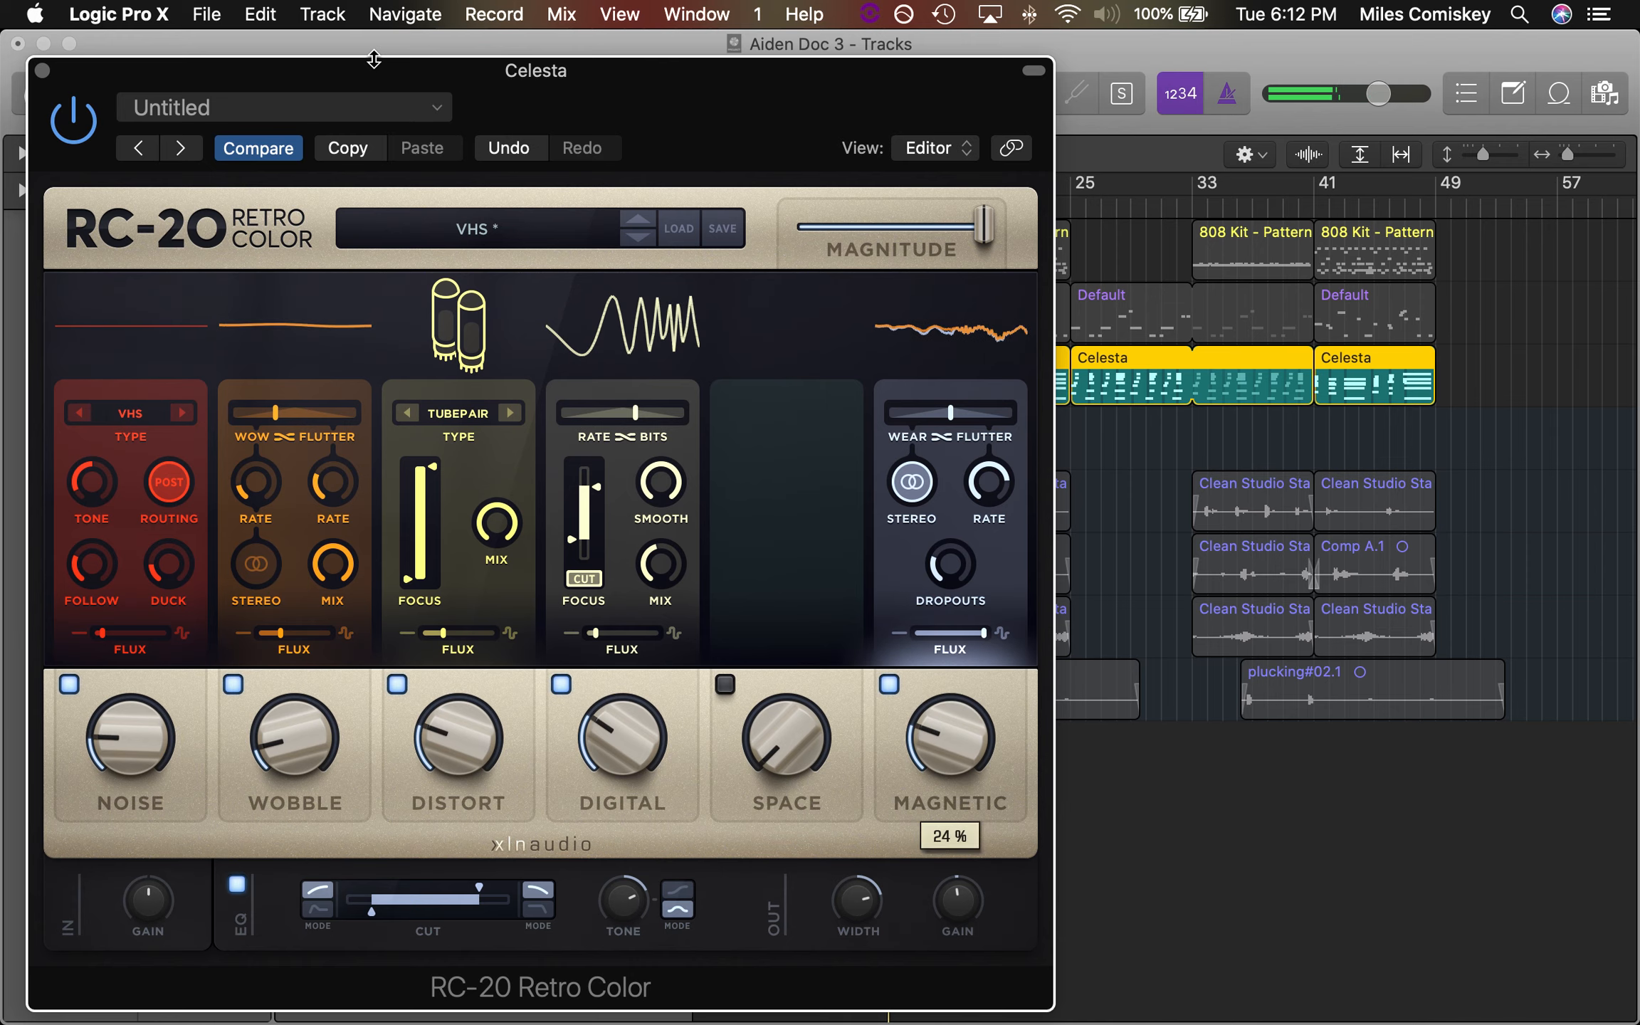
left_click(32, 67)
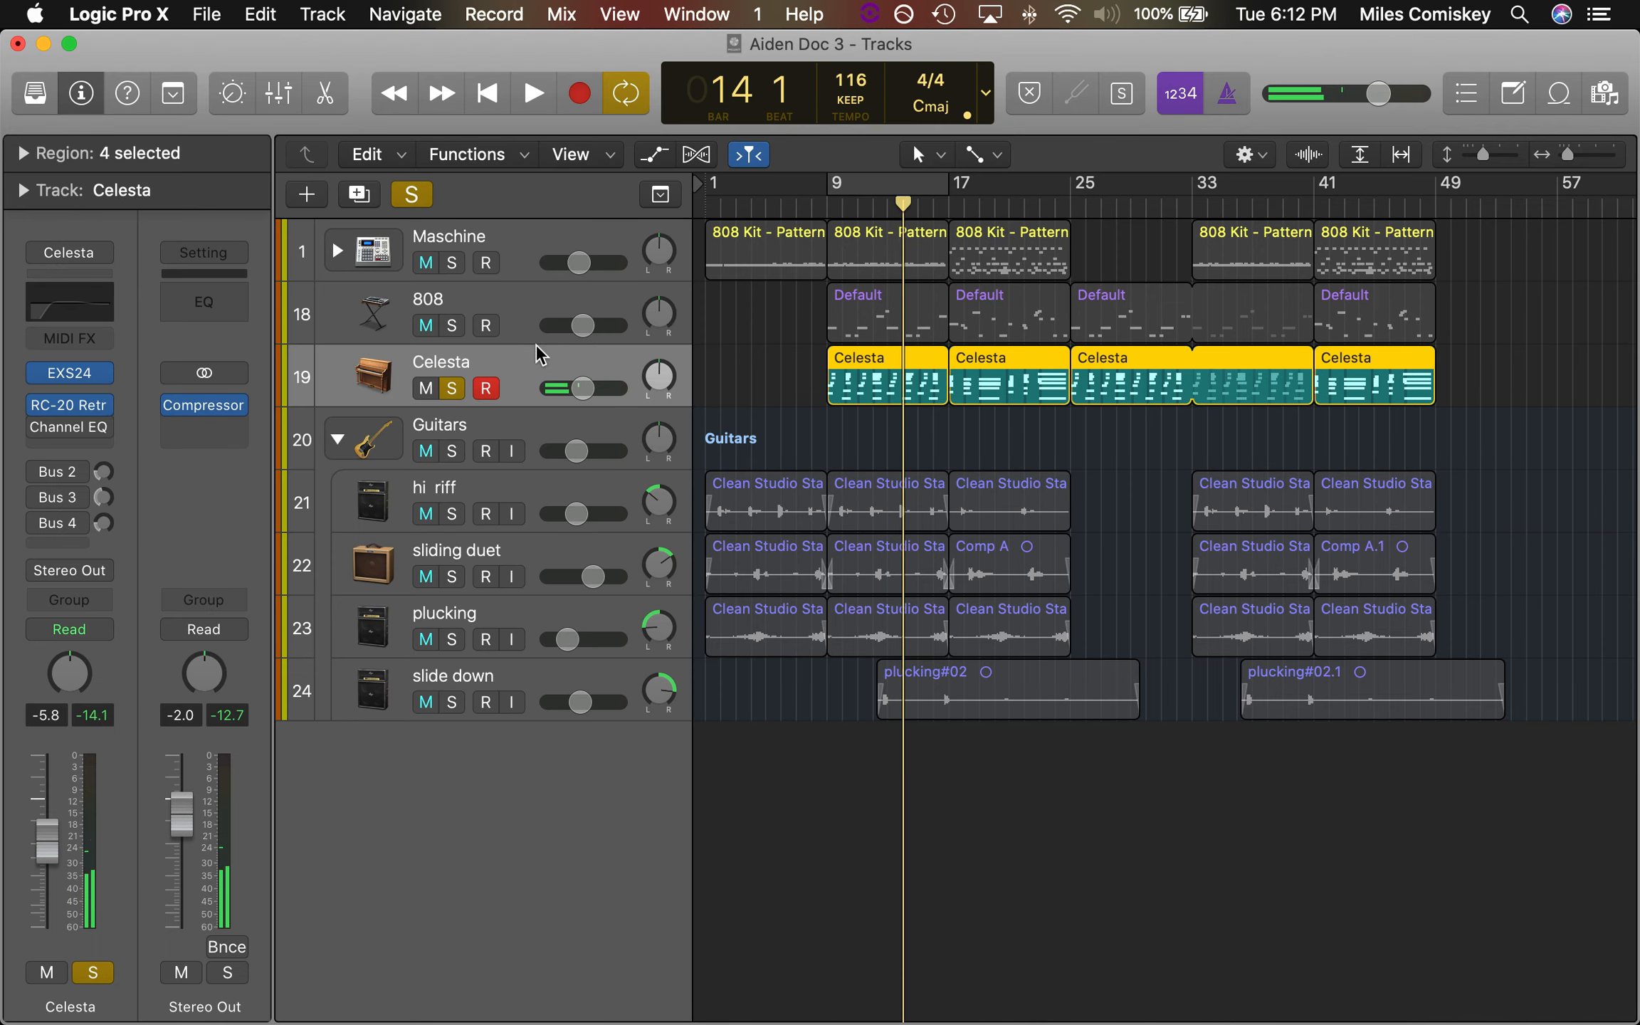
Re-enable the Celesta's Channel EQ and inspect its curve and band settings
mouse_move(49, 426)
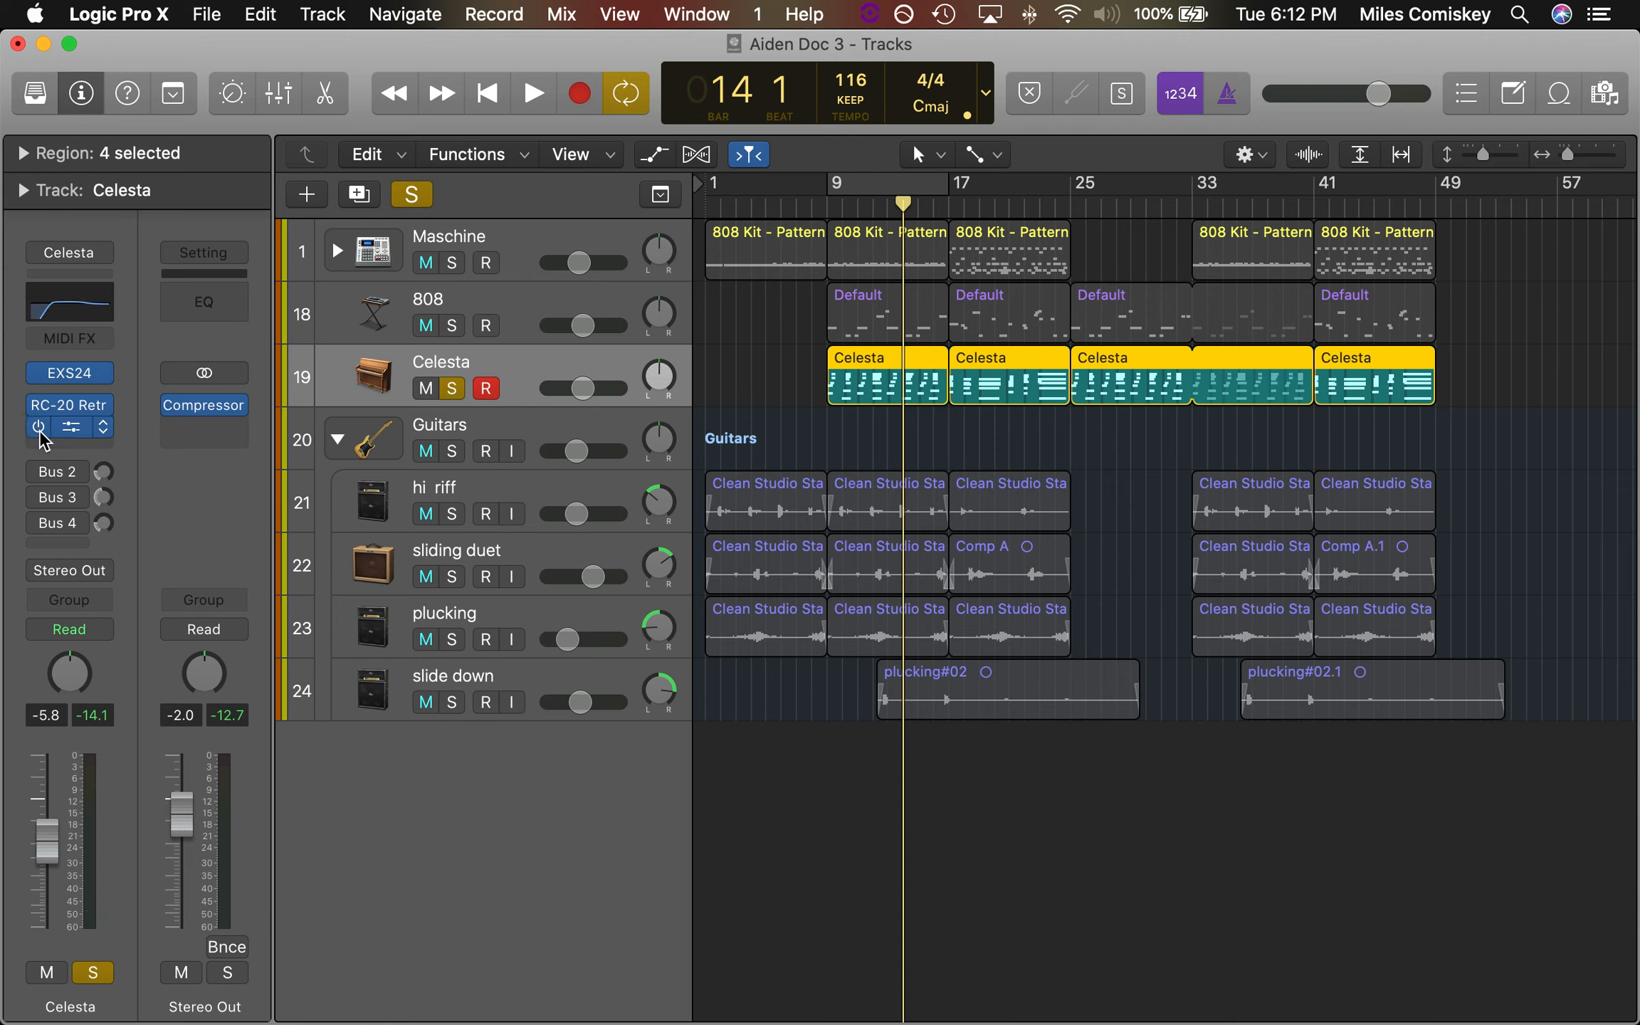
left_click(76, 433)
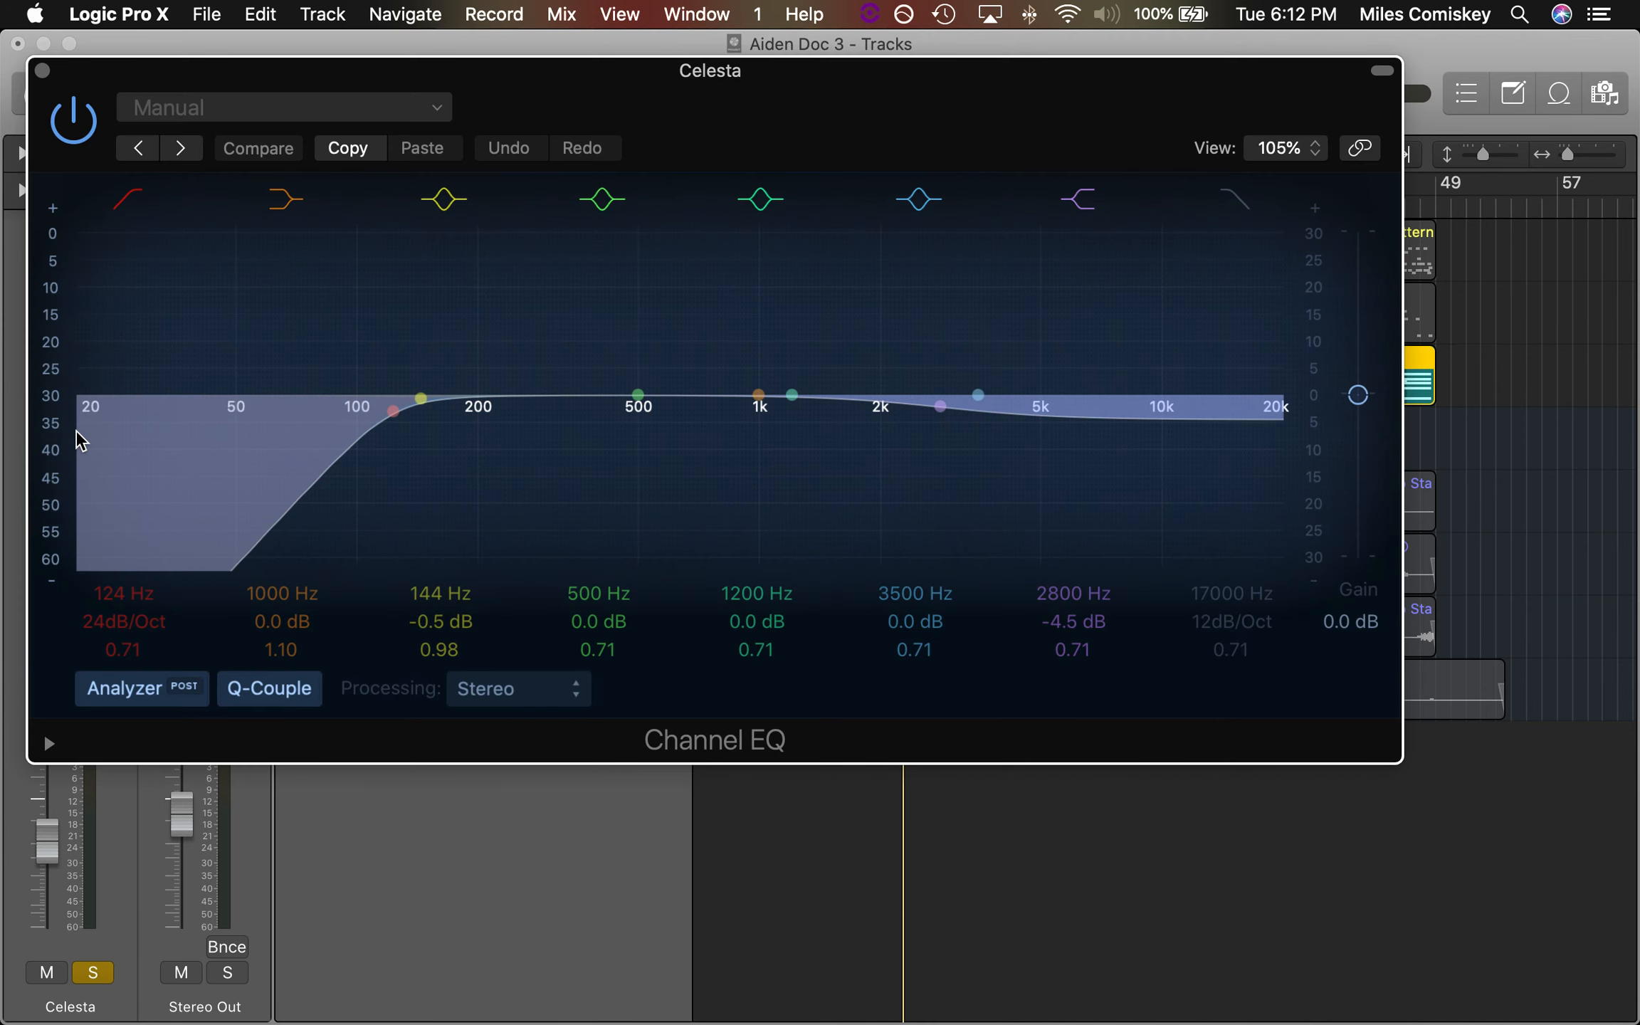
left_click(42, 71)
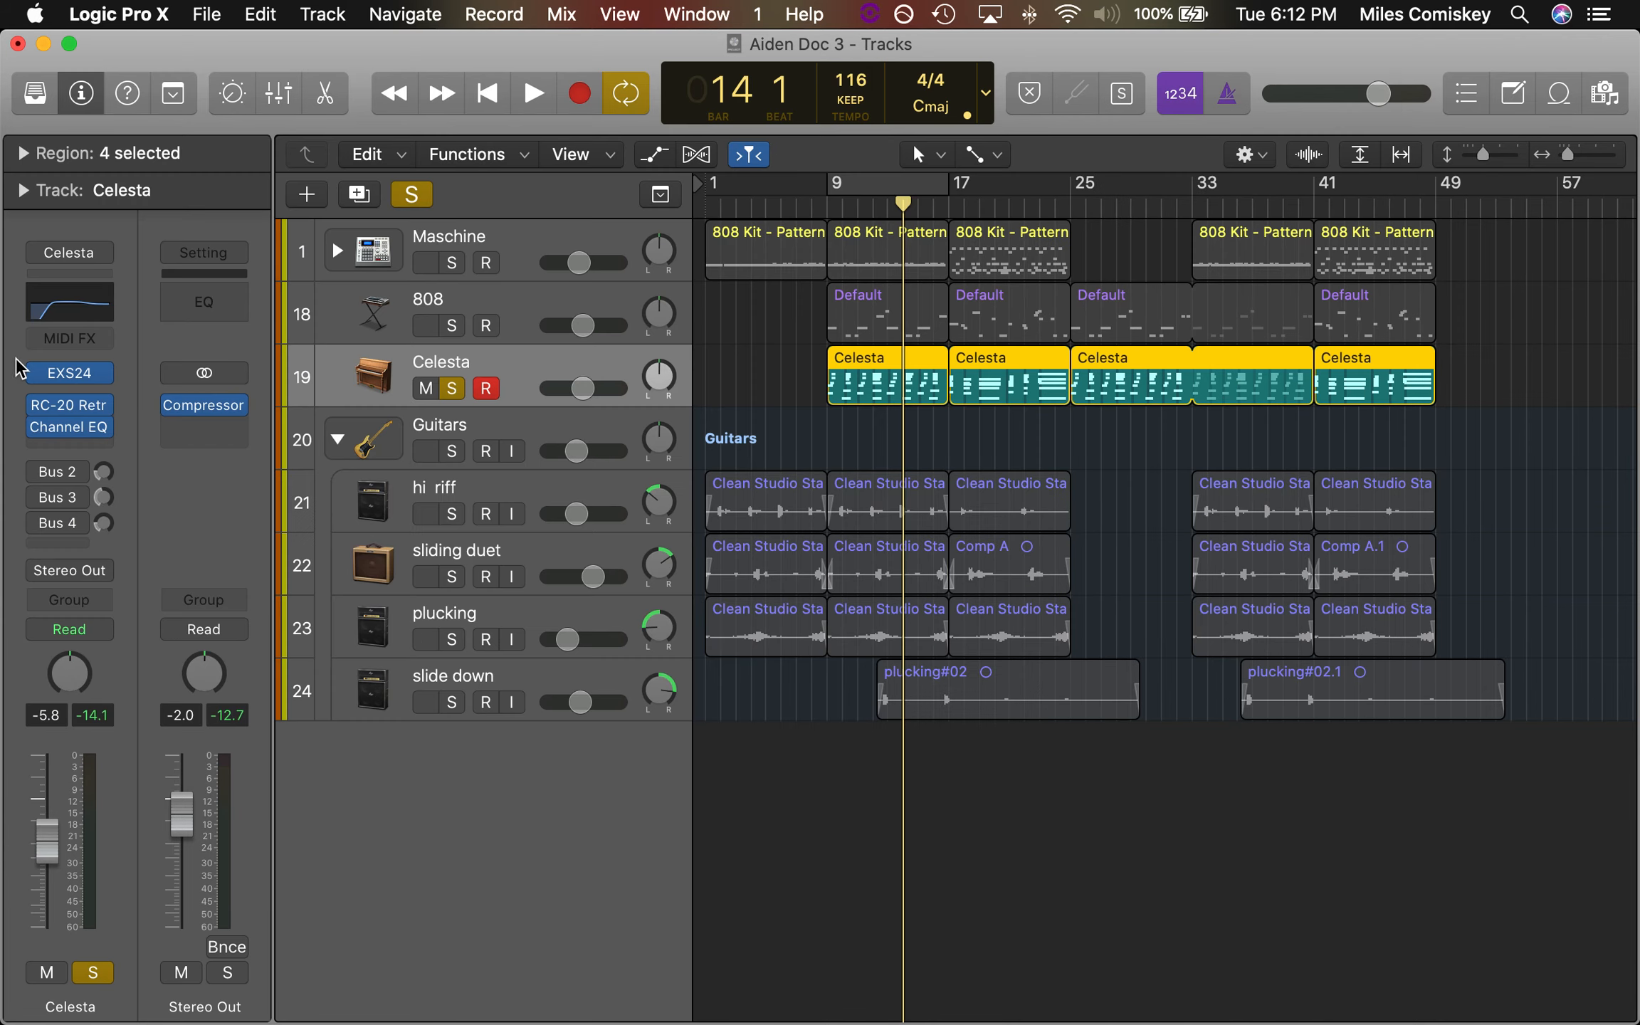
Re-enable the Celesta's Bus 2, Bus 3 and Bus 4 sends and play the fully processed track
mouse_move(70, 428)
left_click(35, 472)
left_click(35, 498)
left_click(35, 523)
key("space")
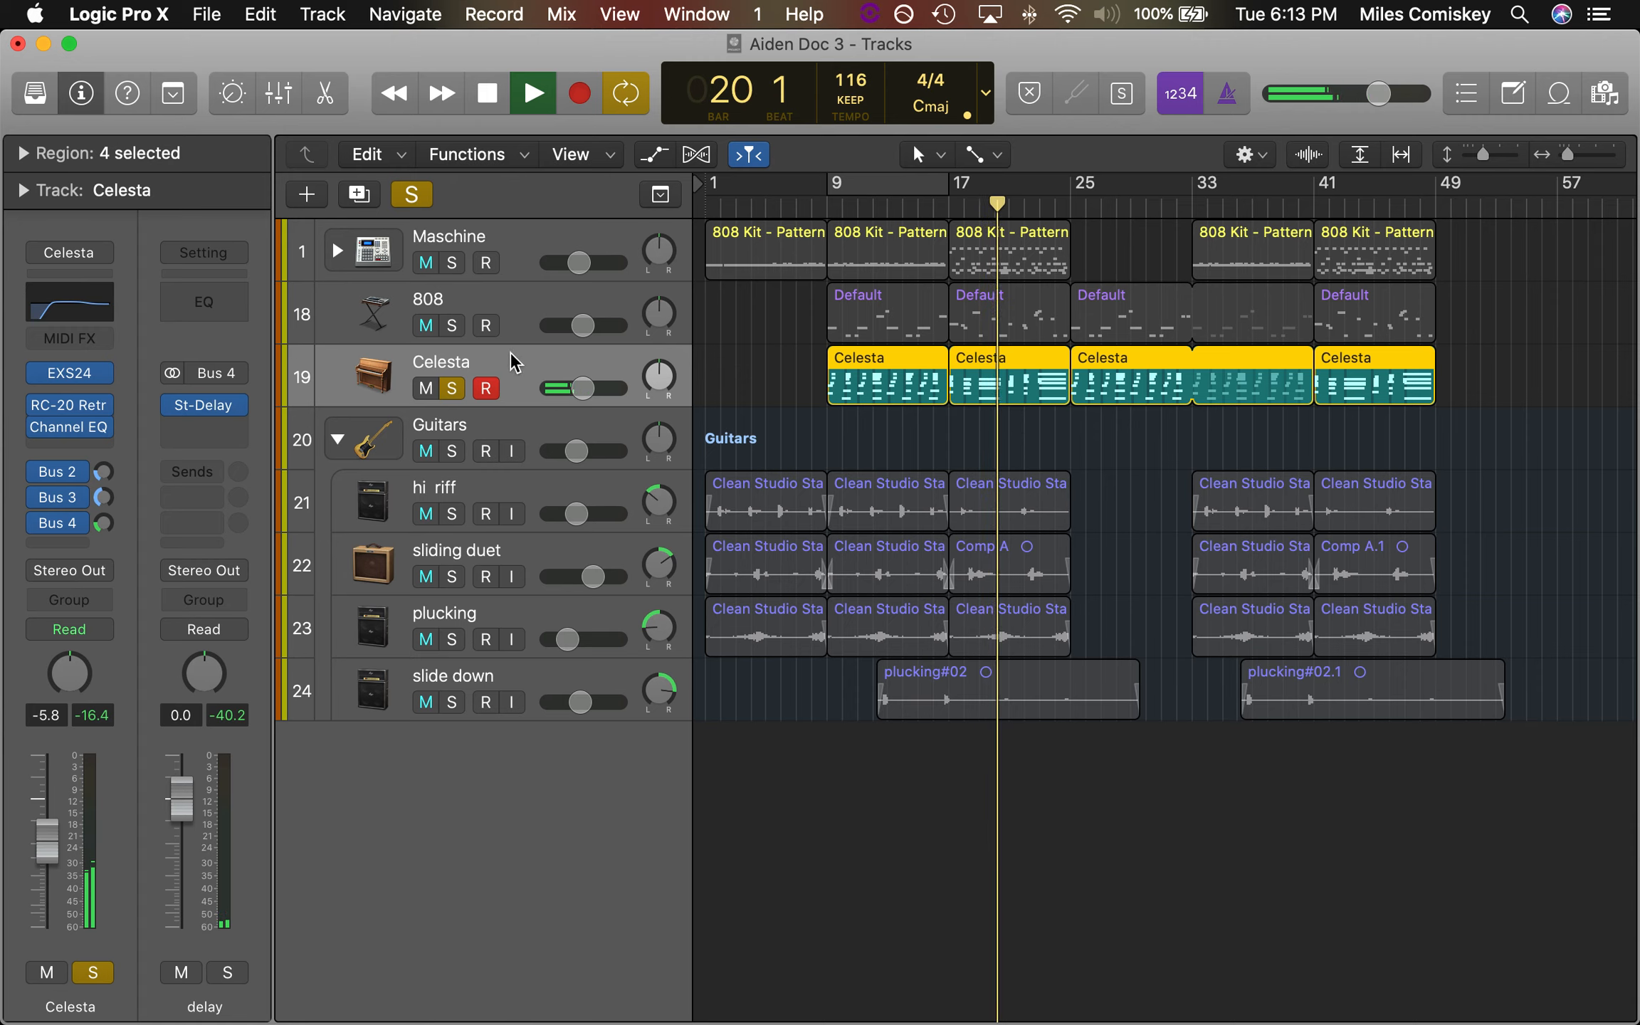
key("space")
Audition the 808 and Celesta tracks soloed together from bar 9 and clear both solos
left_click(451, 388)
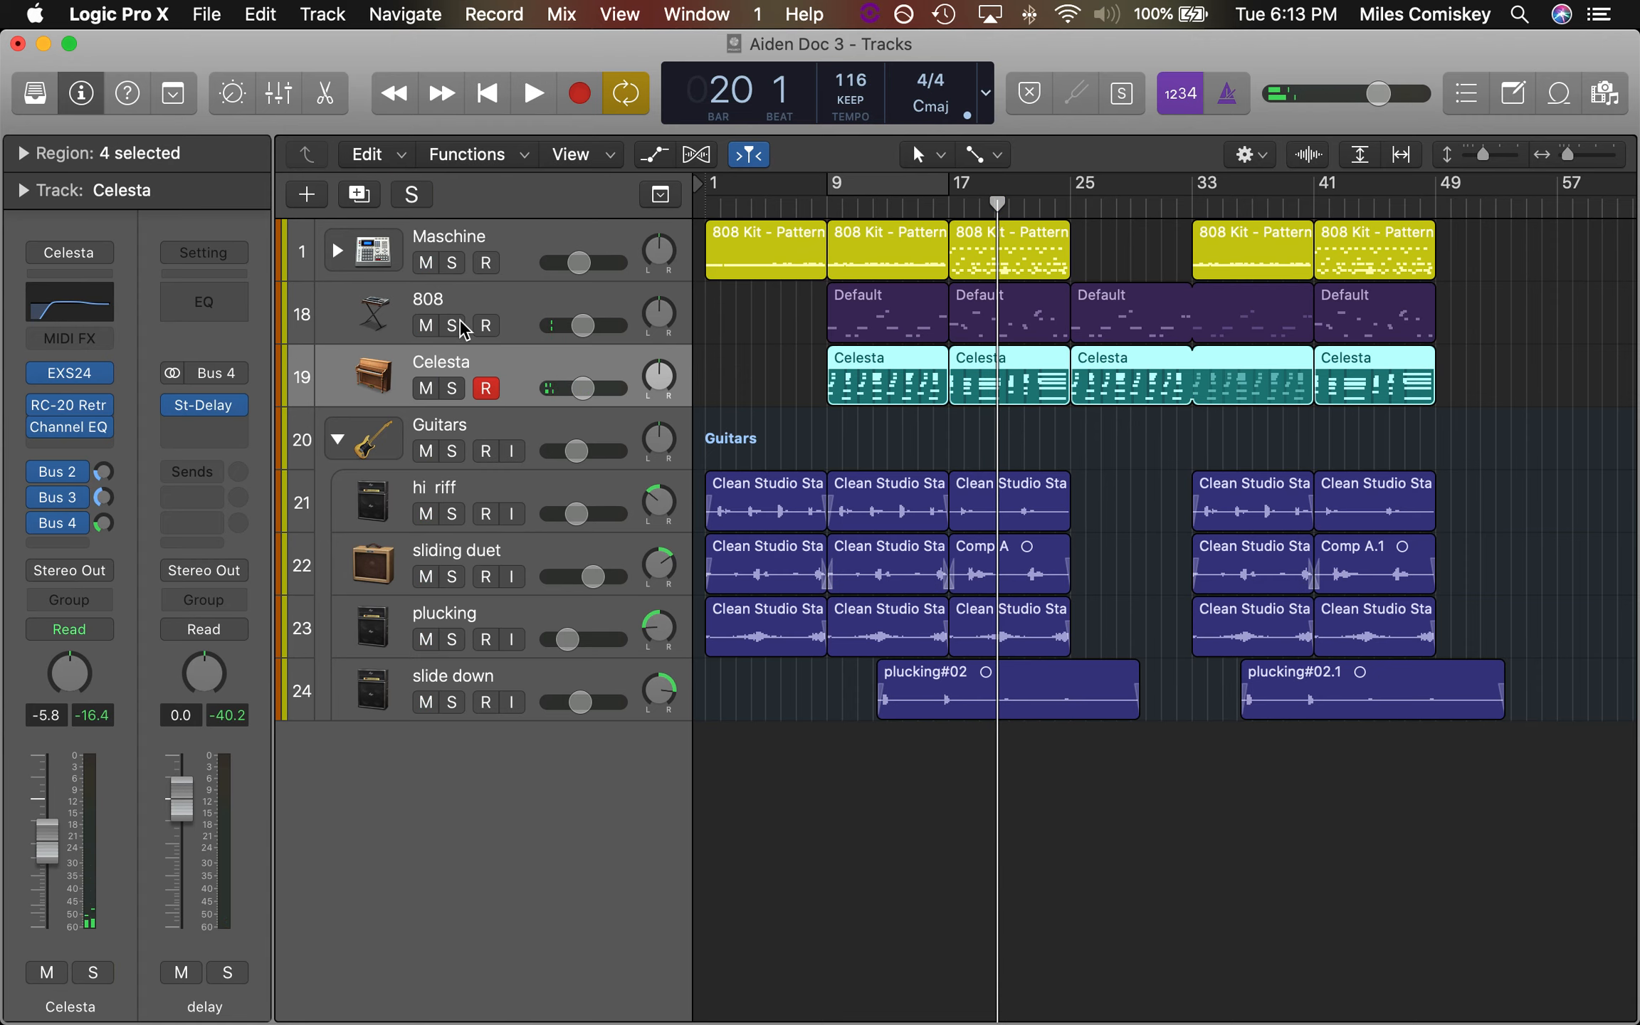
left_click(452, 325)
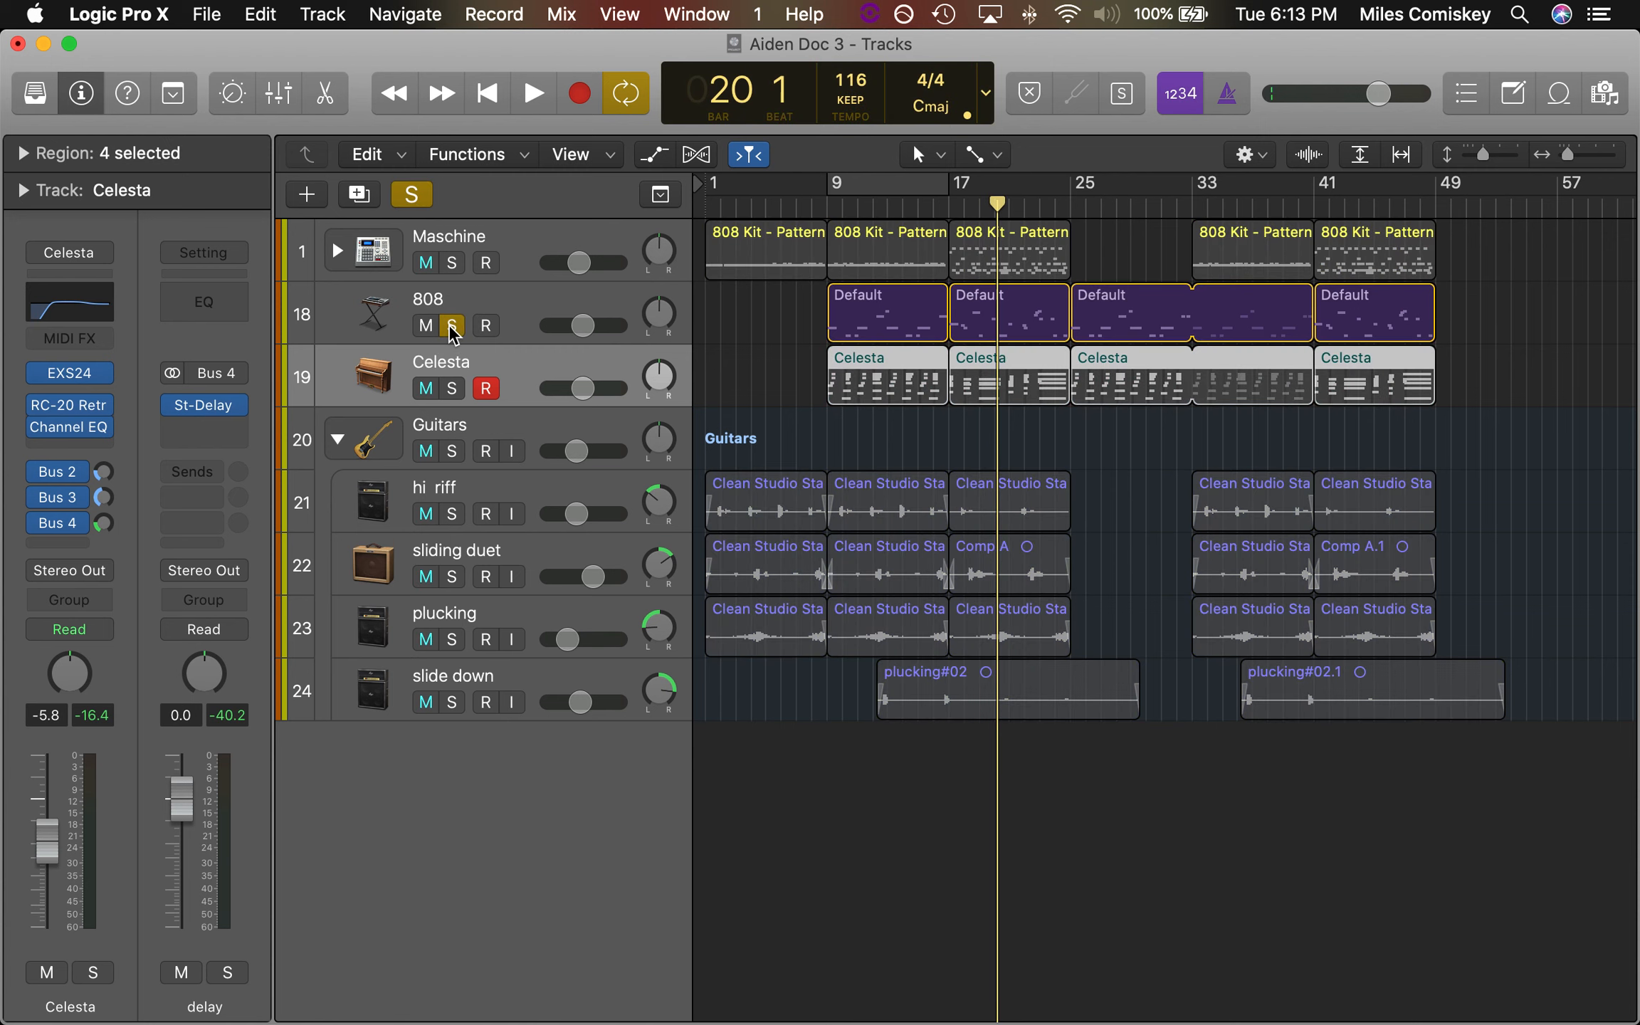
mouse_move(835, 203)
left_mouse_down()
mouse_move(811, 203)
mouse_move(831, 203)
left_mouse_up()
key("s")
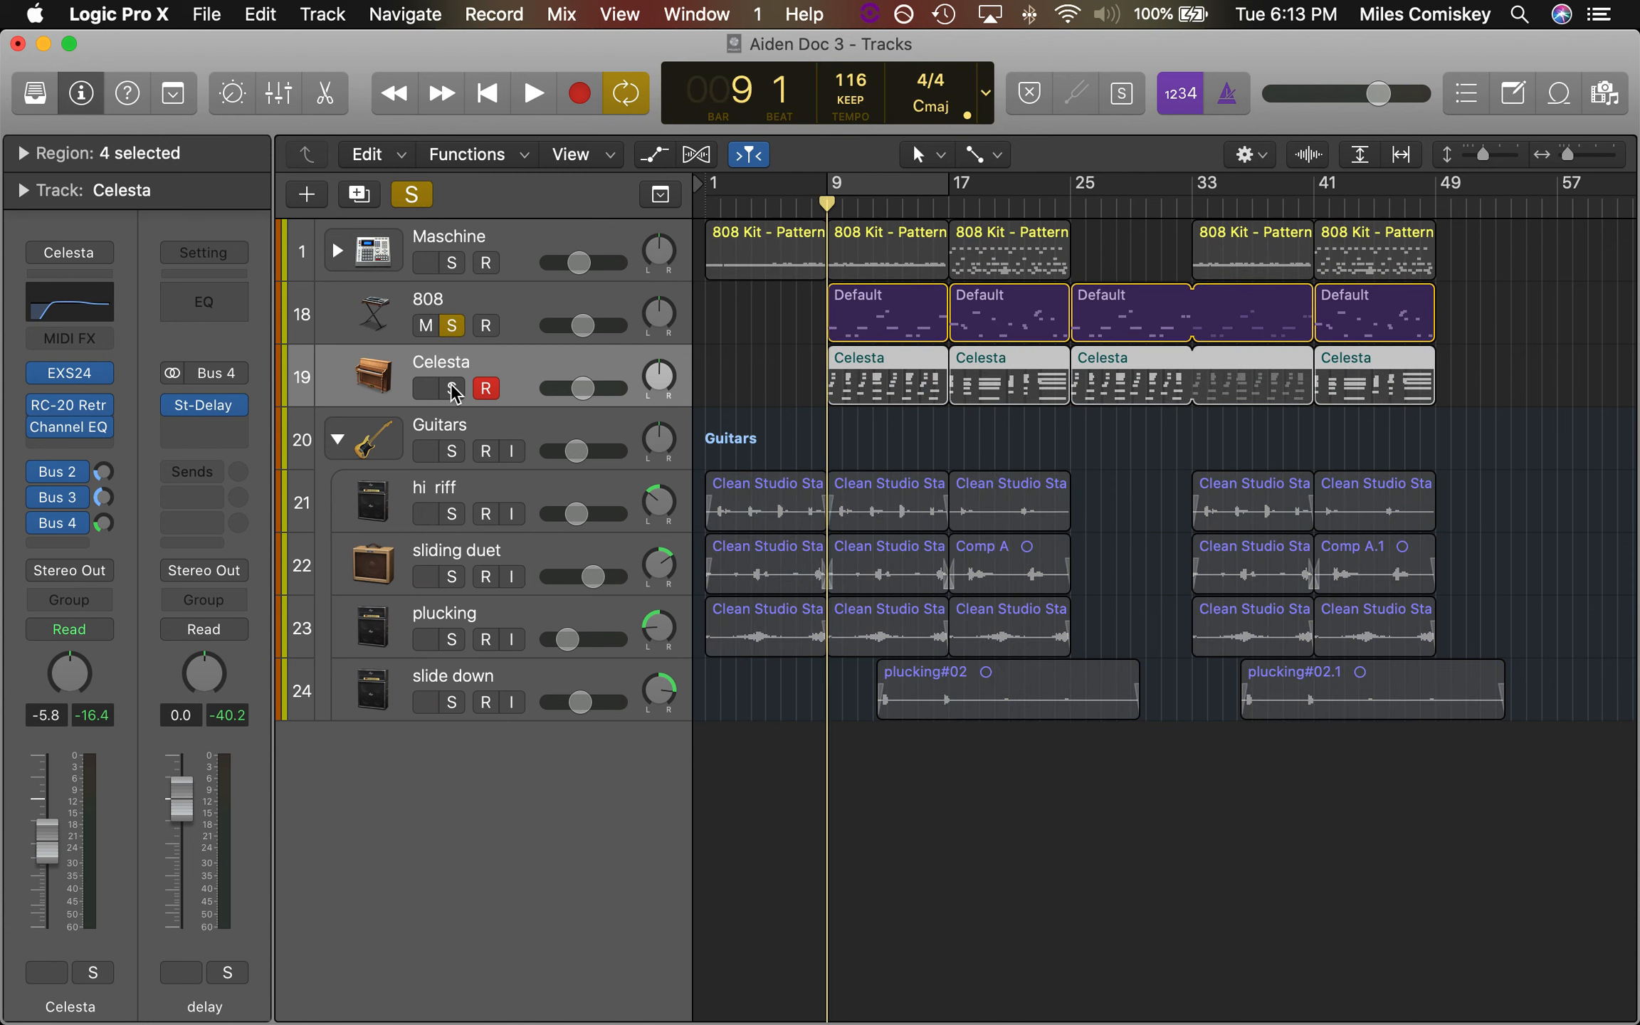
key("space")
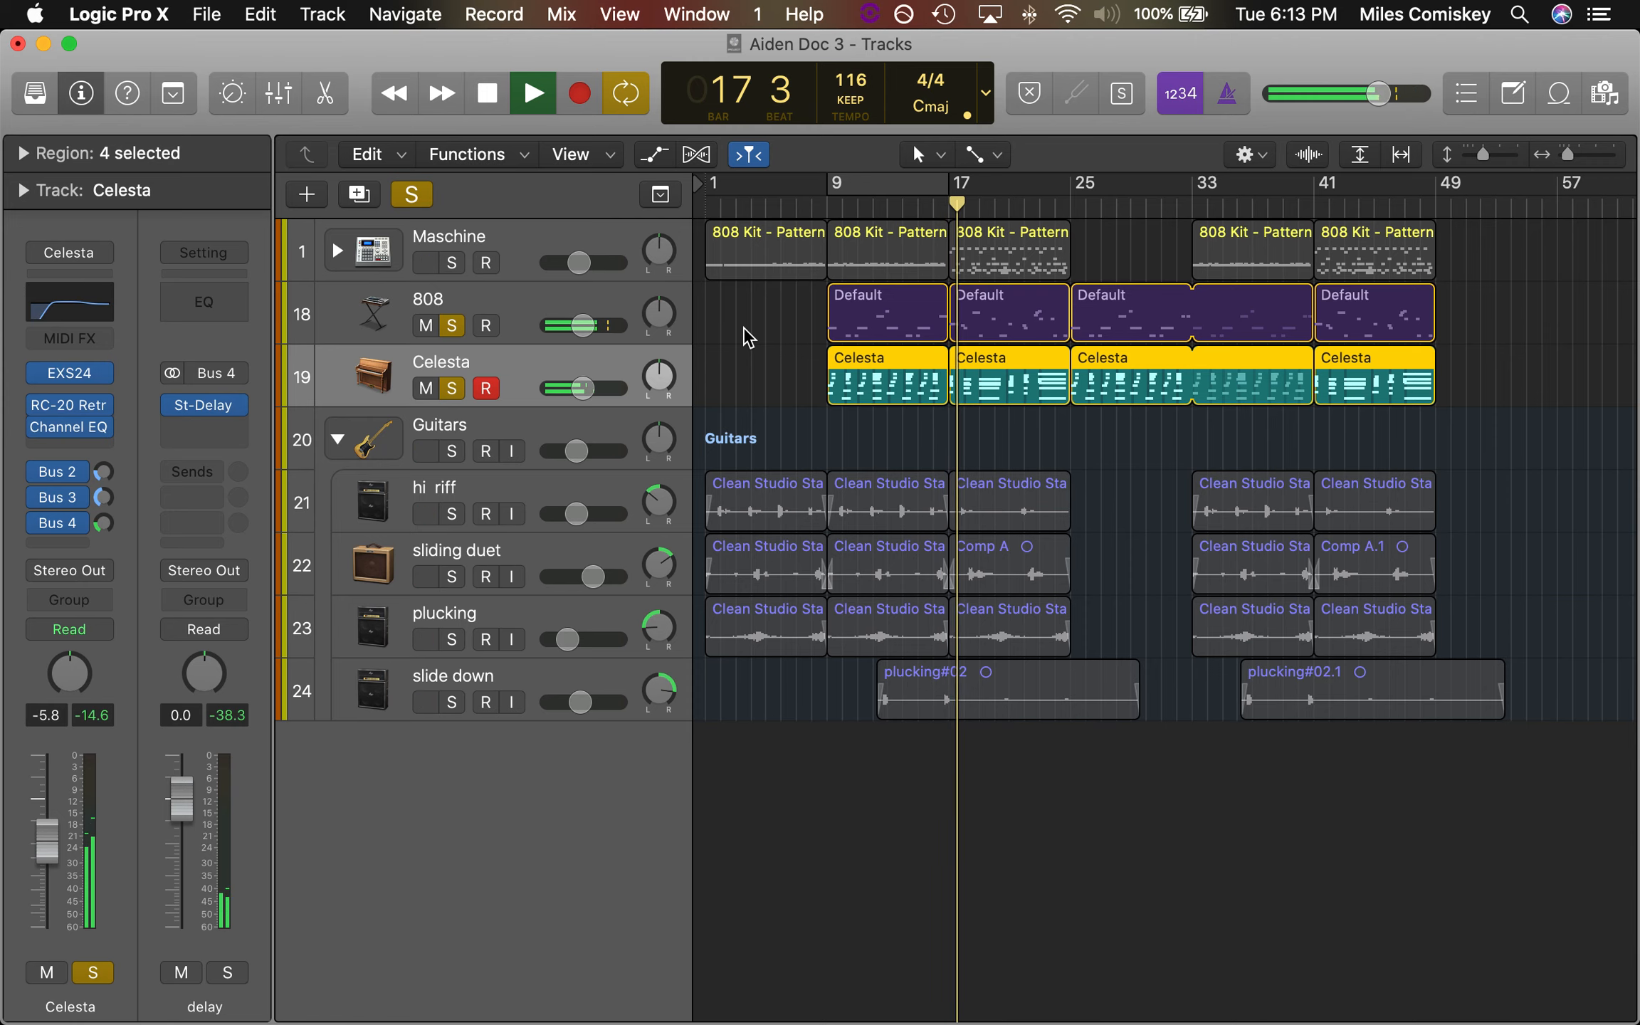
key("space")
left_click(451, 326)
left_click(451, 388)
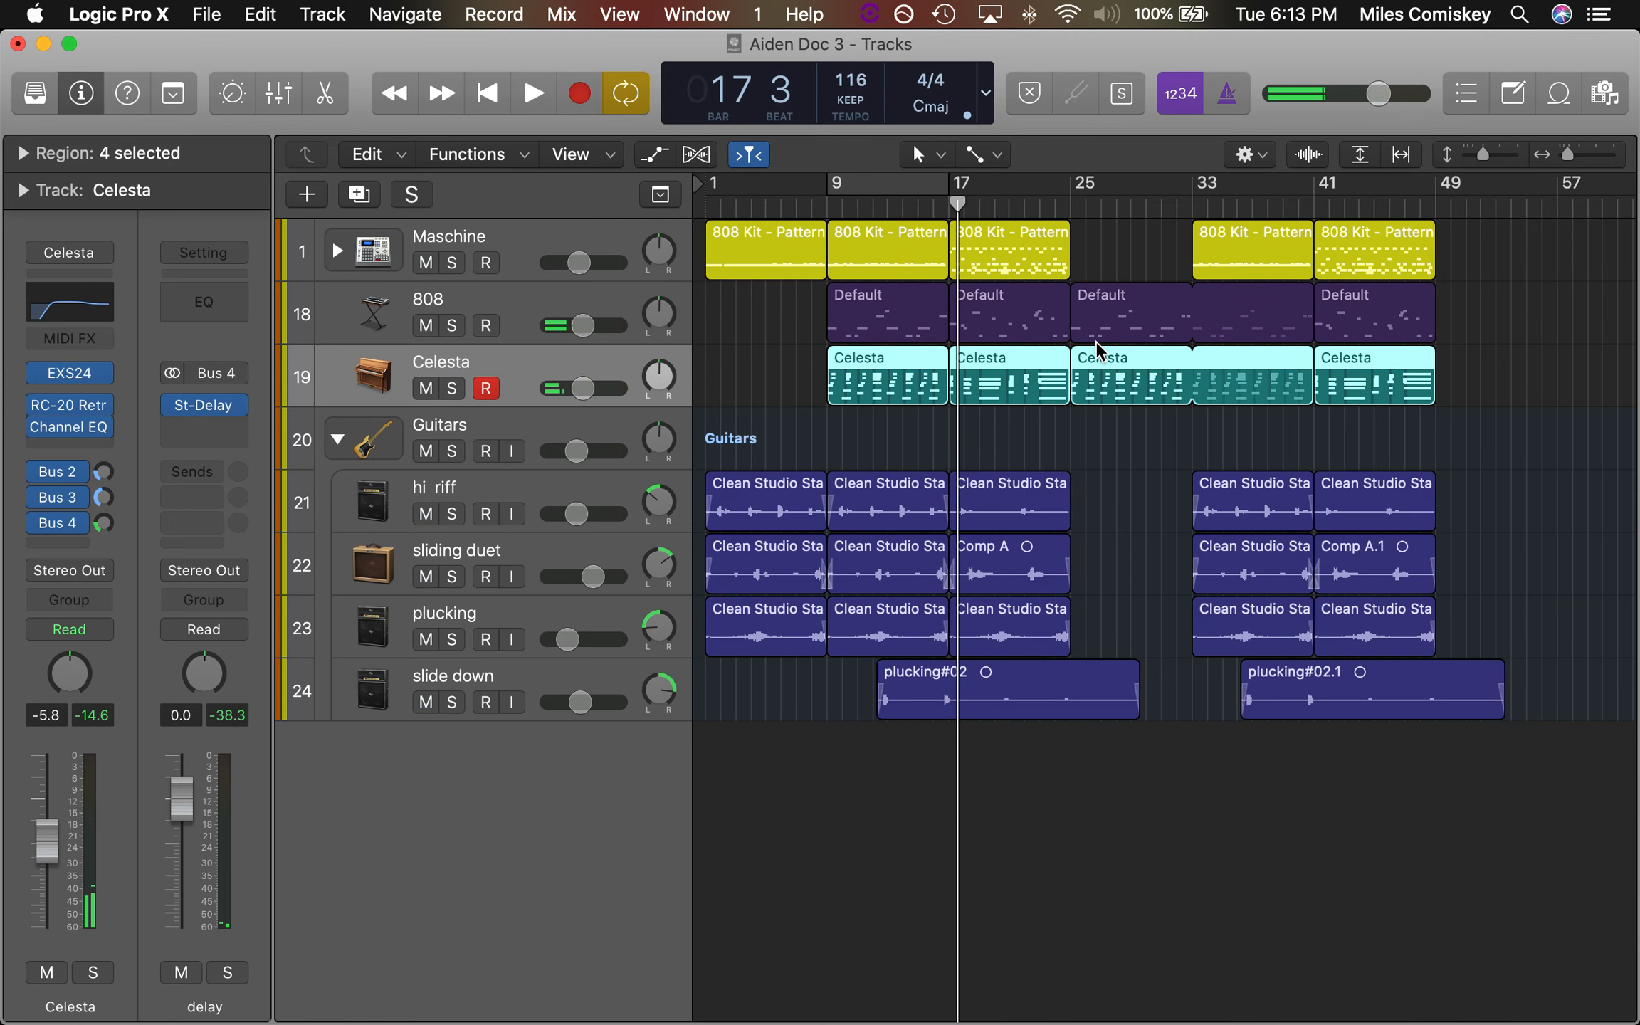
Examine the 808 region at bar 9 in the Piano Roll, sounding each pitch its bass notes use
double_click(882, 306)
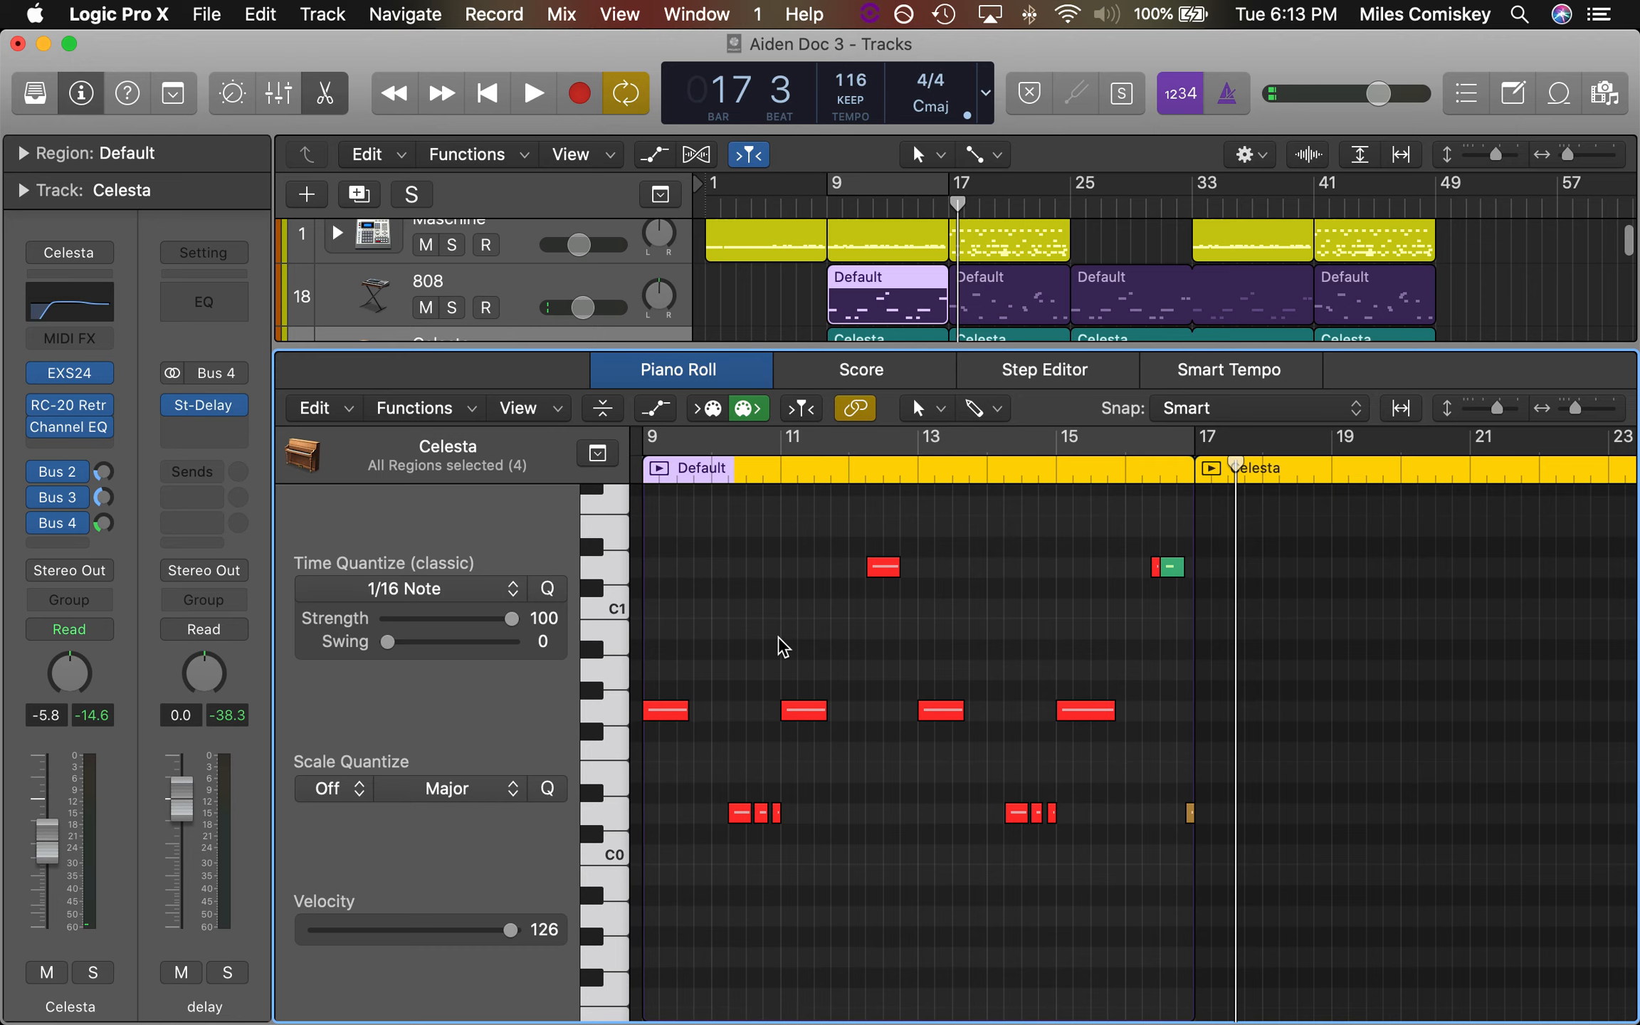
left_click(612, 714)
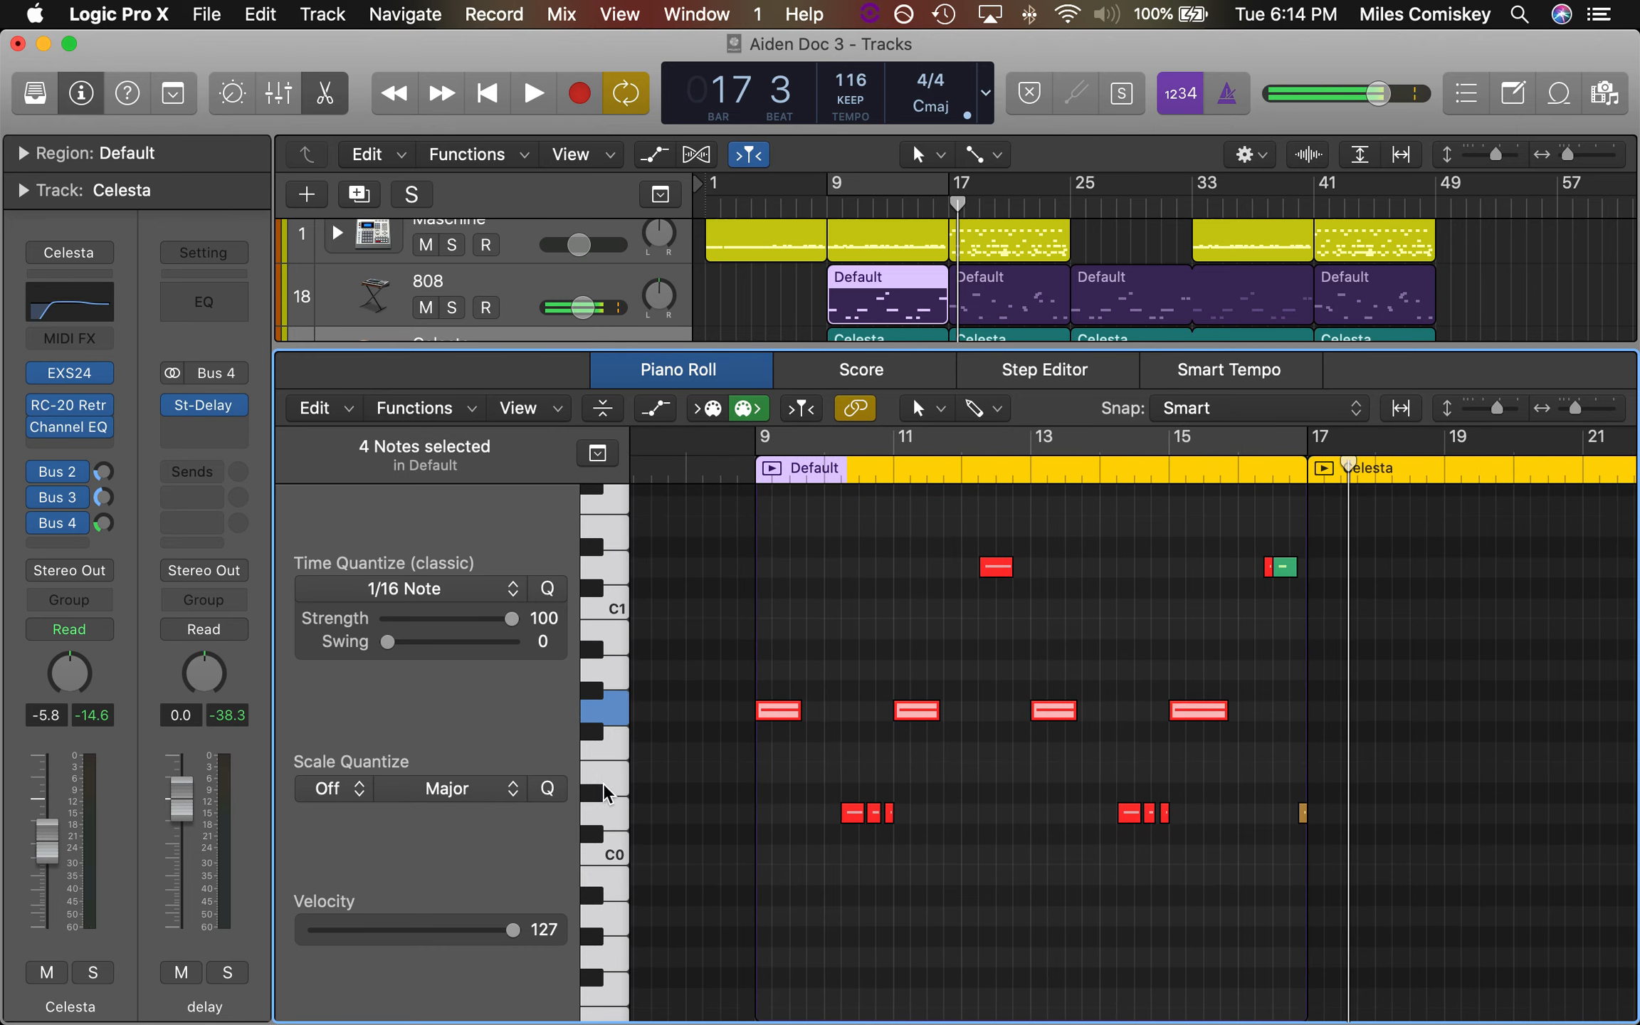
left_click(614, 826)
left_click(612, 715)
left_click(614, 568)
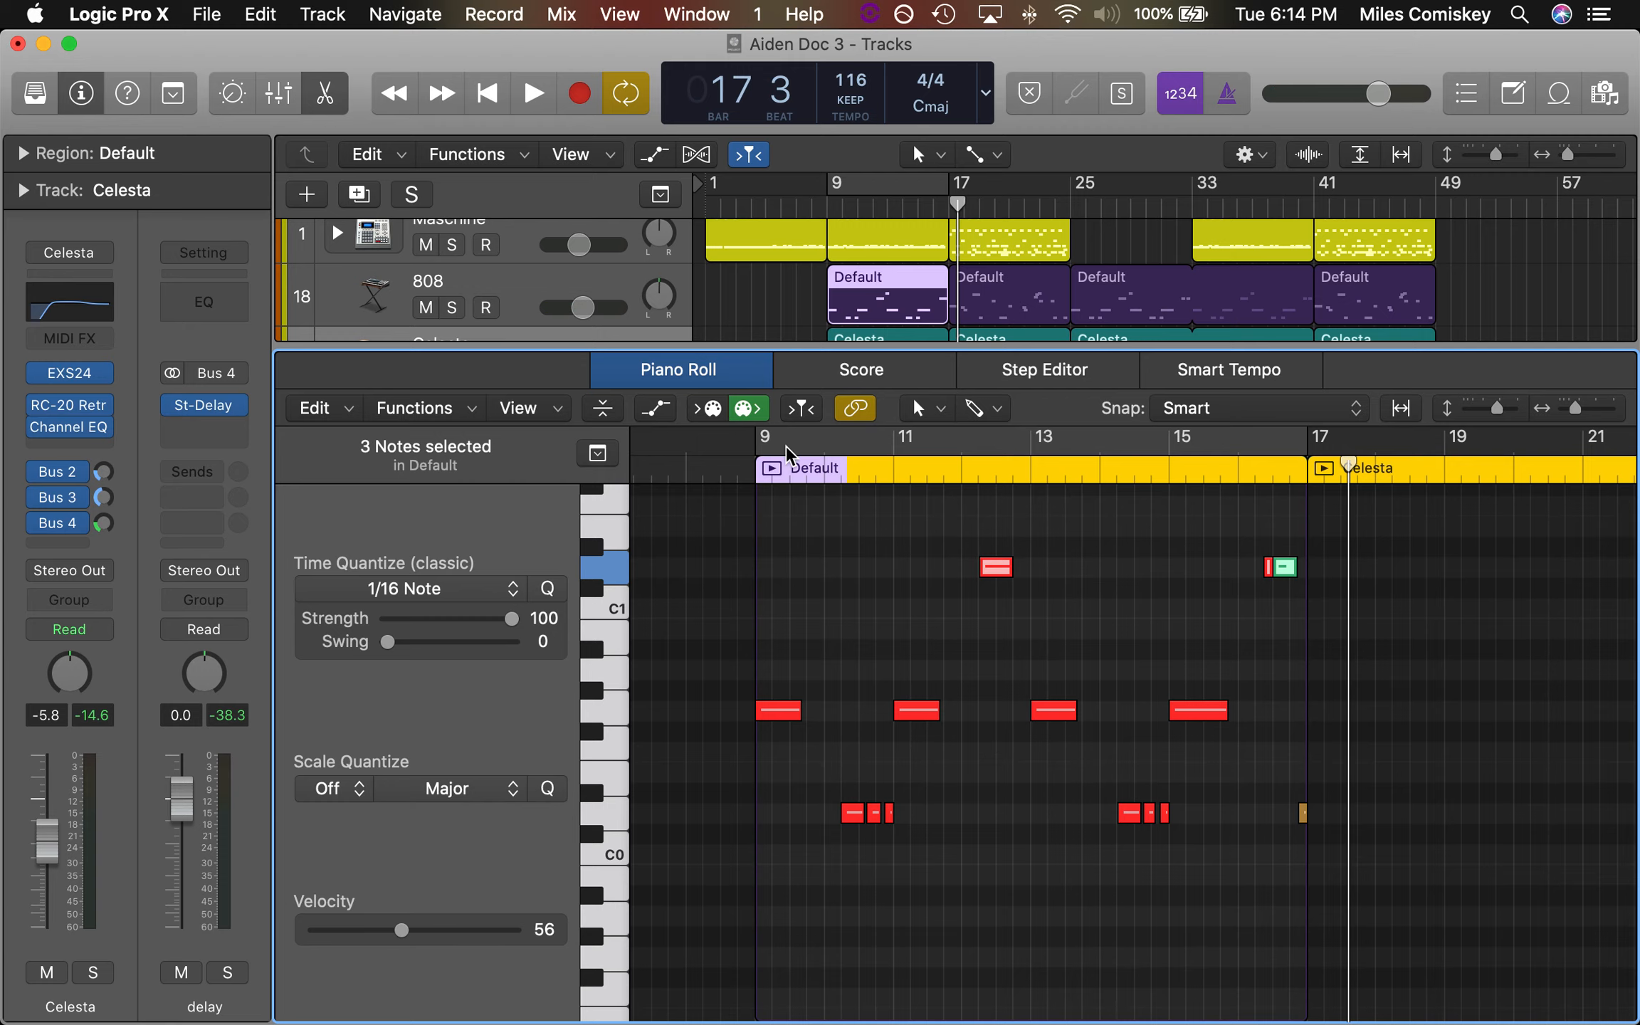
Show the notes of the 808 region at bar 17 in the Piano Roll
left_click(996, 294)
scroll(1048, 646, "right", 8)
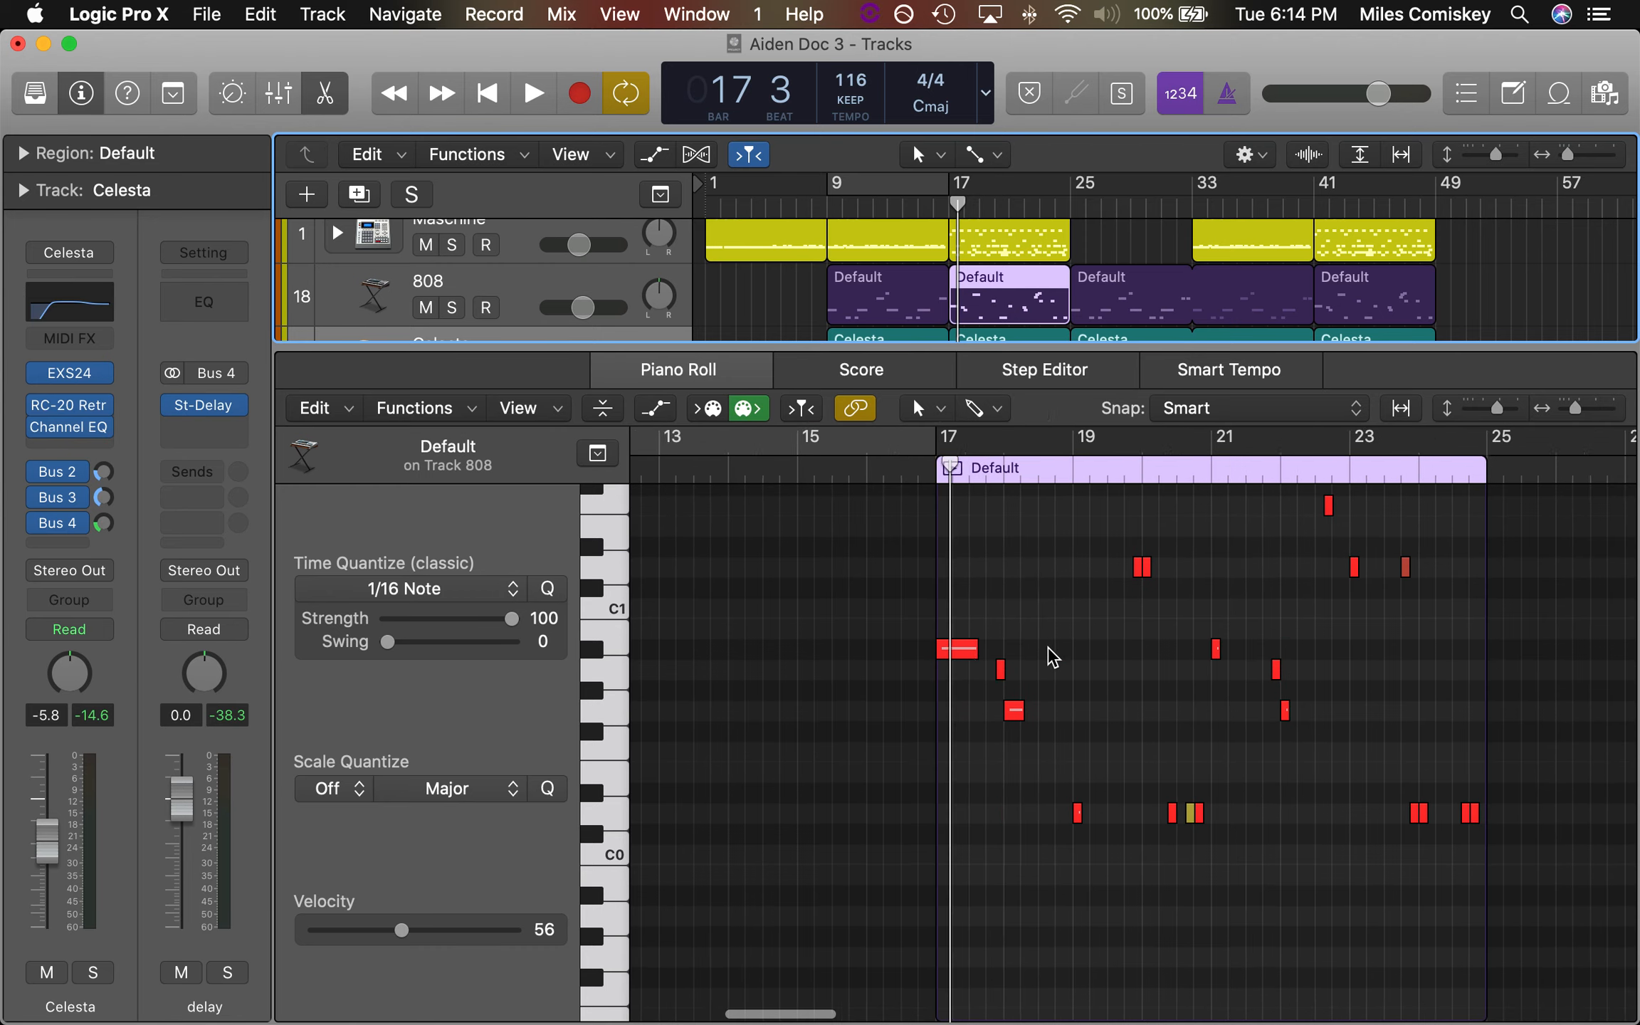
scroll(1048, 646, "up", 2)
scroll(1052, 657, "up", 3)
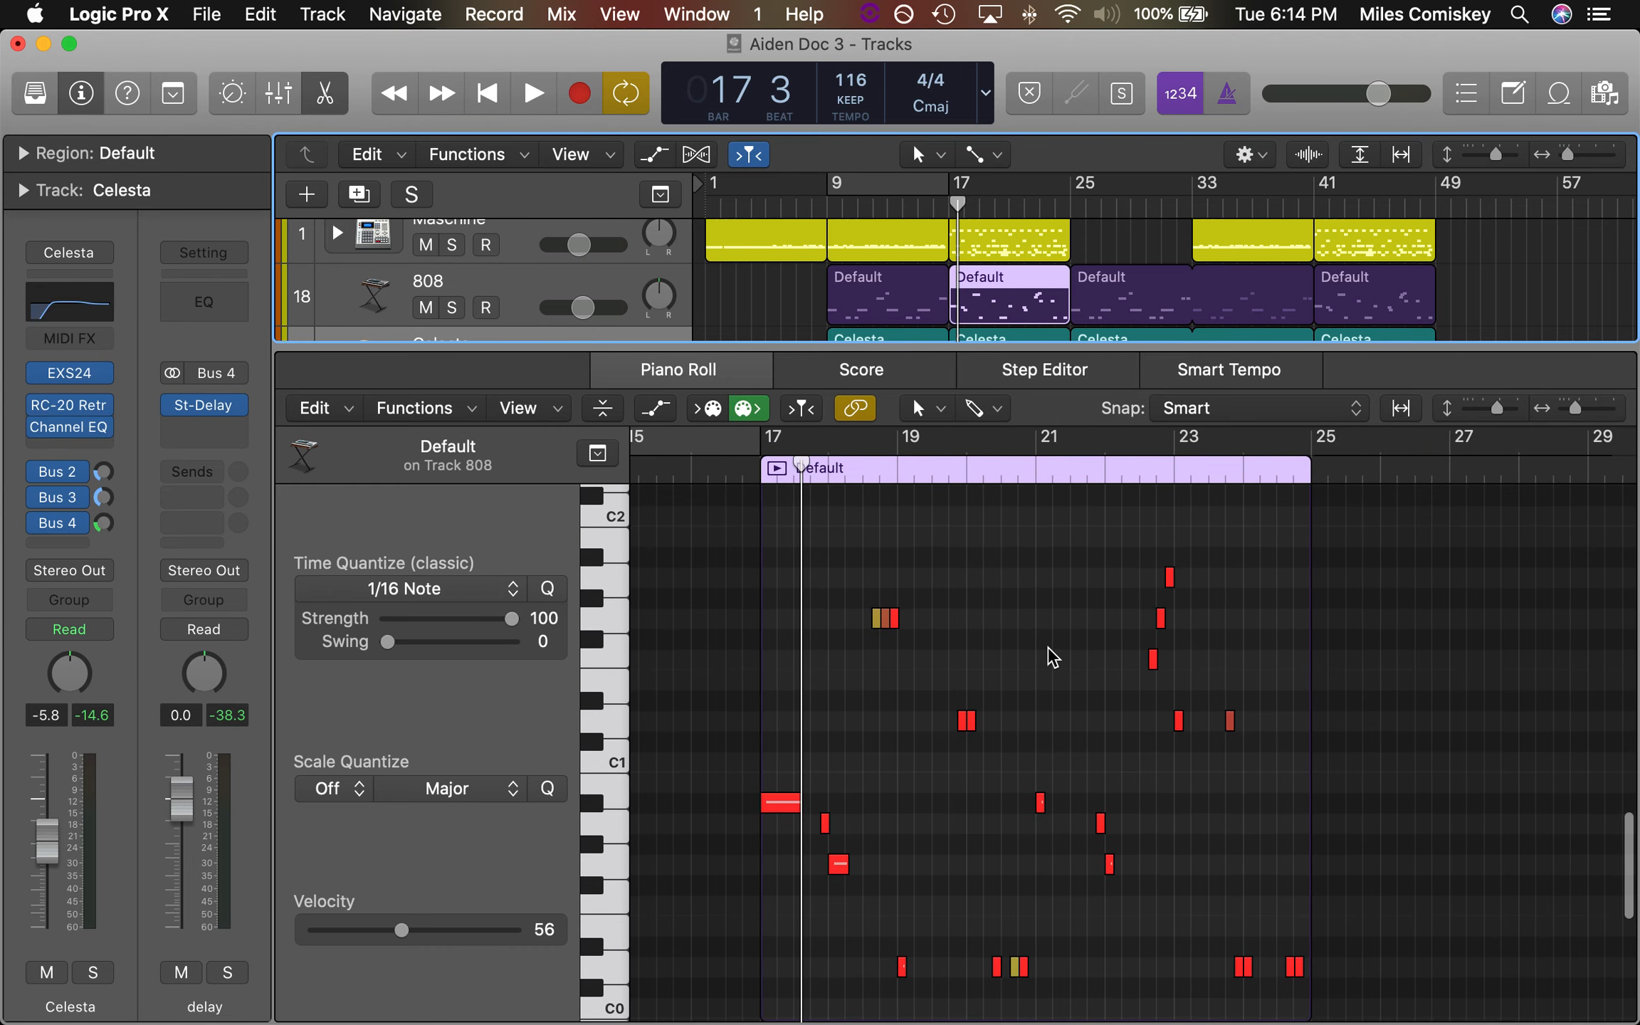
Play the soloed 808 track from bar 17 with the bar 9–17 cycle turned on, and select the D1 notes
key("s")
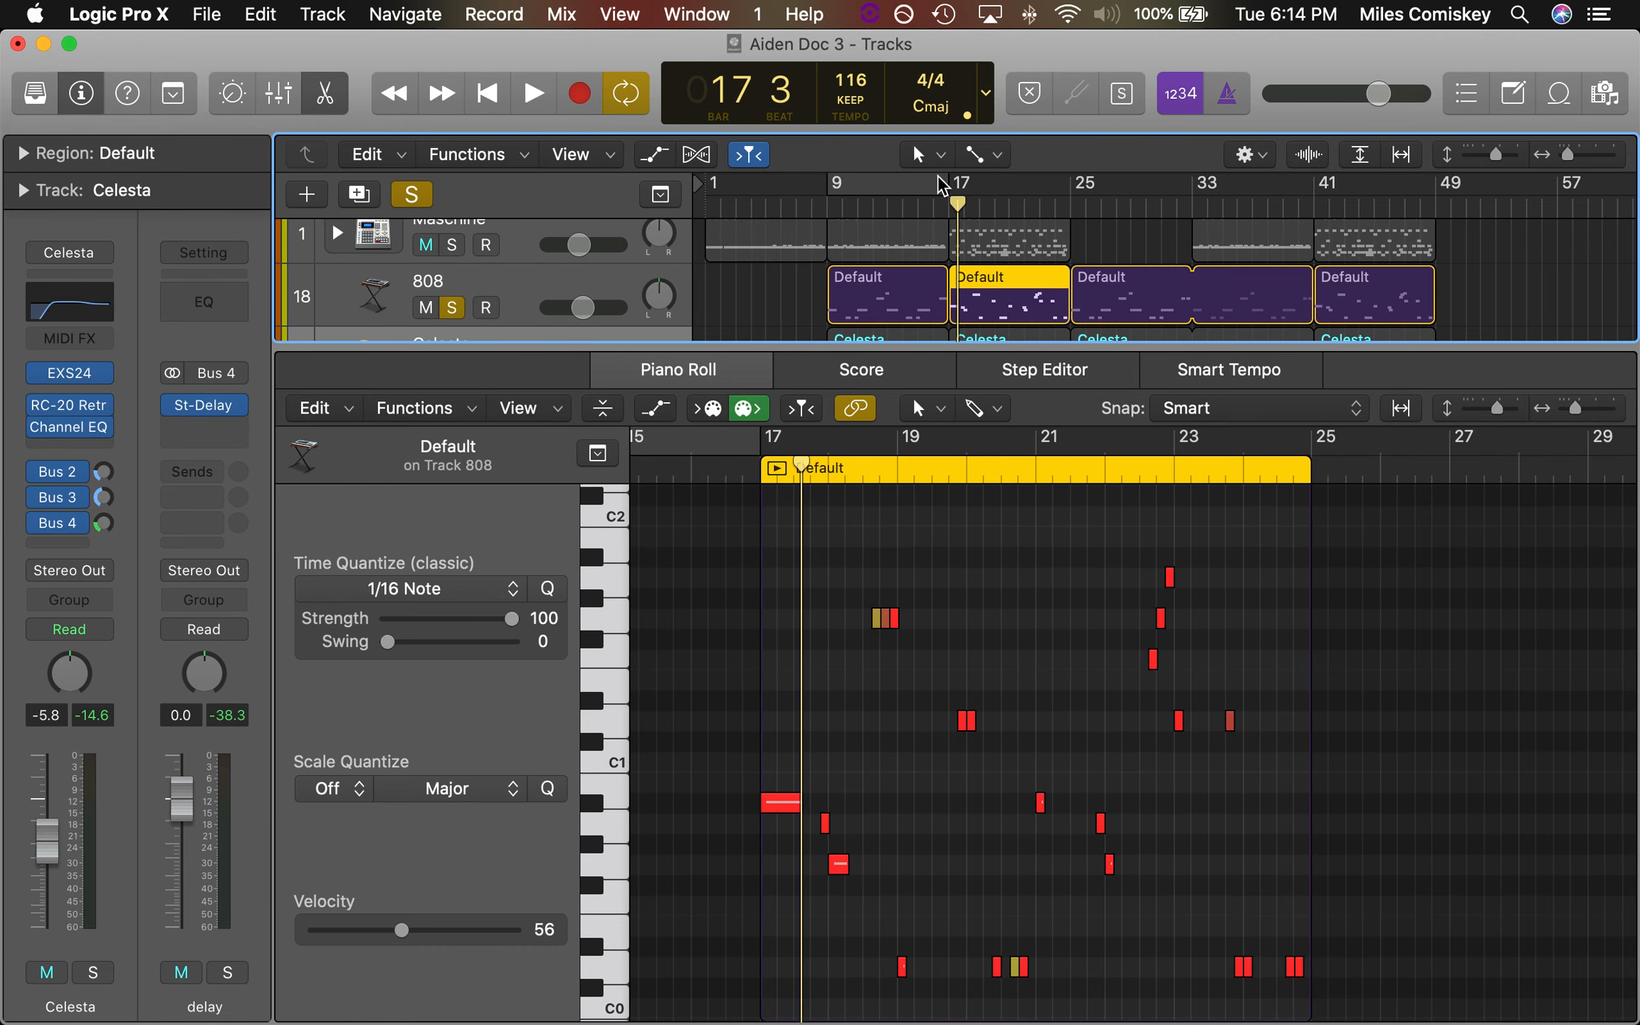
key("space")
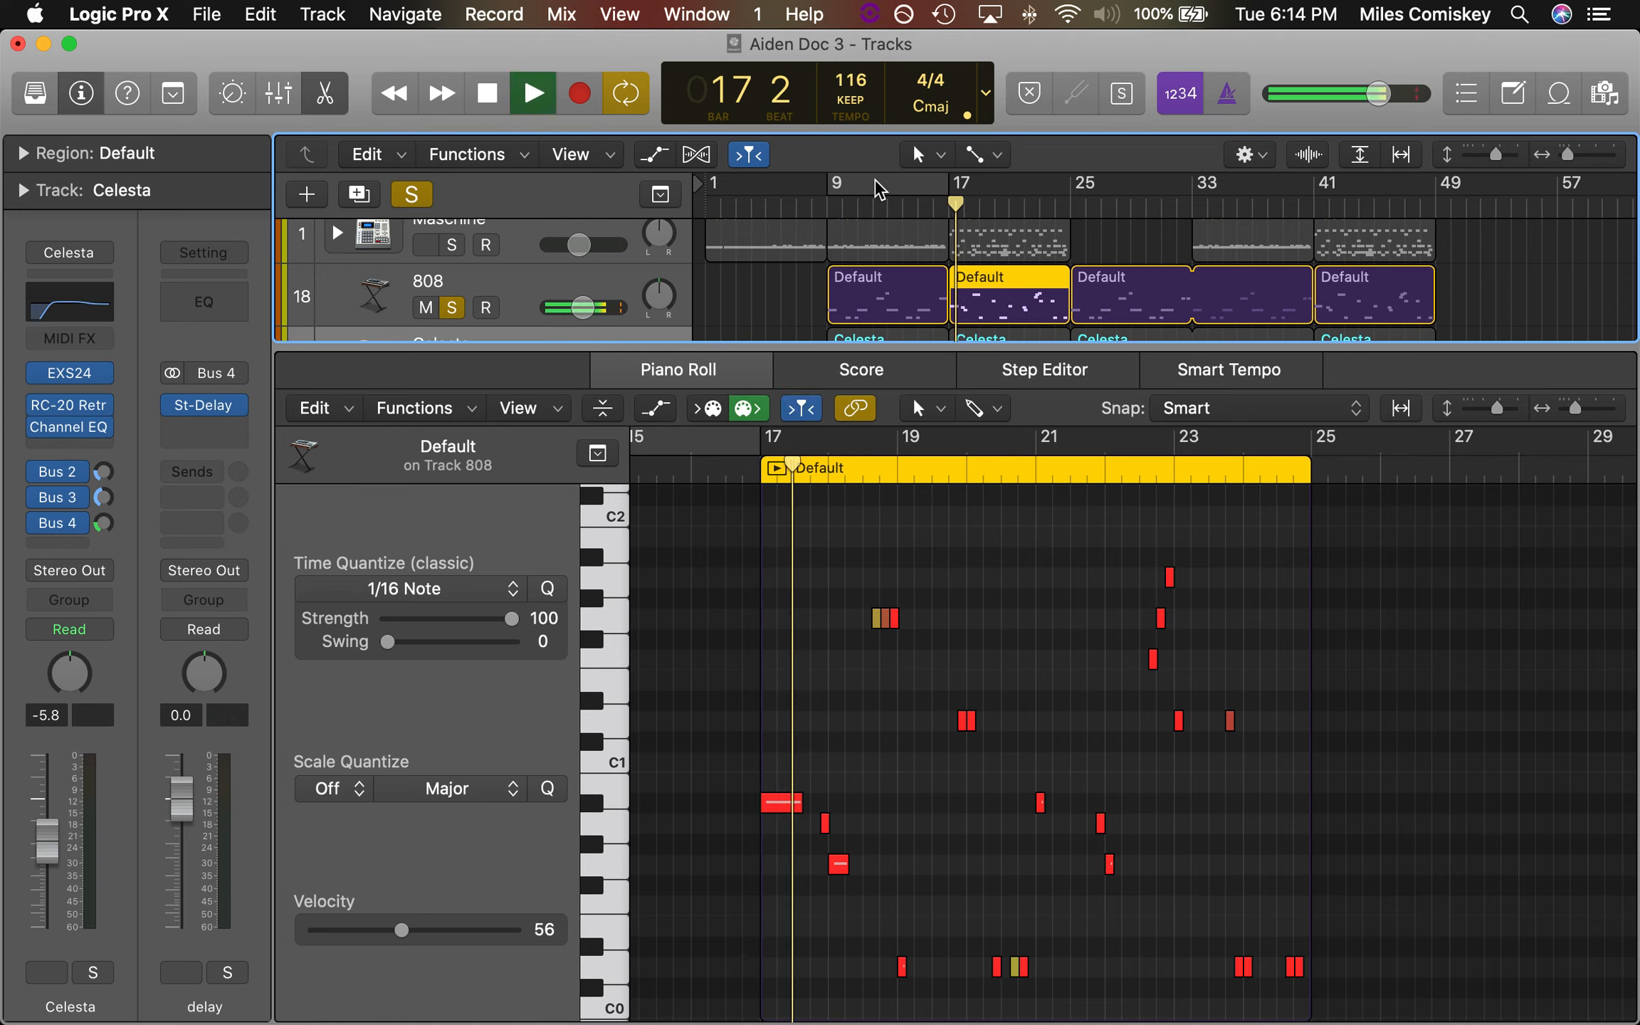
left_click(881, 190)
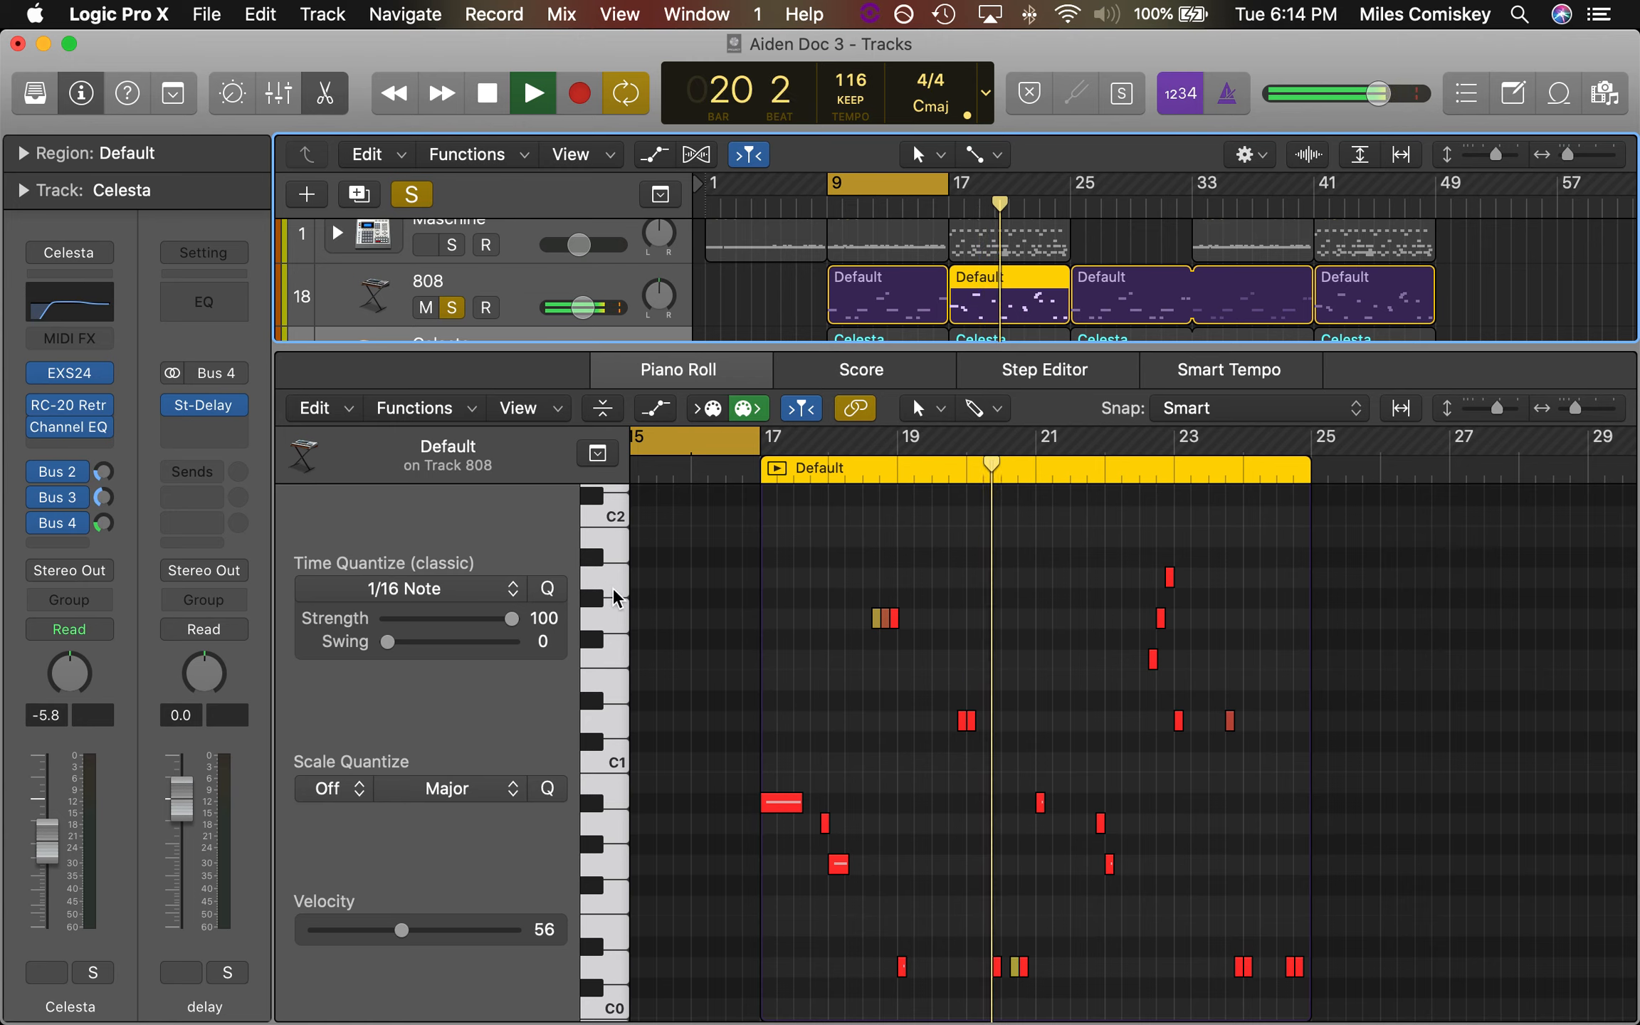
left_click(614, 723)
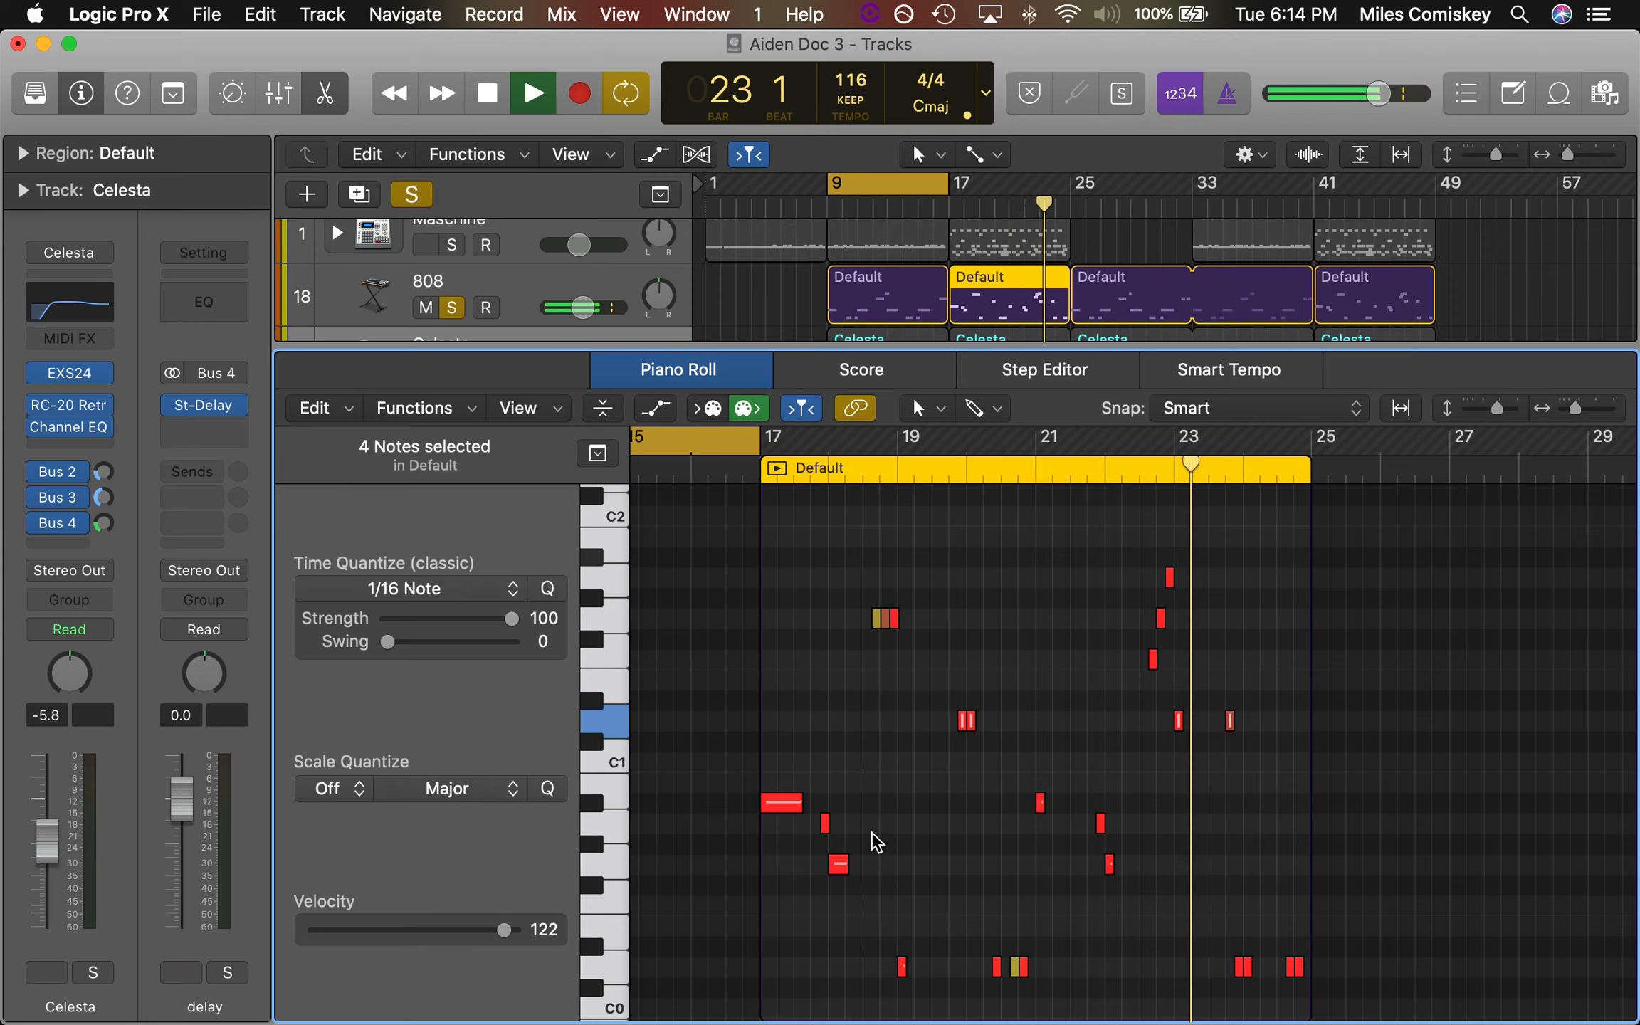
Return to the full arrangement with no track soloed and play all tracks within the bar 9–17 cycle
mouse_move(1102, 840)
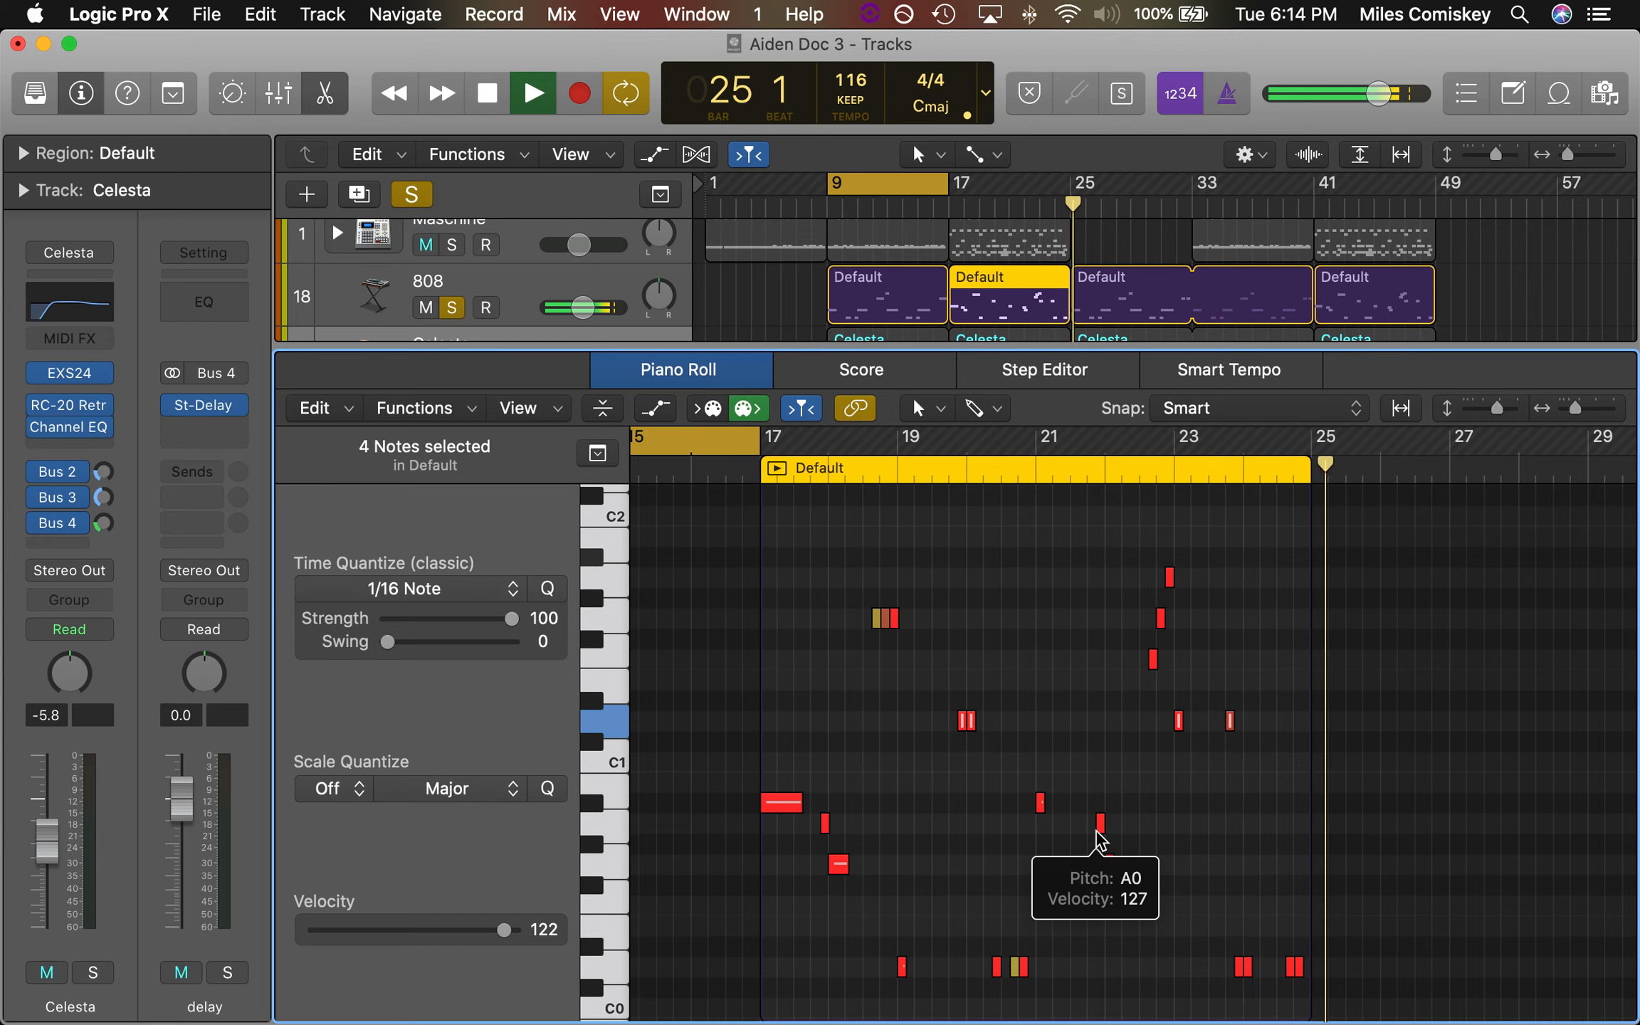
key("space")
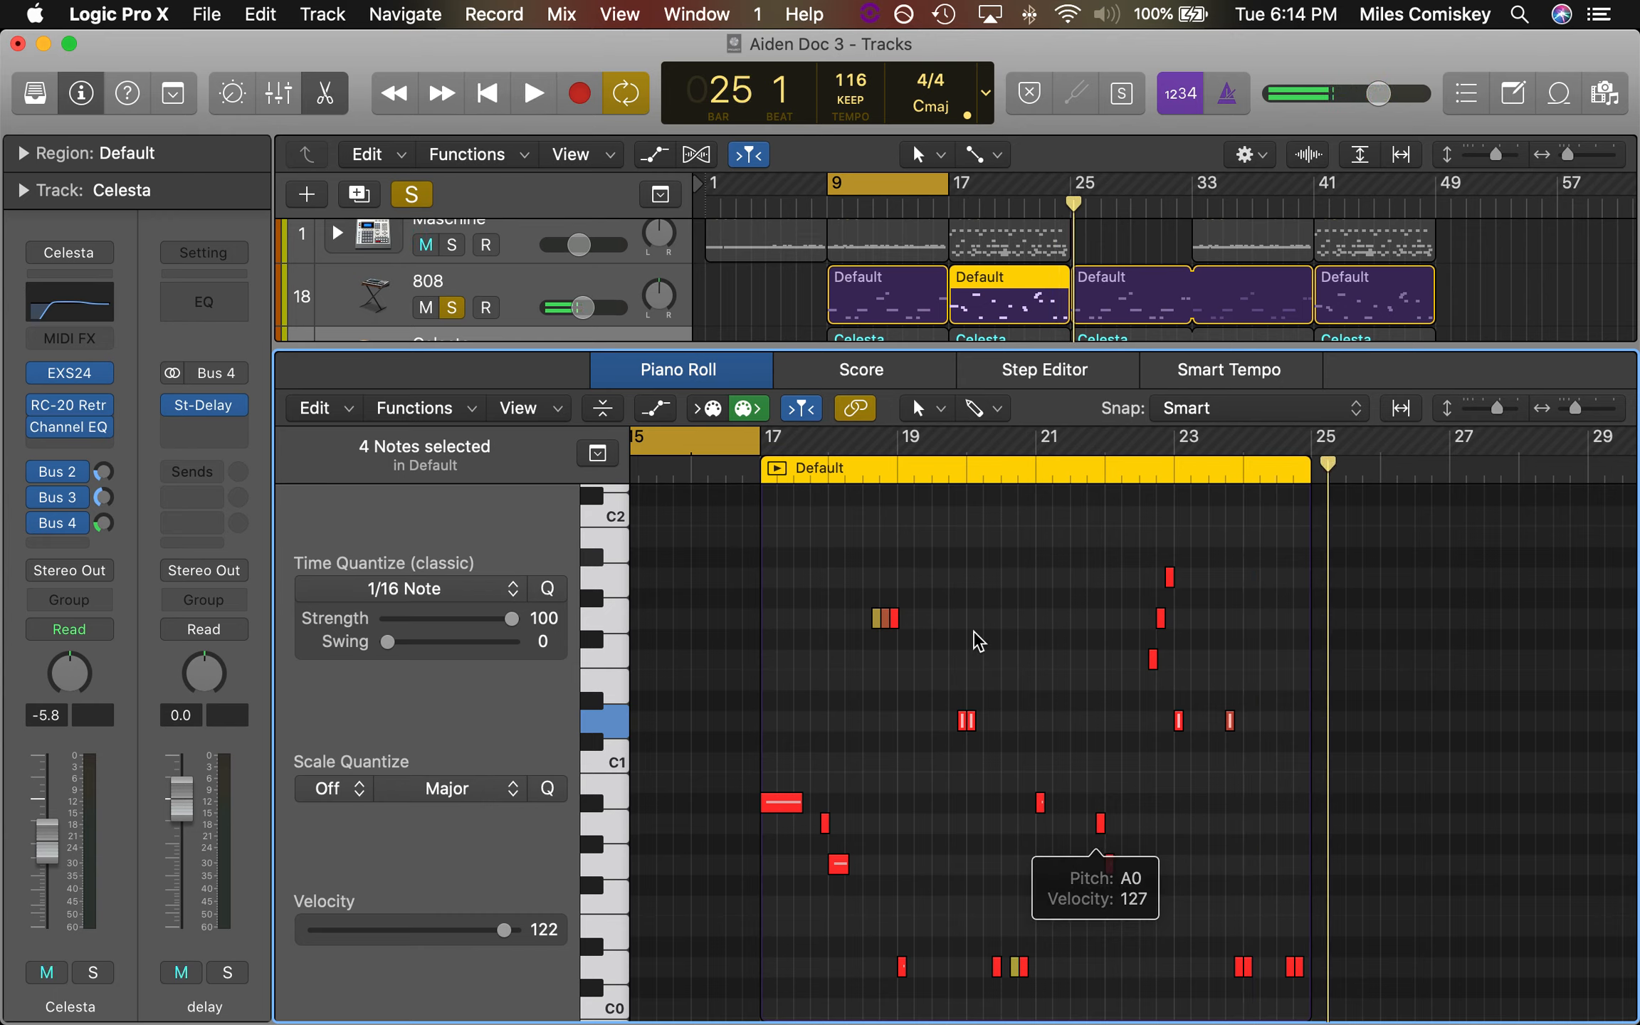
key("e")
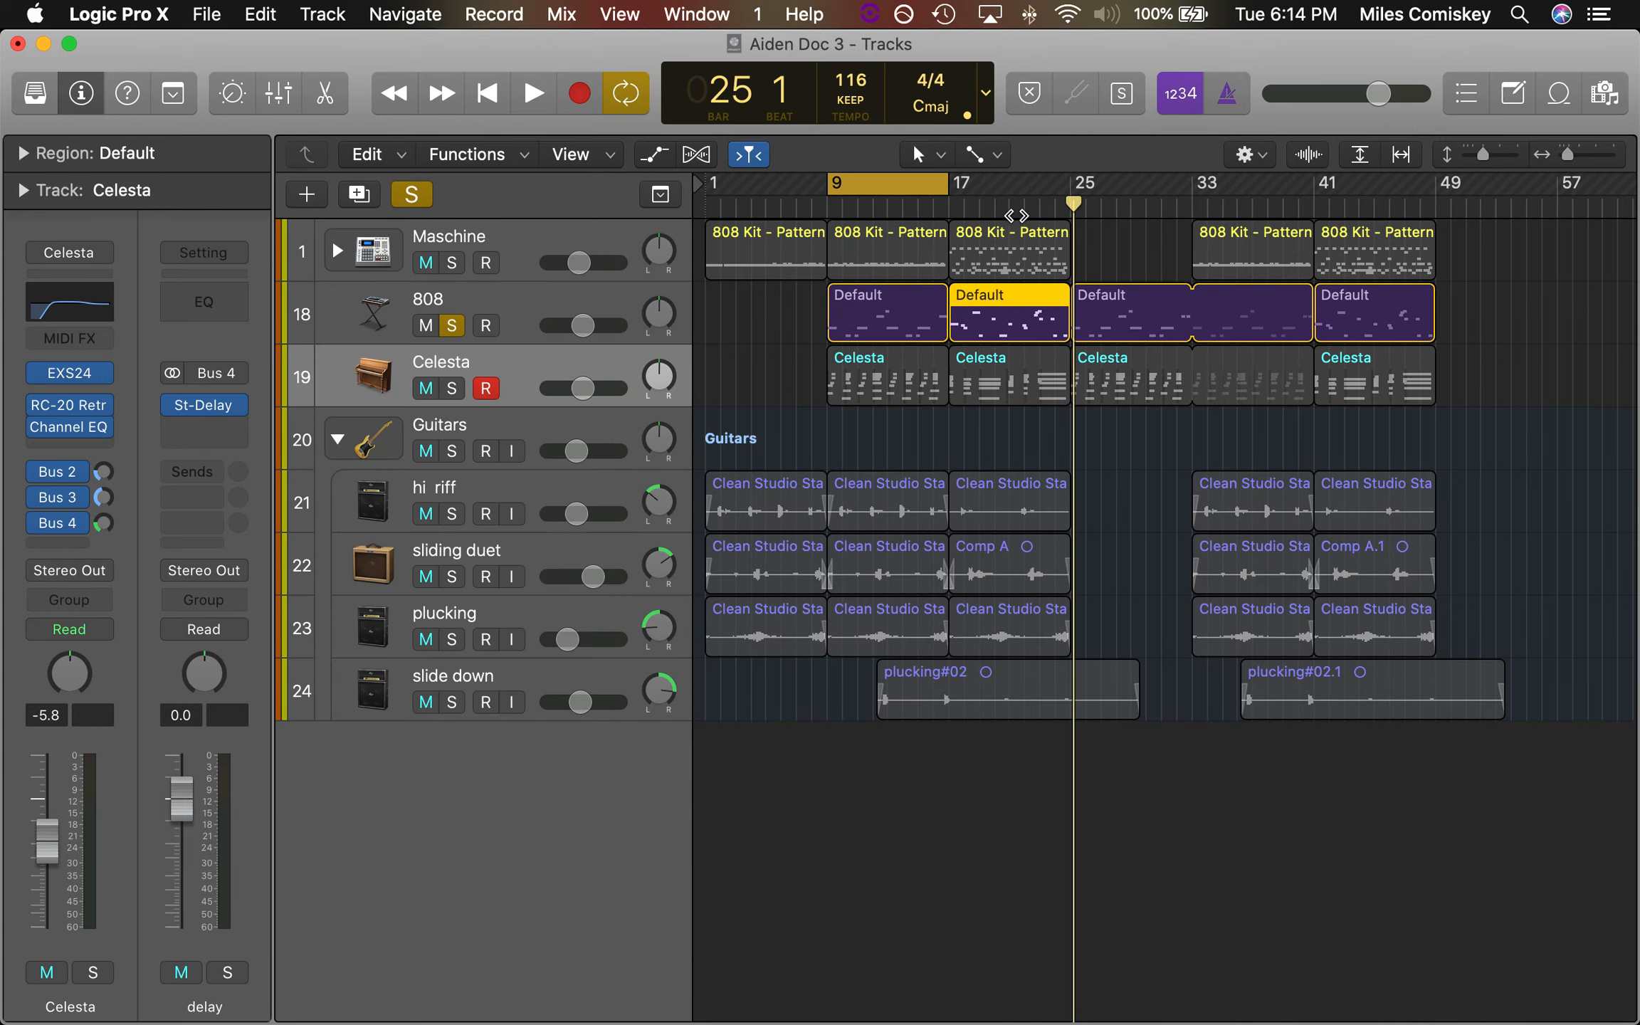
key("ctrl+alt+super+s")
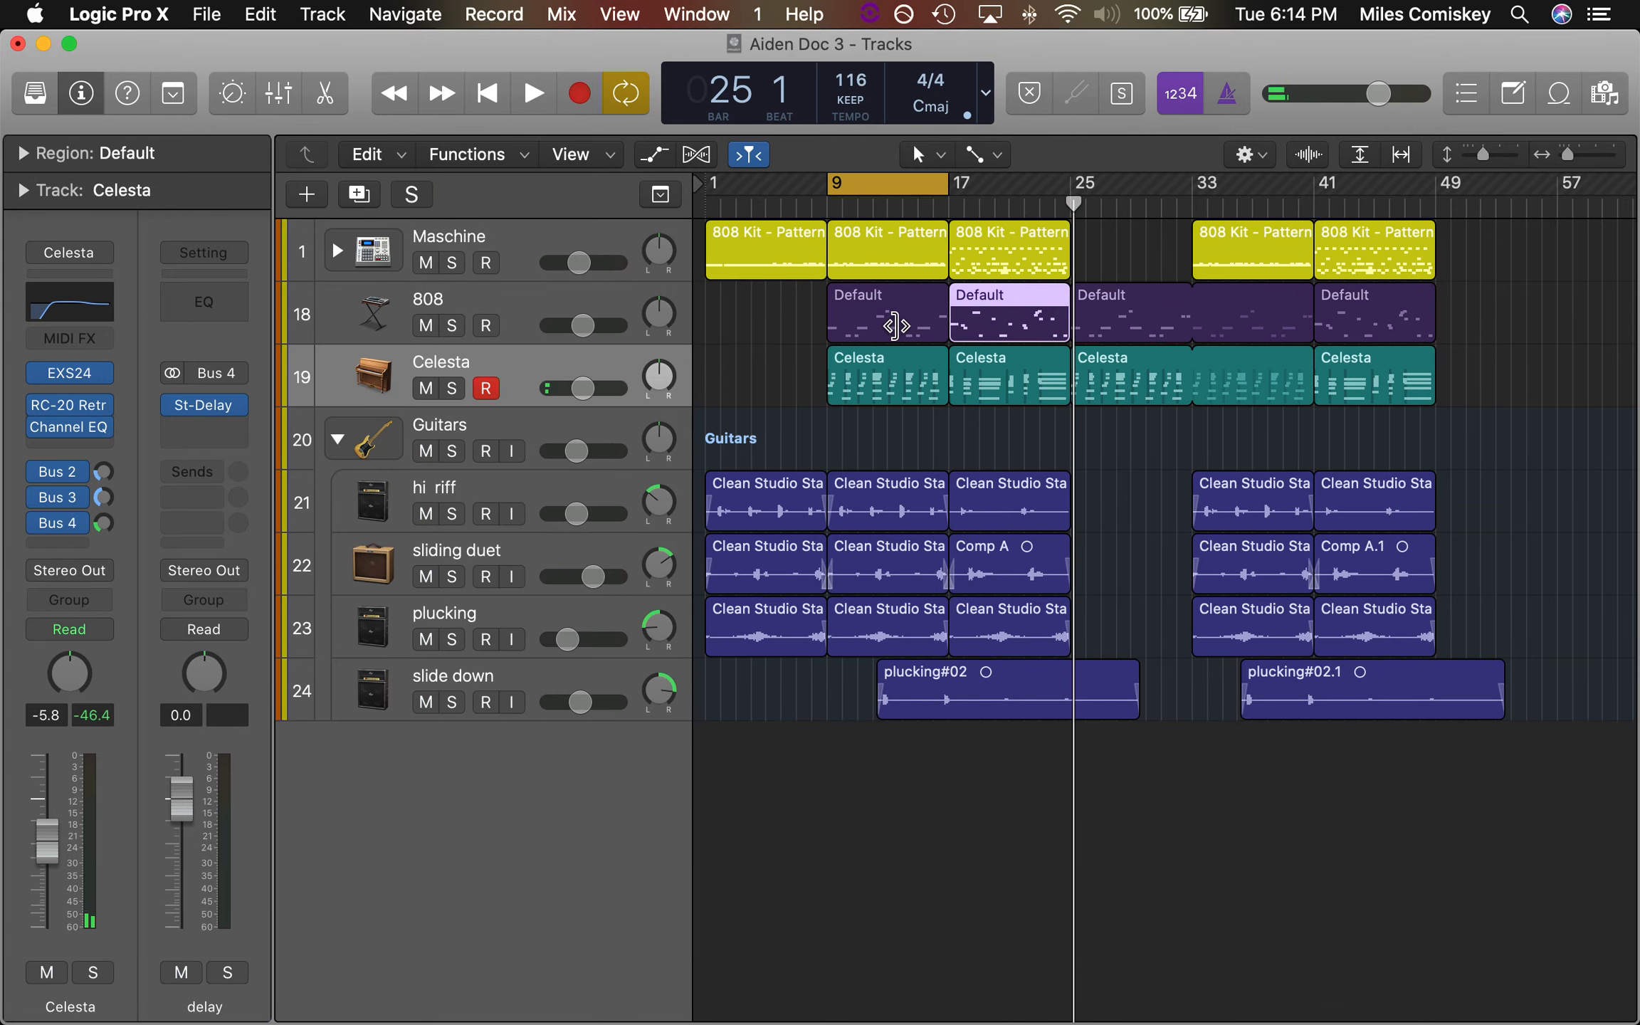
key("space")
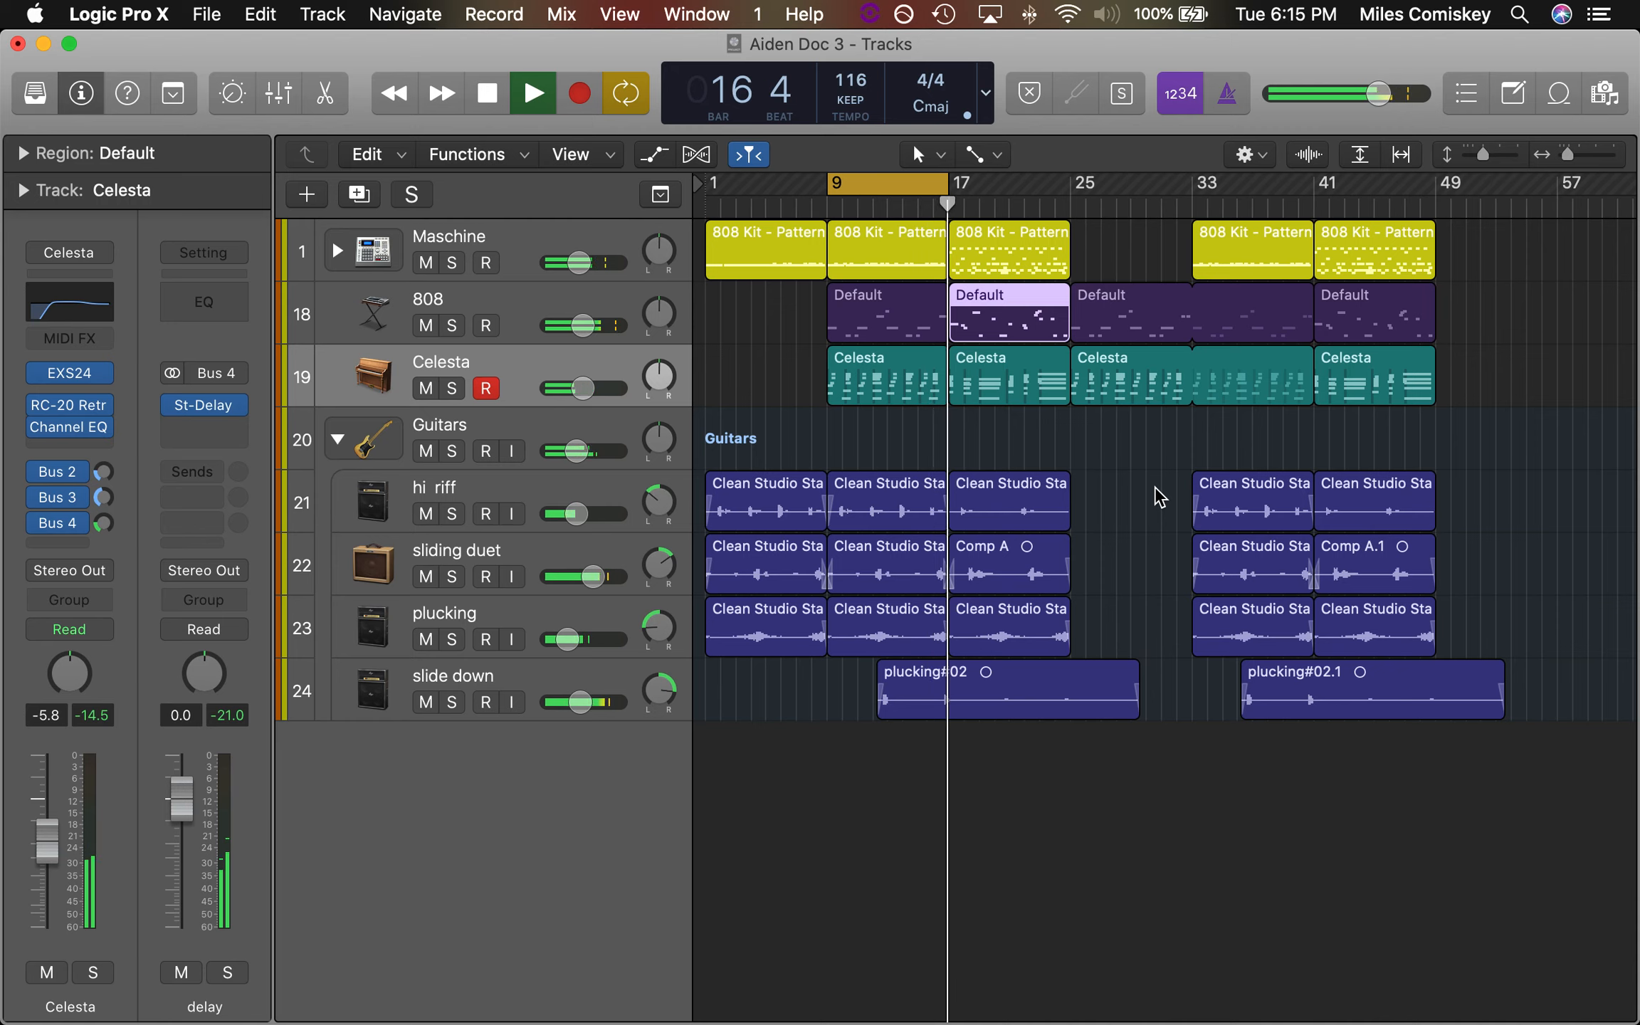
key("space")
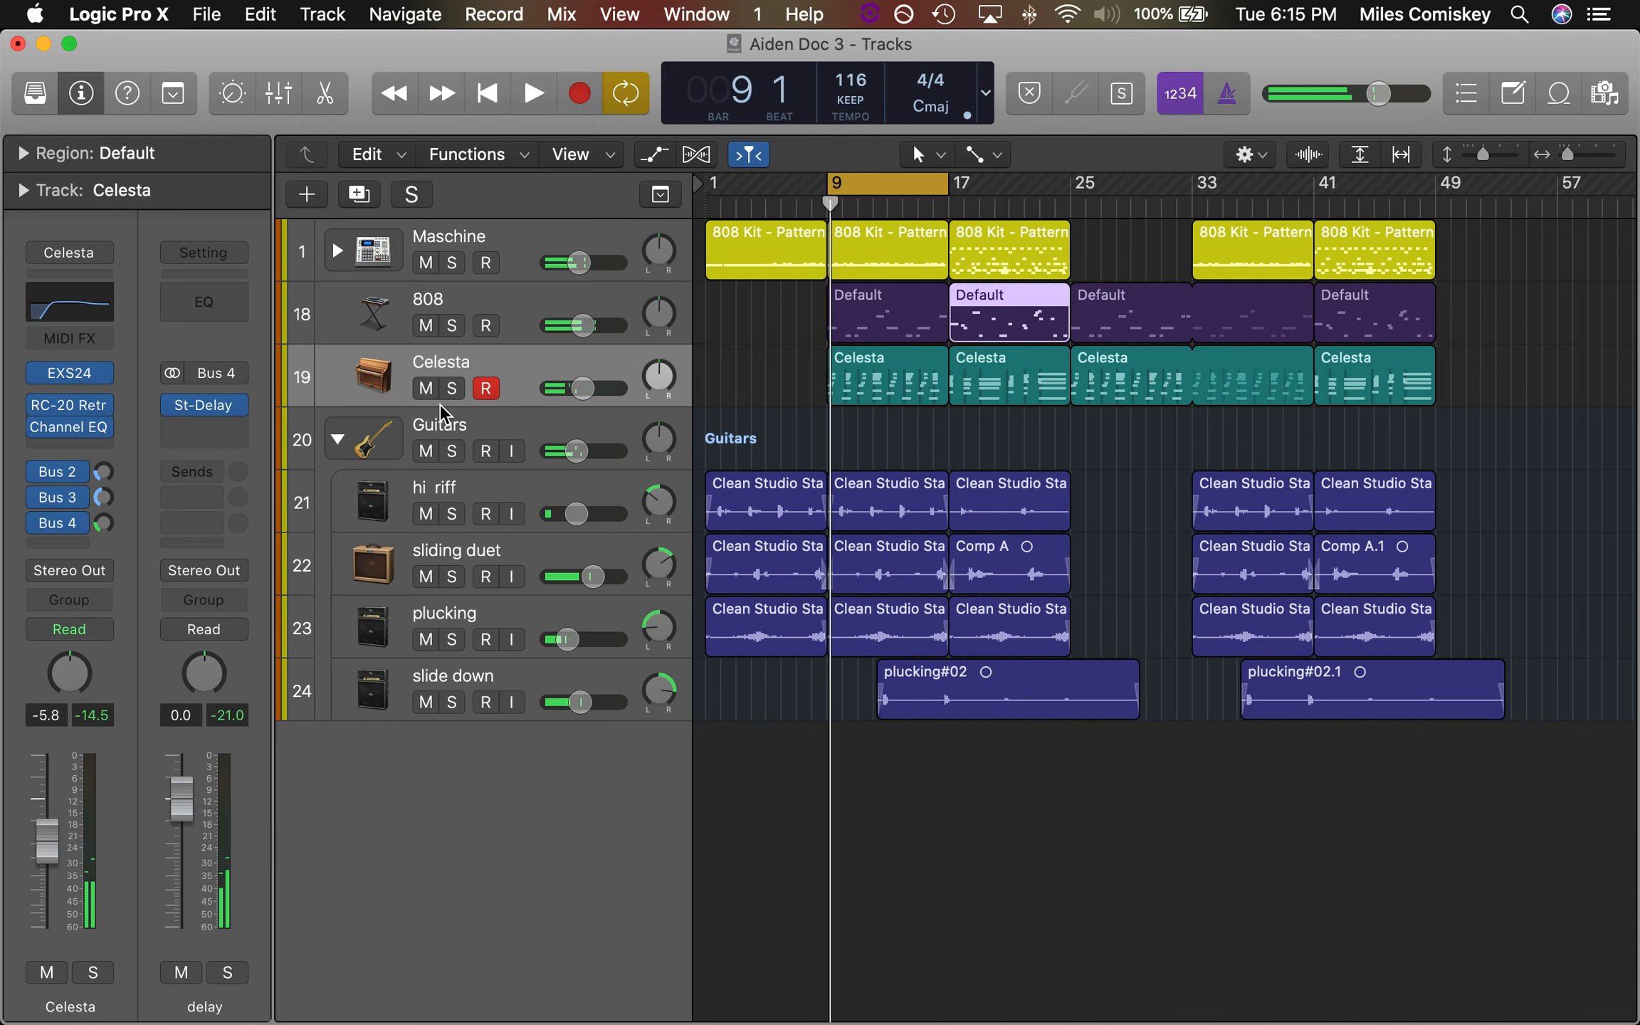
Solo the Maschine track, audition it briefly from bar 9, and make its track taller
left_click(452, 264)
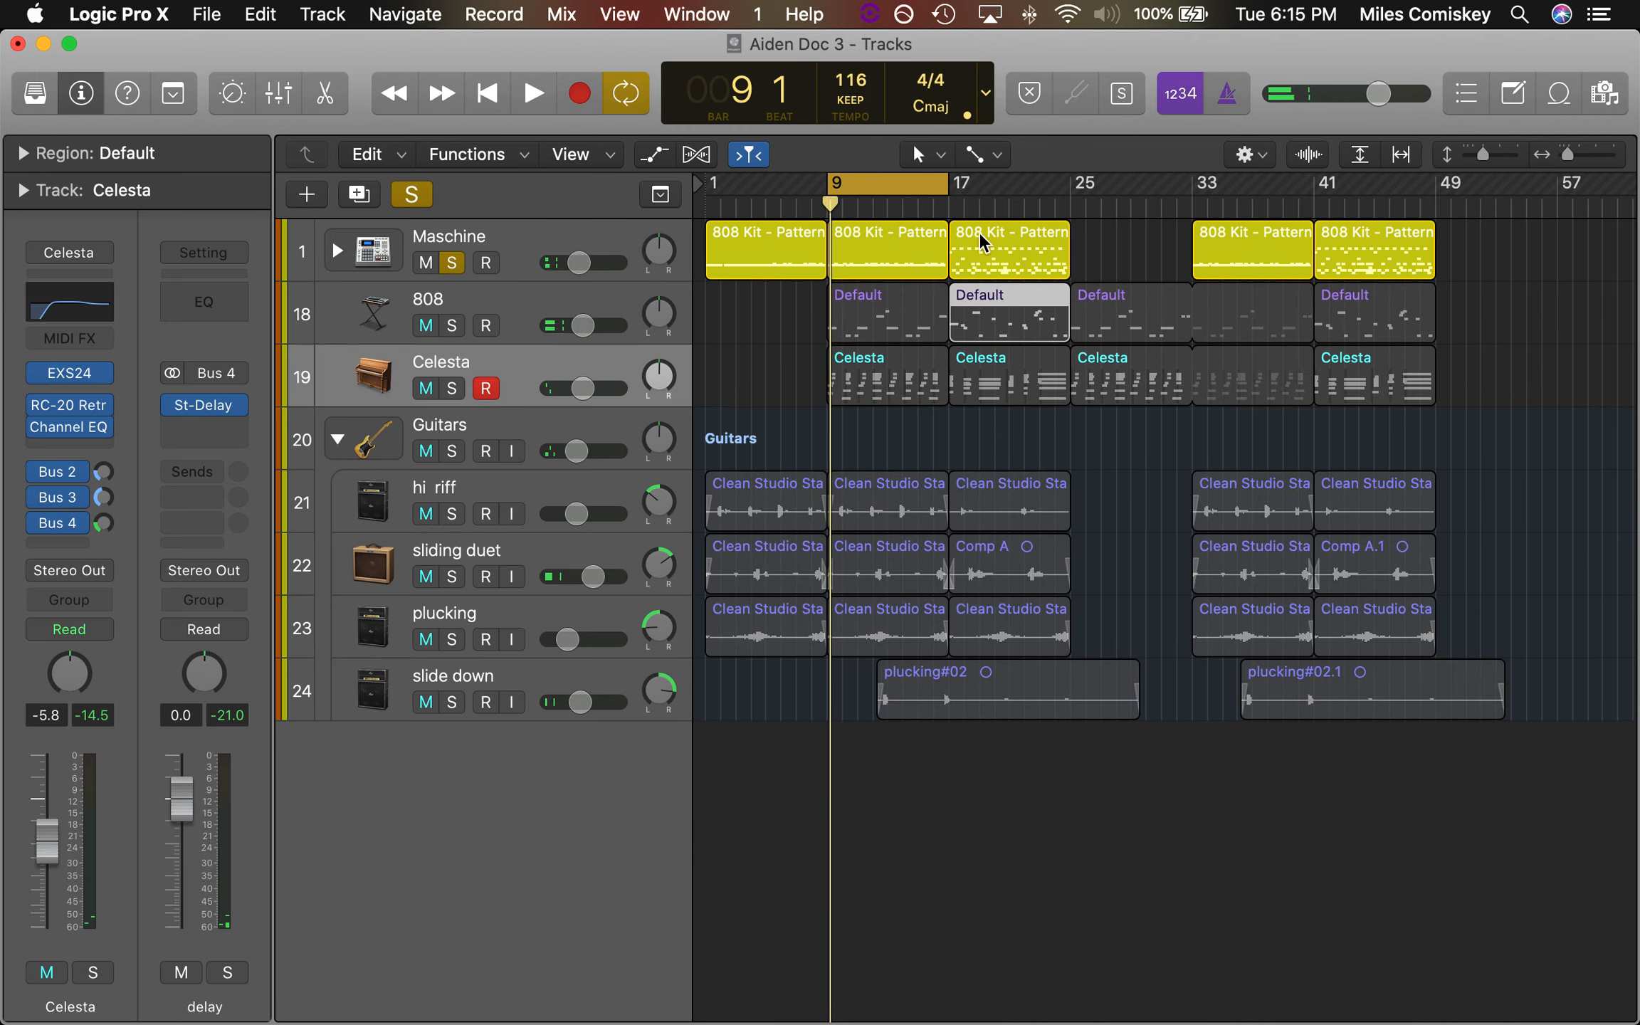
key("space")
key("space")
scroll(967, 290, "up", 5)
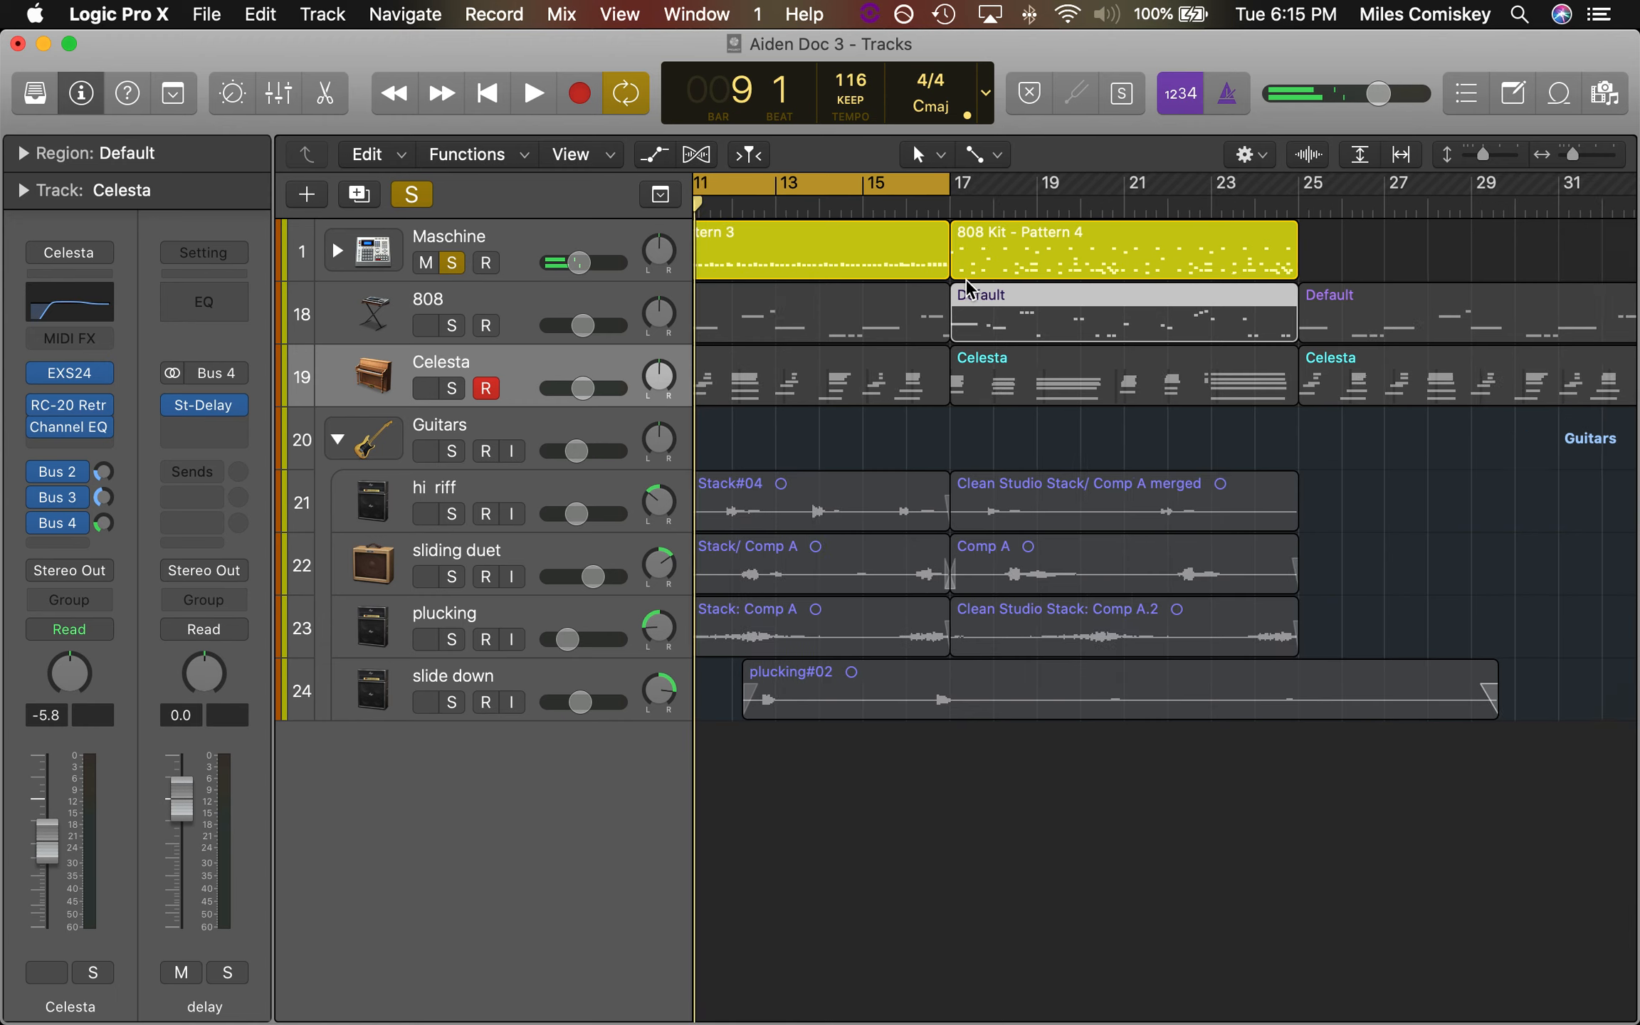
left_click_drag(516, 282, 514, 436)
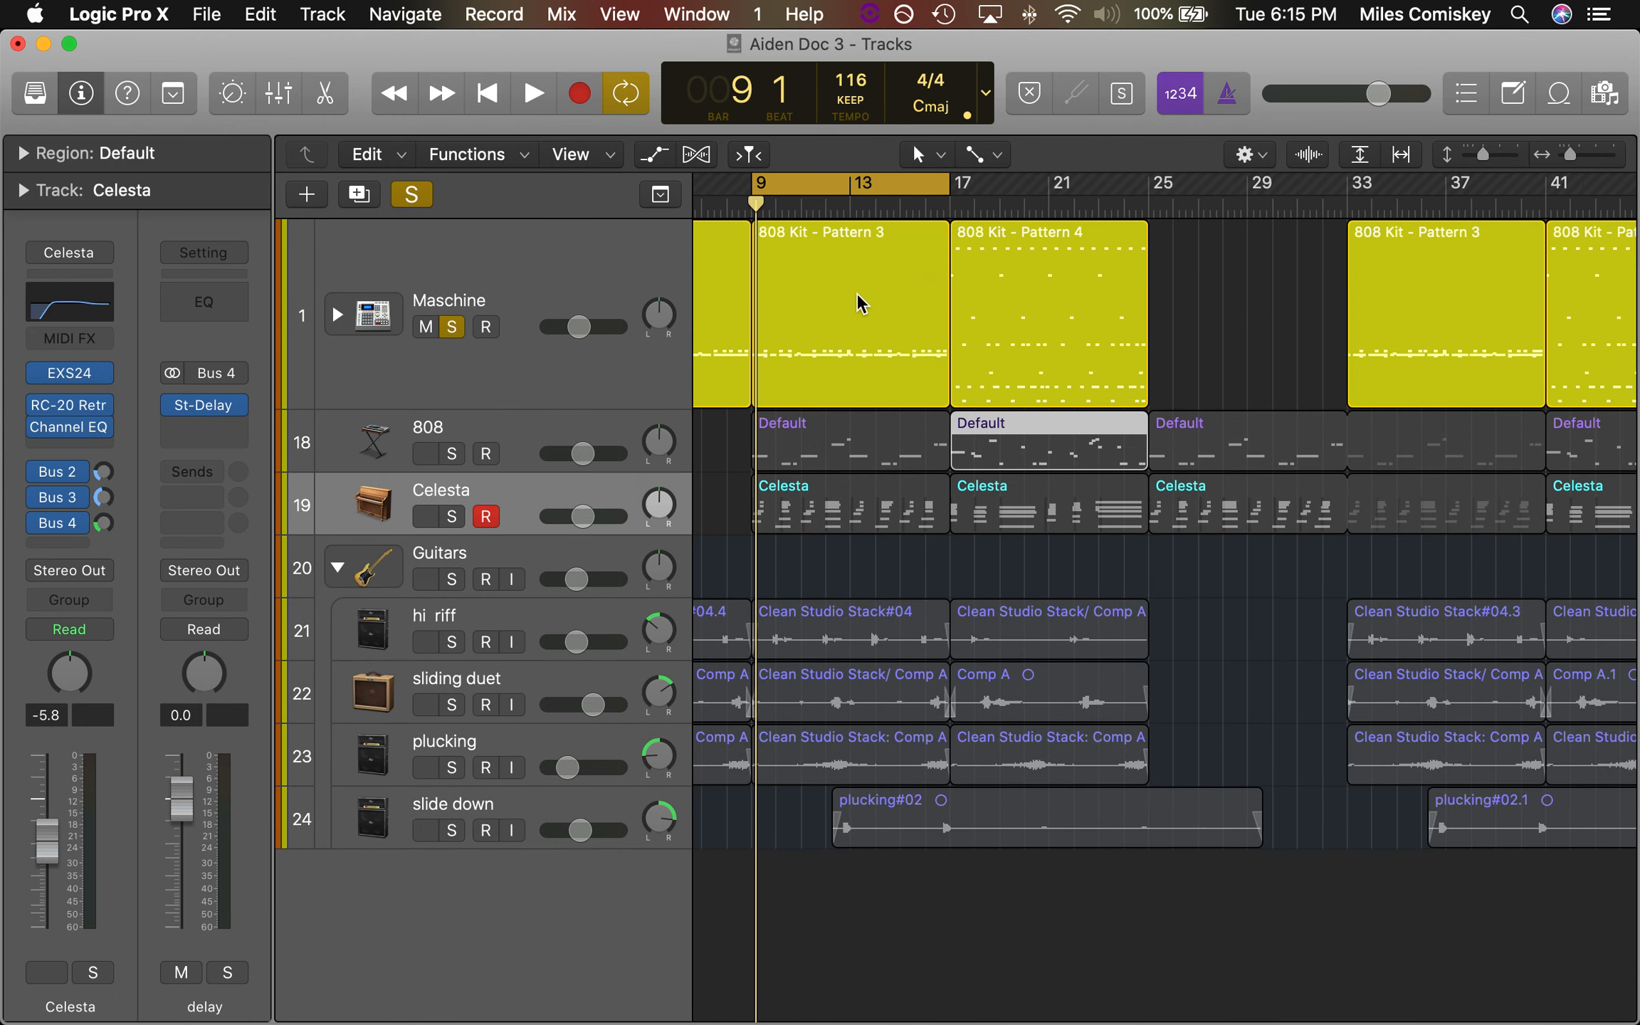
Expand the Maschine track stack and open the Maschine 2 instrument on its kick track
left_click(338, 315)
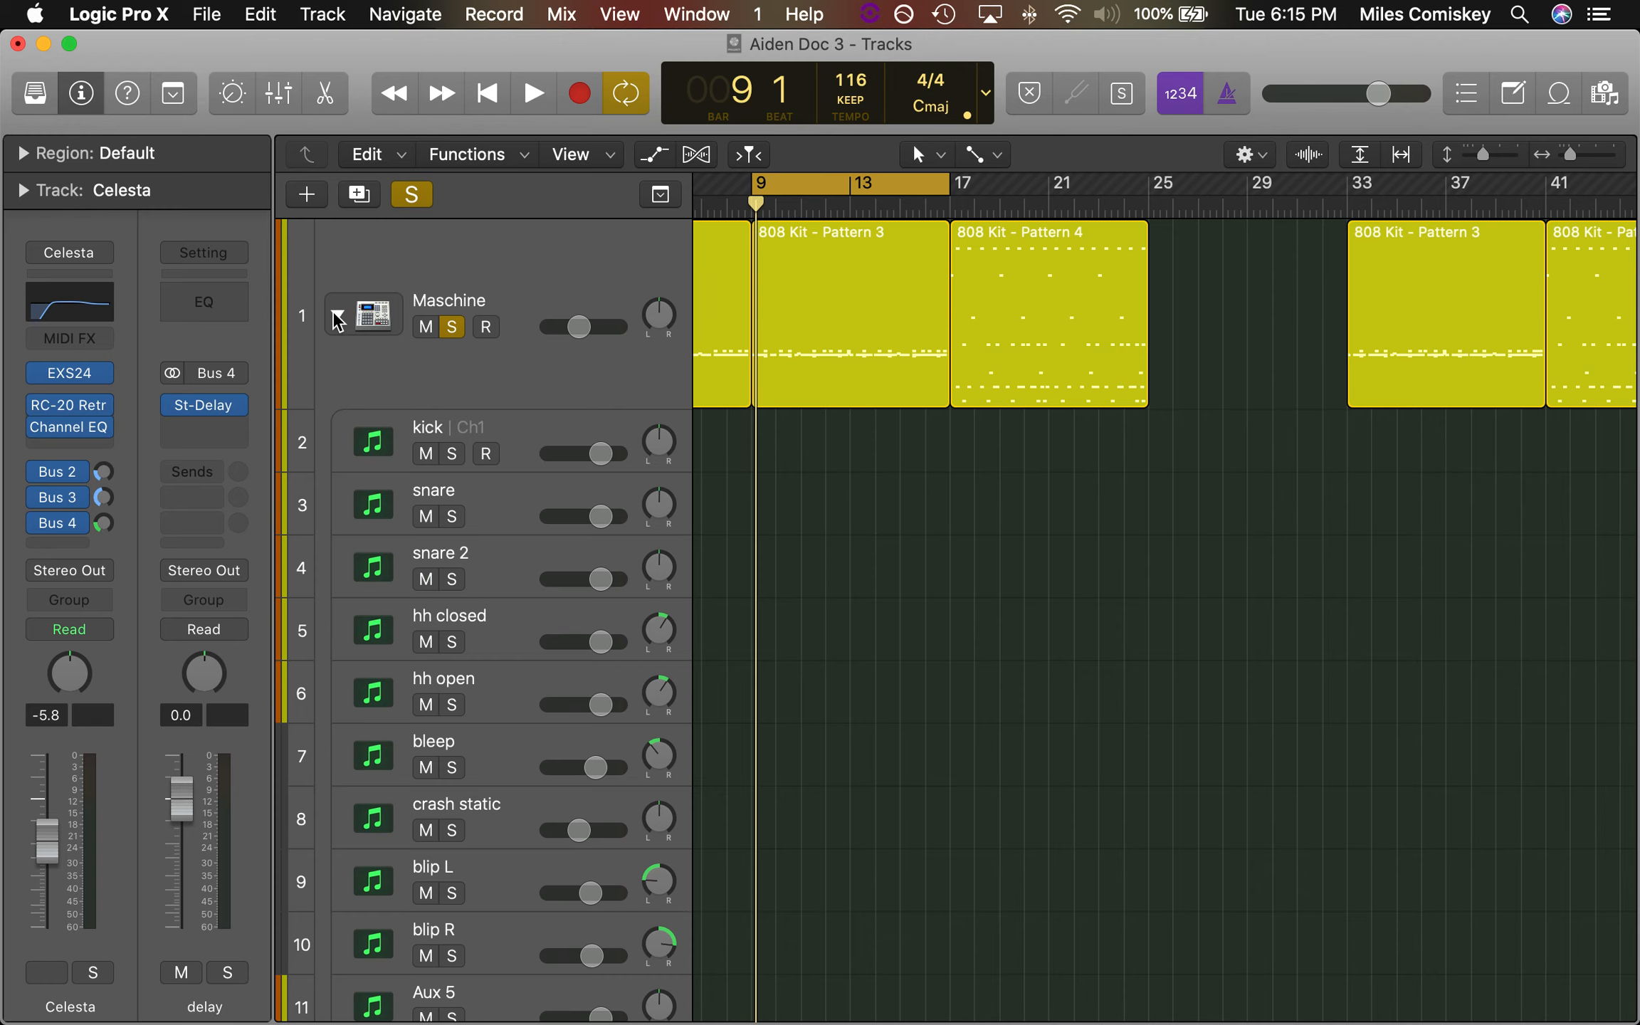
left_click(338, 316)
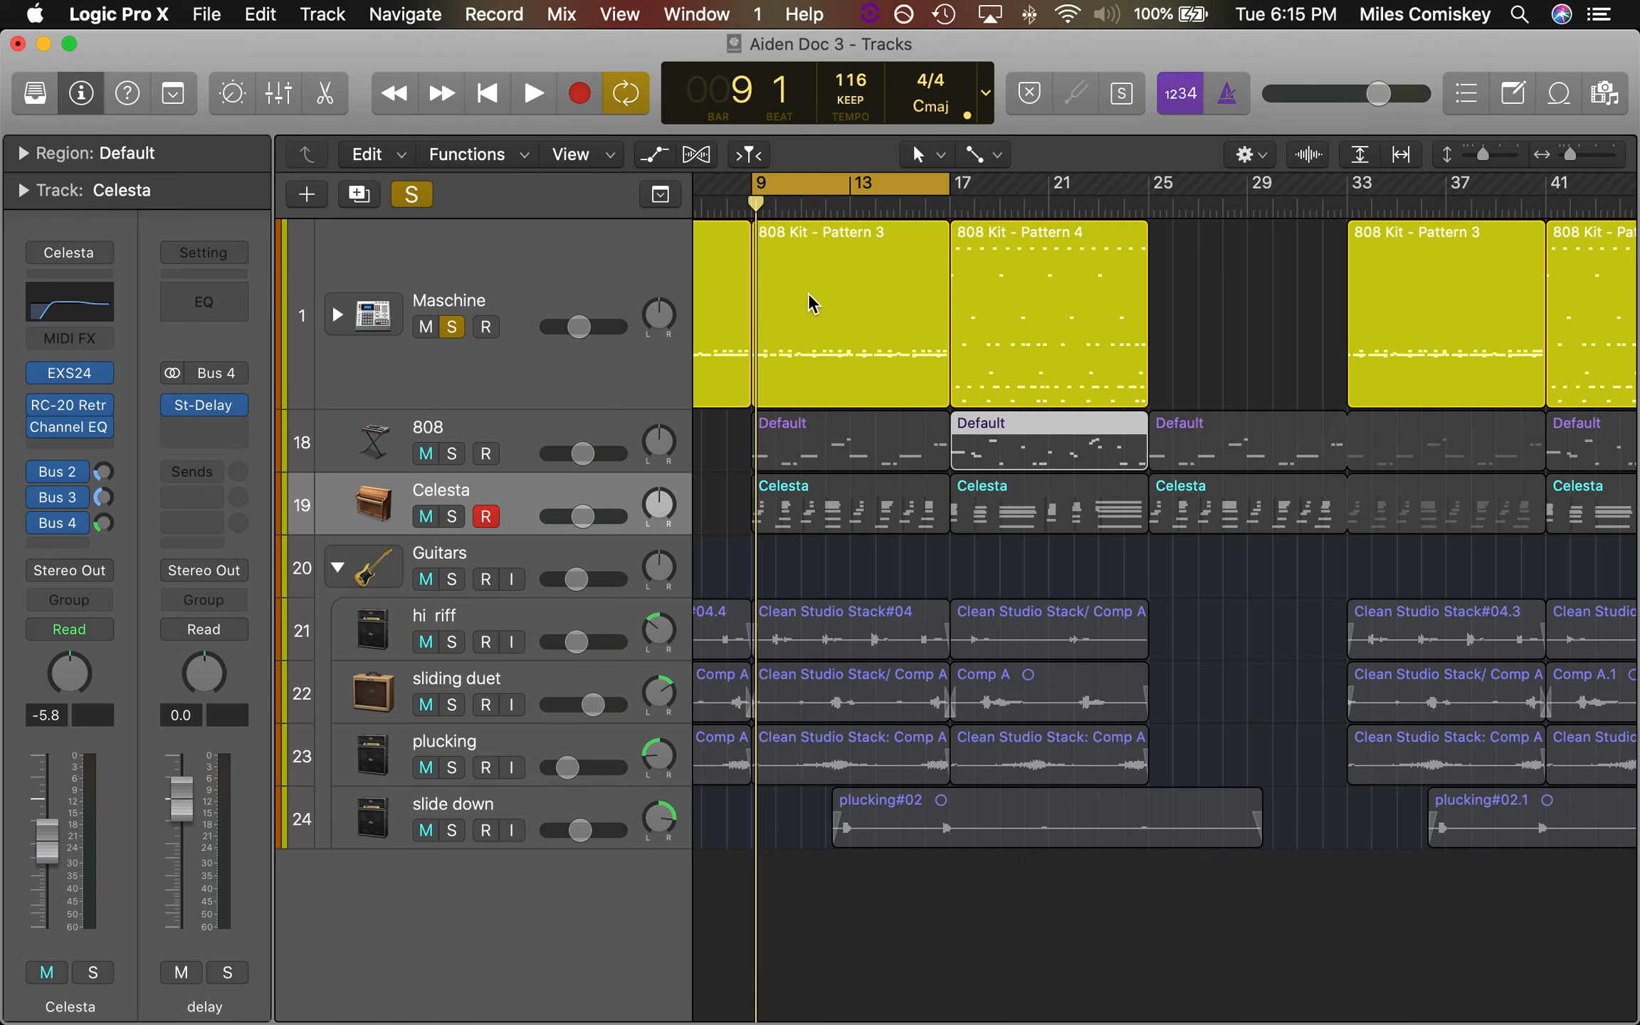
left_click(338, 315)
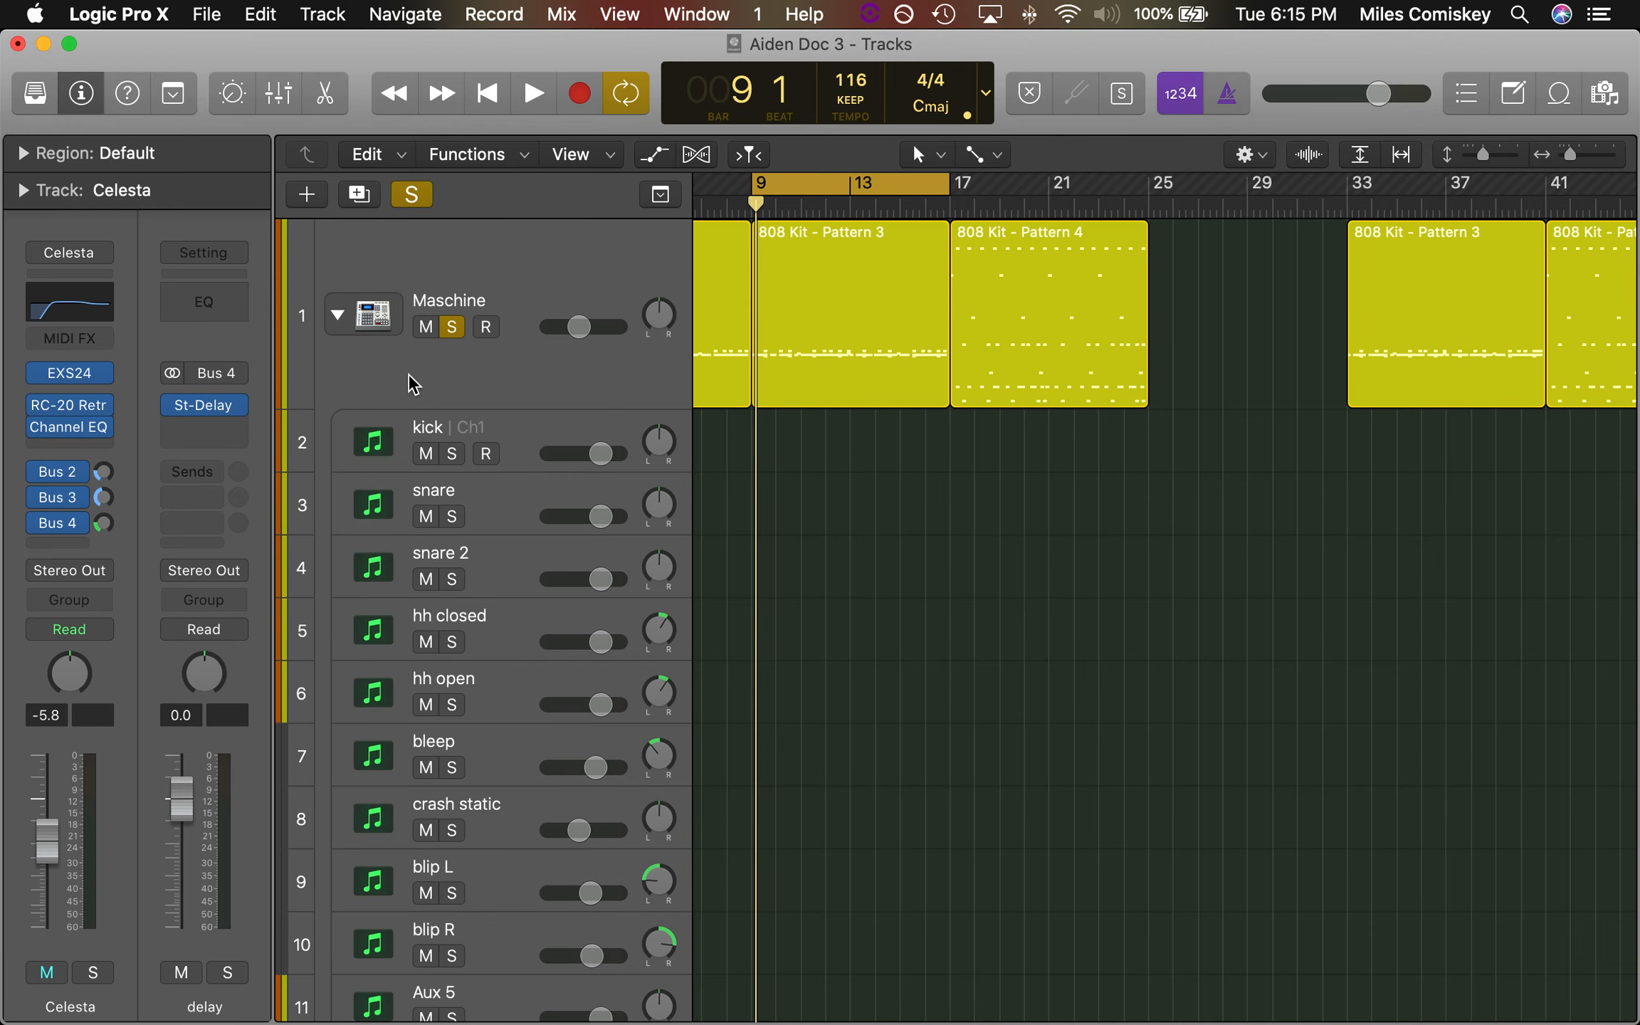
left_click(509, 426)
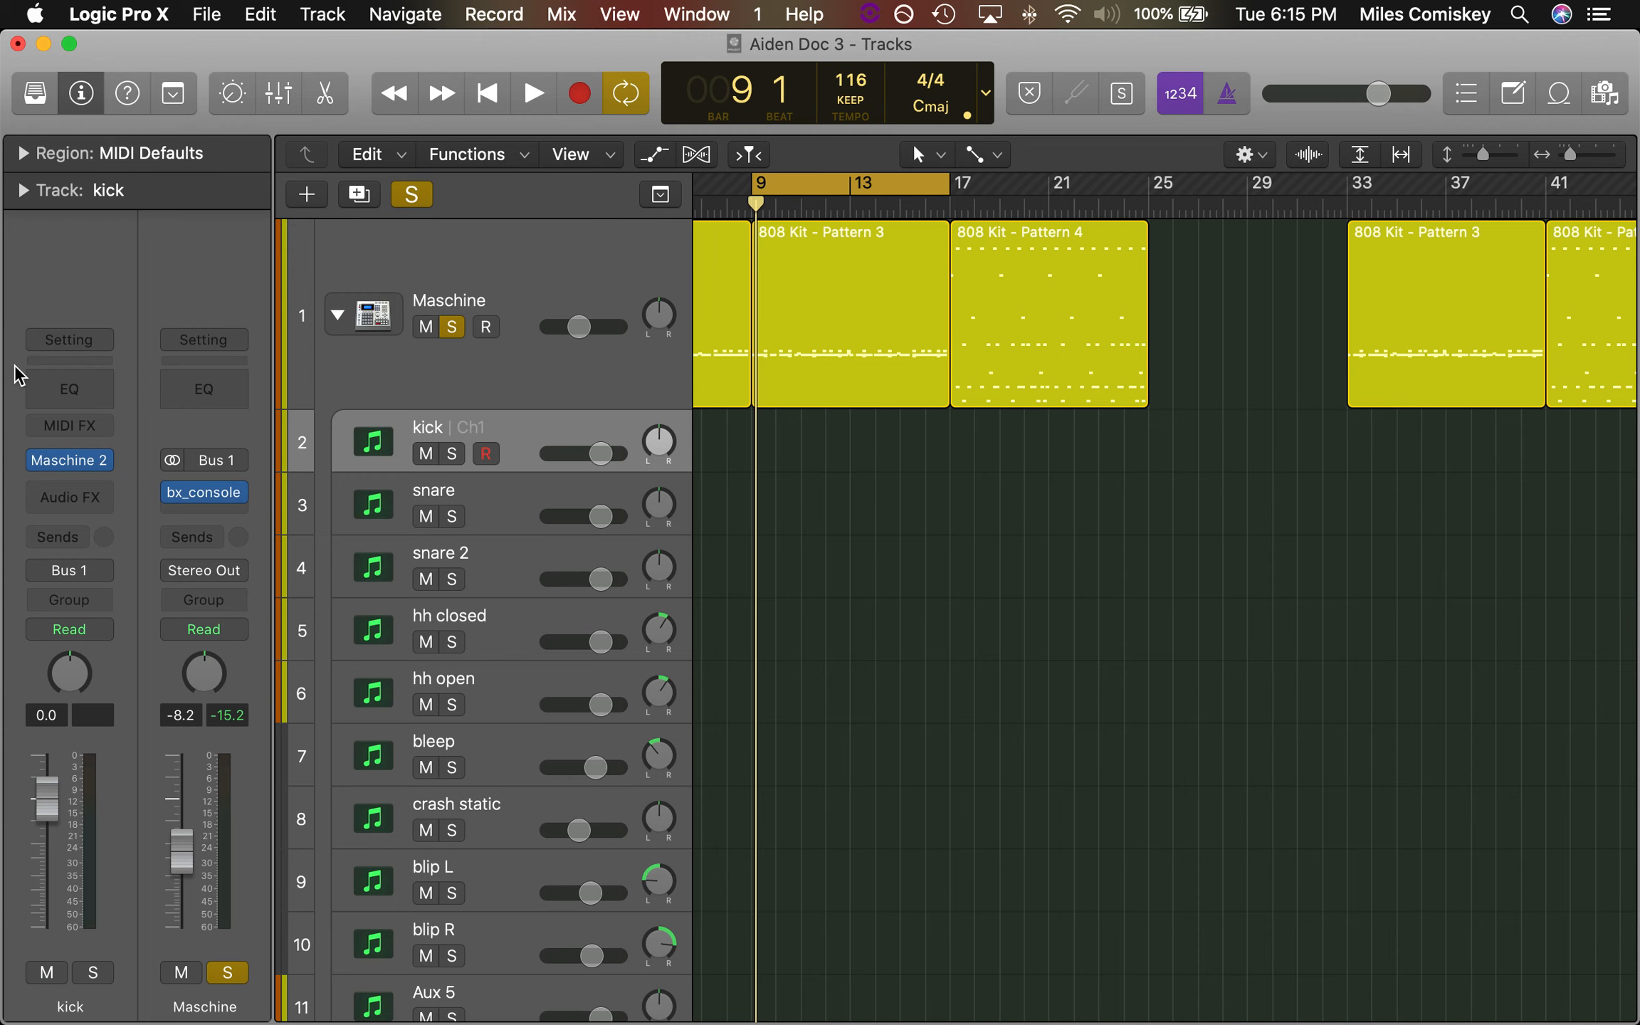
left_click(71, 463)
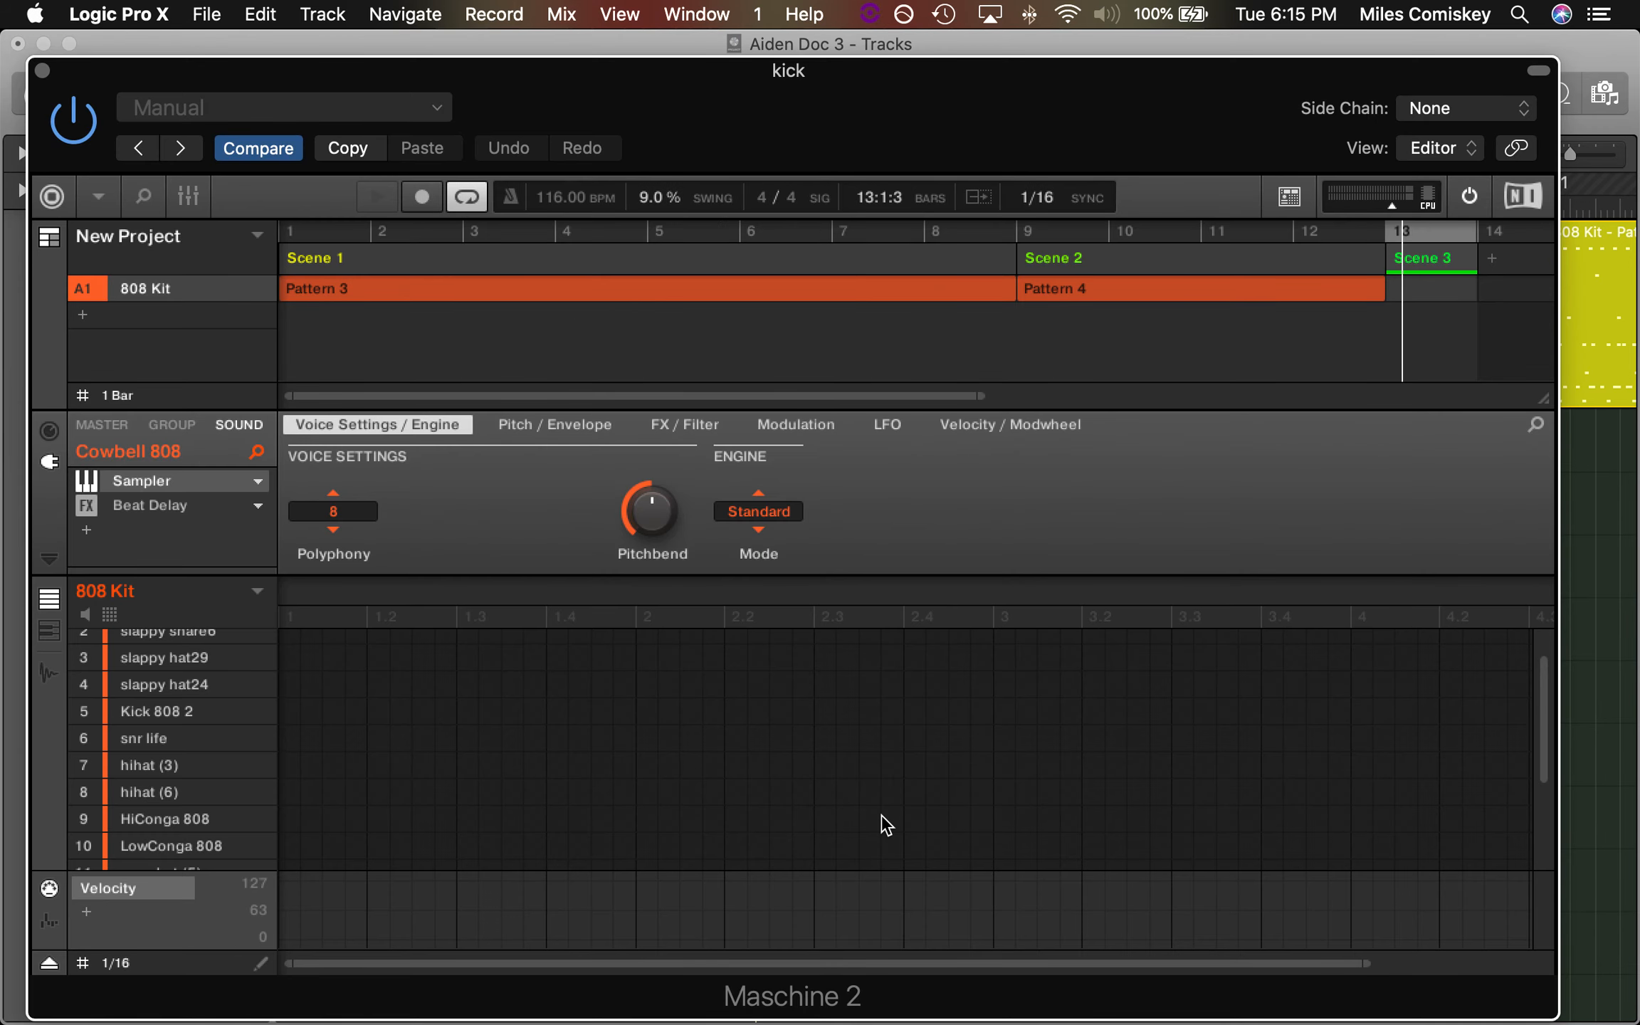
Switch to Photo Booth to show the camera view, and return to Maschine 2 with the hihat (3) sound selected
mouse_move(890, 1018)
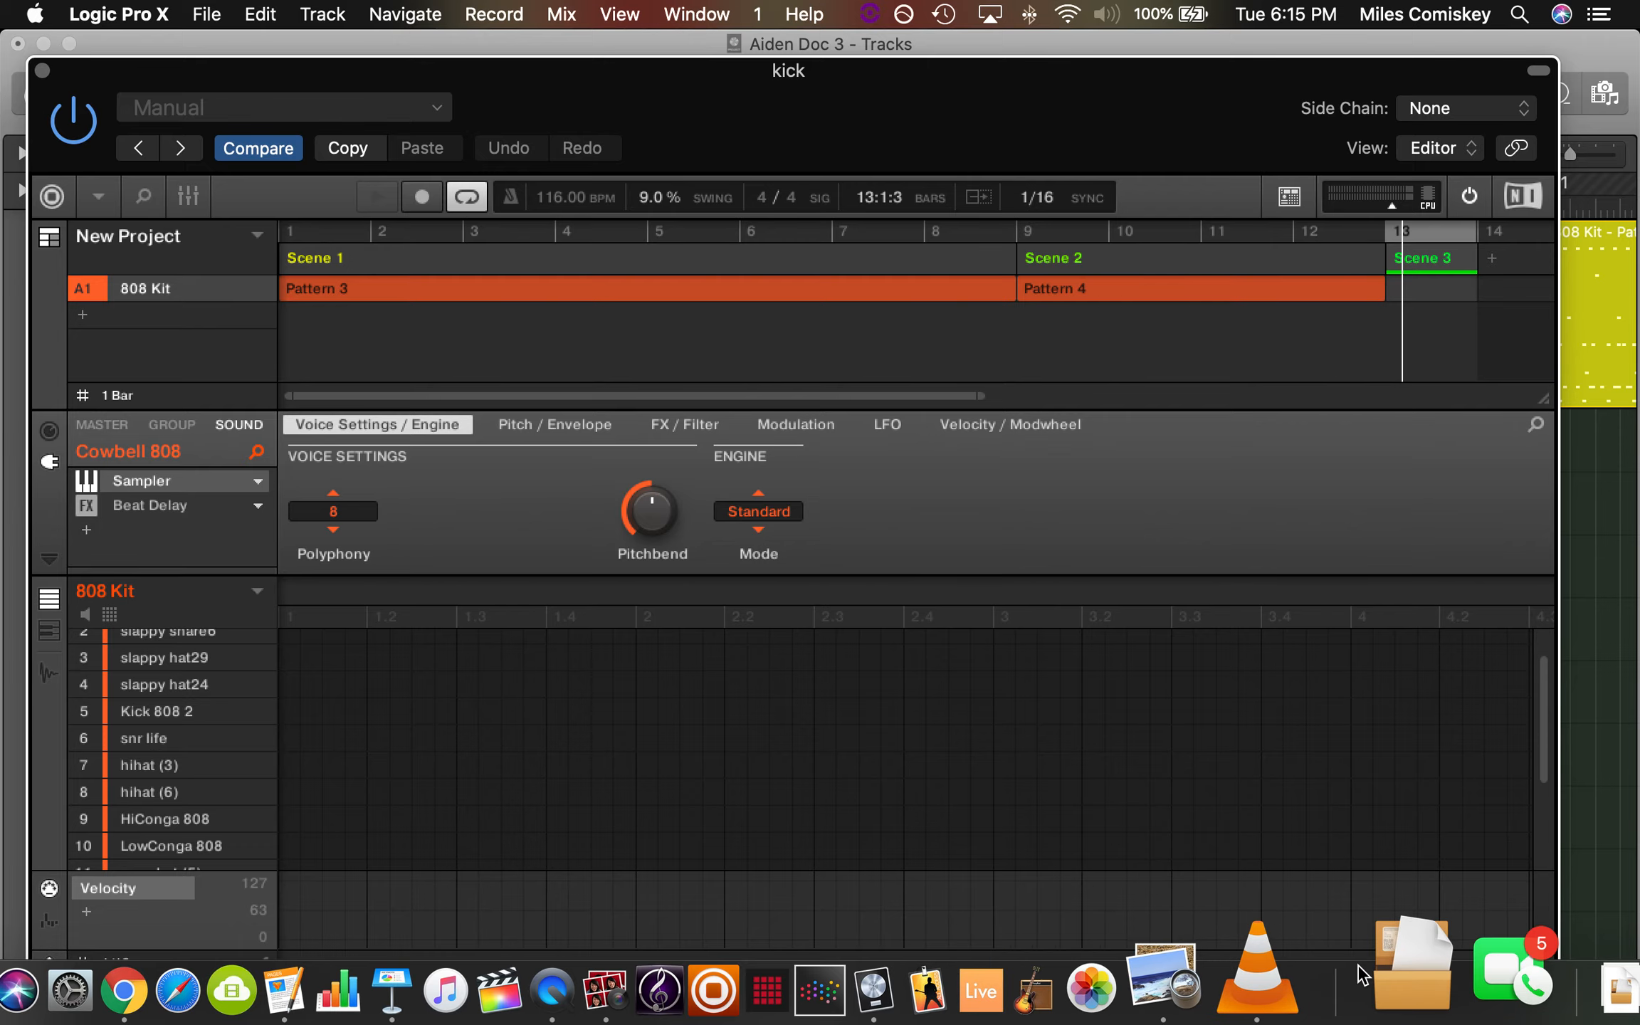
left_click(716, 986)
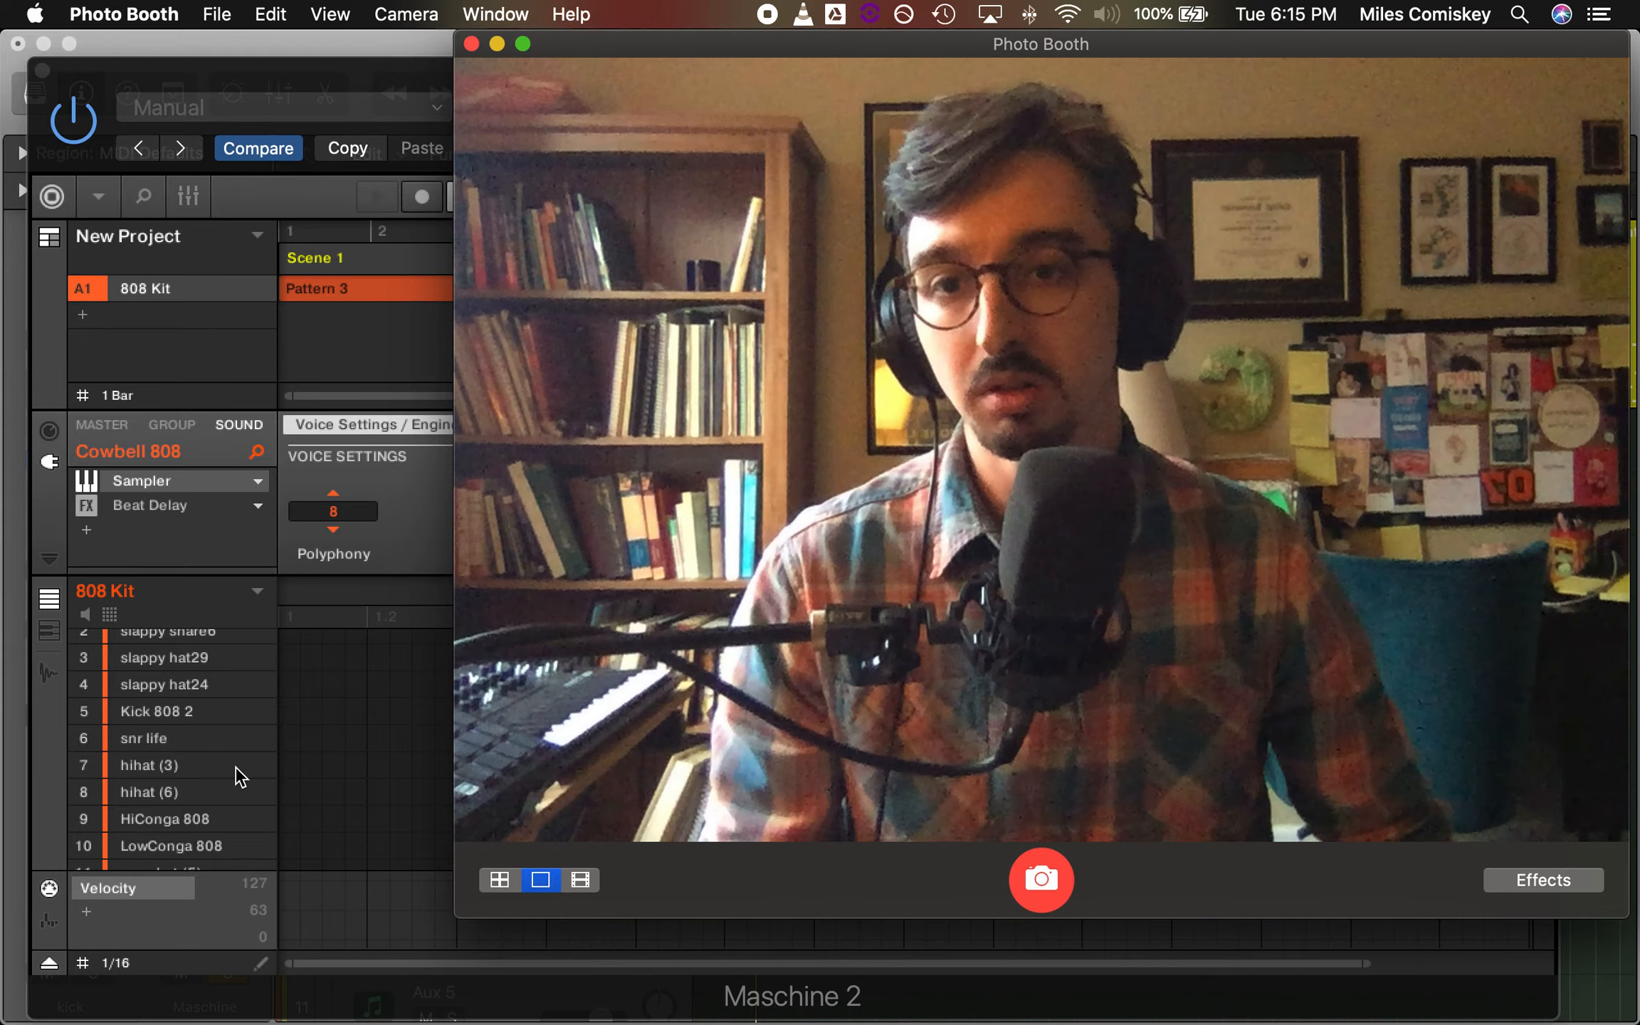
left_click(235, 767)
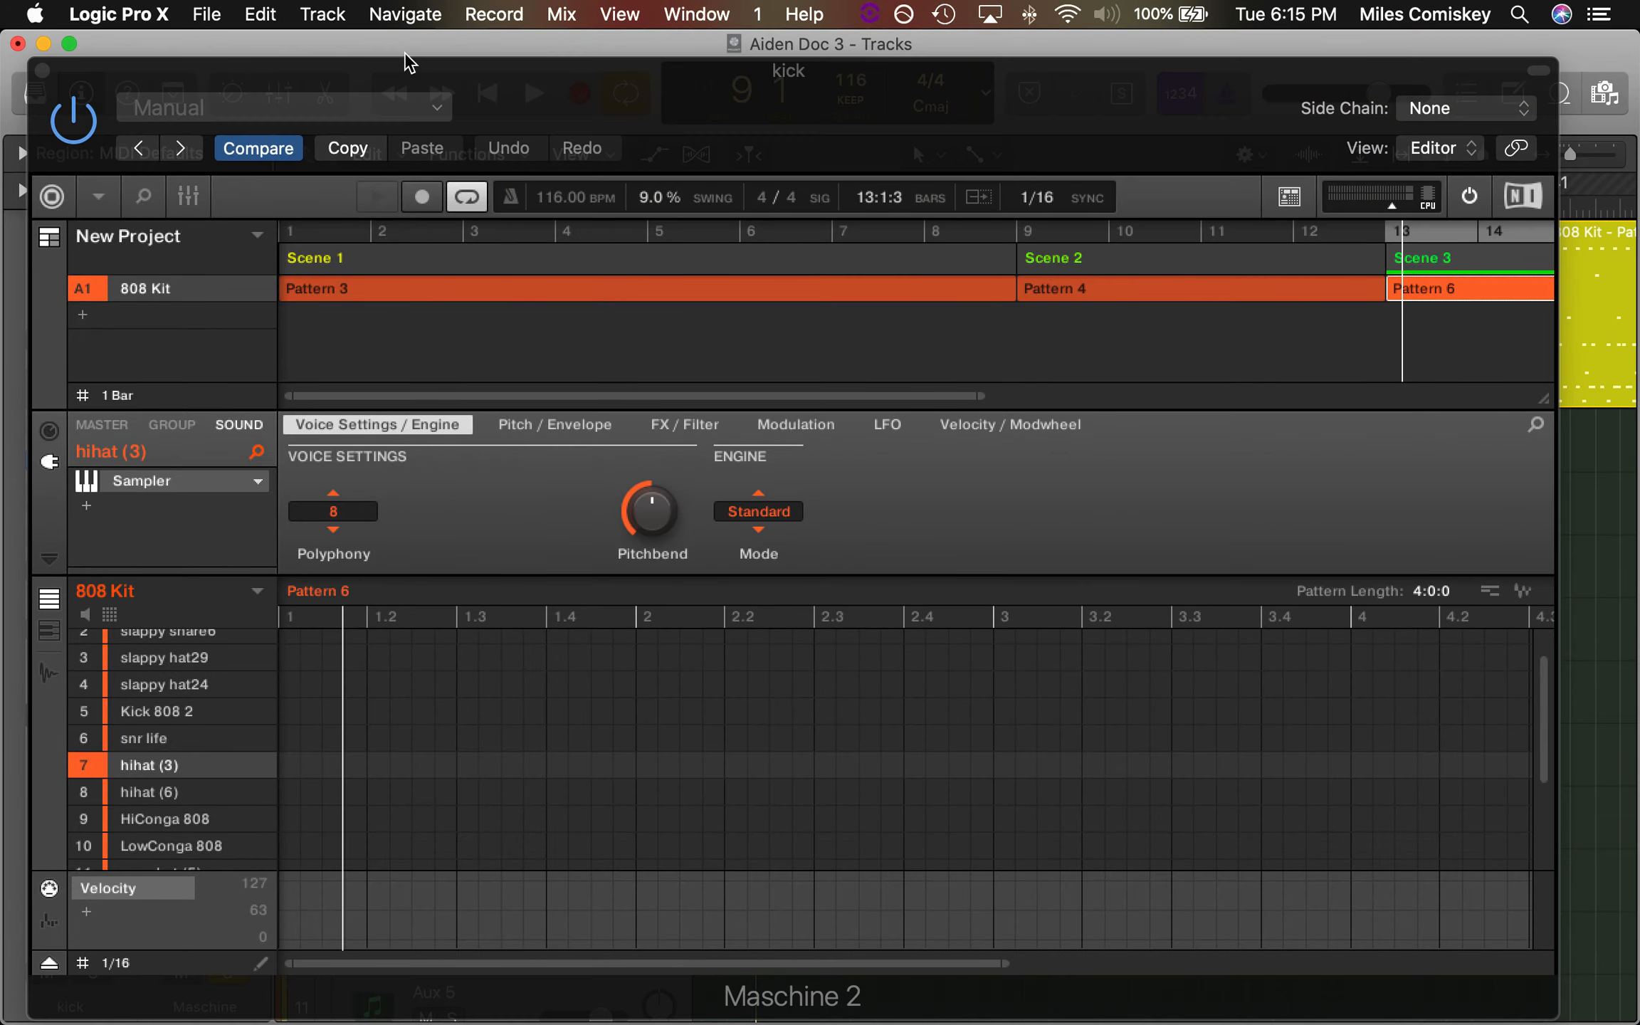
Show Pattern 3 in Maschine 2 with the slappy hat29 sound selected, and reposition the plug-in window to reveal the whole pattern
left_click_drag(511, 98, 780, 6)
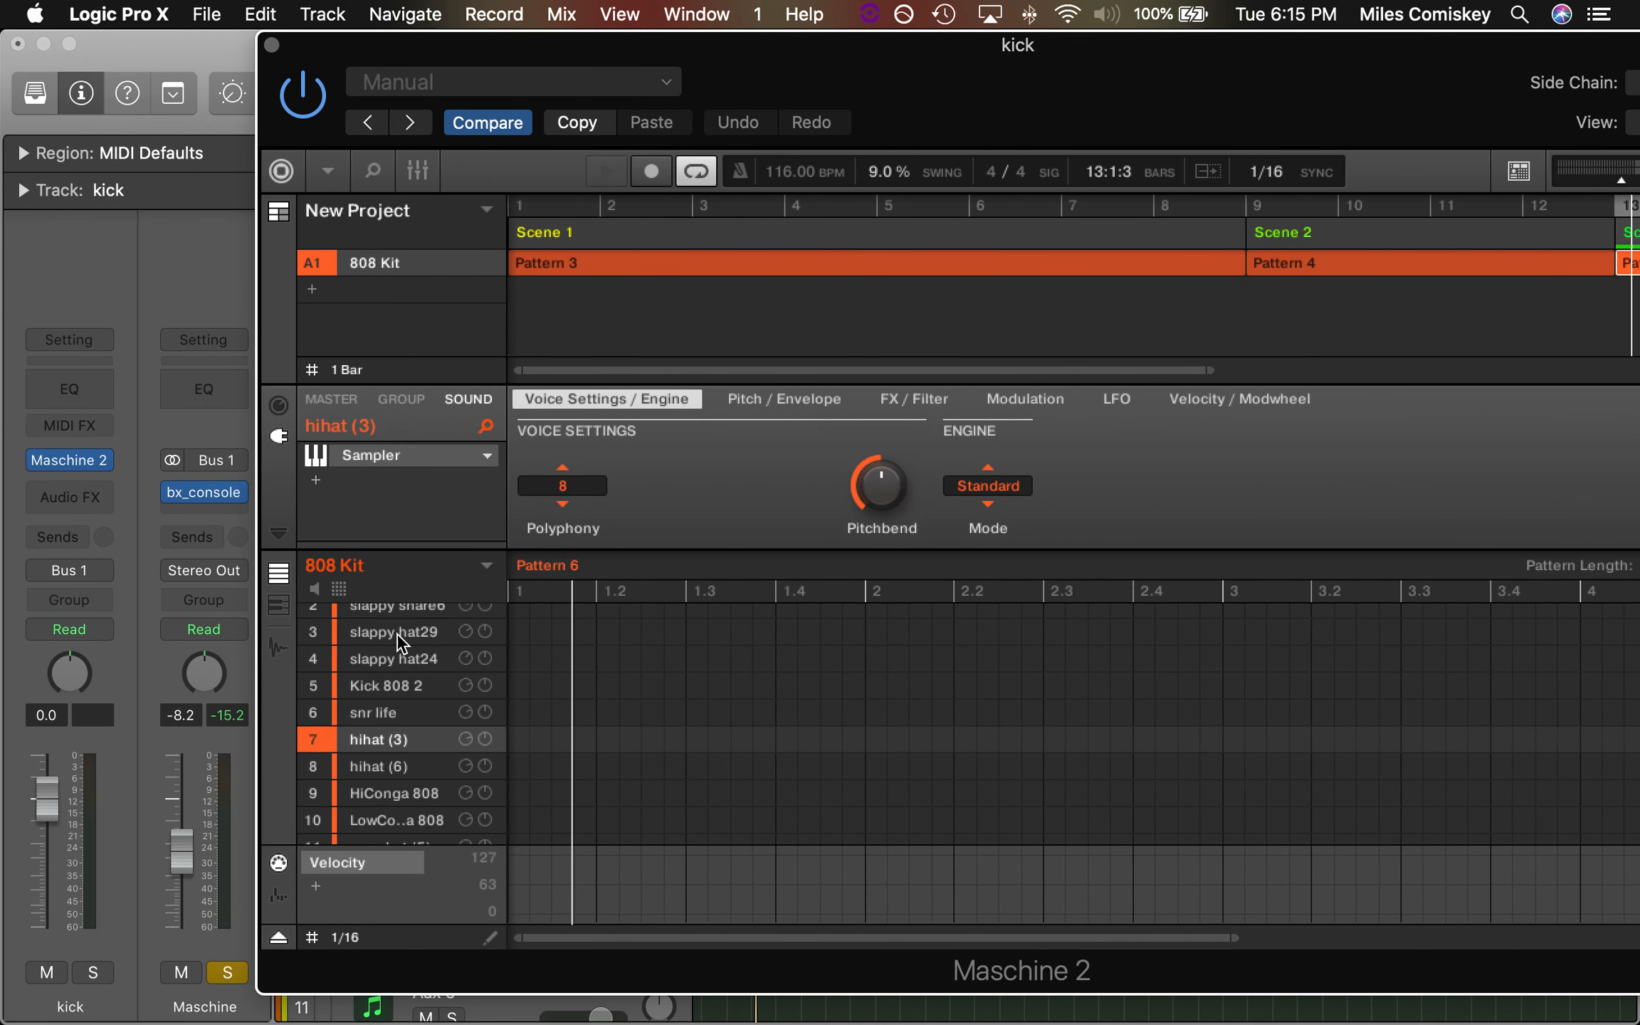
scroll(397, 634, "up", 2)
left_click(380, 623)
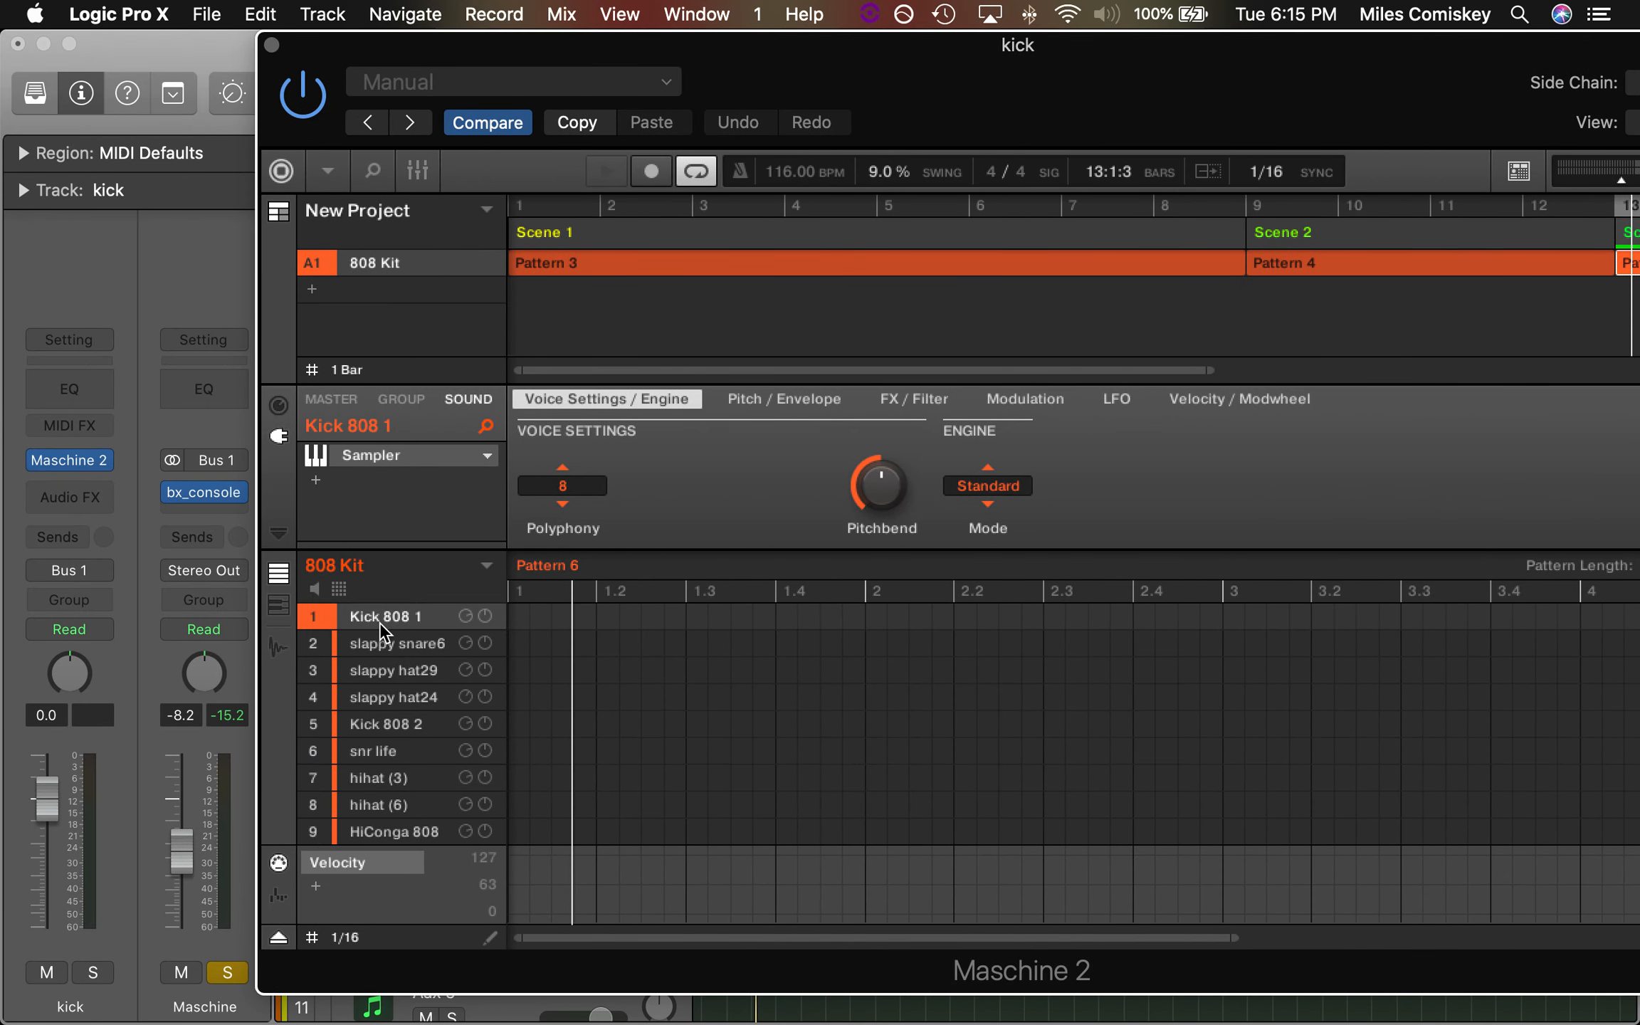
left_click(380, 662)
left_click(1010, 260)
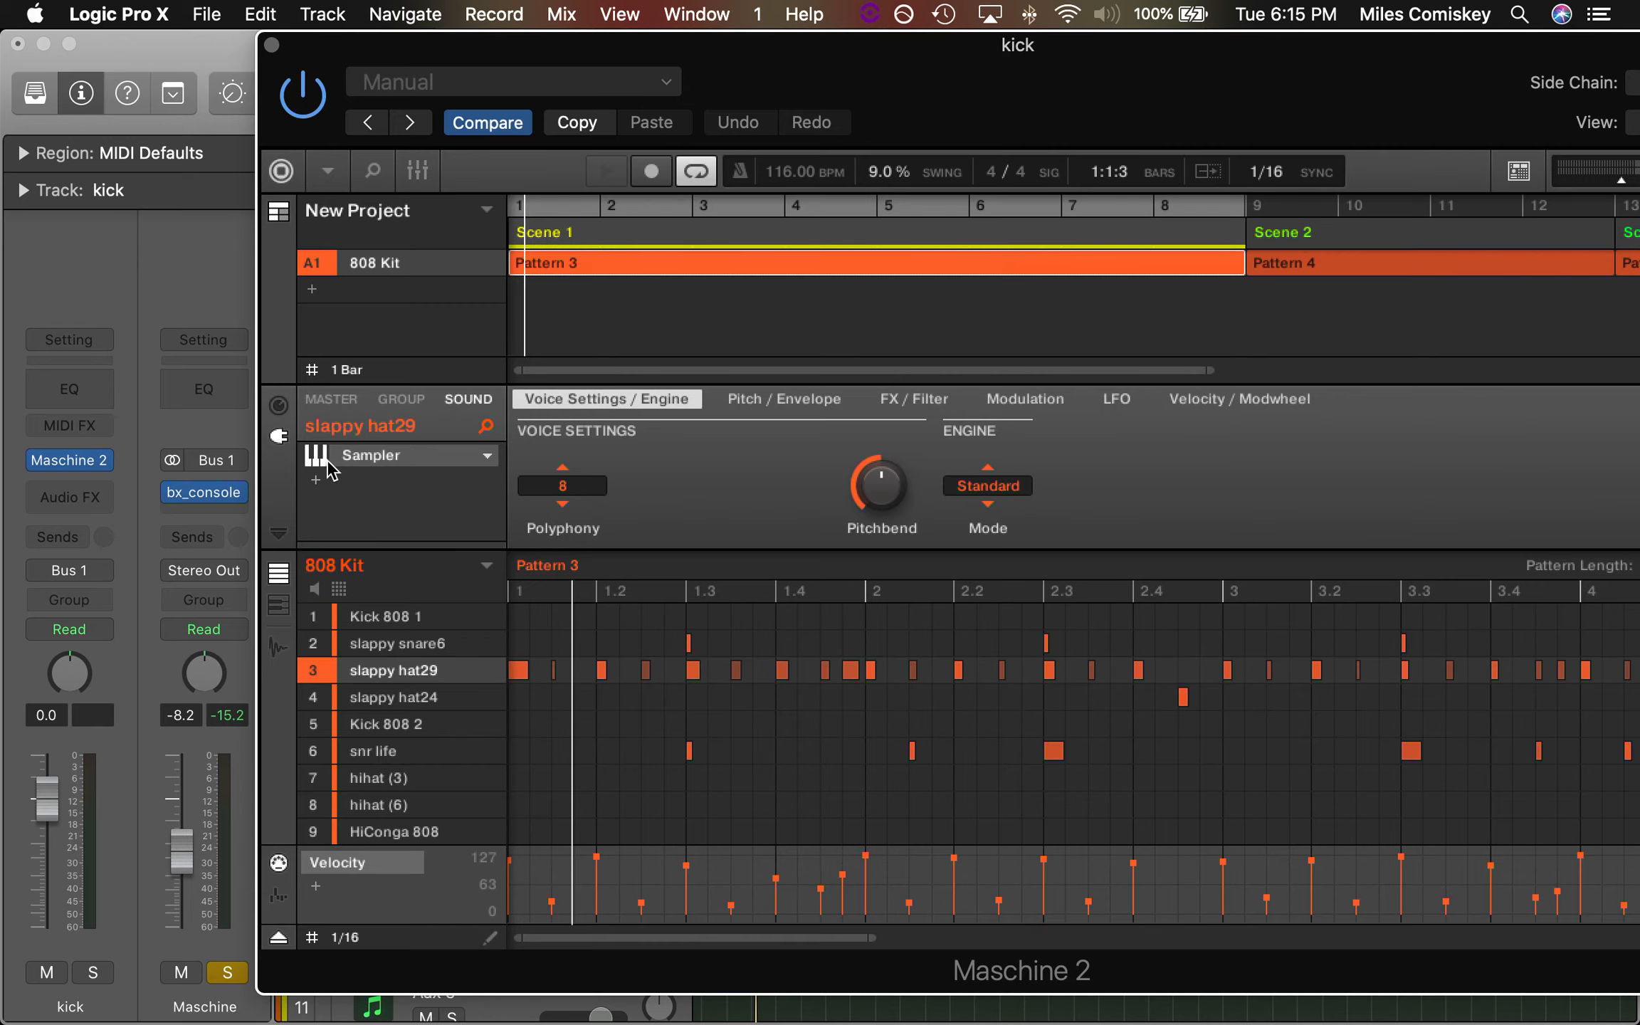
left_click_drag(918, 83, 100, 57)
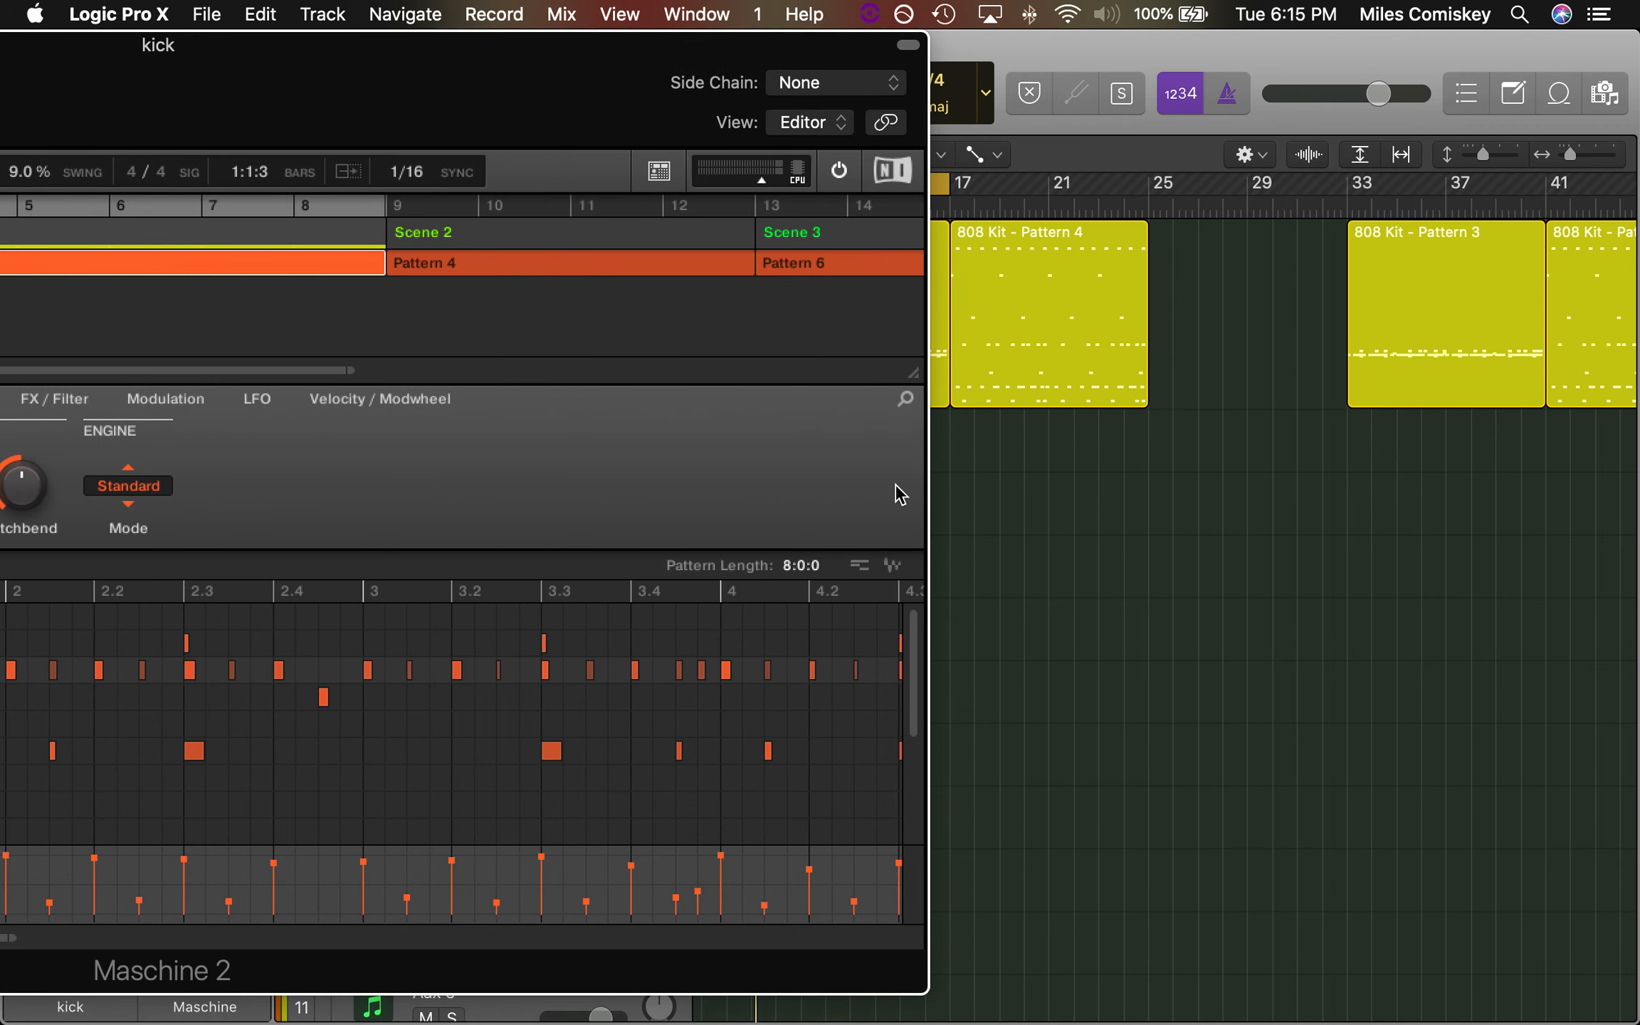
left_click_drag(851, 557, 643, 574)
left_click_drag(577, 103, 571, 66)
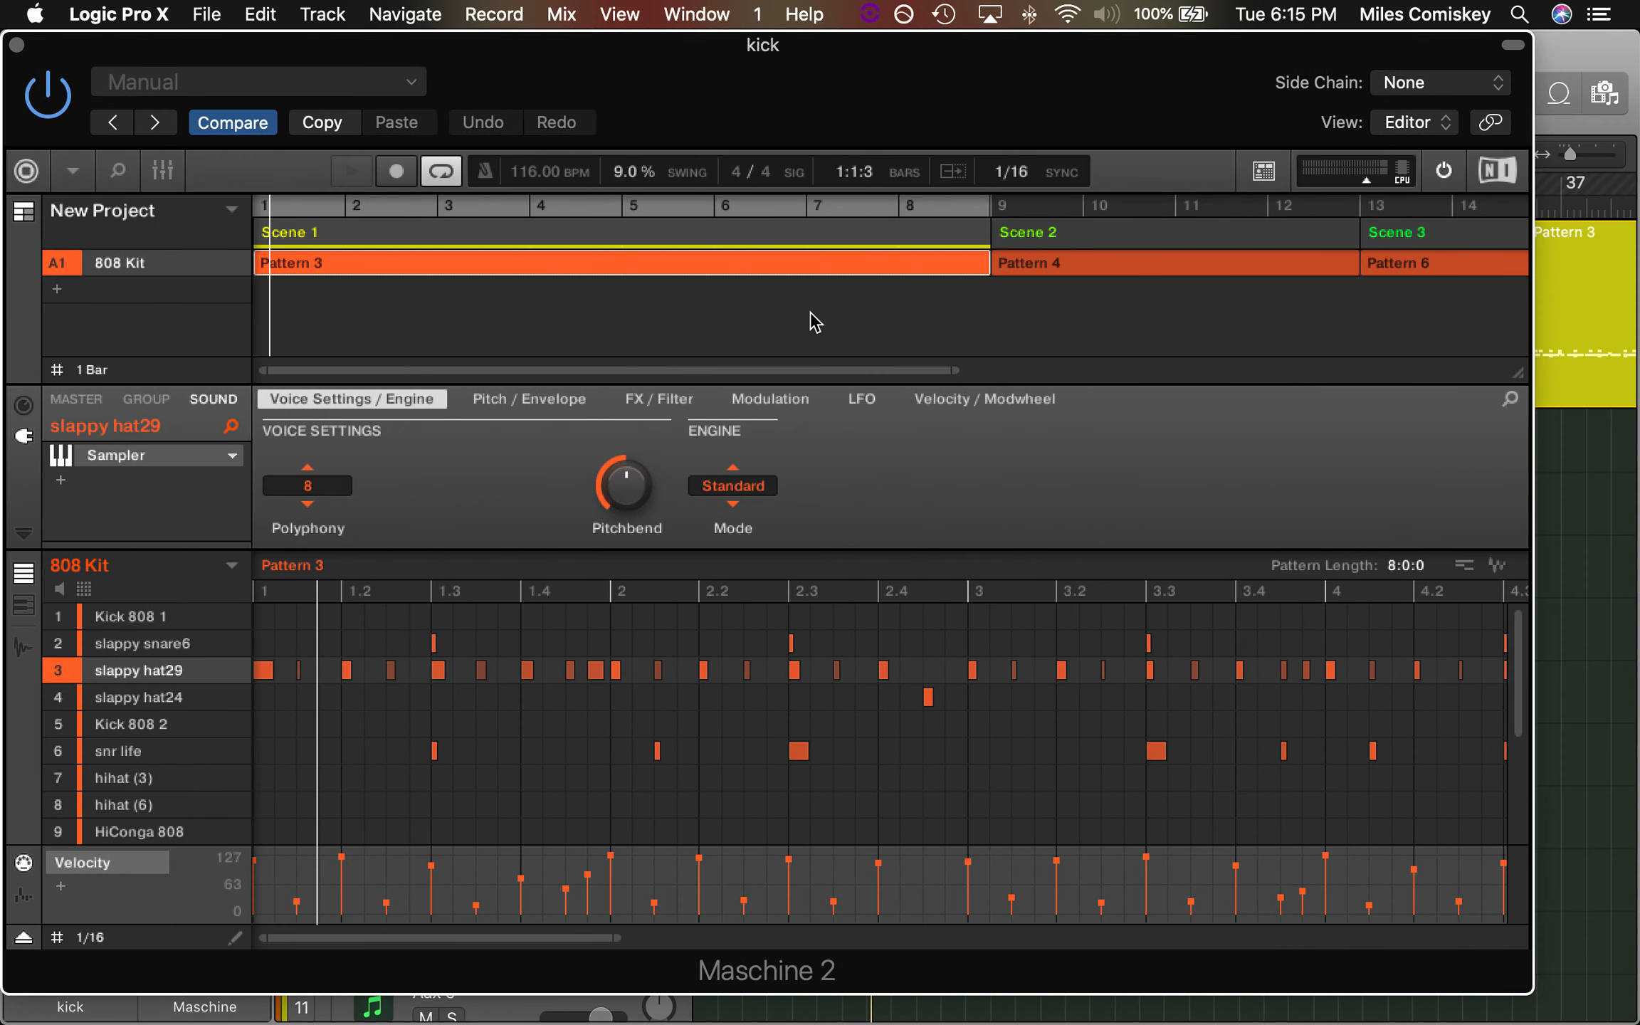
Delete Pattern 6 from Scene 3 in the Maschine 2 arrangement
scroll(816, 322, "right", 10)
left_click(1182, 265)
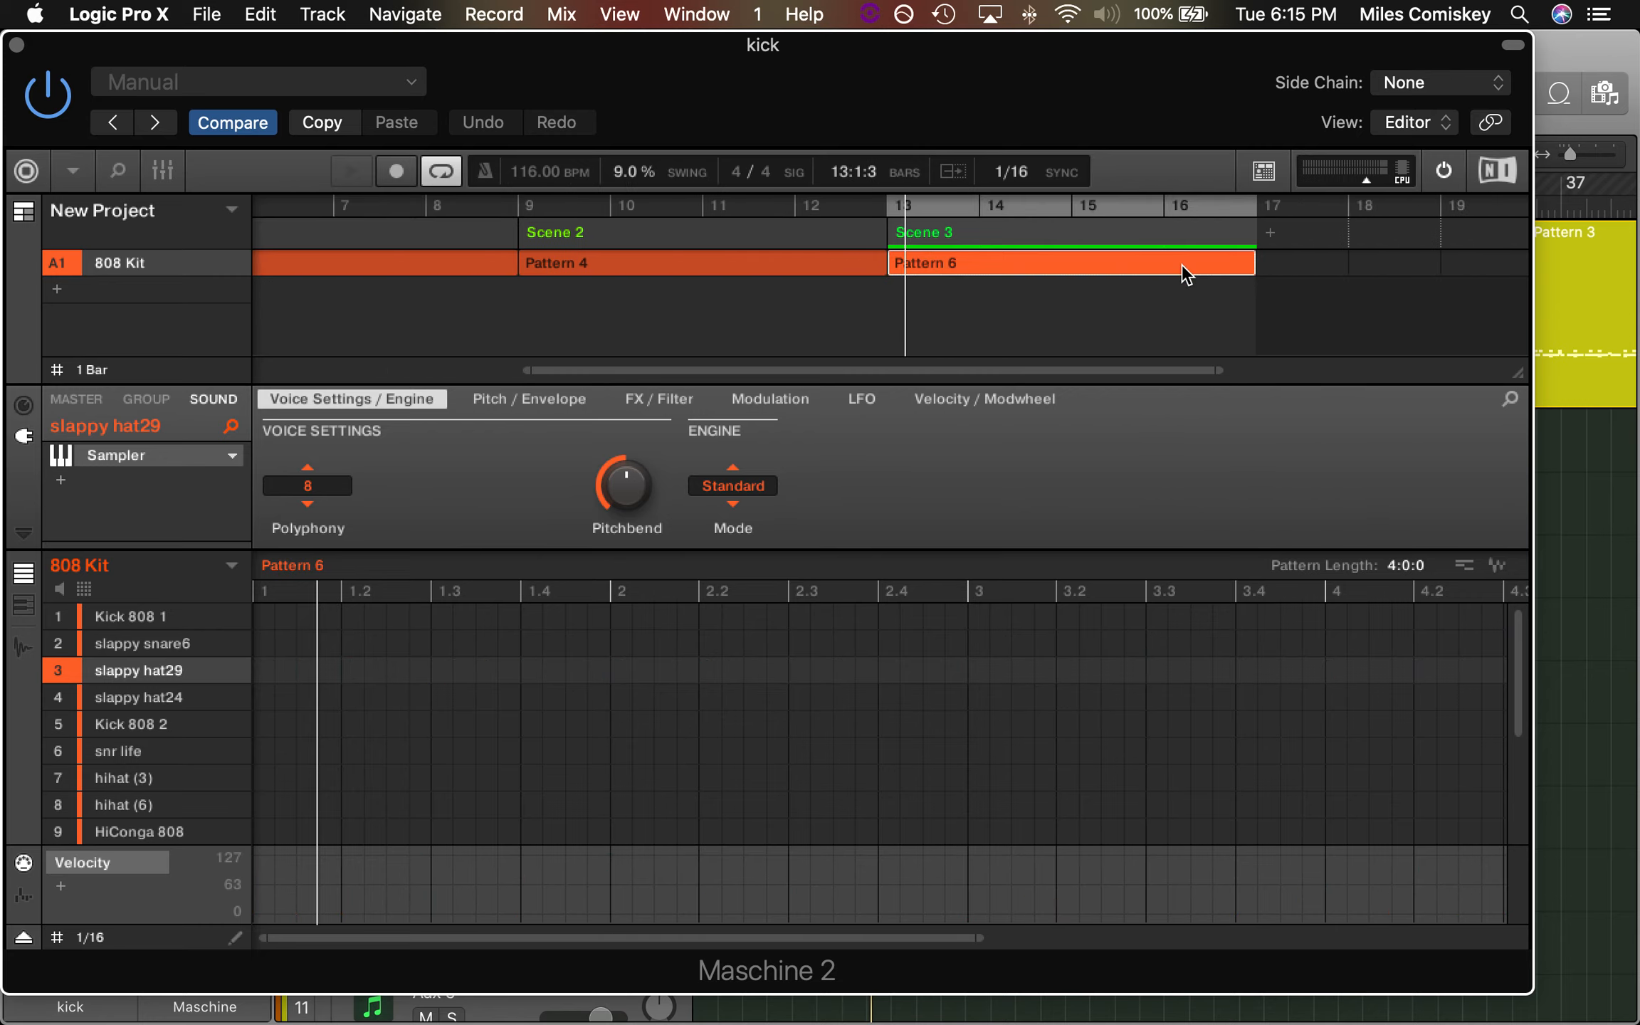
key("Delete")
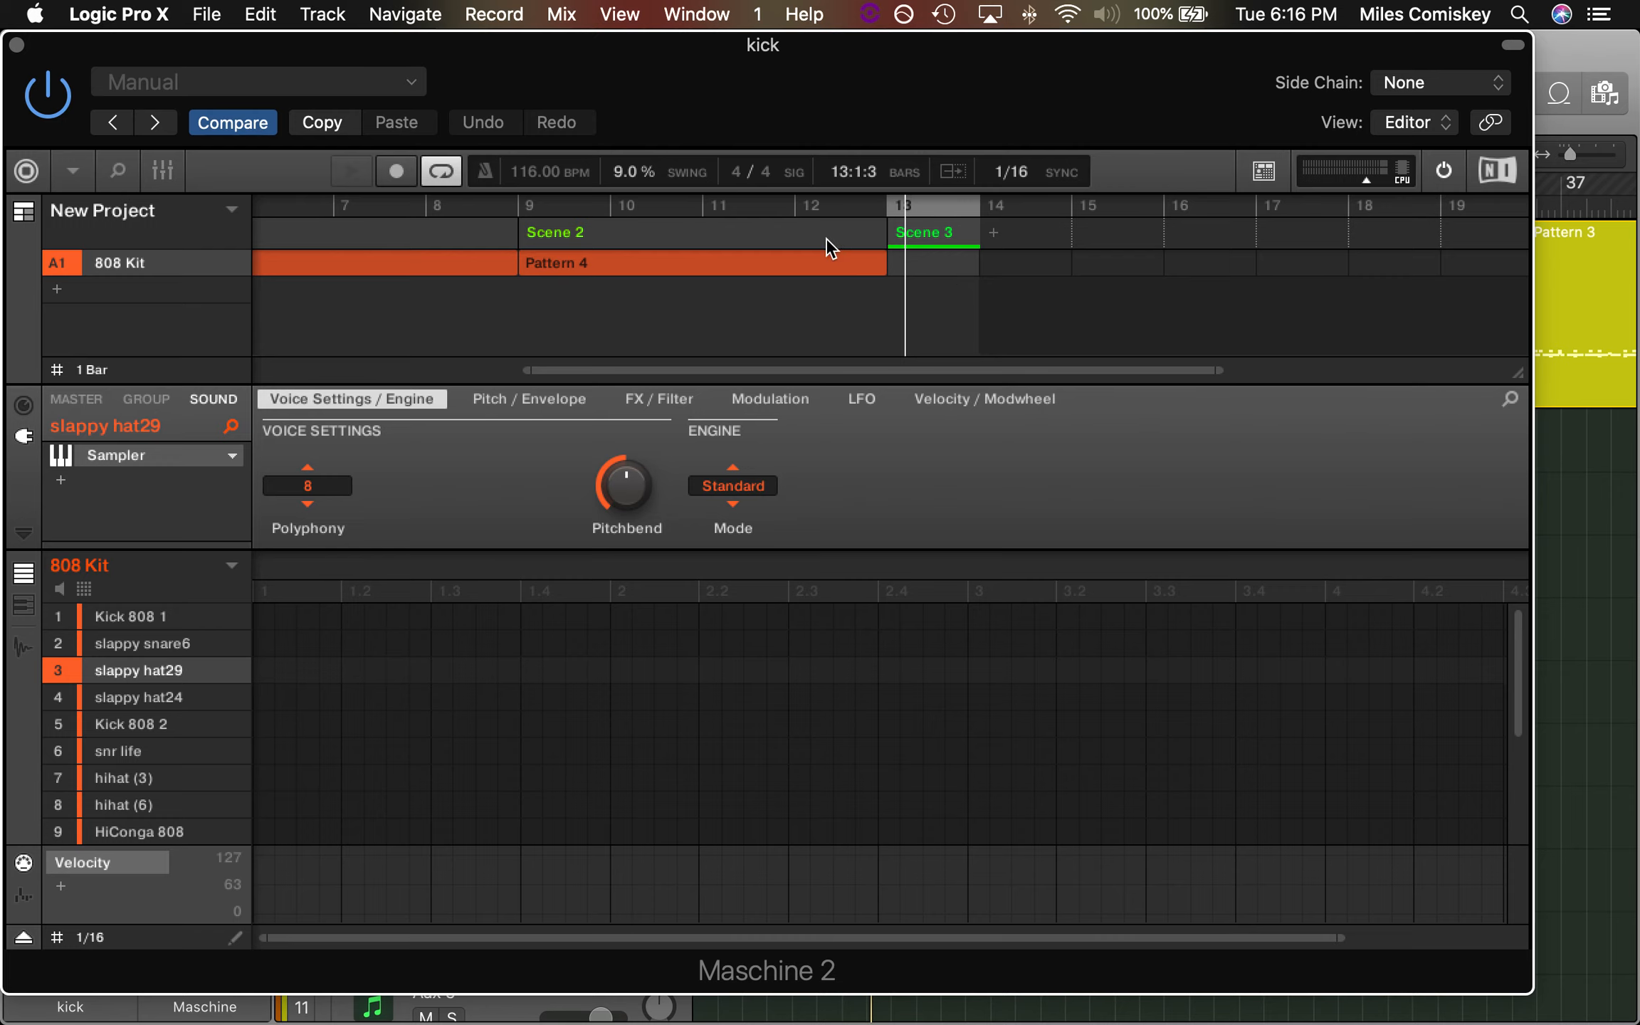
Show Pattern 4 and the empty Scene 3 in Maschine 2, and close the plug-in window
left_click_drag(838, 44, 1031, 45)
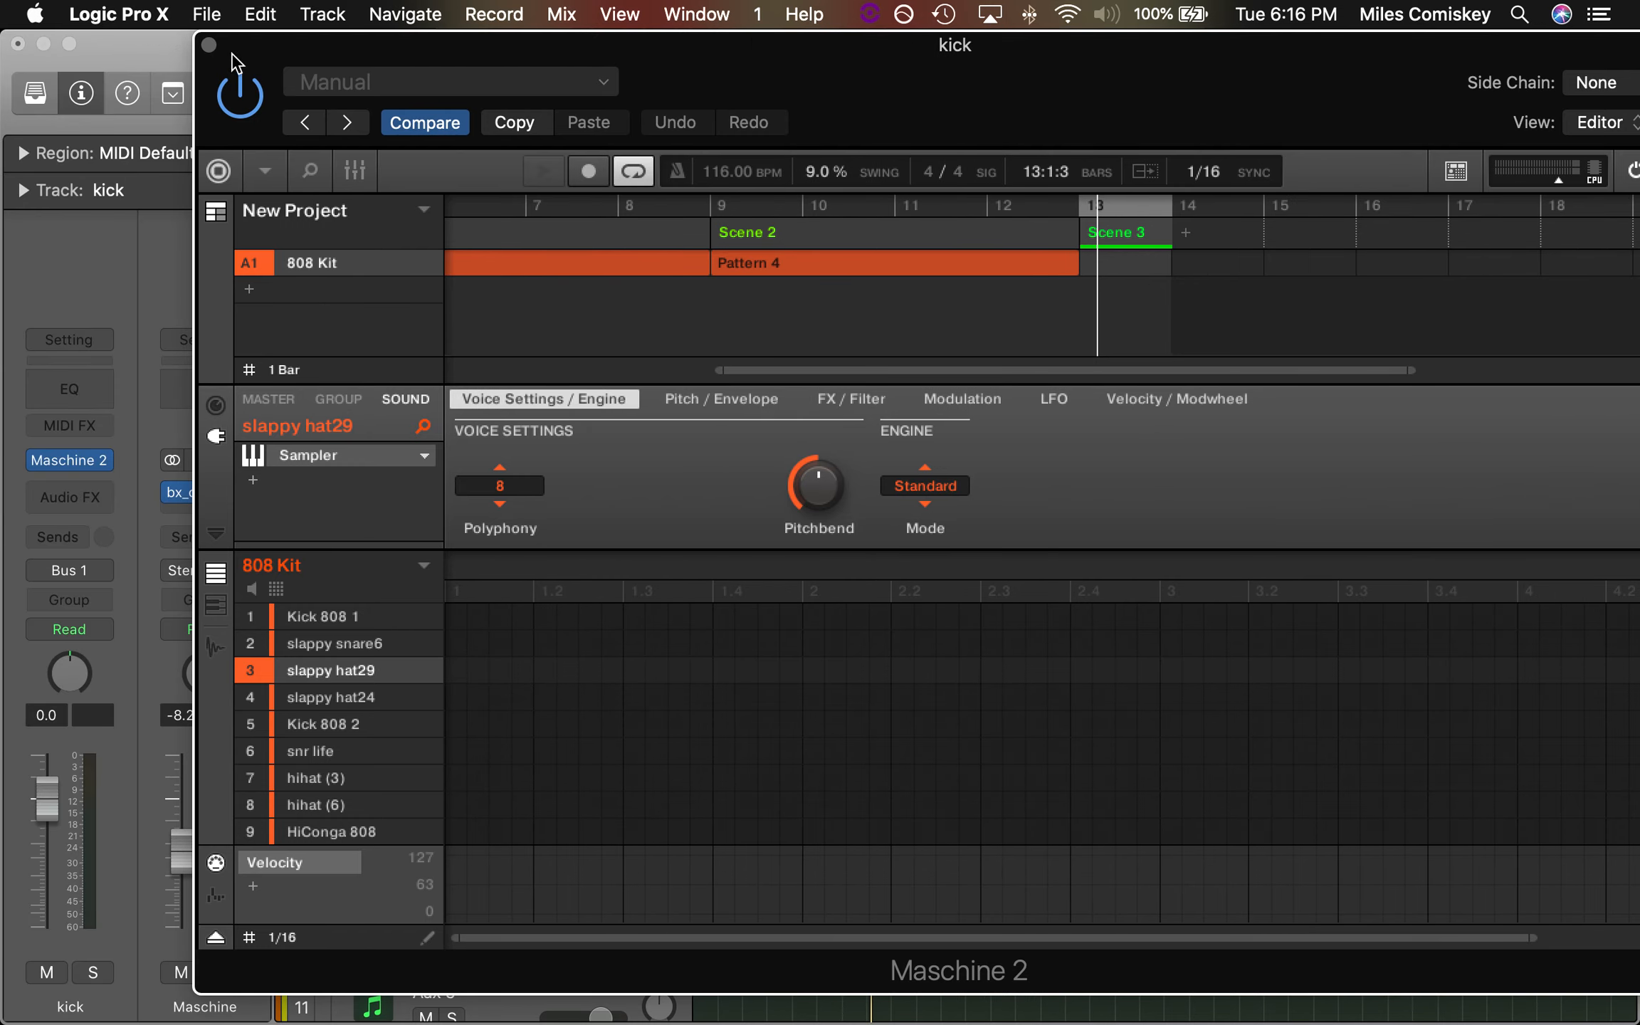
left_click(894, 260)
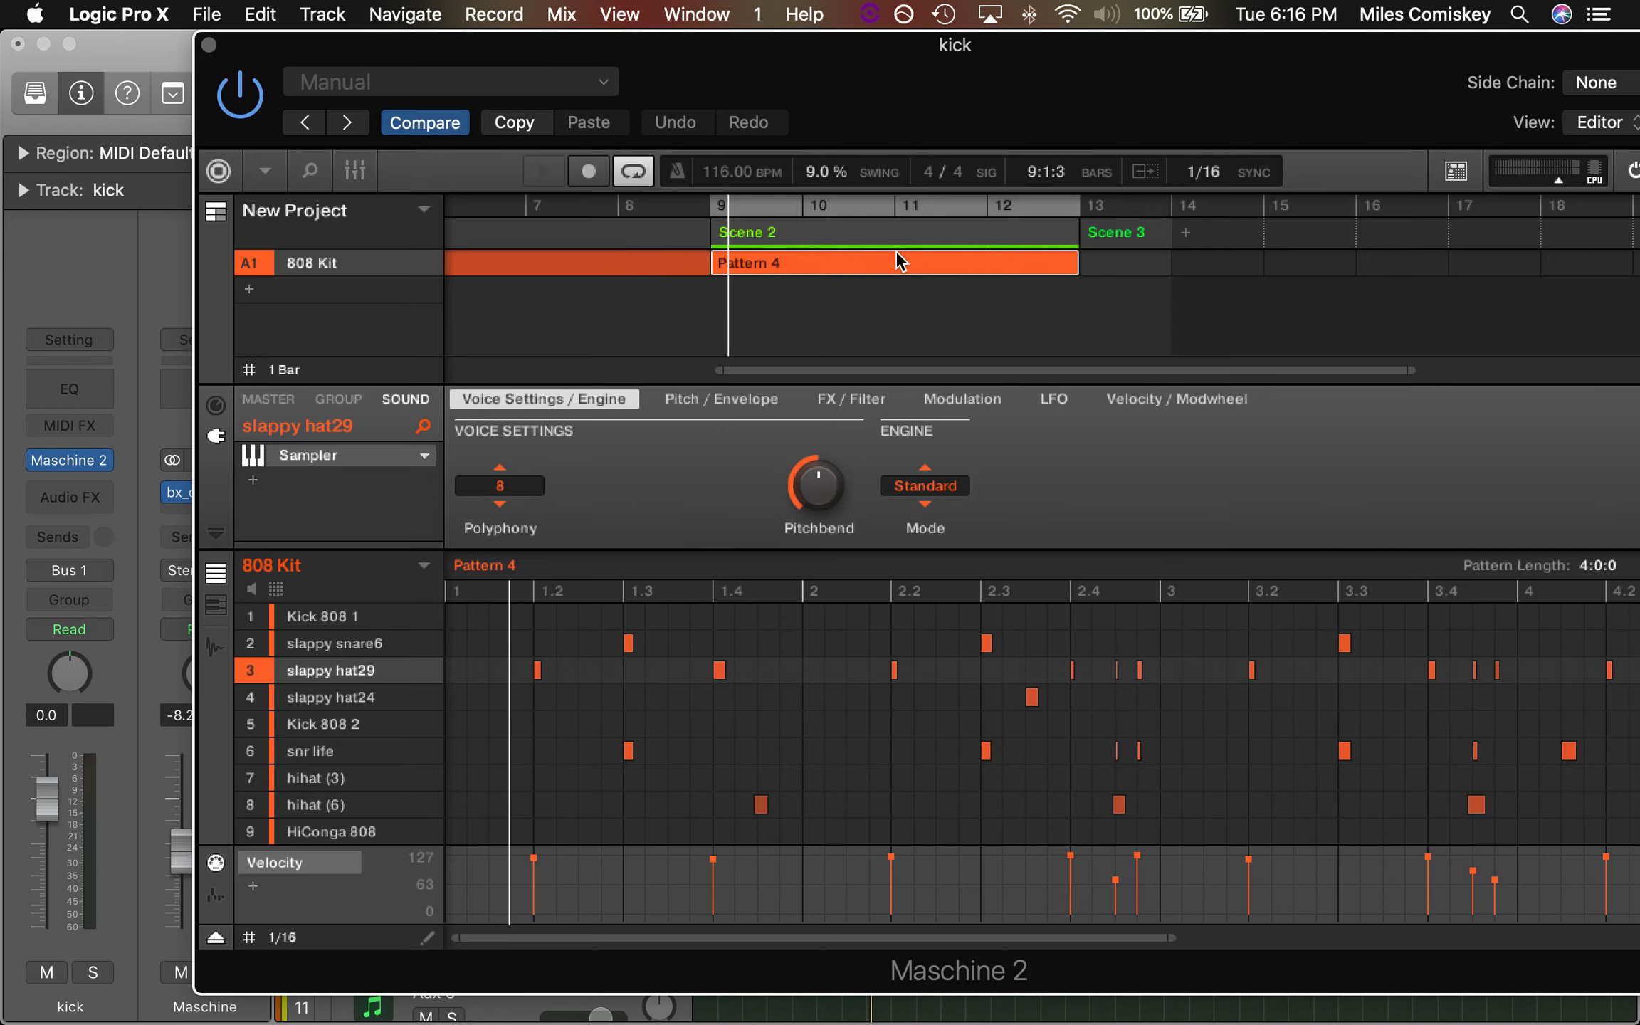
left_click(1118, 237)
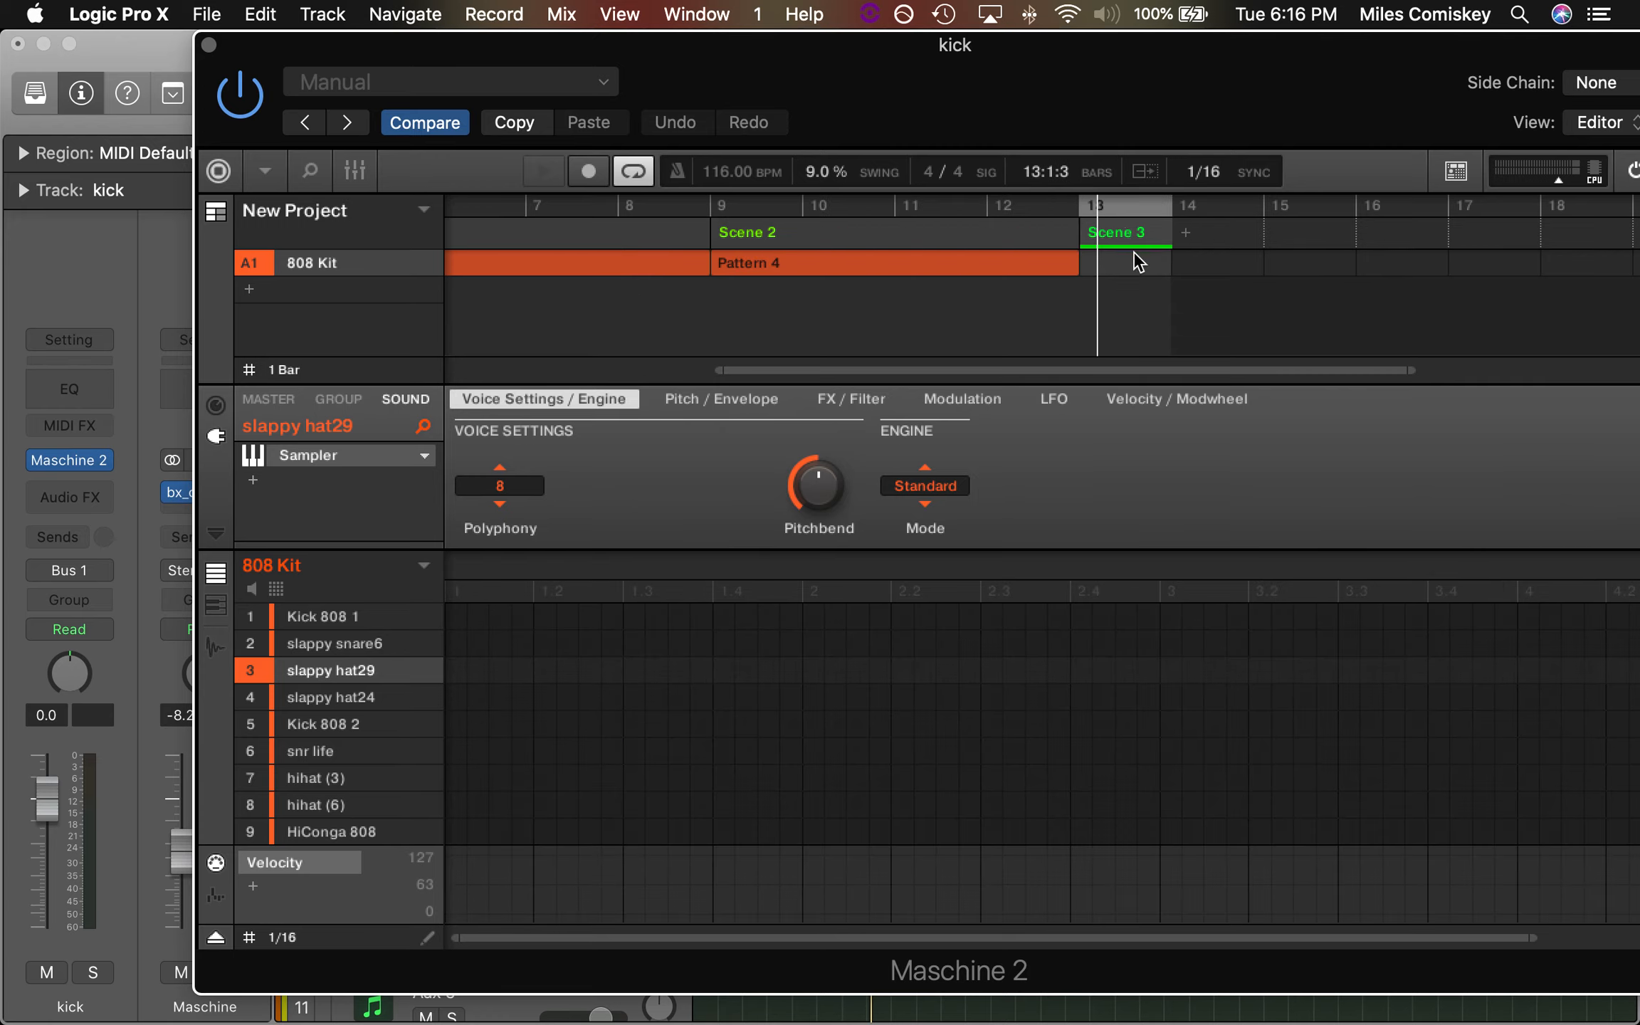
left_click(209, 46)
Show the notes of the Maschine track's 808 Kit - Pattern 3 region at bar 9 in the Piano Roll
left_click(974, 265)
left_click(1213, 294)
left_click(943, 301)
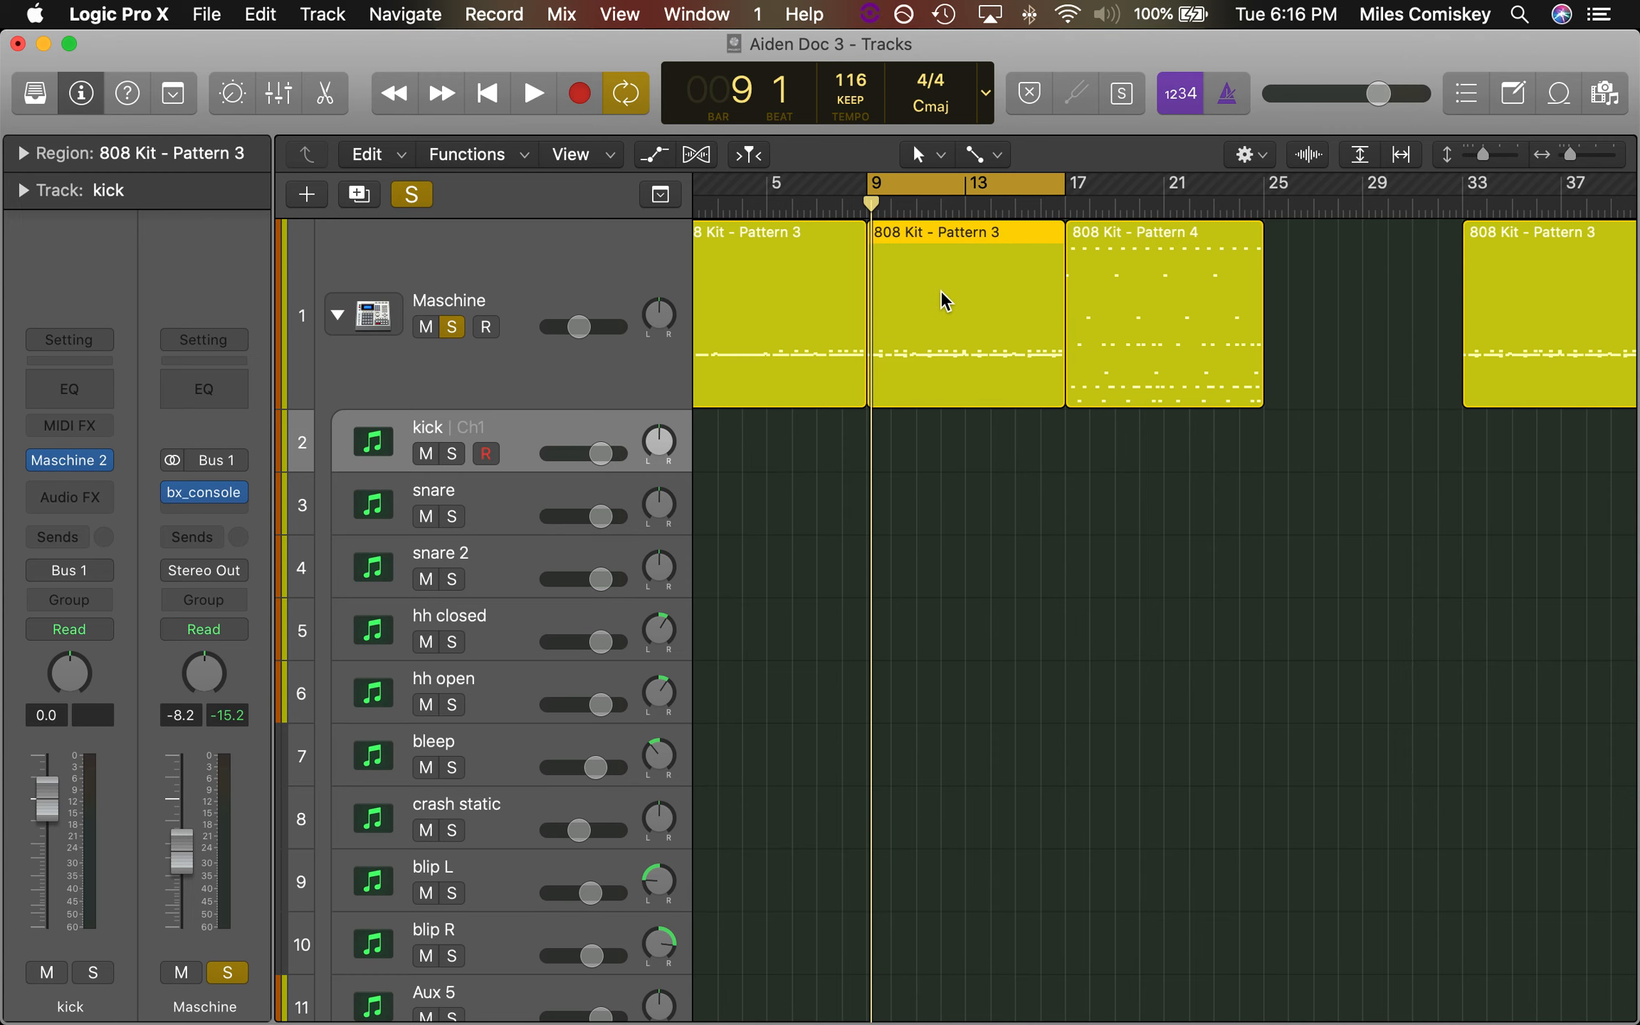
double_click(943, 300)
scroll(919, 712, "up", 3)
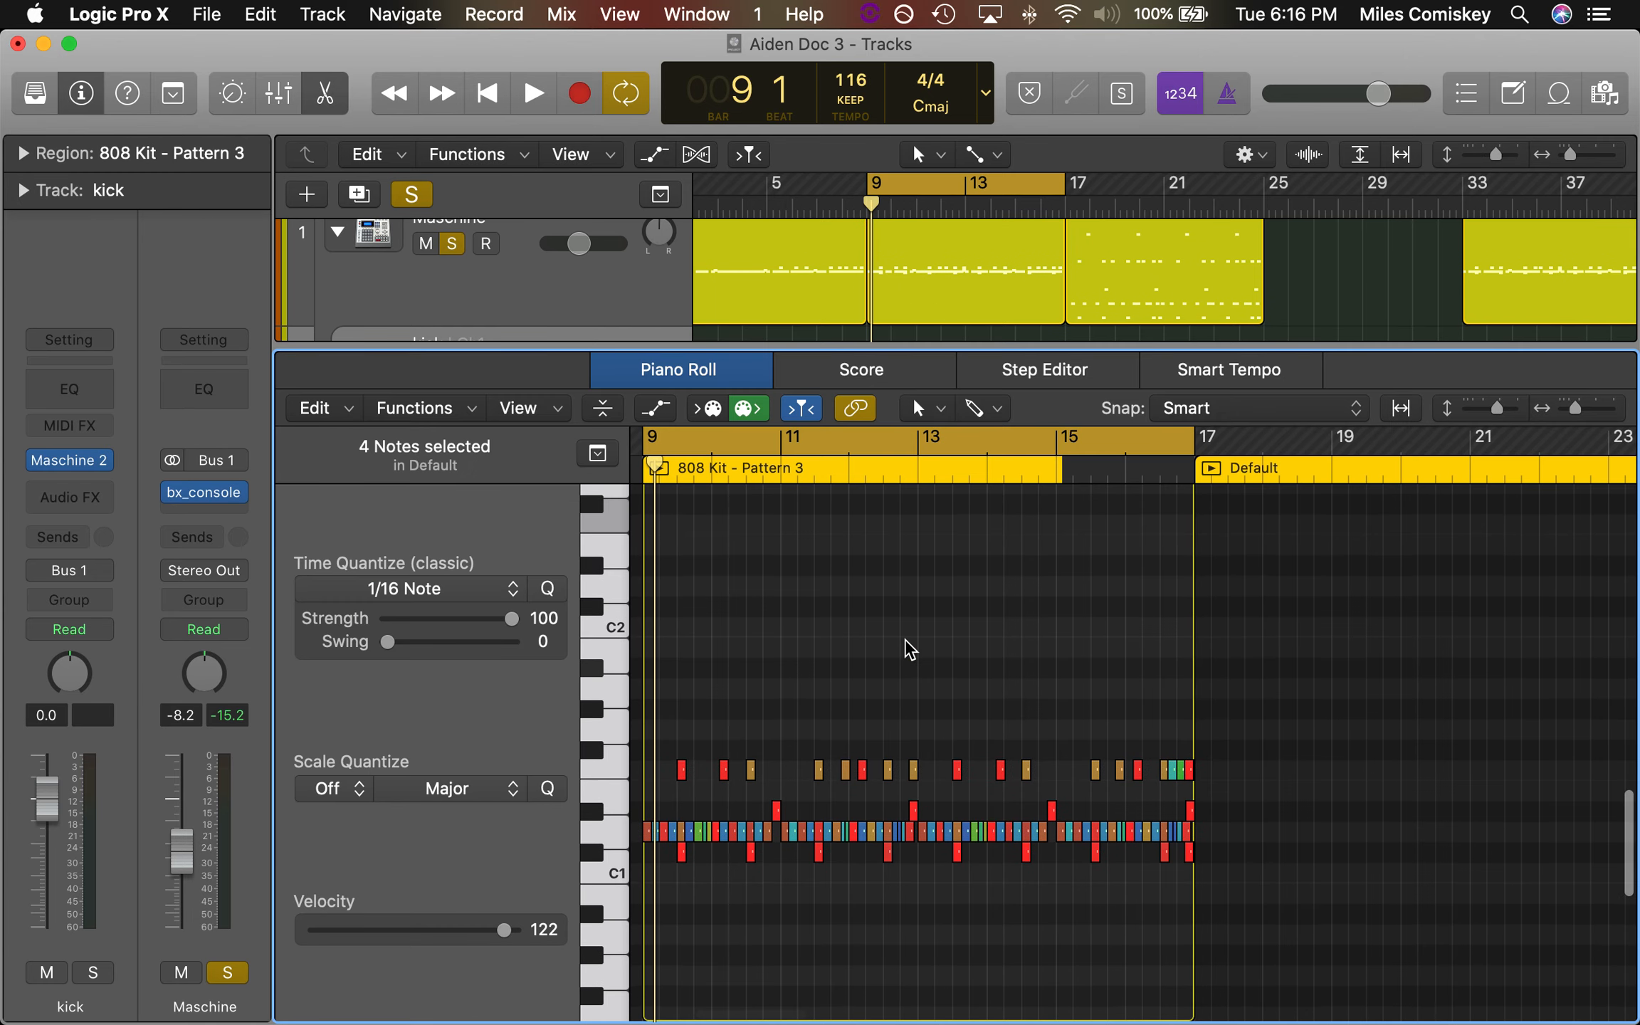
scroll(875, 556, "down", 4)
scroll(880, 557, "down", 4)
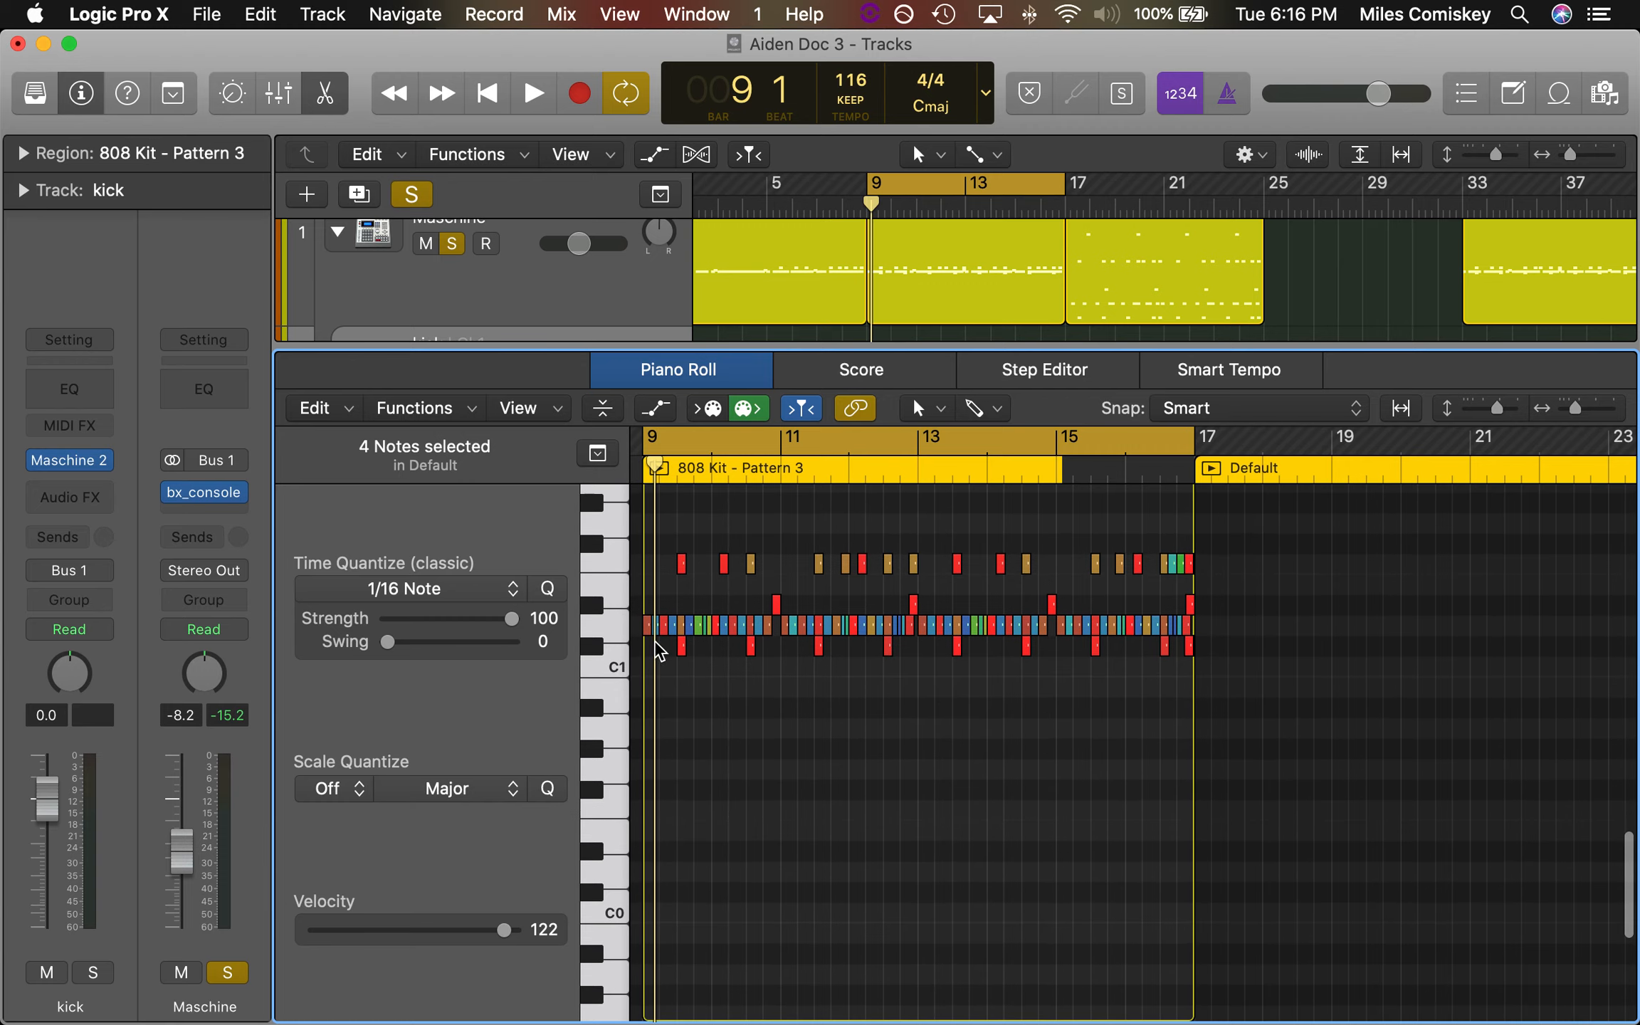
Sound two of the drum pitches above C1 used in the Pattern 3 region, selecting all notes on each
left_click(591, 626)
left_click(609, 566)
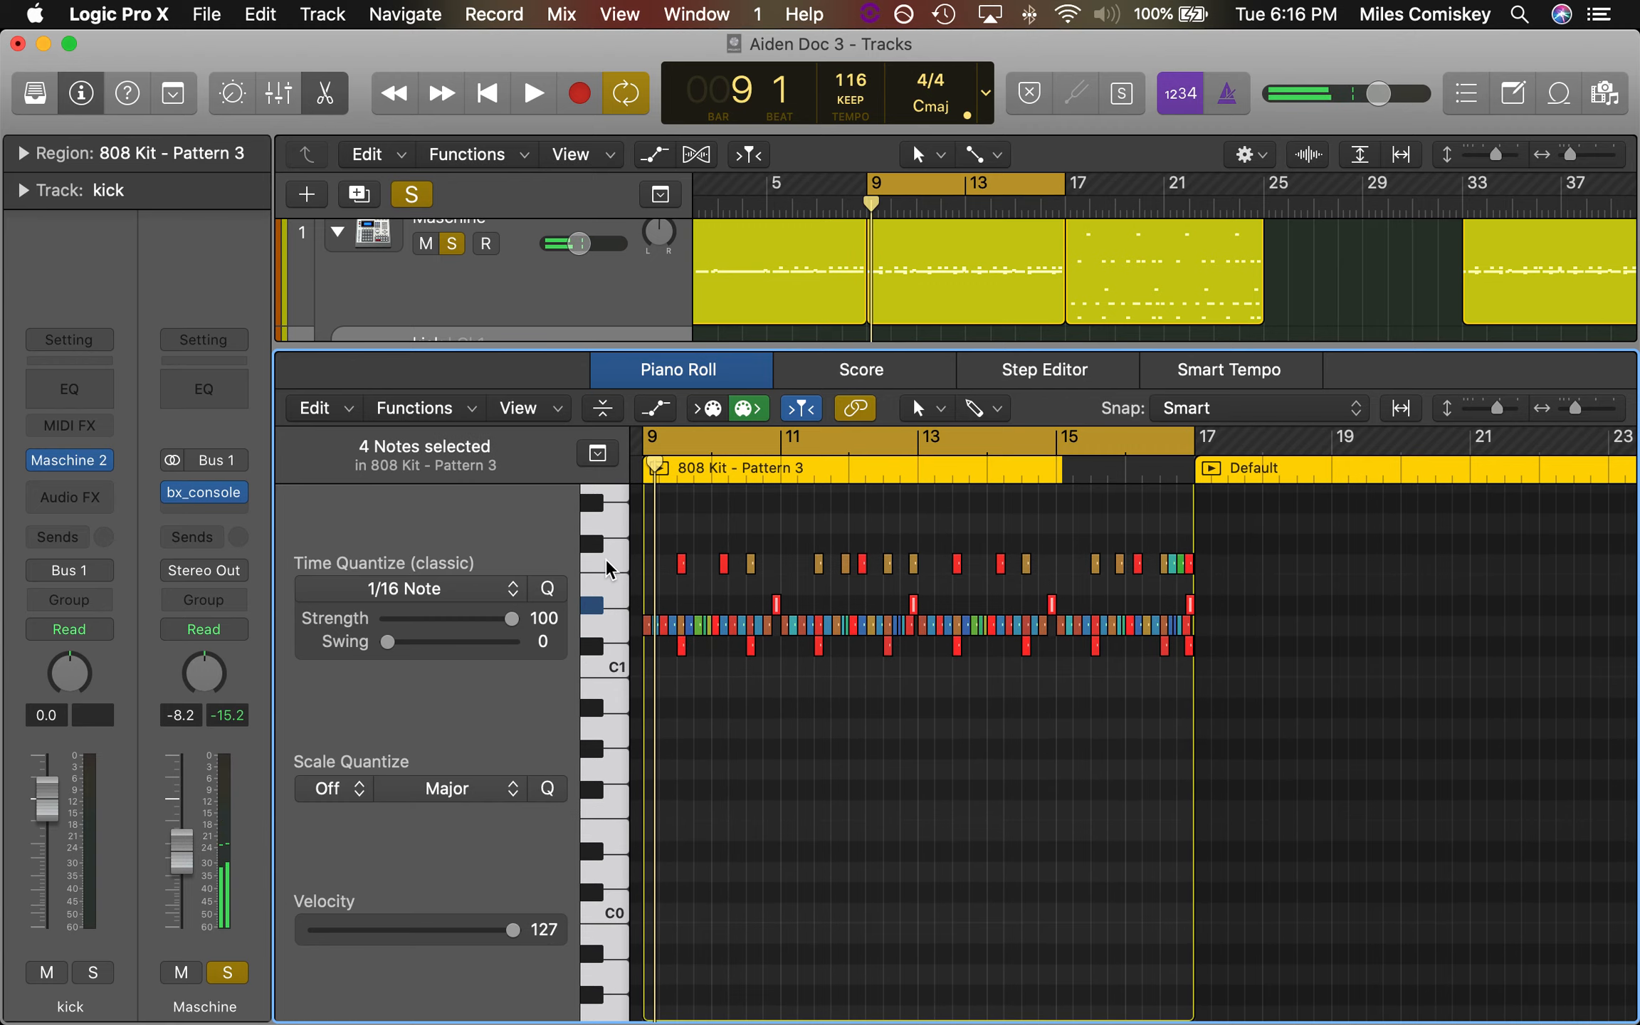
scroll(619, 662, "up", 8)
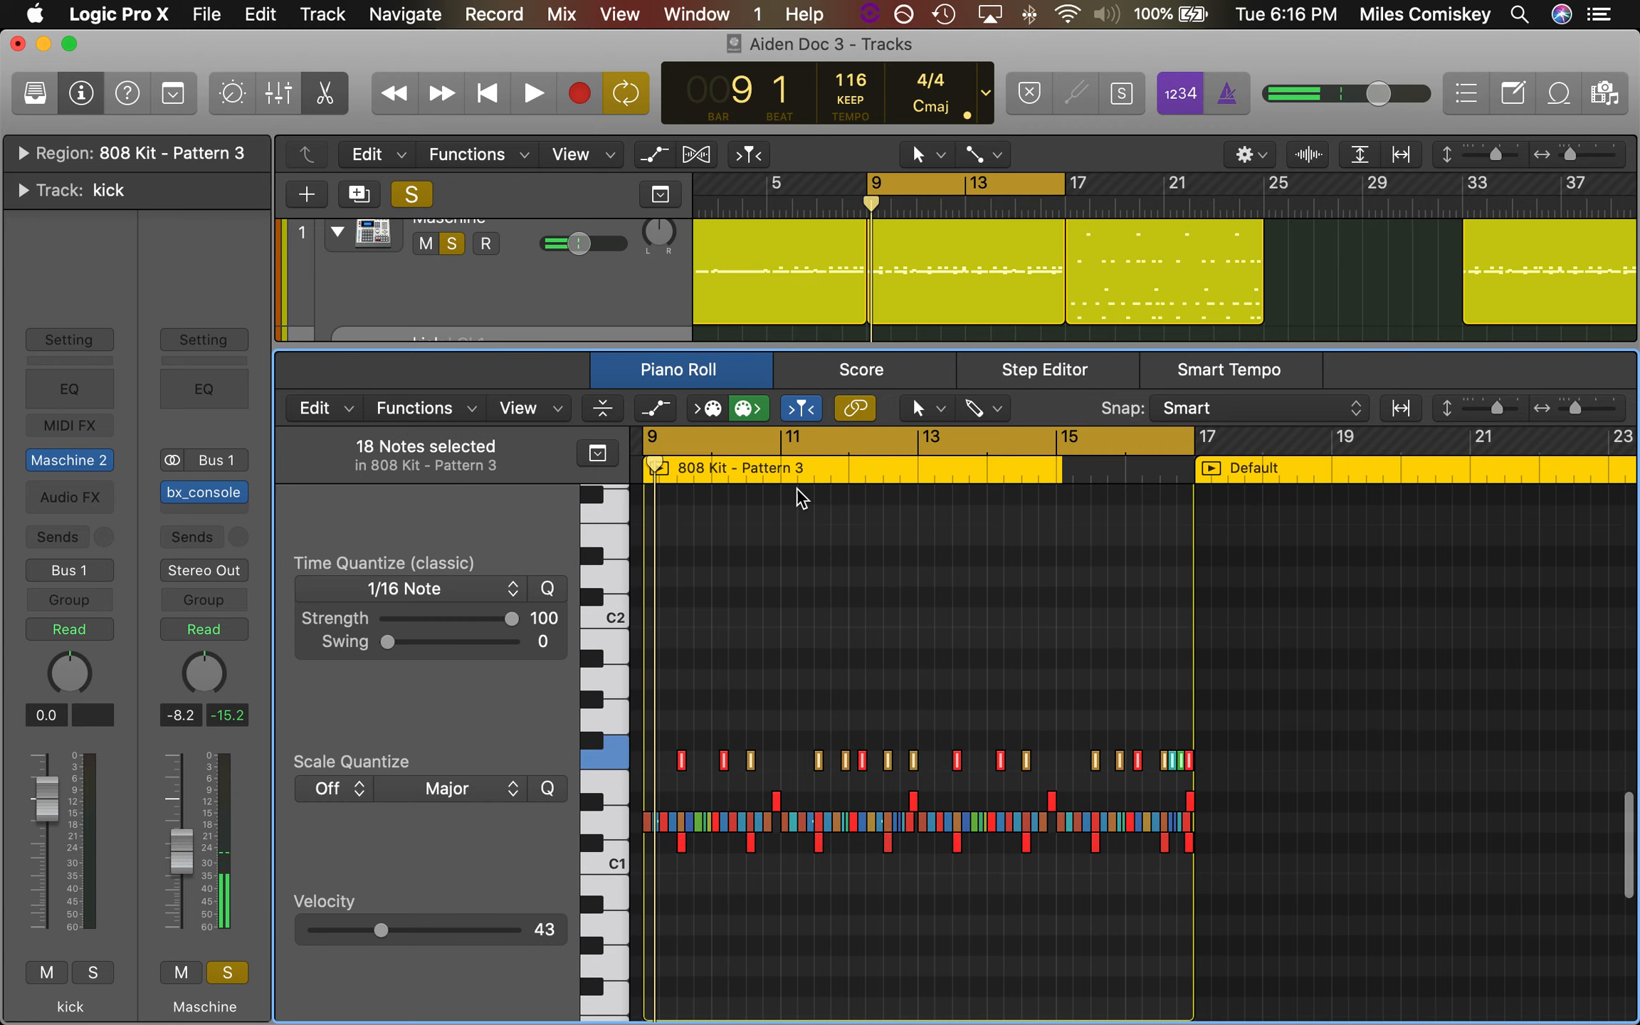
scroll(868, 783, "down", 5)
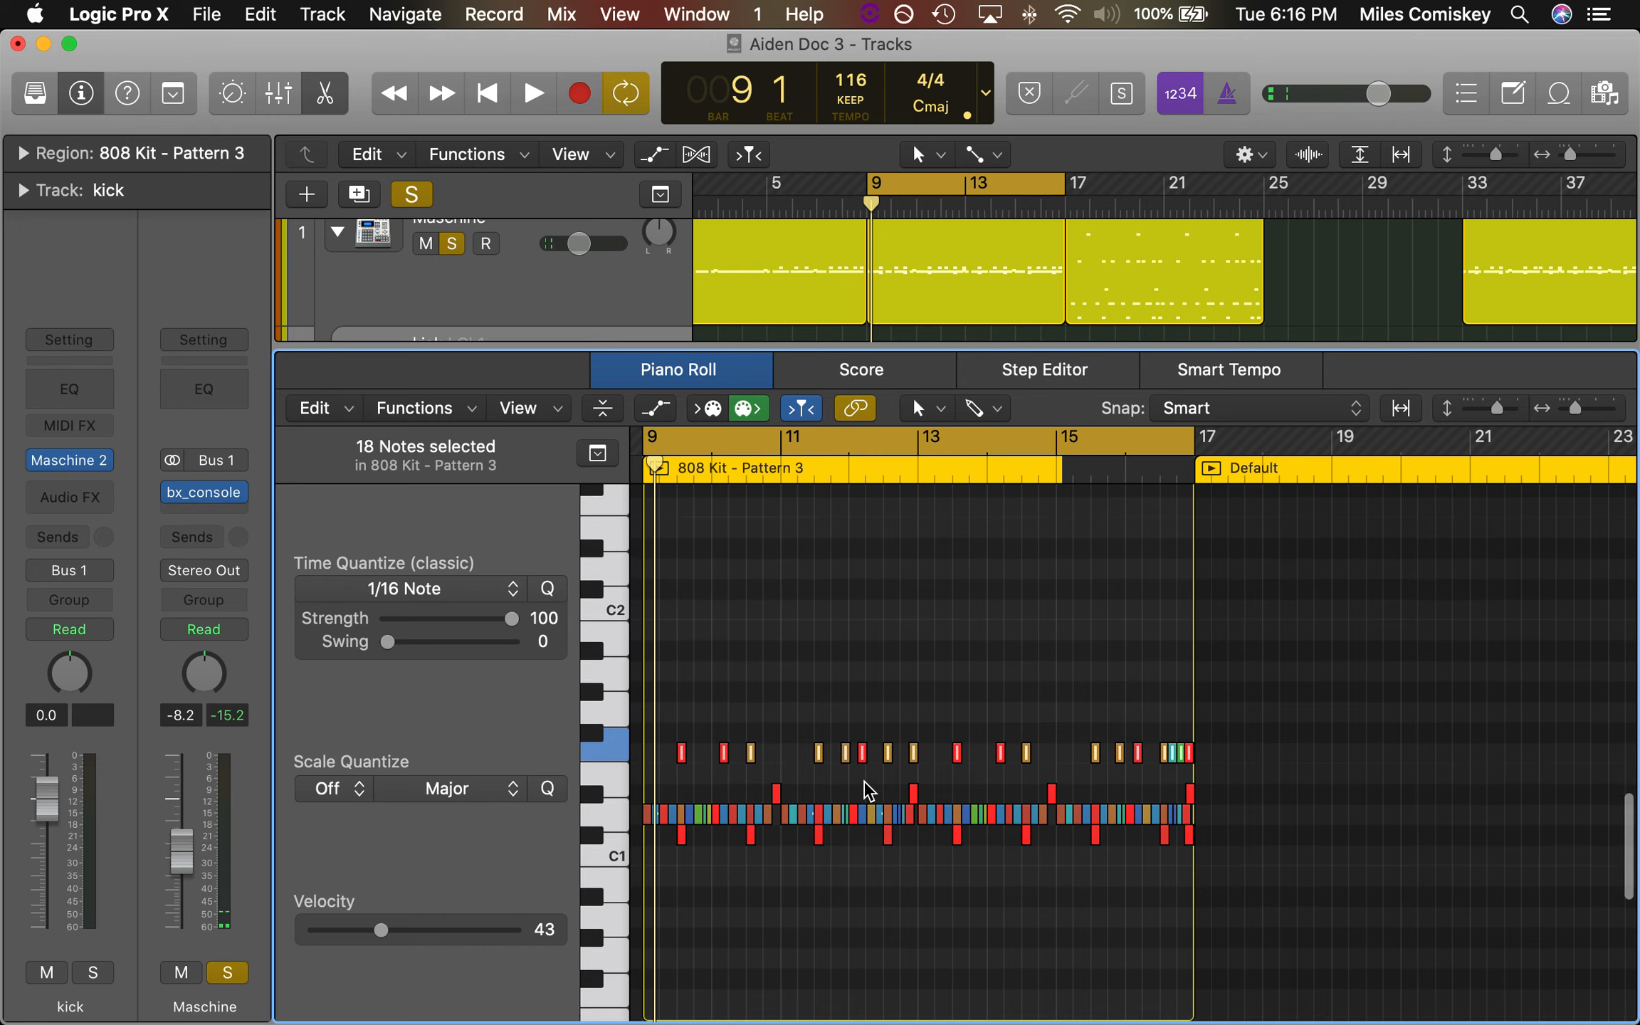
scroll(868, 789, "down", 1)
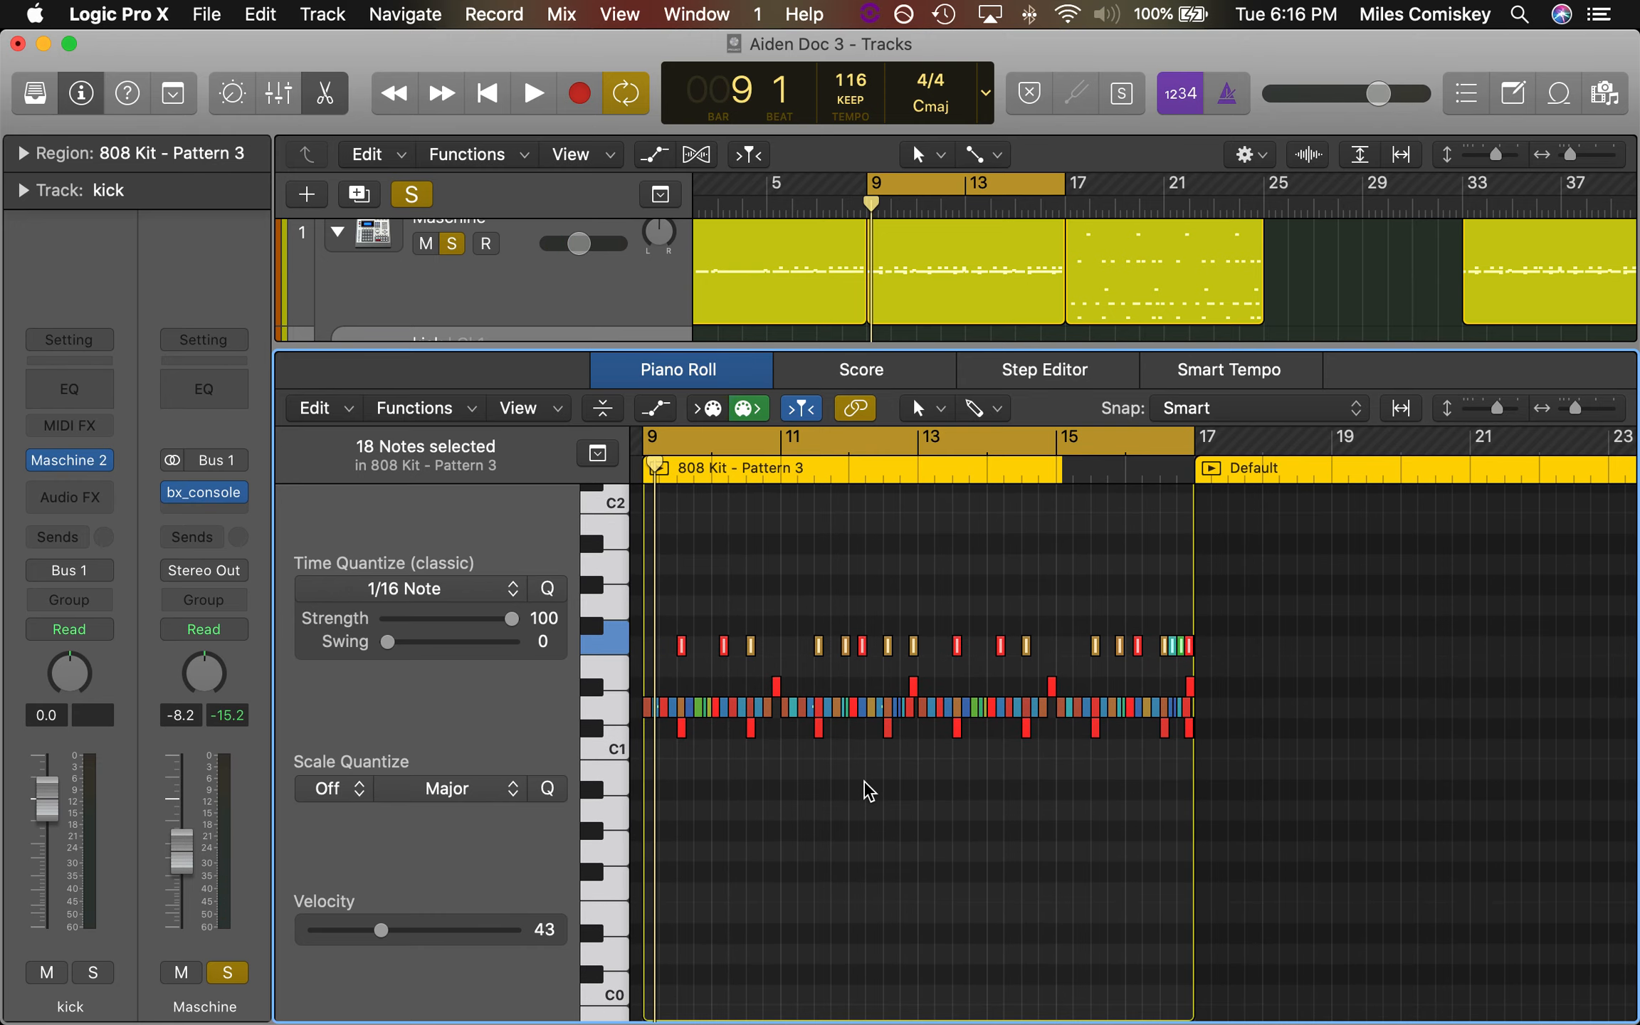
Select the hh open channel in the Mixer and return to the full track list with the editor closed
key("x")
left_click(865, 782)
key("x")
scroll(425, 370, "up", 5)
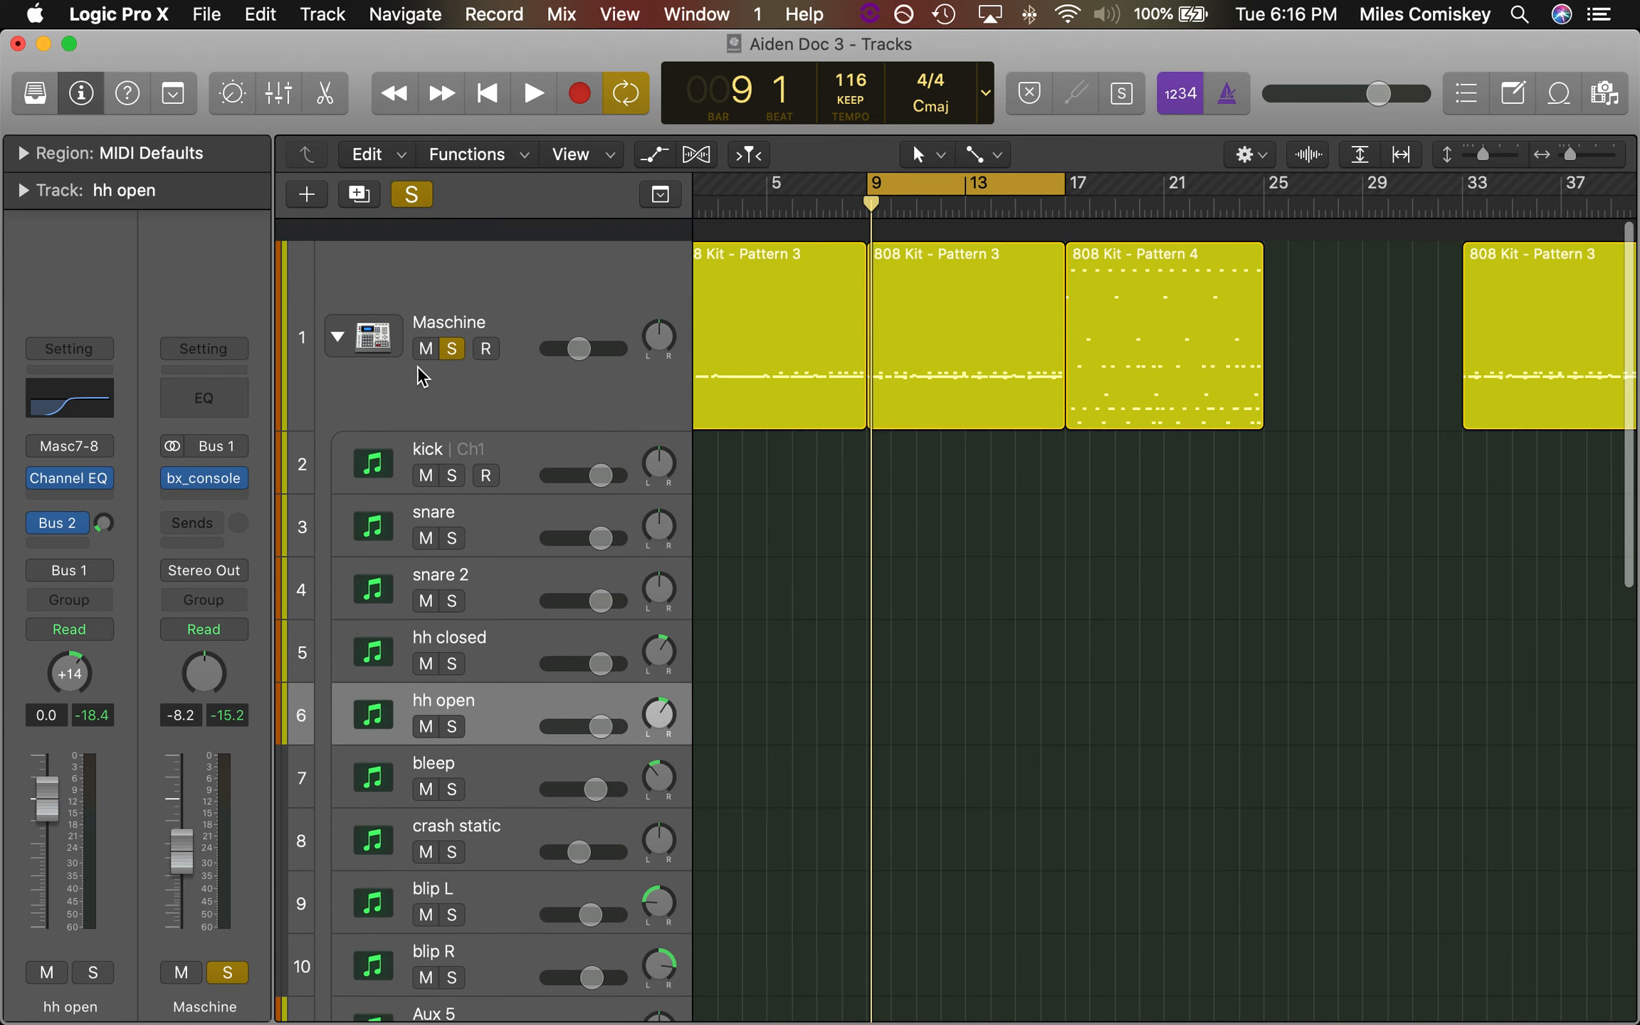
Collapse the Maschine track stack and move the solo from Maschine to the 808 track
left_click(338, 320)
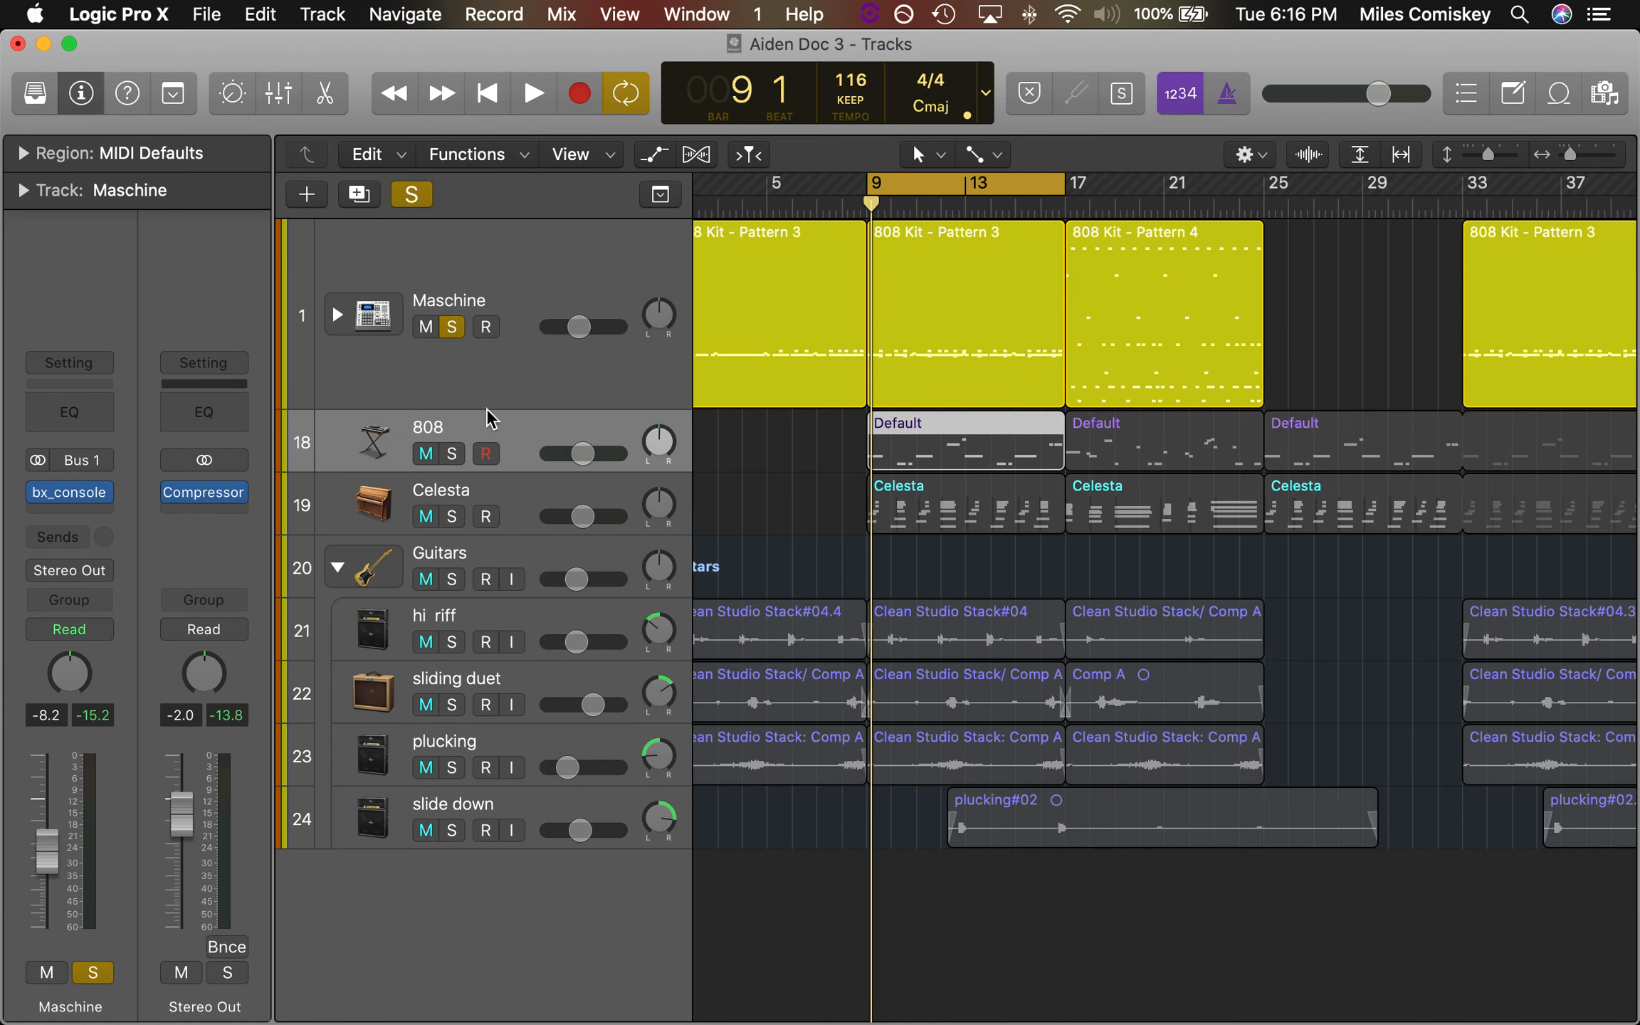
left_click(502, 428)
left_click(451, 327)
left_click(451, 453)
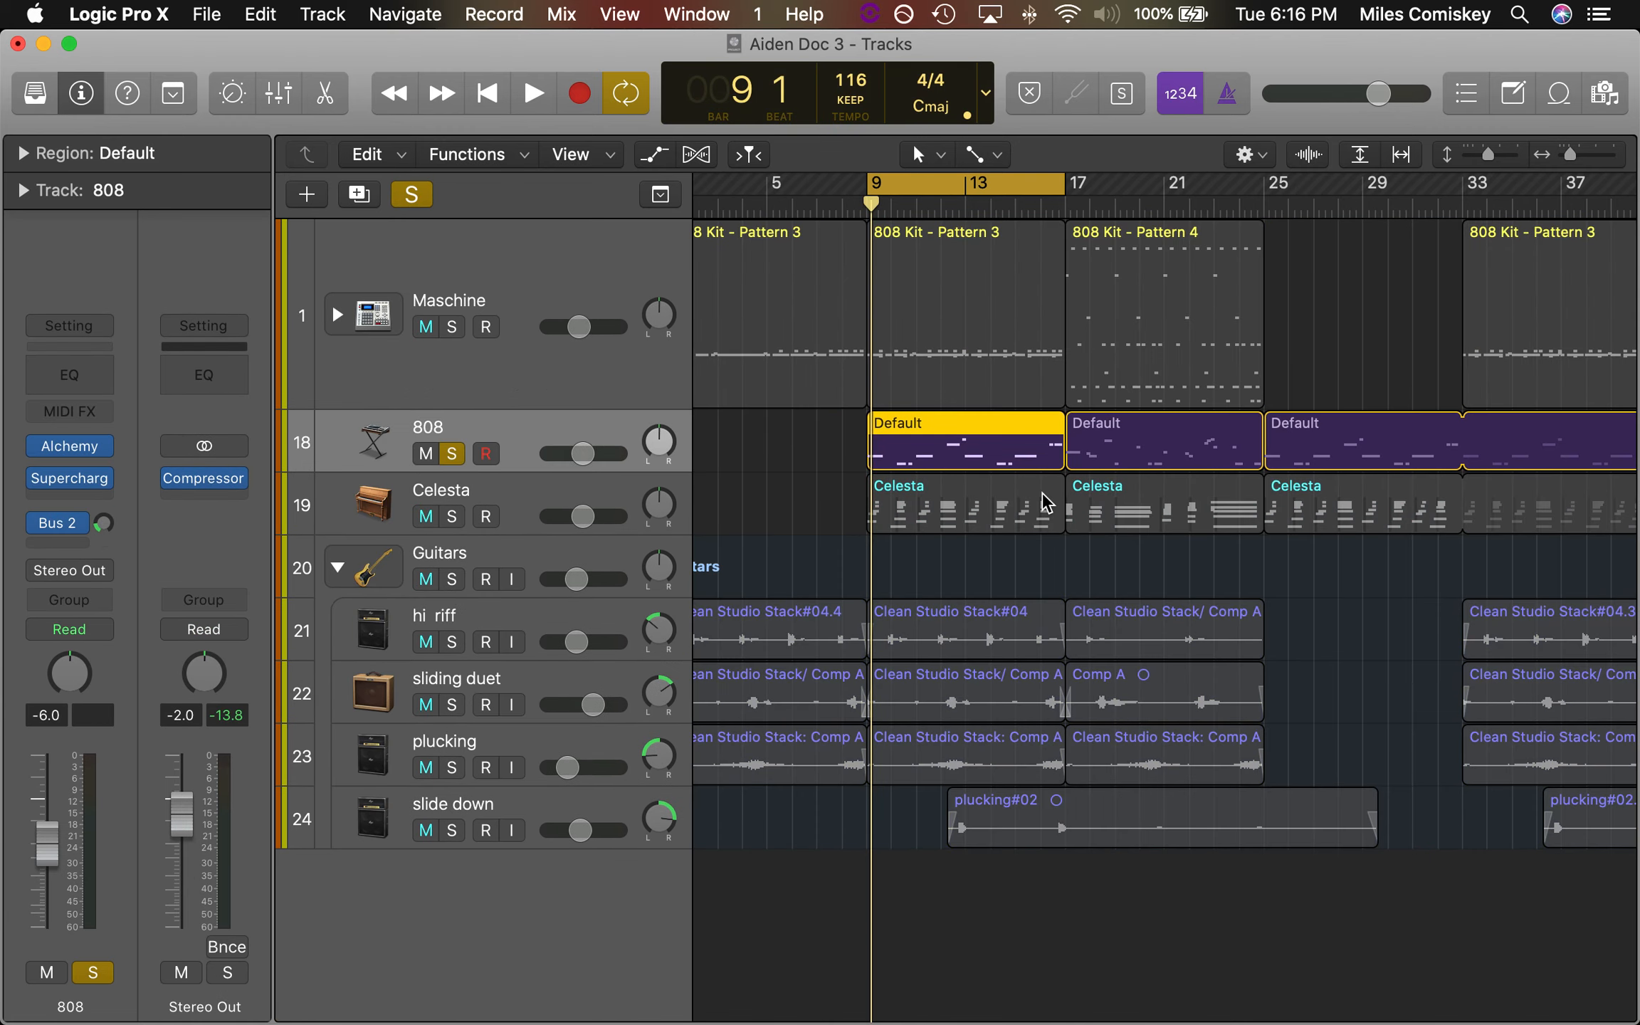
Open the 808 track's Alchemy instrument and audition the MW - Kick source alone with sources A and B off
mouse_move(80, 450)
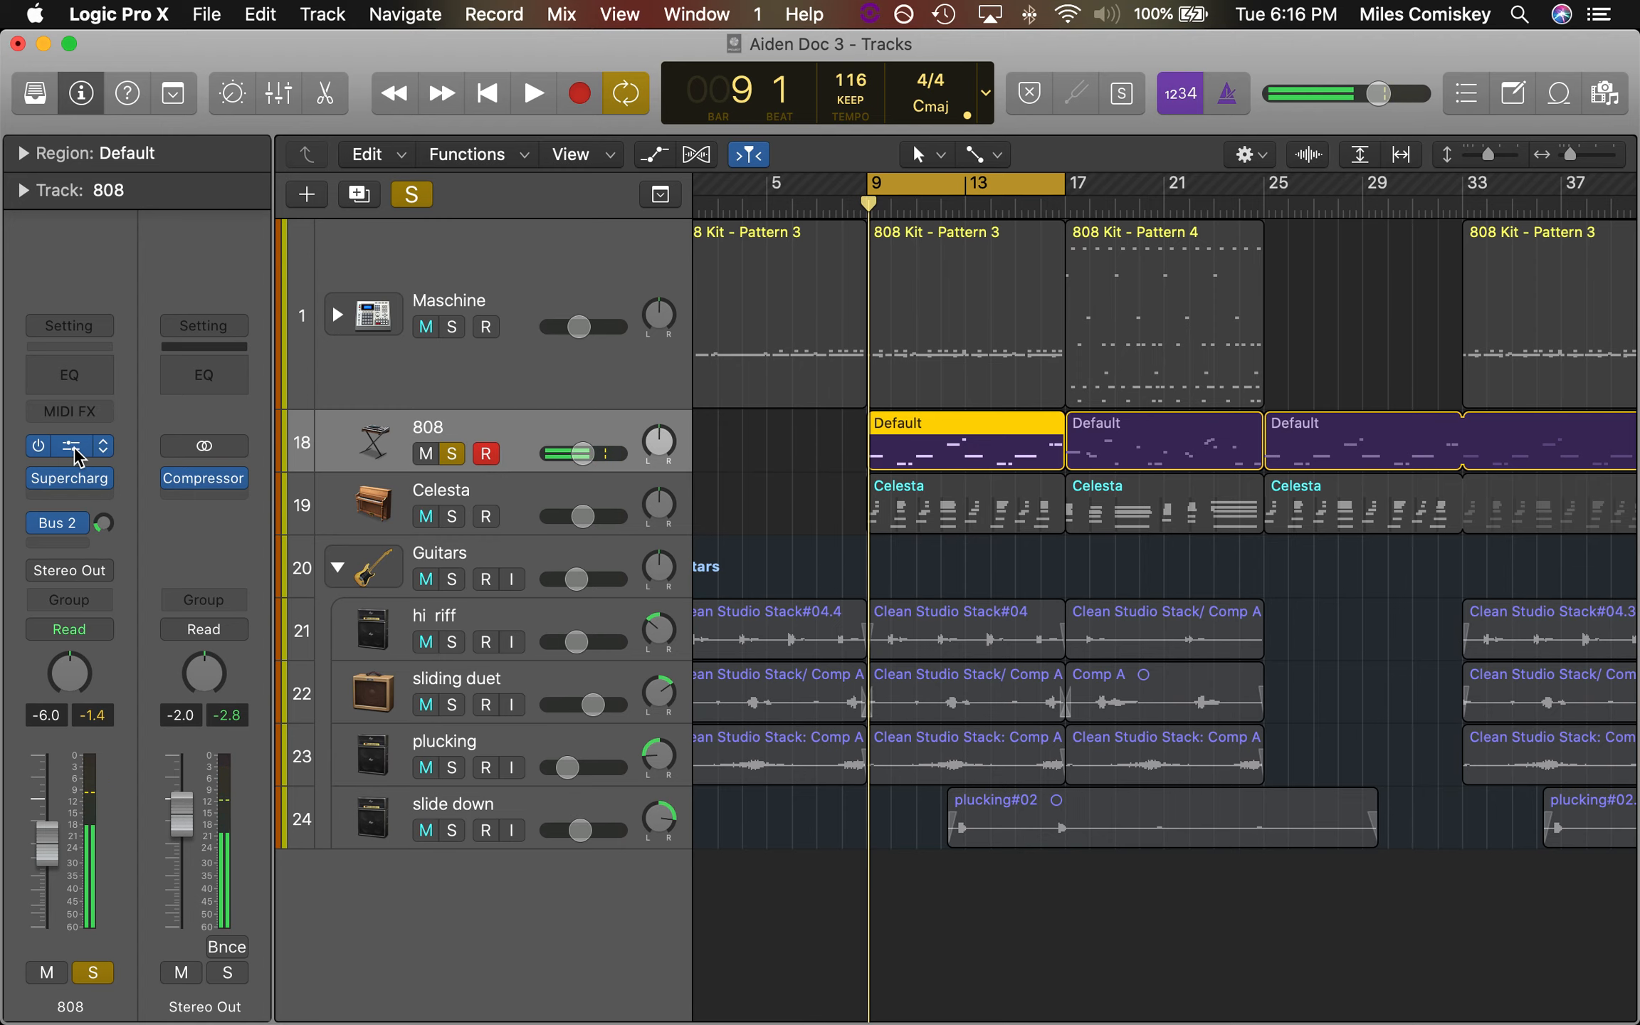
left_click(72, 446)
left_click_drag(762, 90, 878, 76)
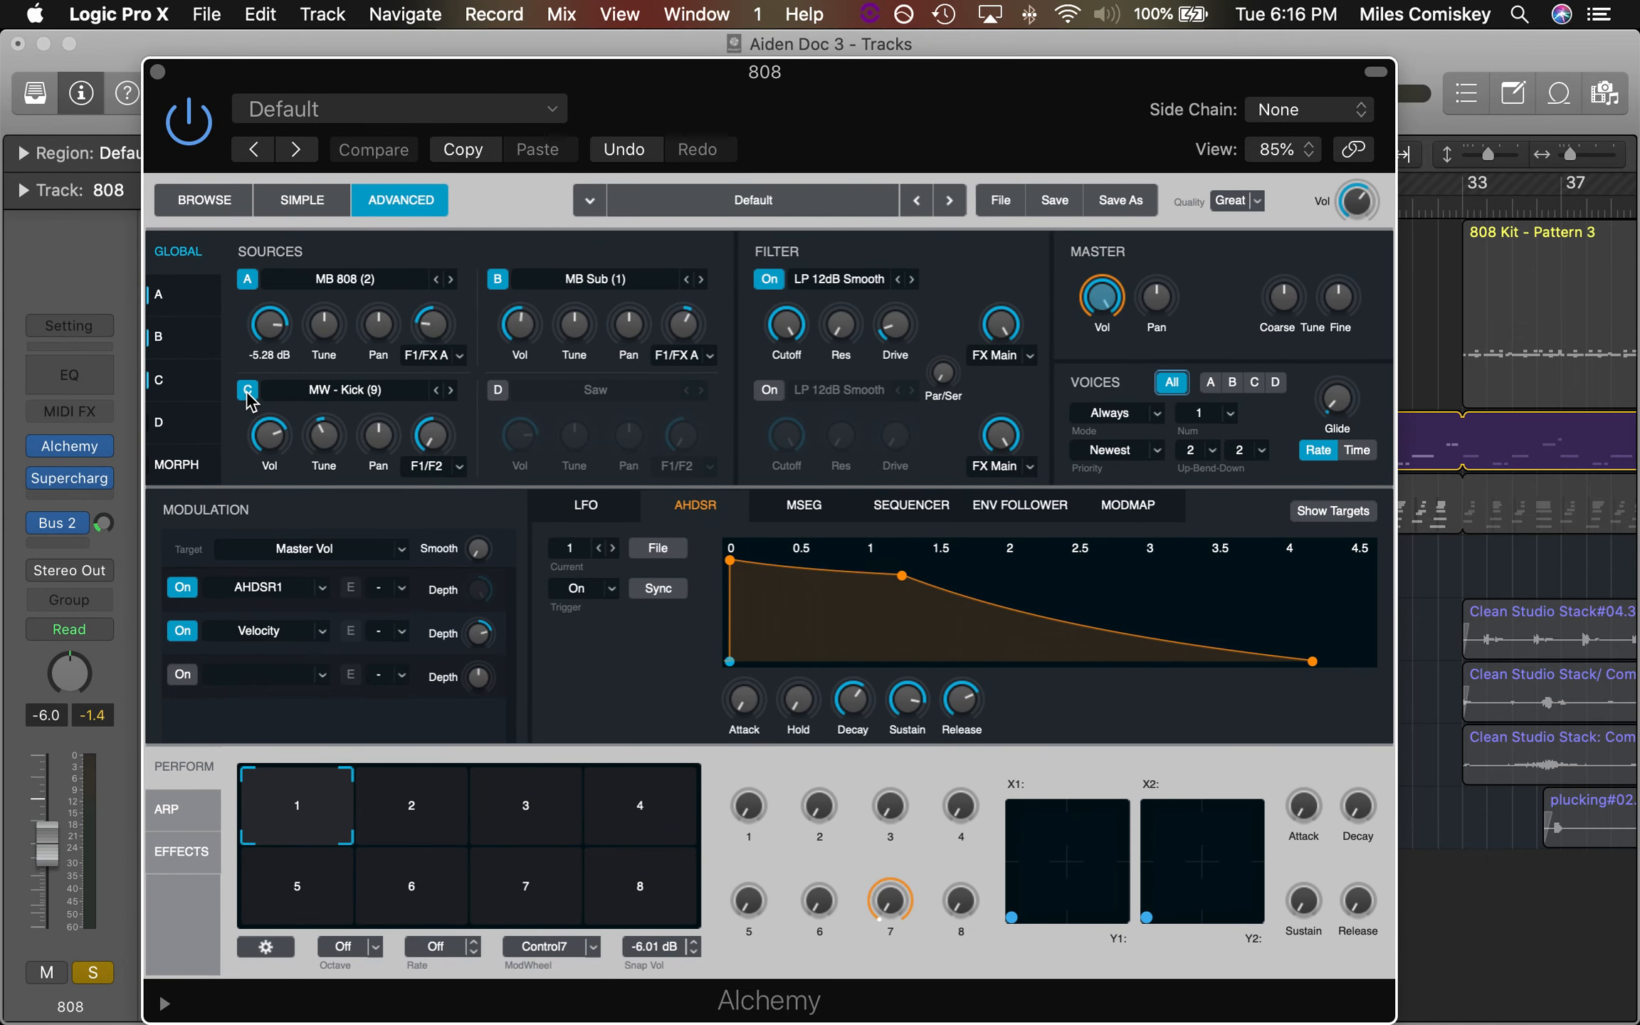
left_click(247, 280)
left_click(497, 280)
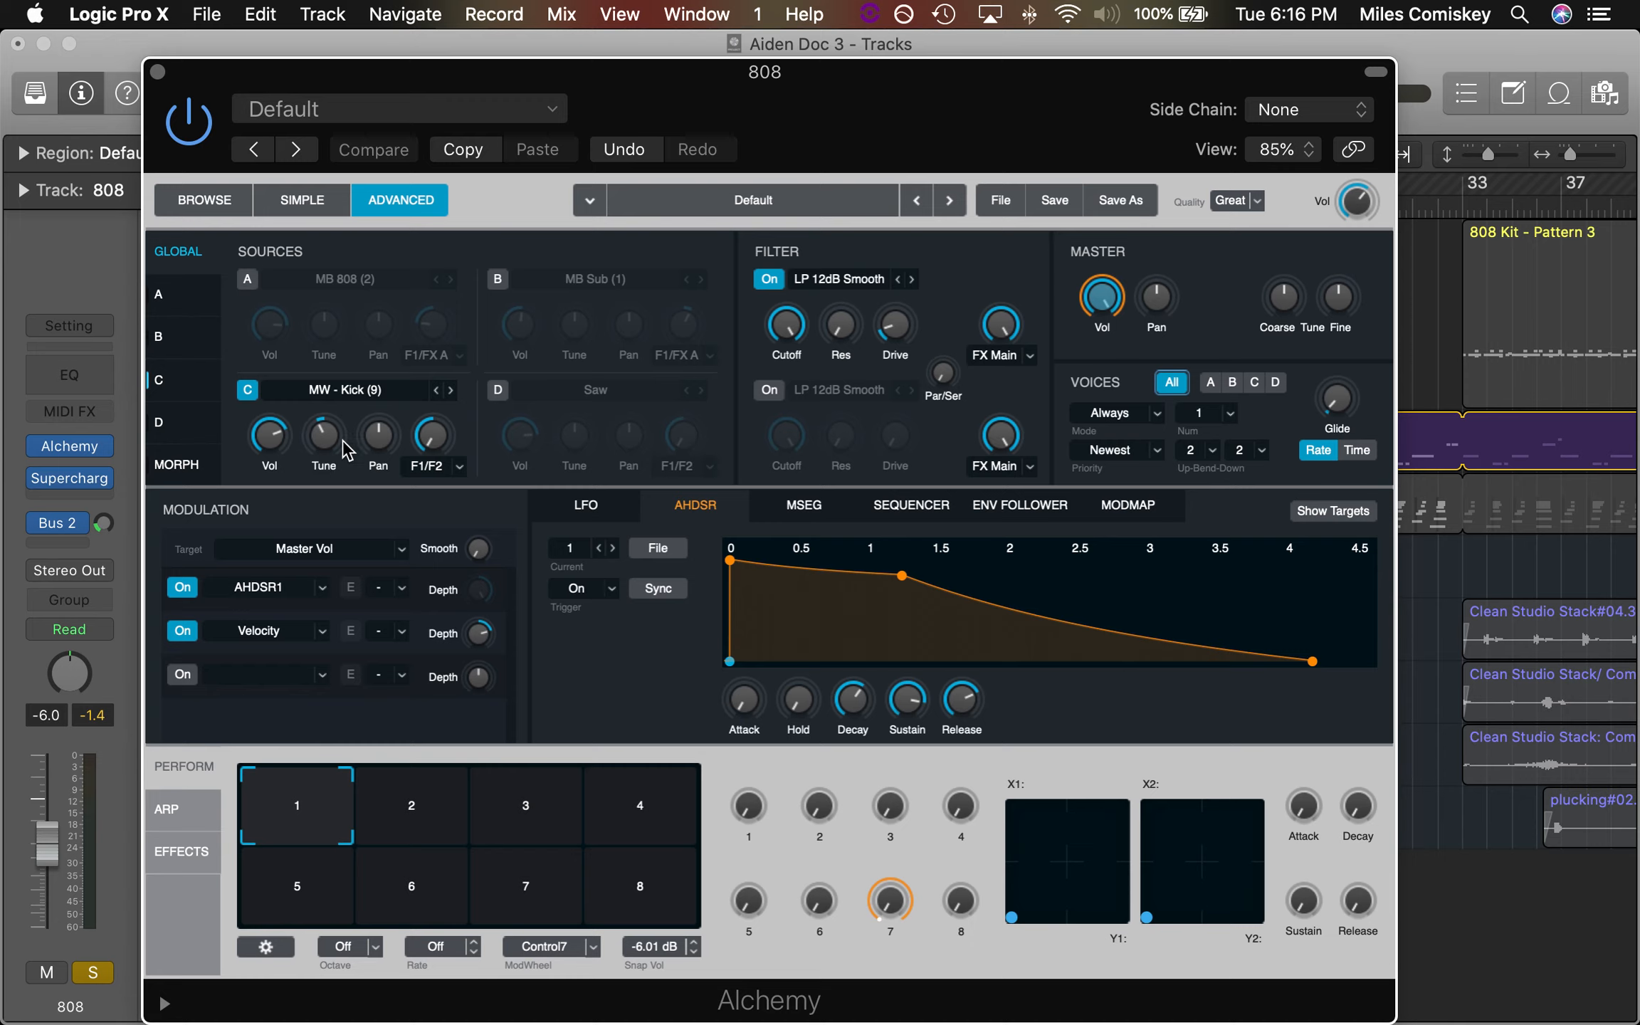
key("space")
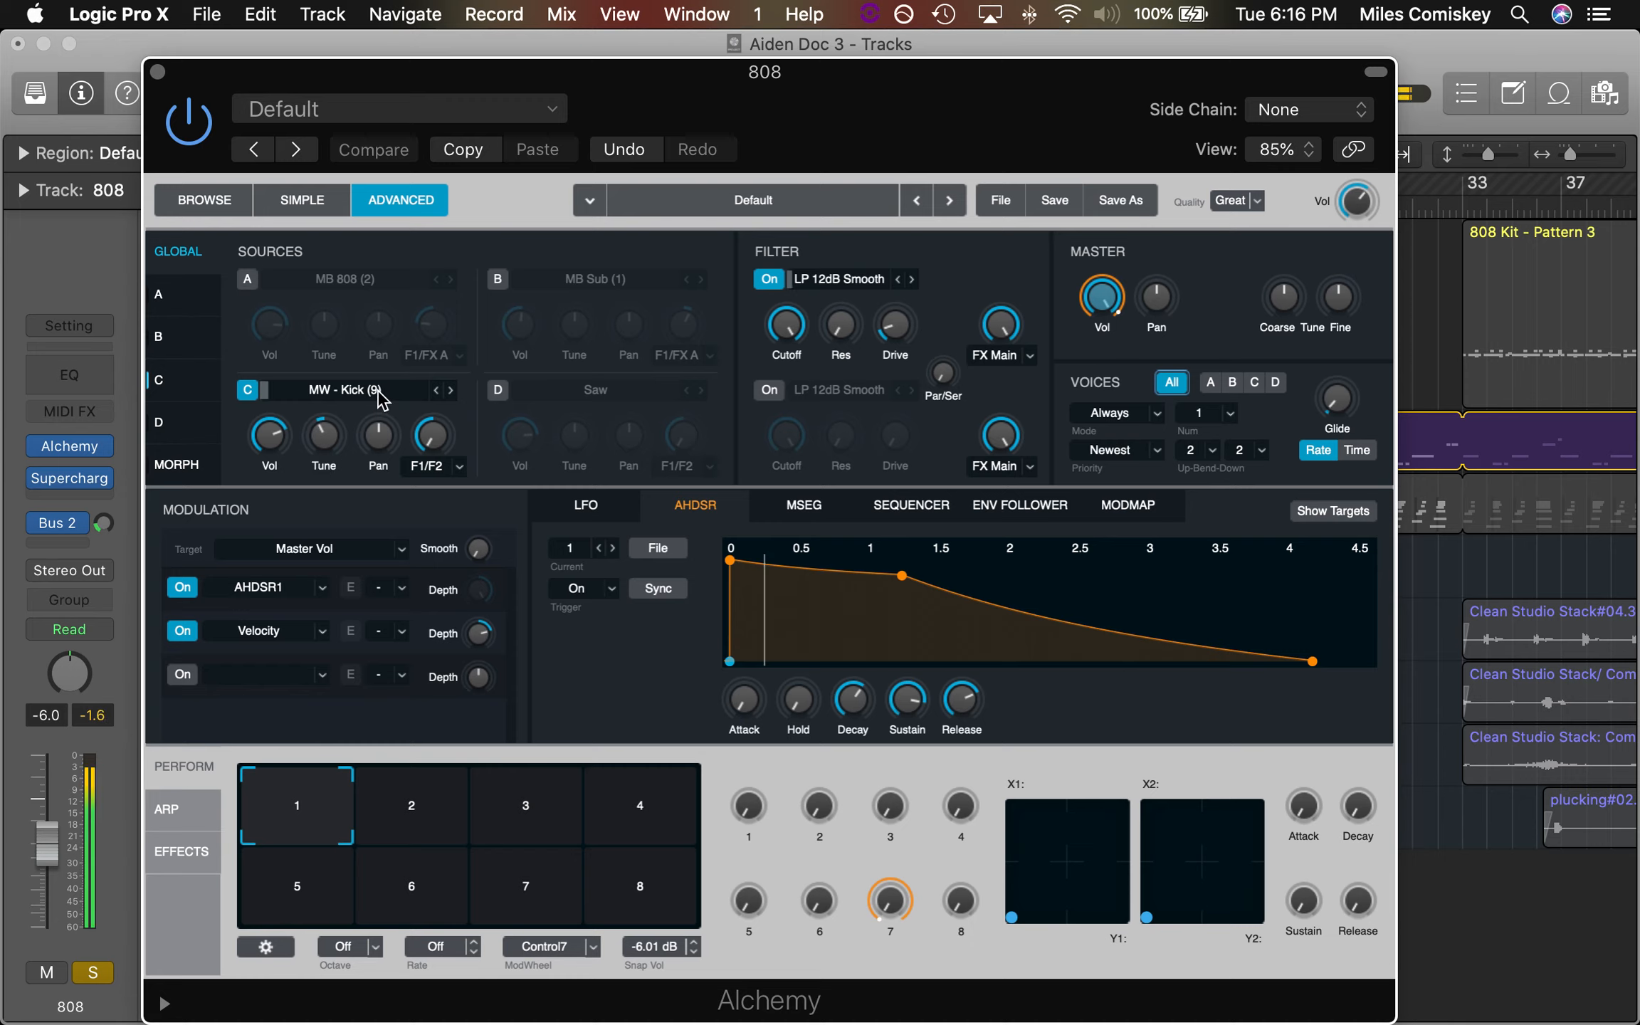
Audition MB Sub together with MW - Kick, and isolate the MB 808 source during playback
left_click(498, 280)
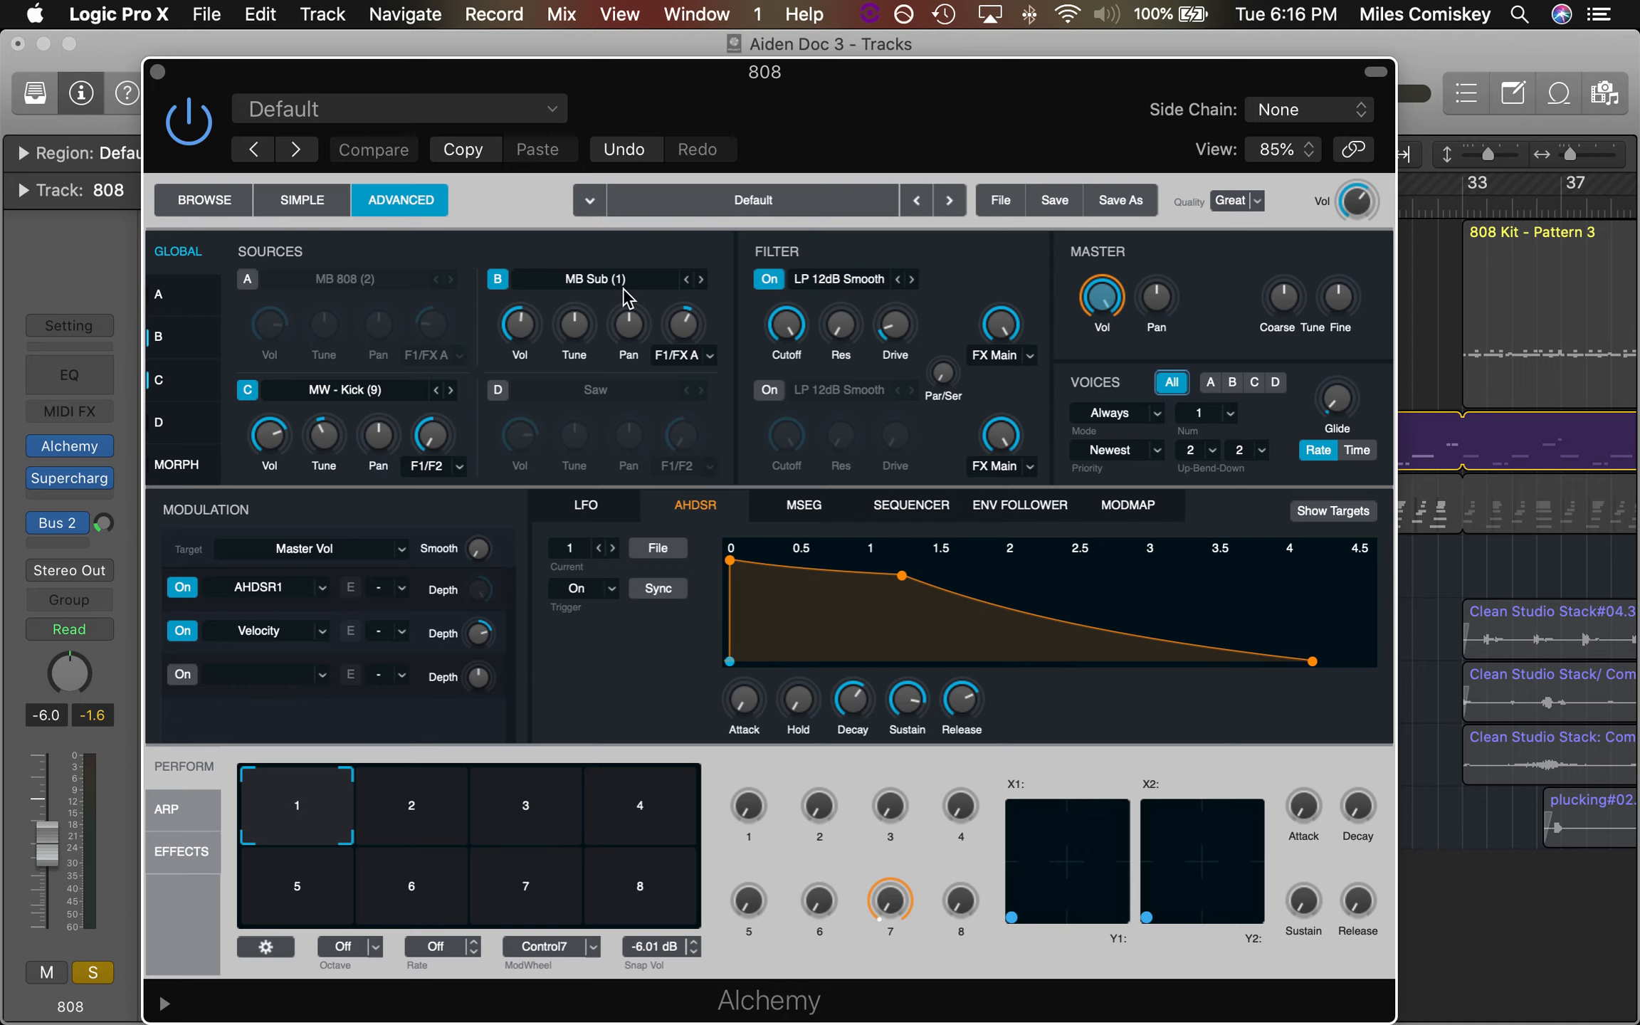
key("space")
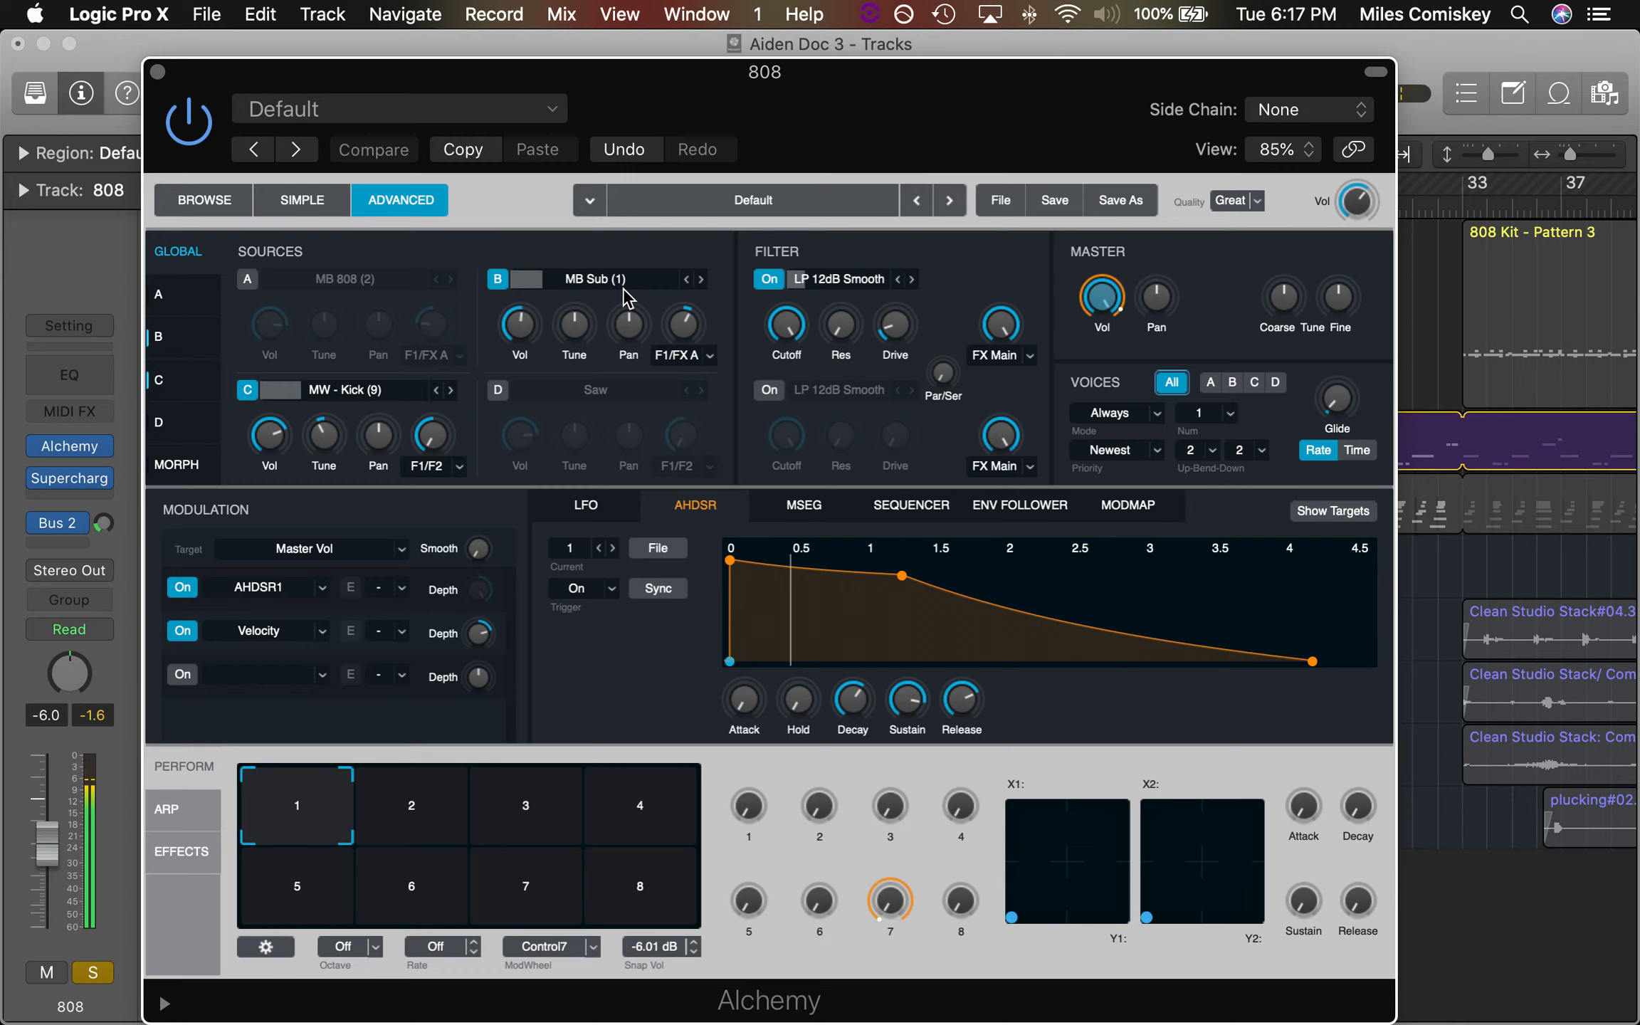
left_click(247, 278)
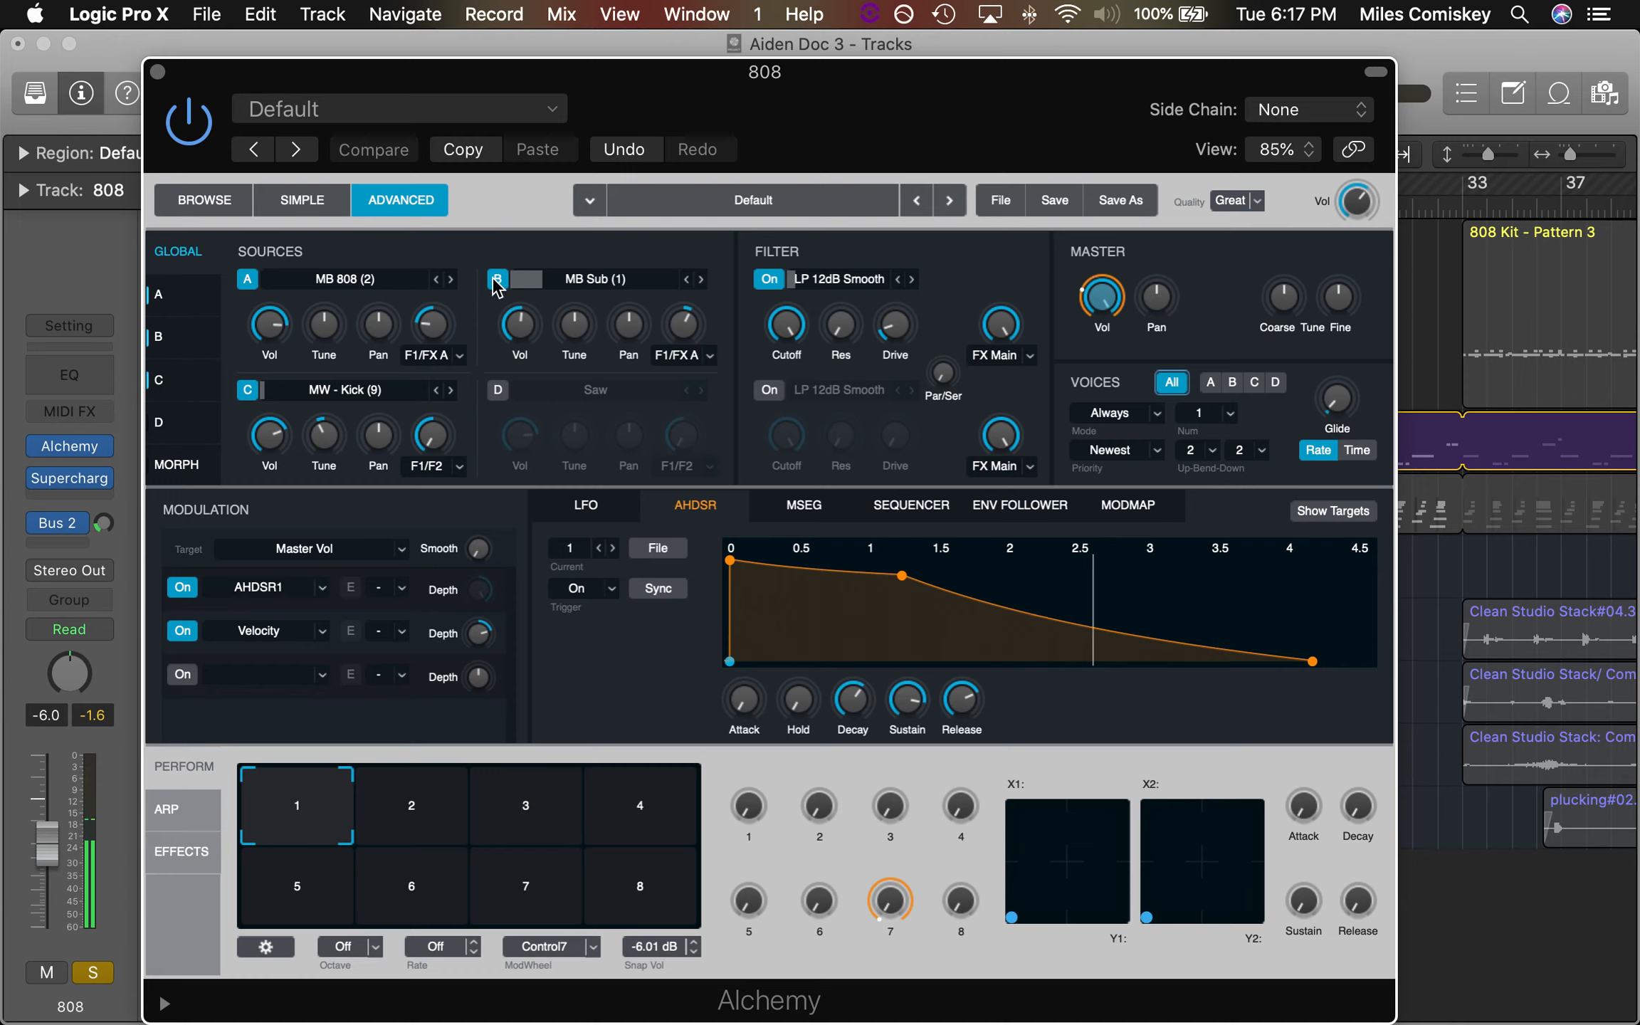
left_click(498, 279)
left_click(247, 390)
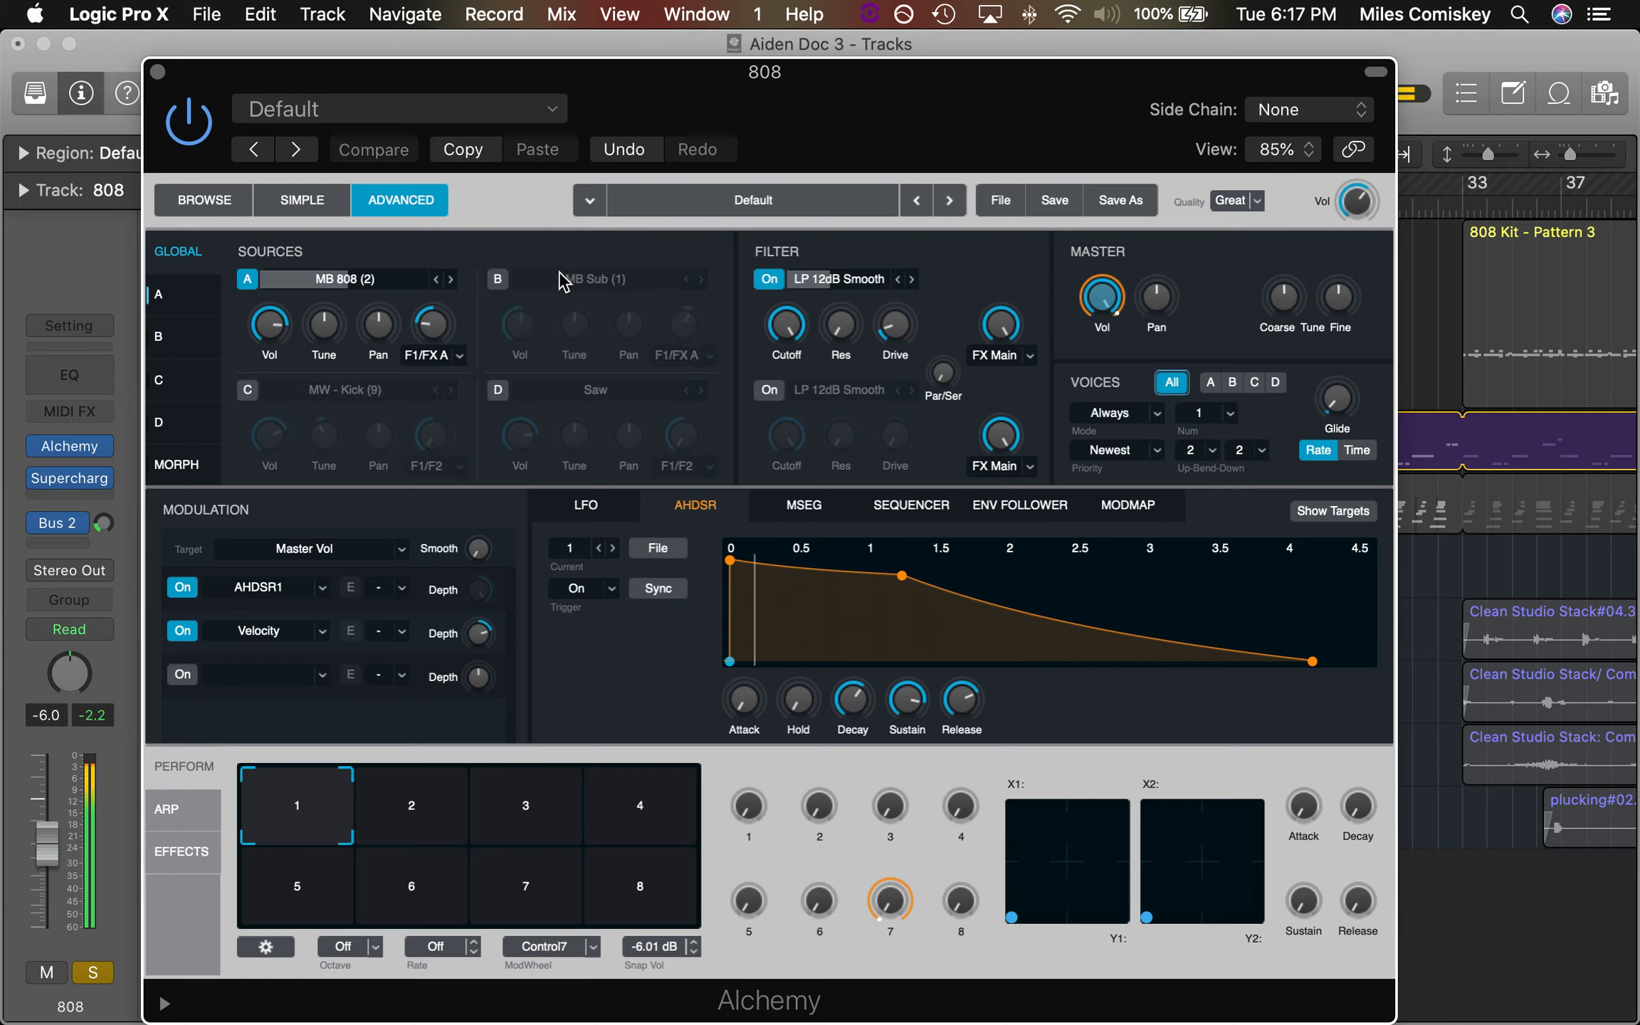
Re-enable Alchemy's MB Sub and MW - Kick sources and close the instrument window
left_click(498, 278)
left_click(249, 392)
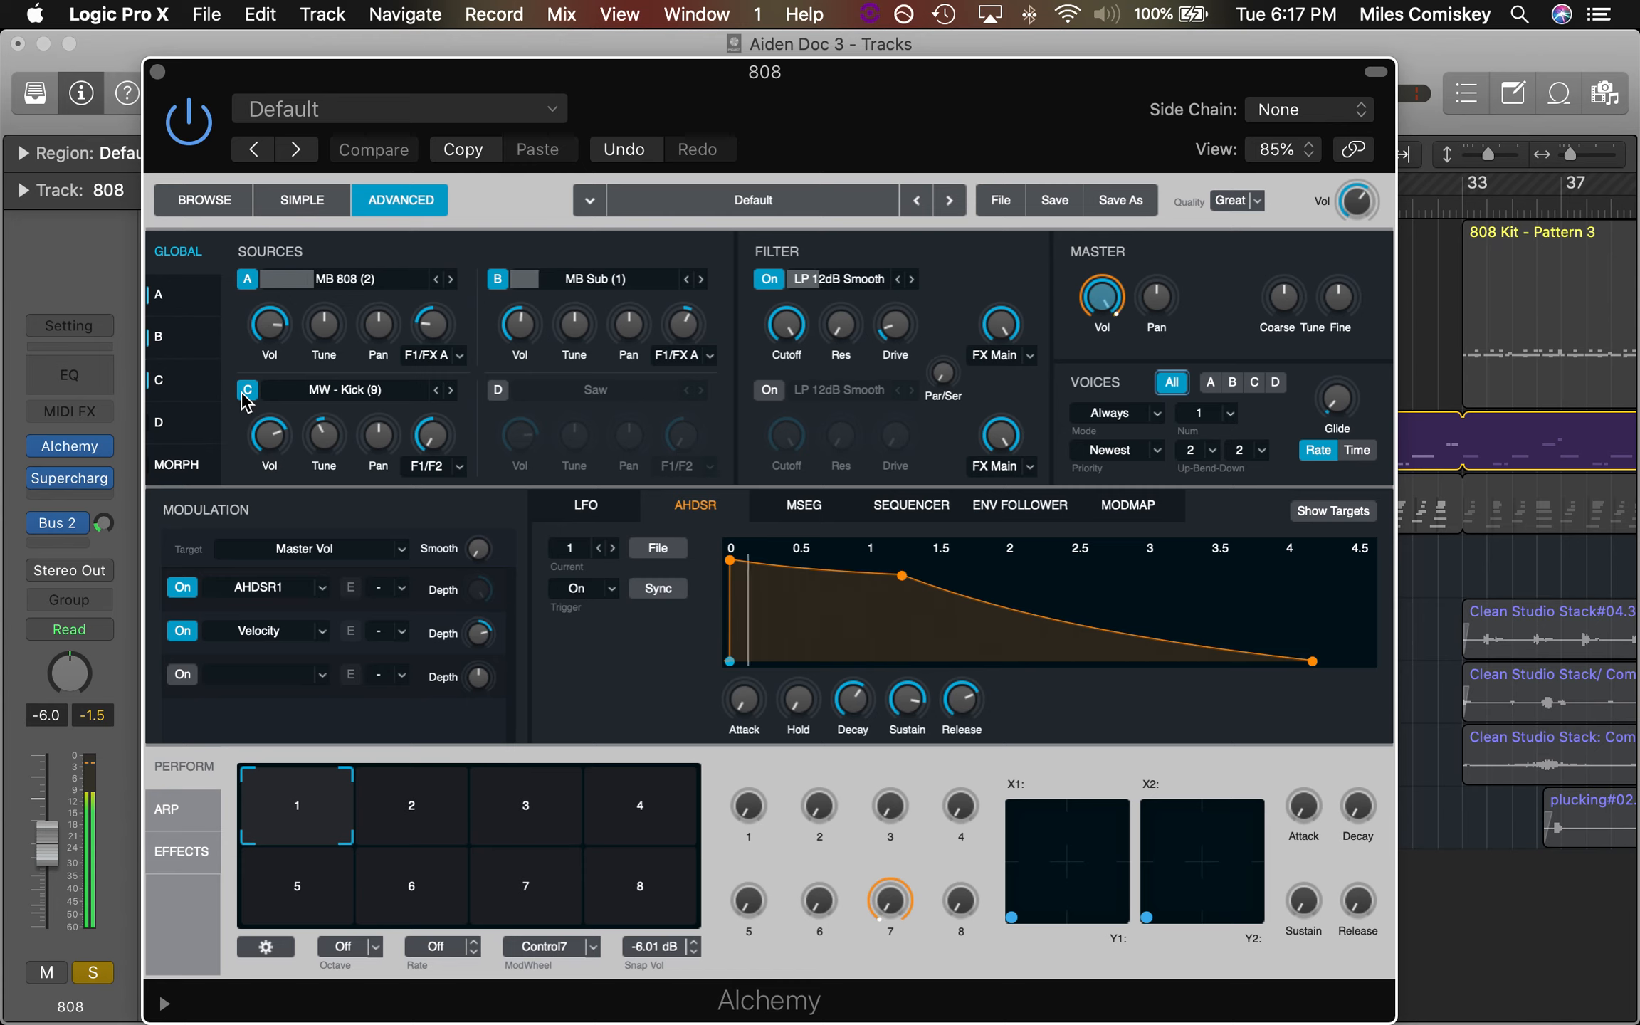
left_click(157, 71)
Unsolo the 808 and audition the bar 9 section with Maschine soloed, then with all tracks
left_click(453, 454)
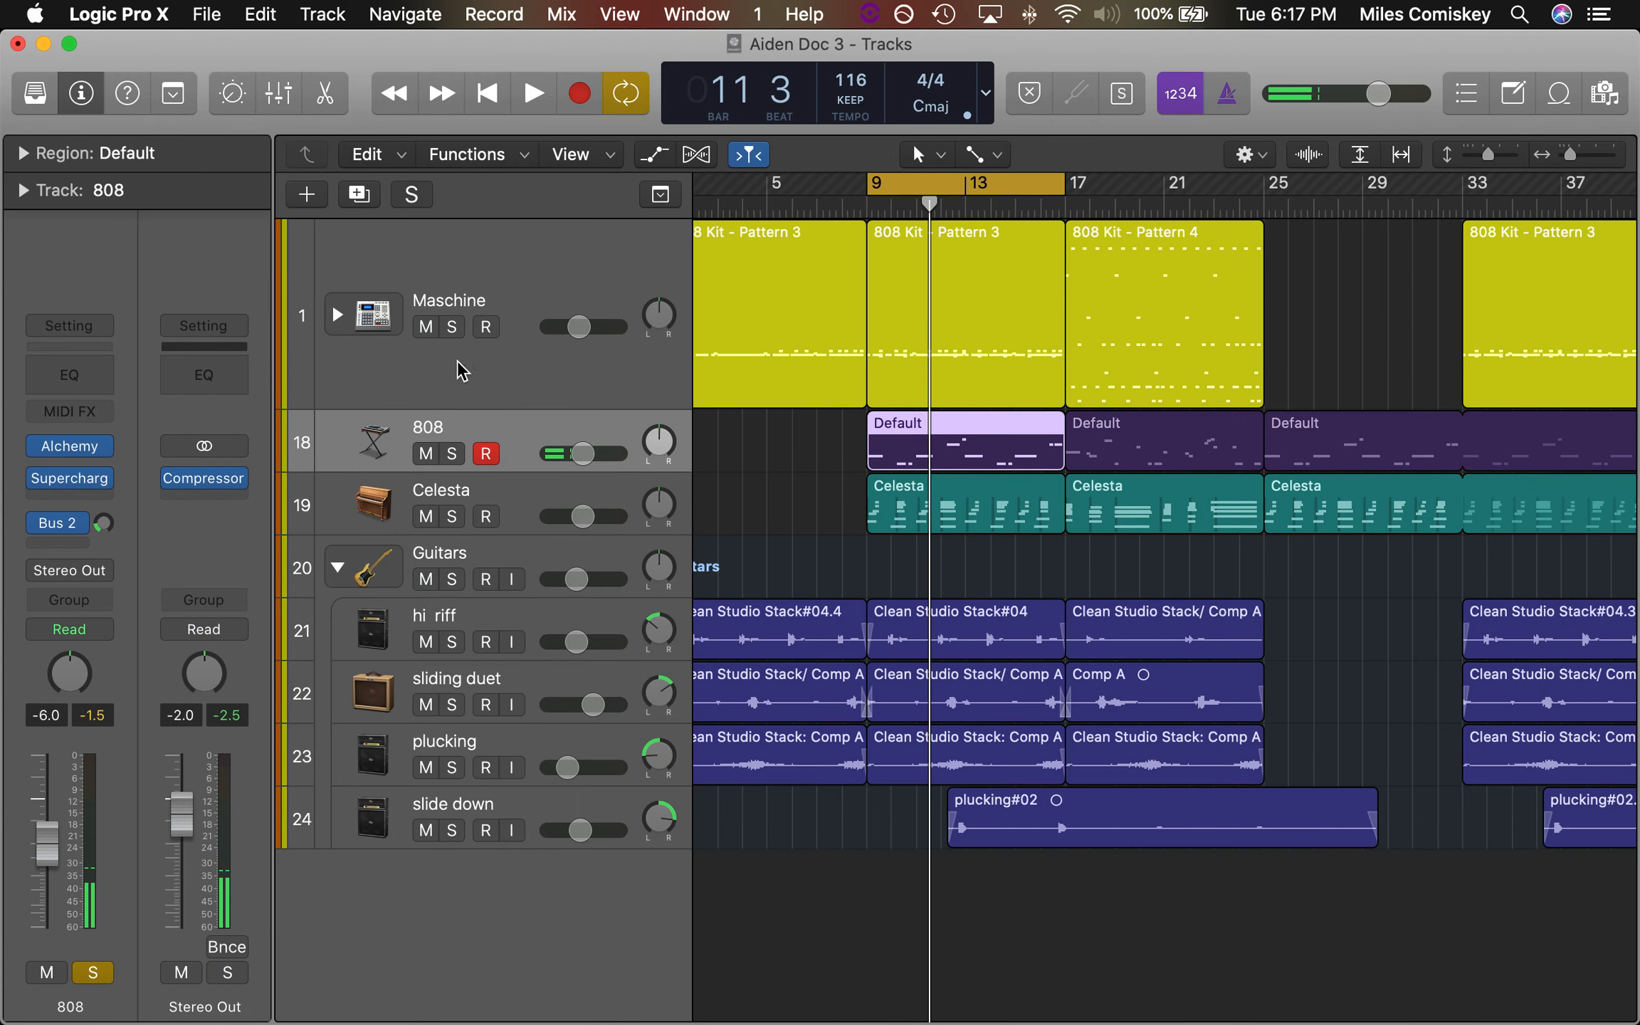
left_click(453, 326)
key("space")
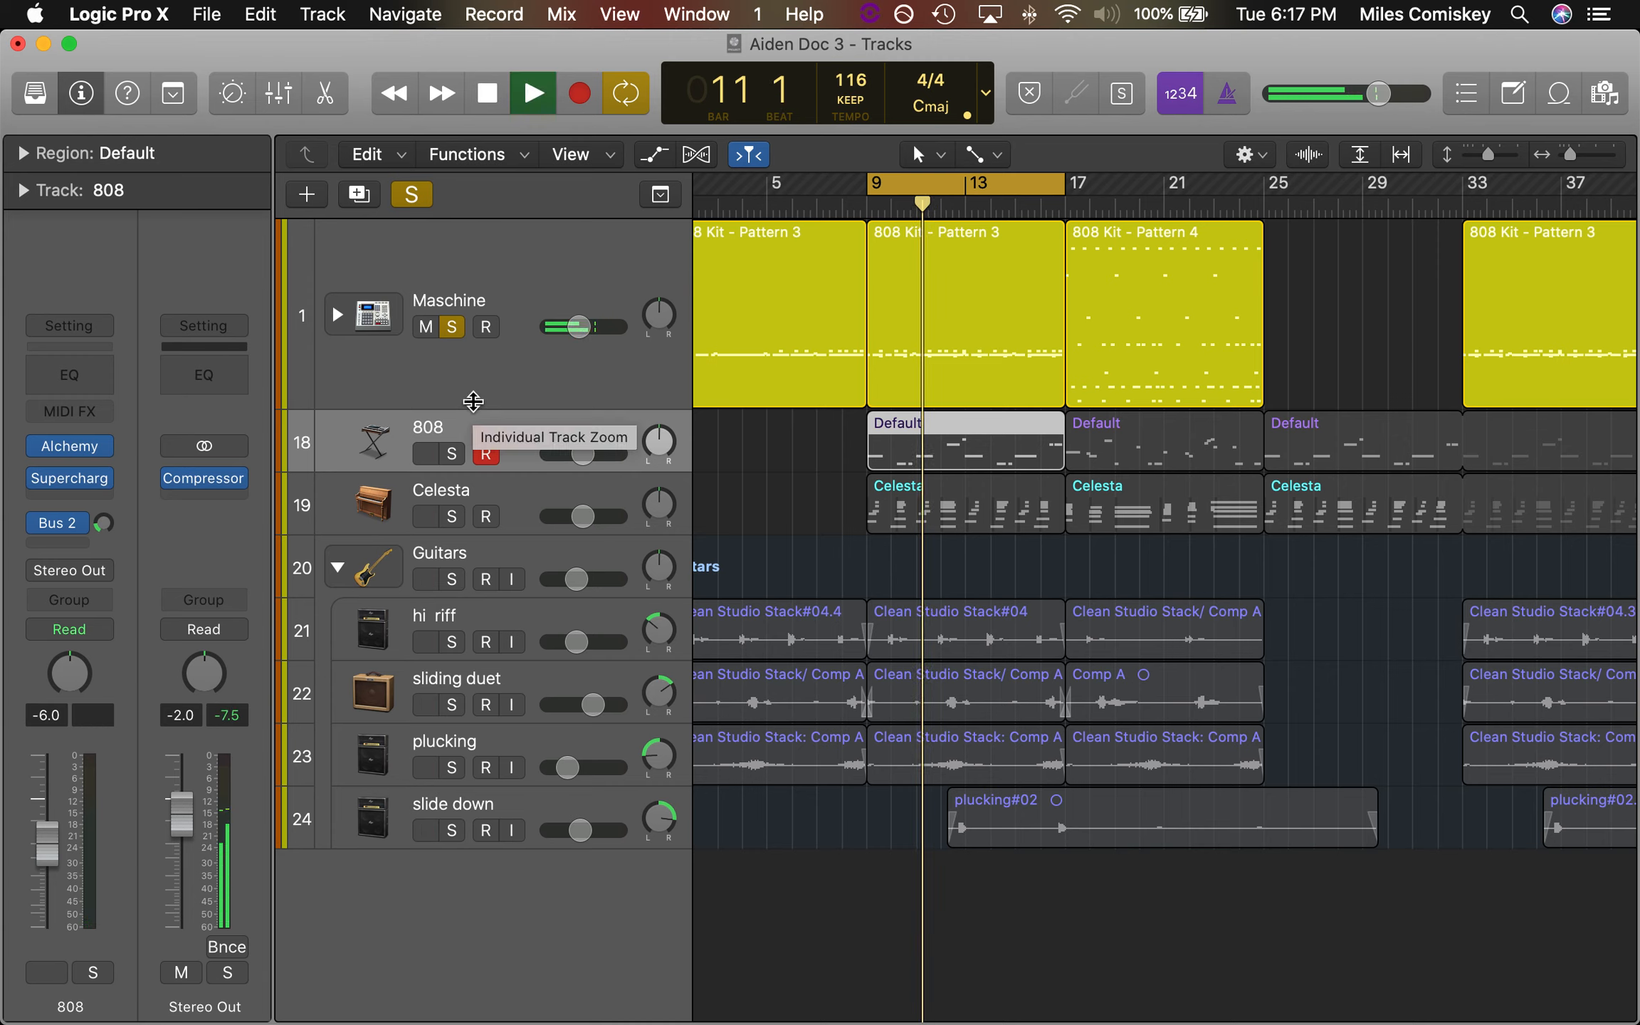
left_click(455, 327)
key("space")
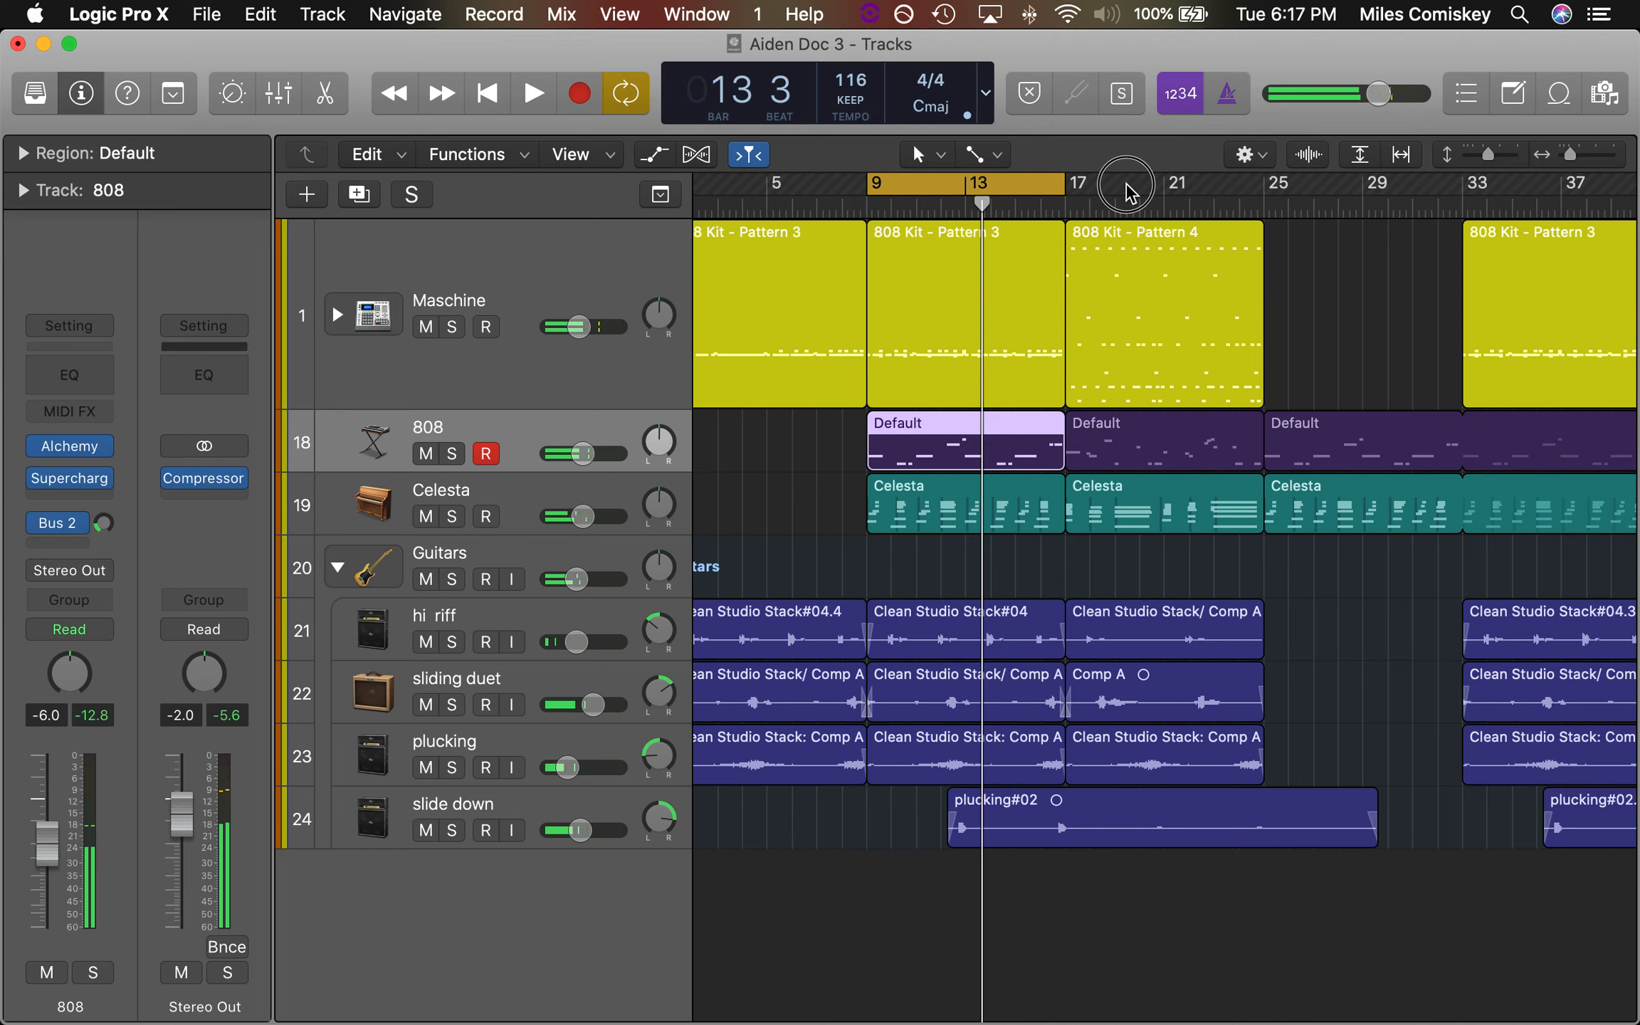
Move the cycle range to bars 17 to 25 and play that section with all tracks
key("shift+super+period")
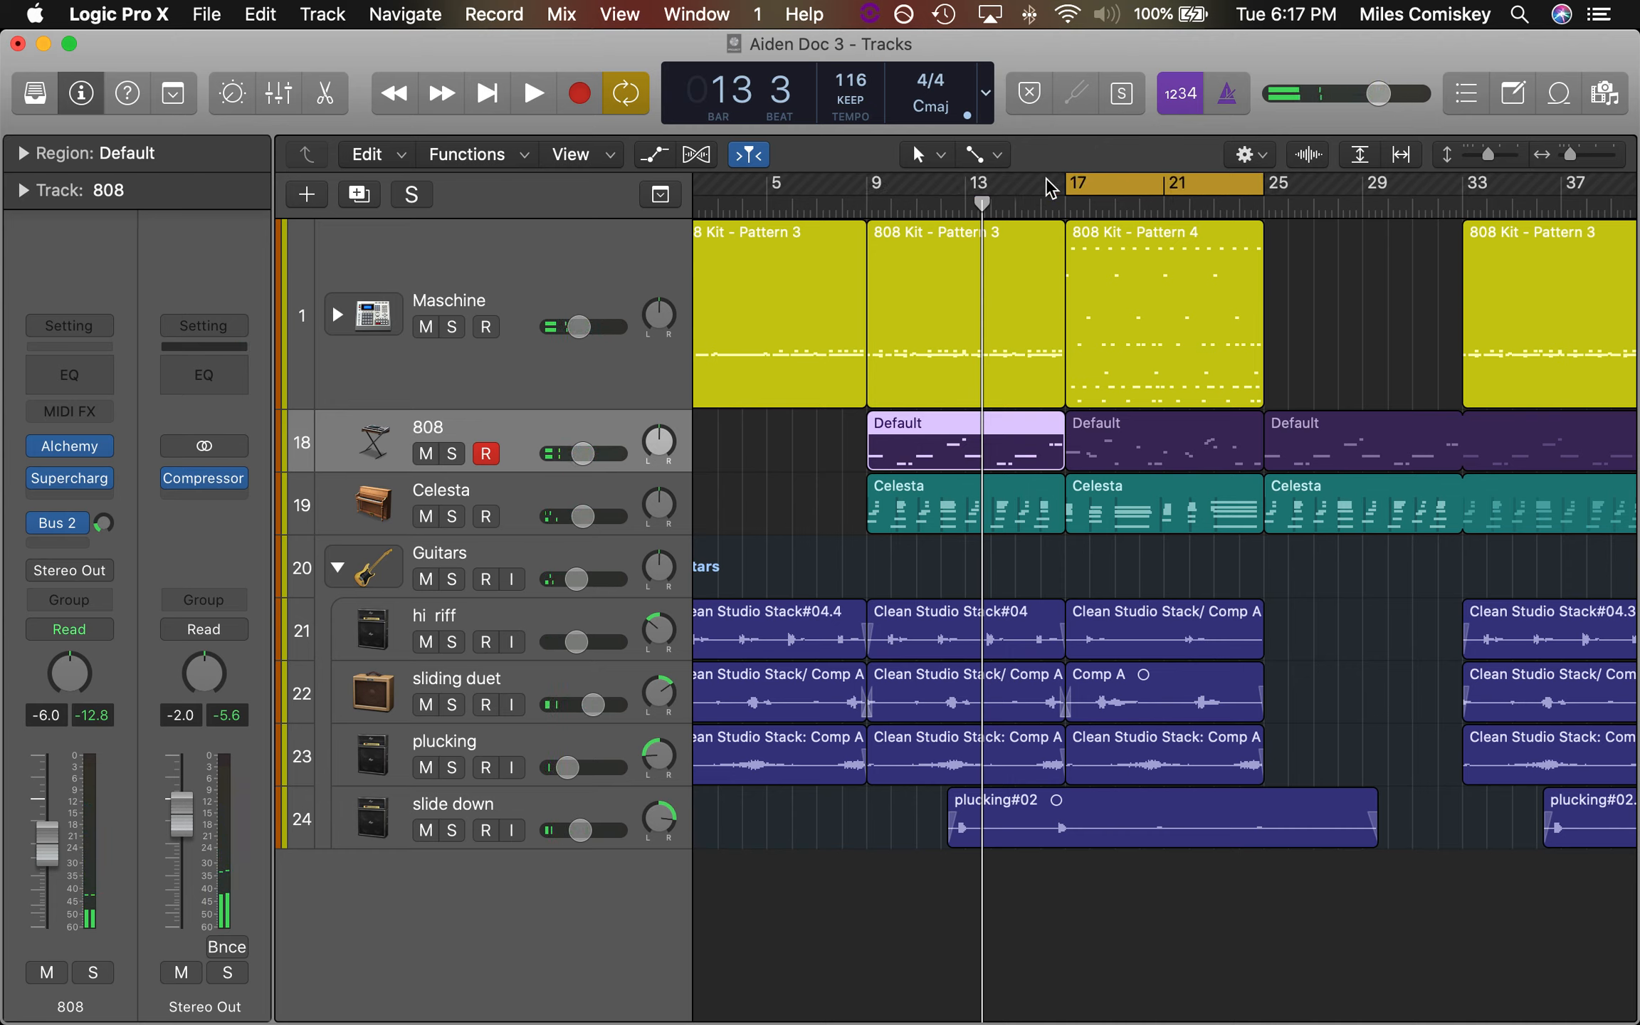
key("space")
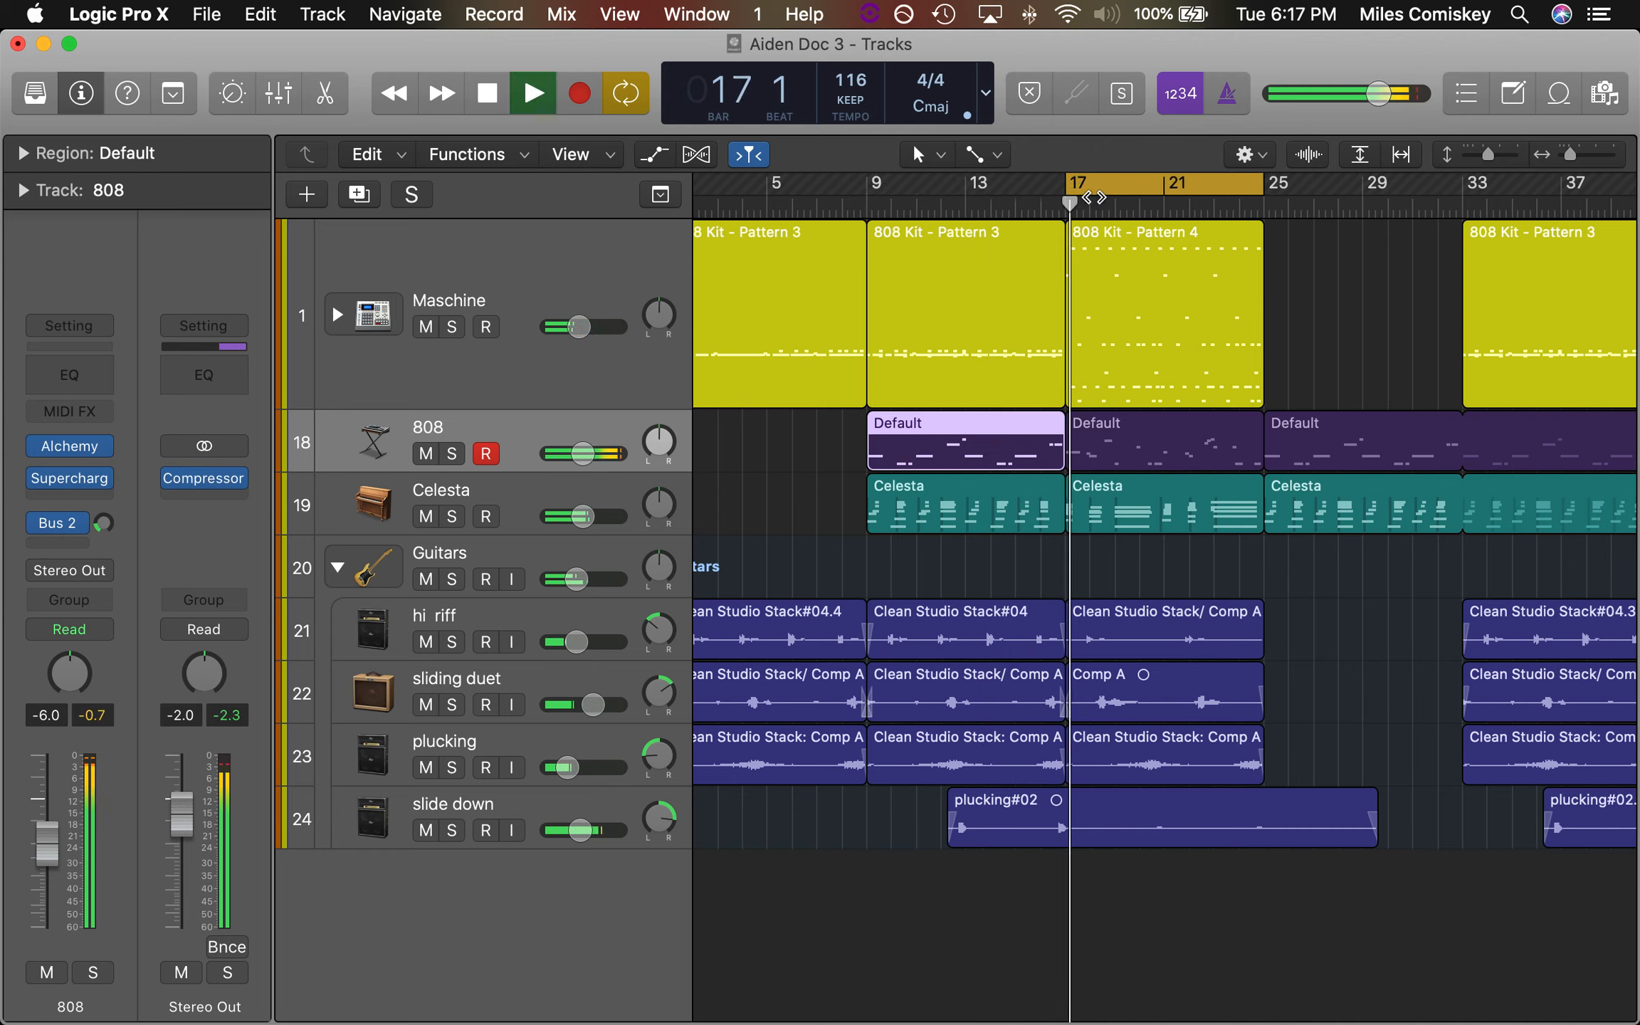
key("space")
Solo the Maschine track and play its drum pattern from bar 17
left_click(453, 326)
key("space")
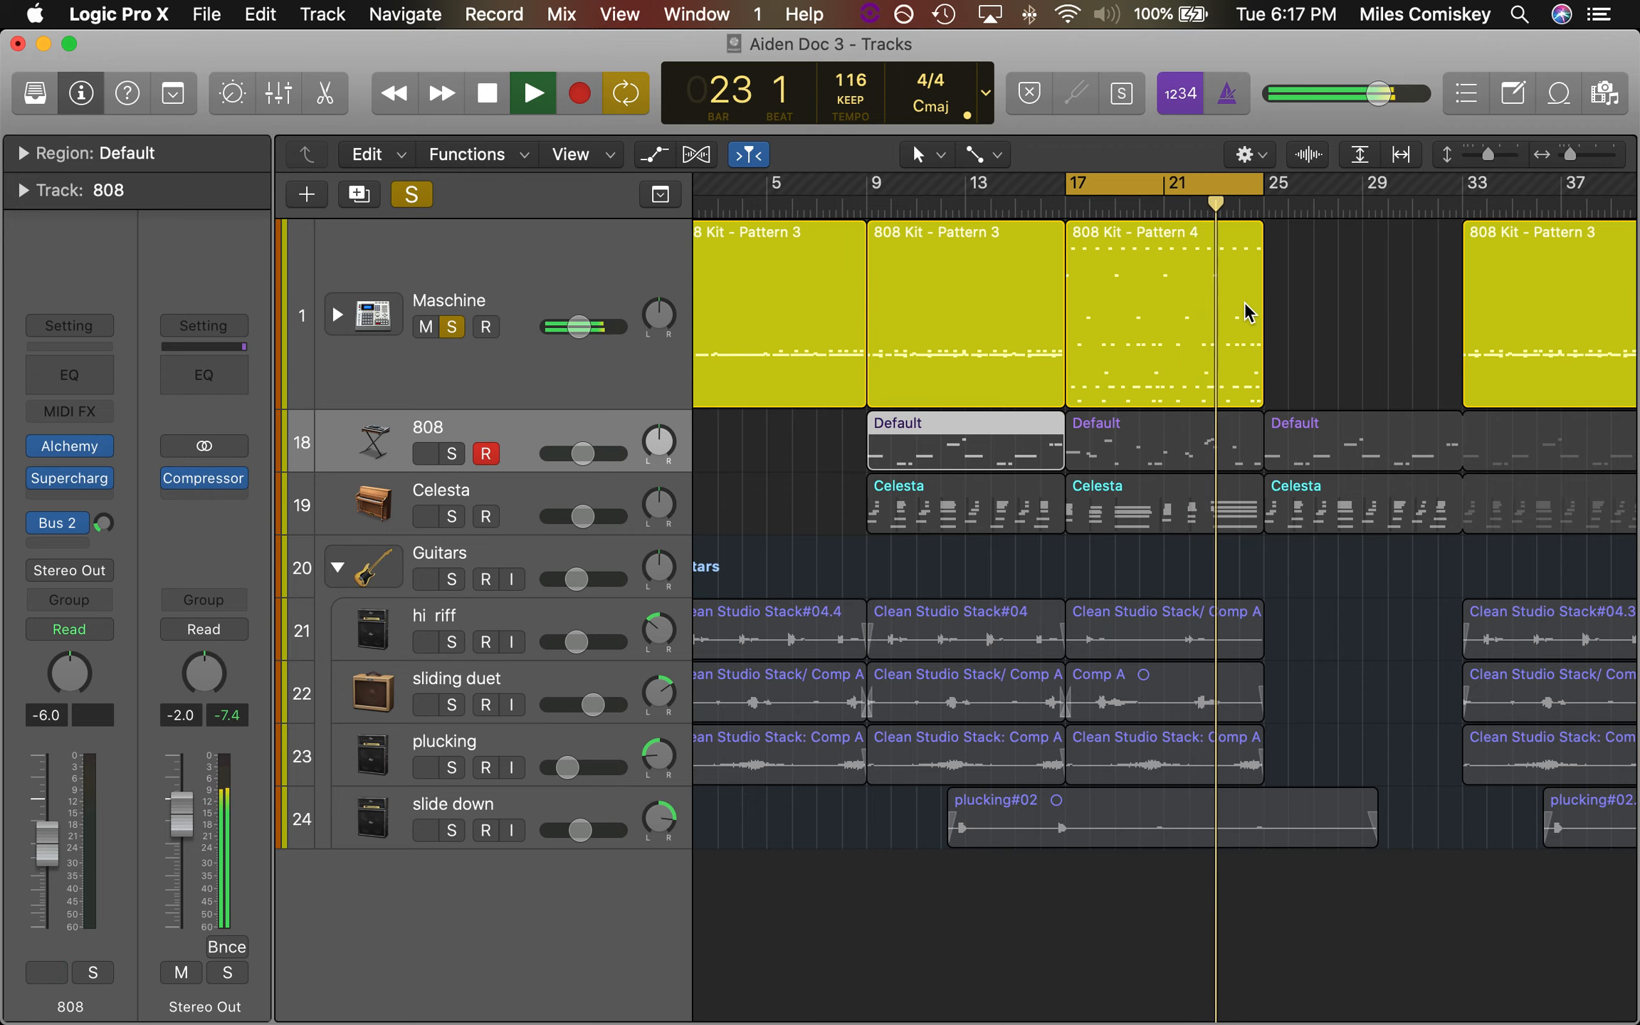
key("space")
Show the 808 Kit - Pattern 4 region in the Piano Roll and alternately sound C2 and the pitch a semitone above it
double_click(1137, 309)
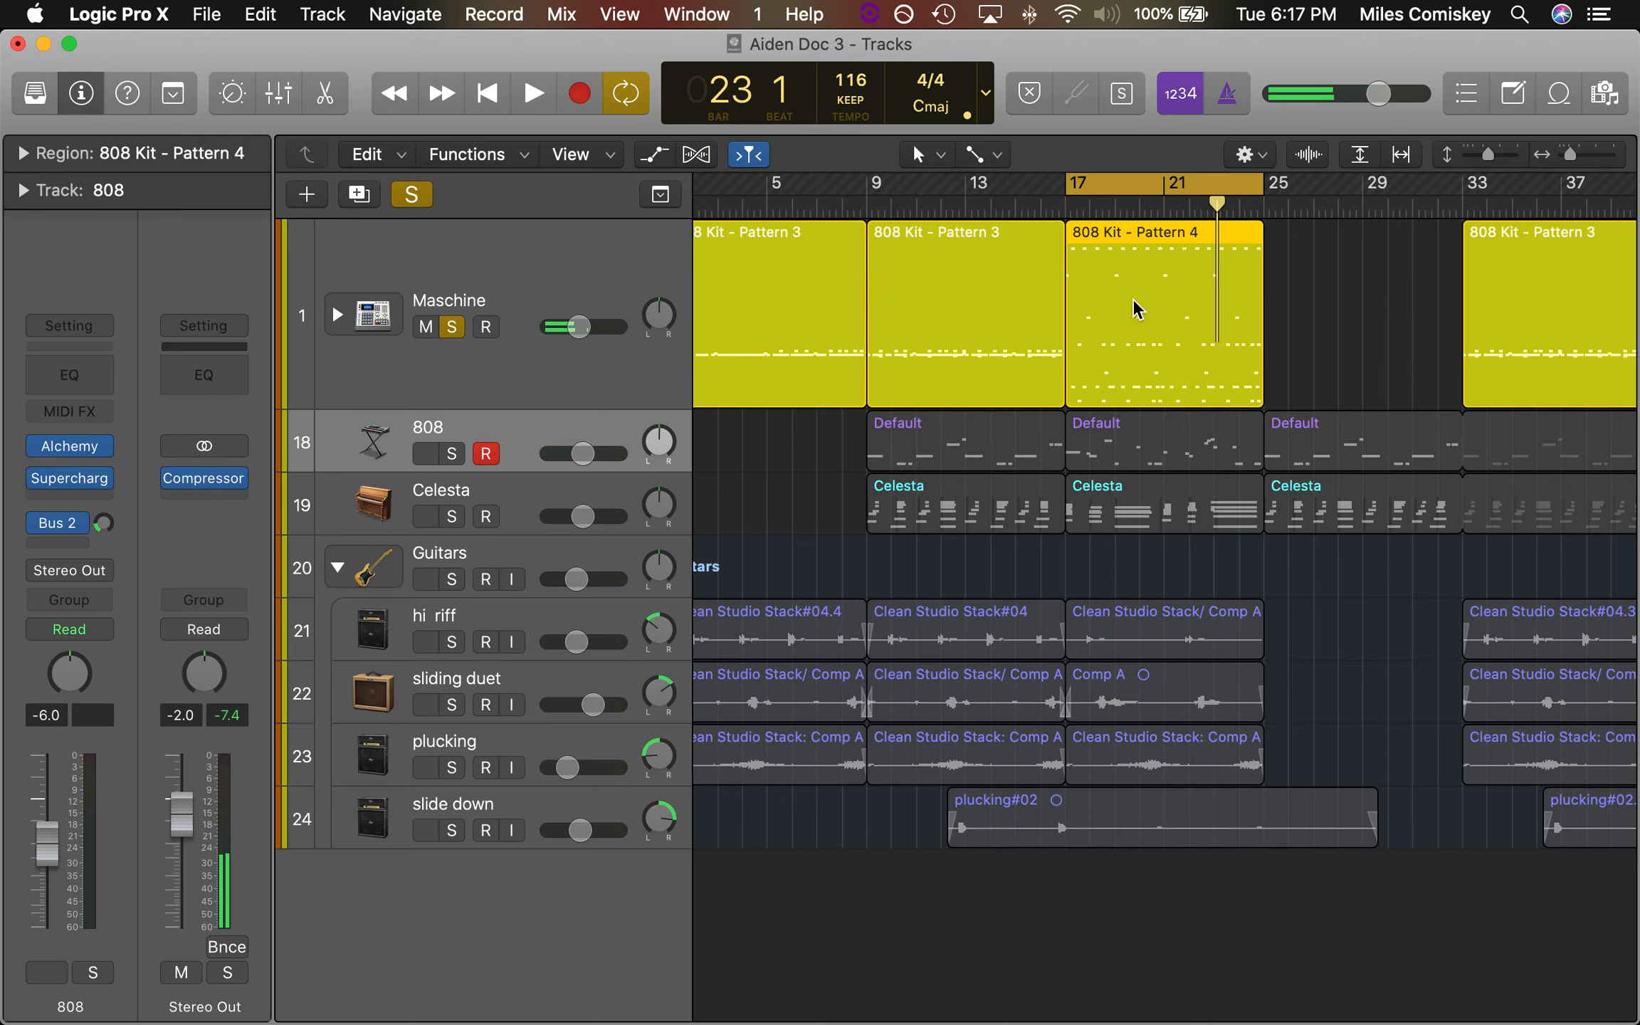
left_click(981, 400)
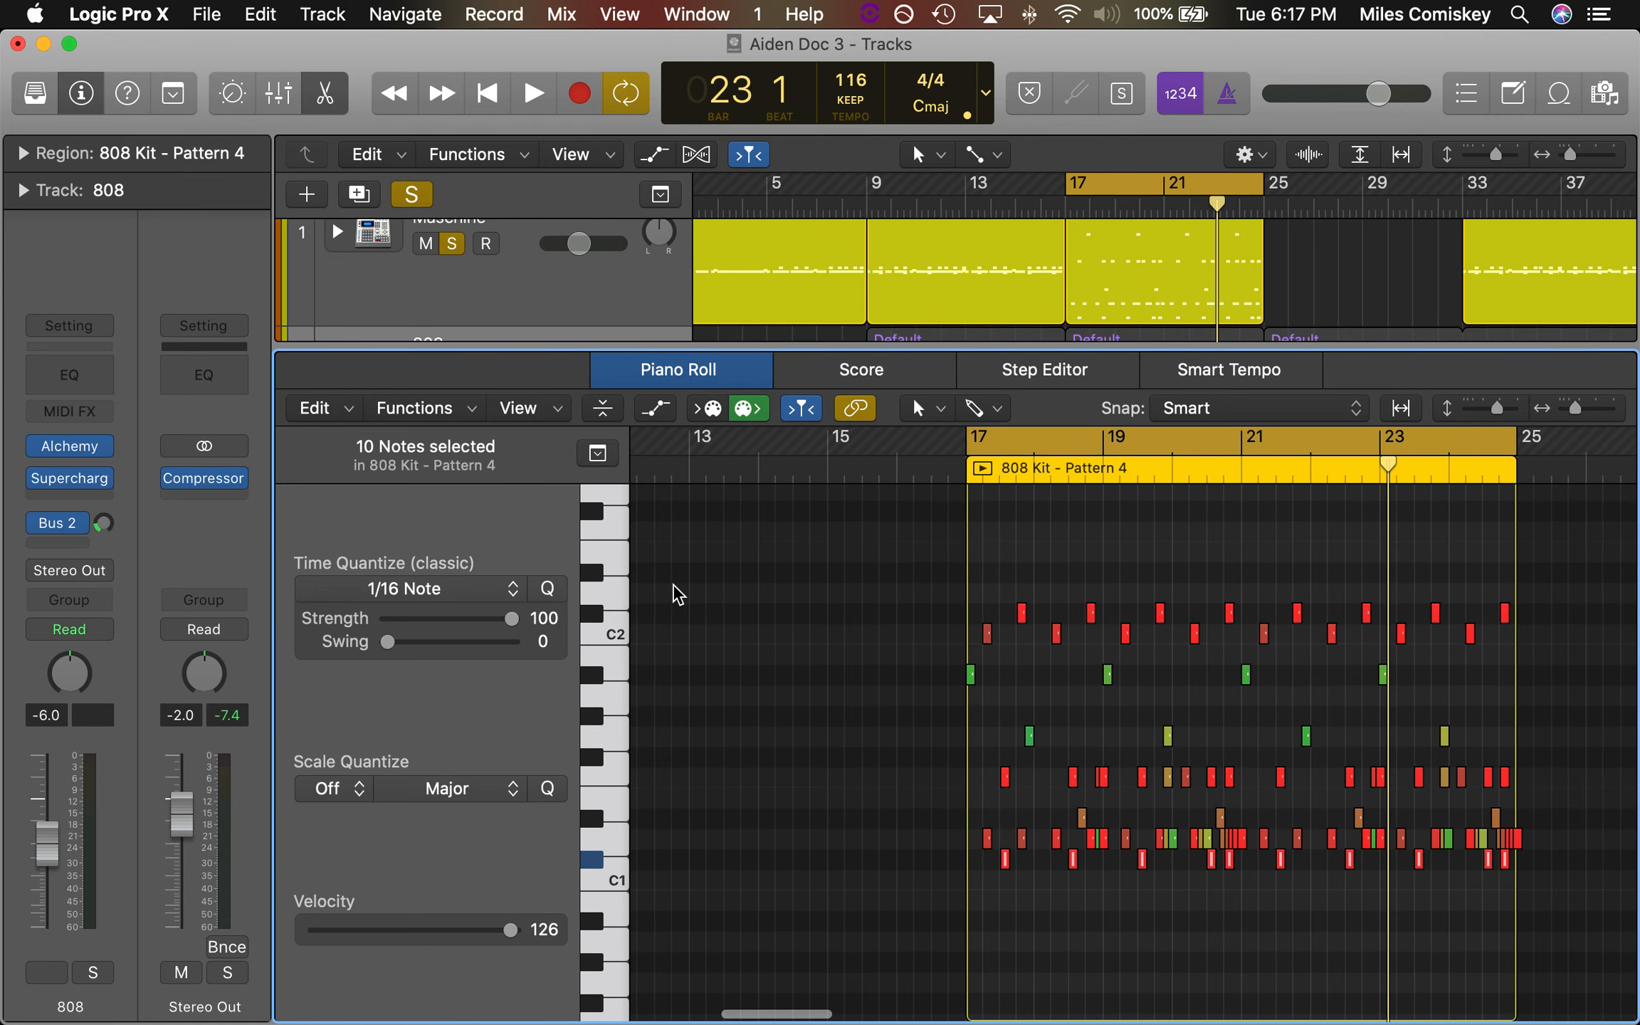
left_click(598, 617)
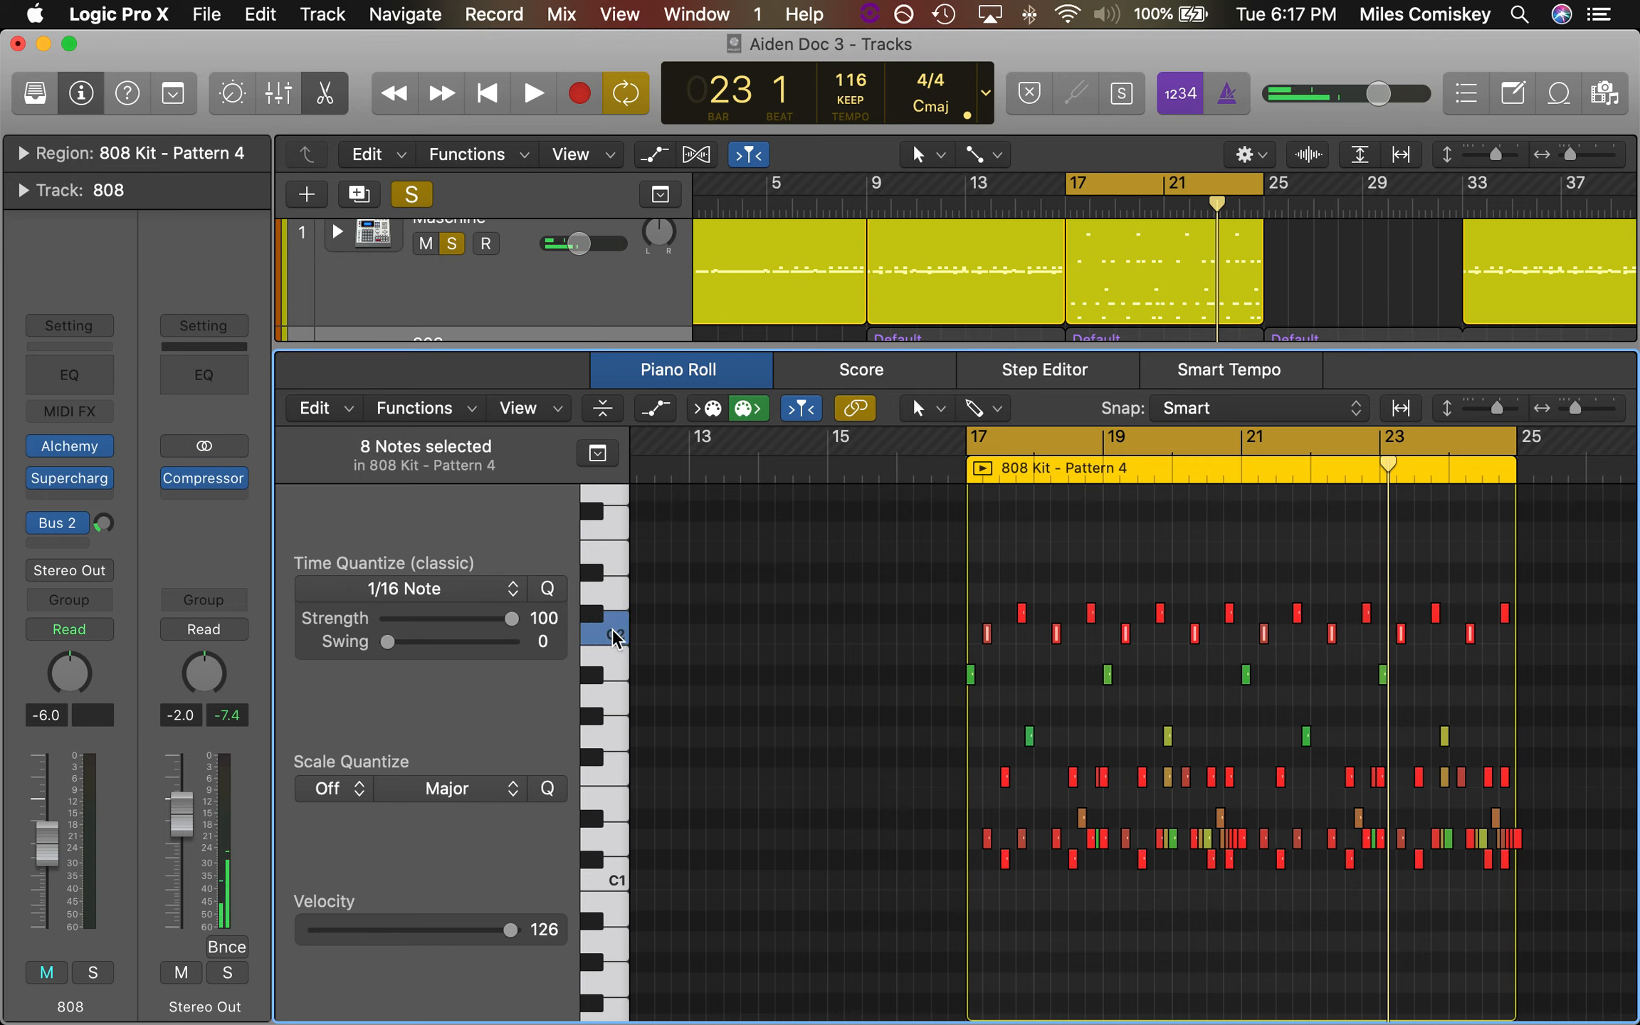
left_click(598, 615)
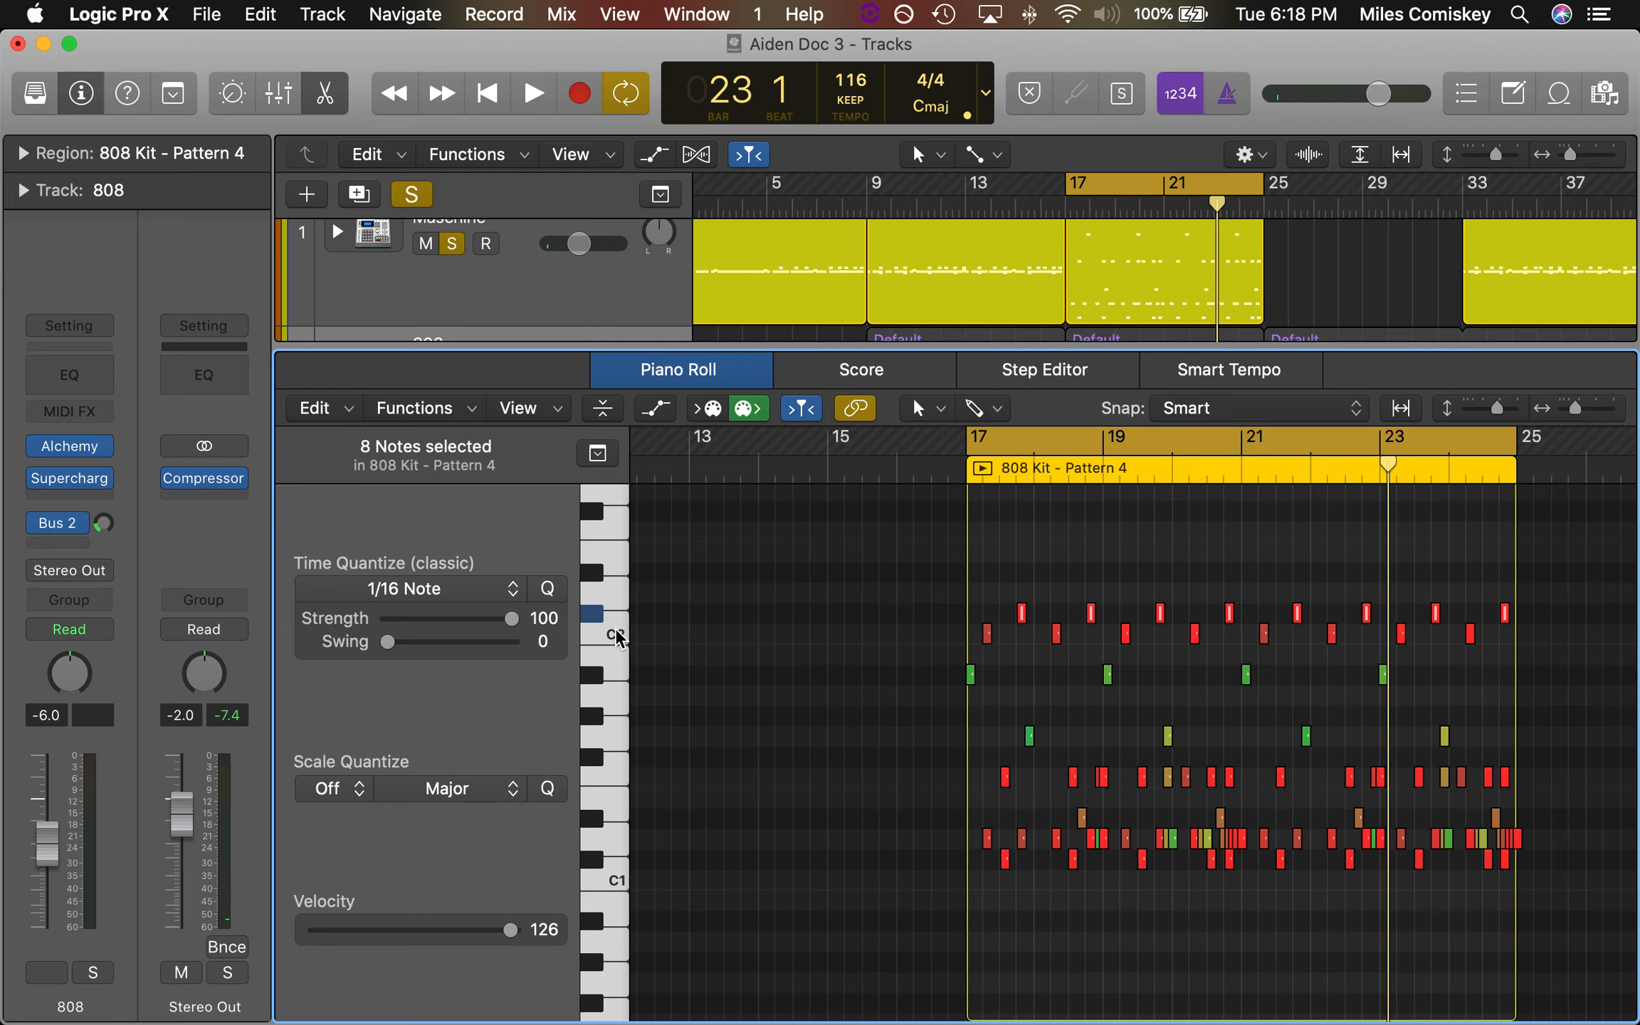
left_click(595, 616)
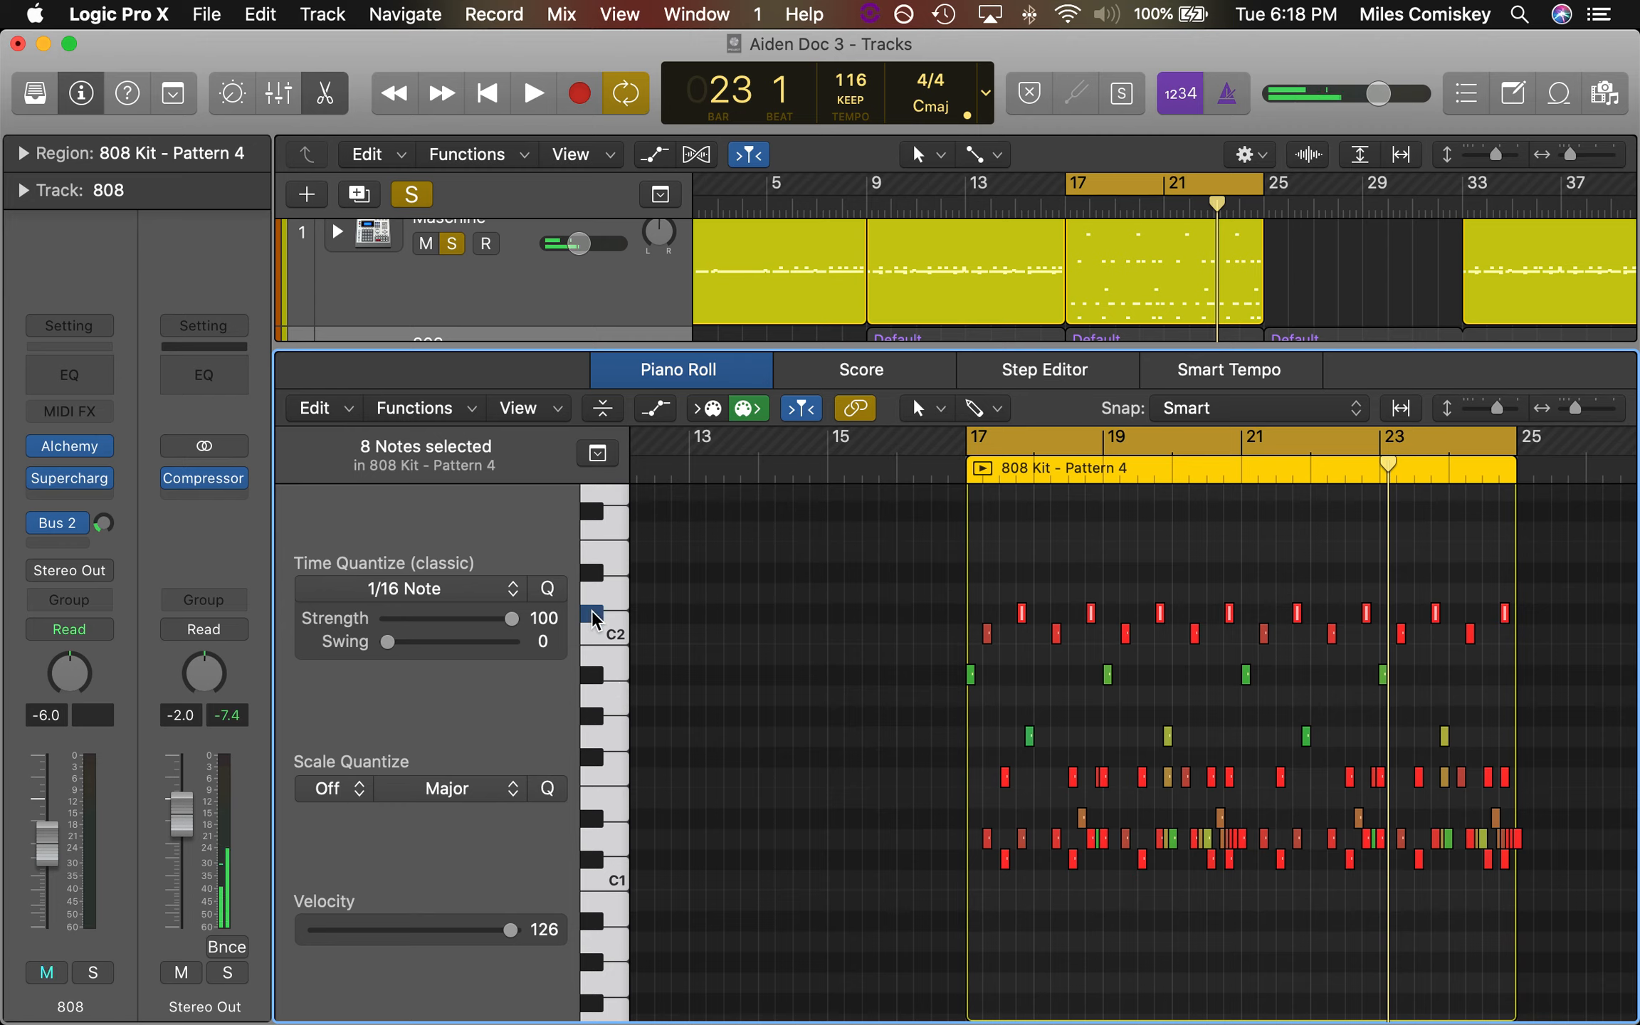
left_click(618, 636)
left_click(595, 616)
left_click(618, 636)
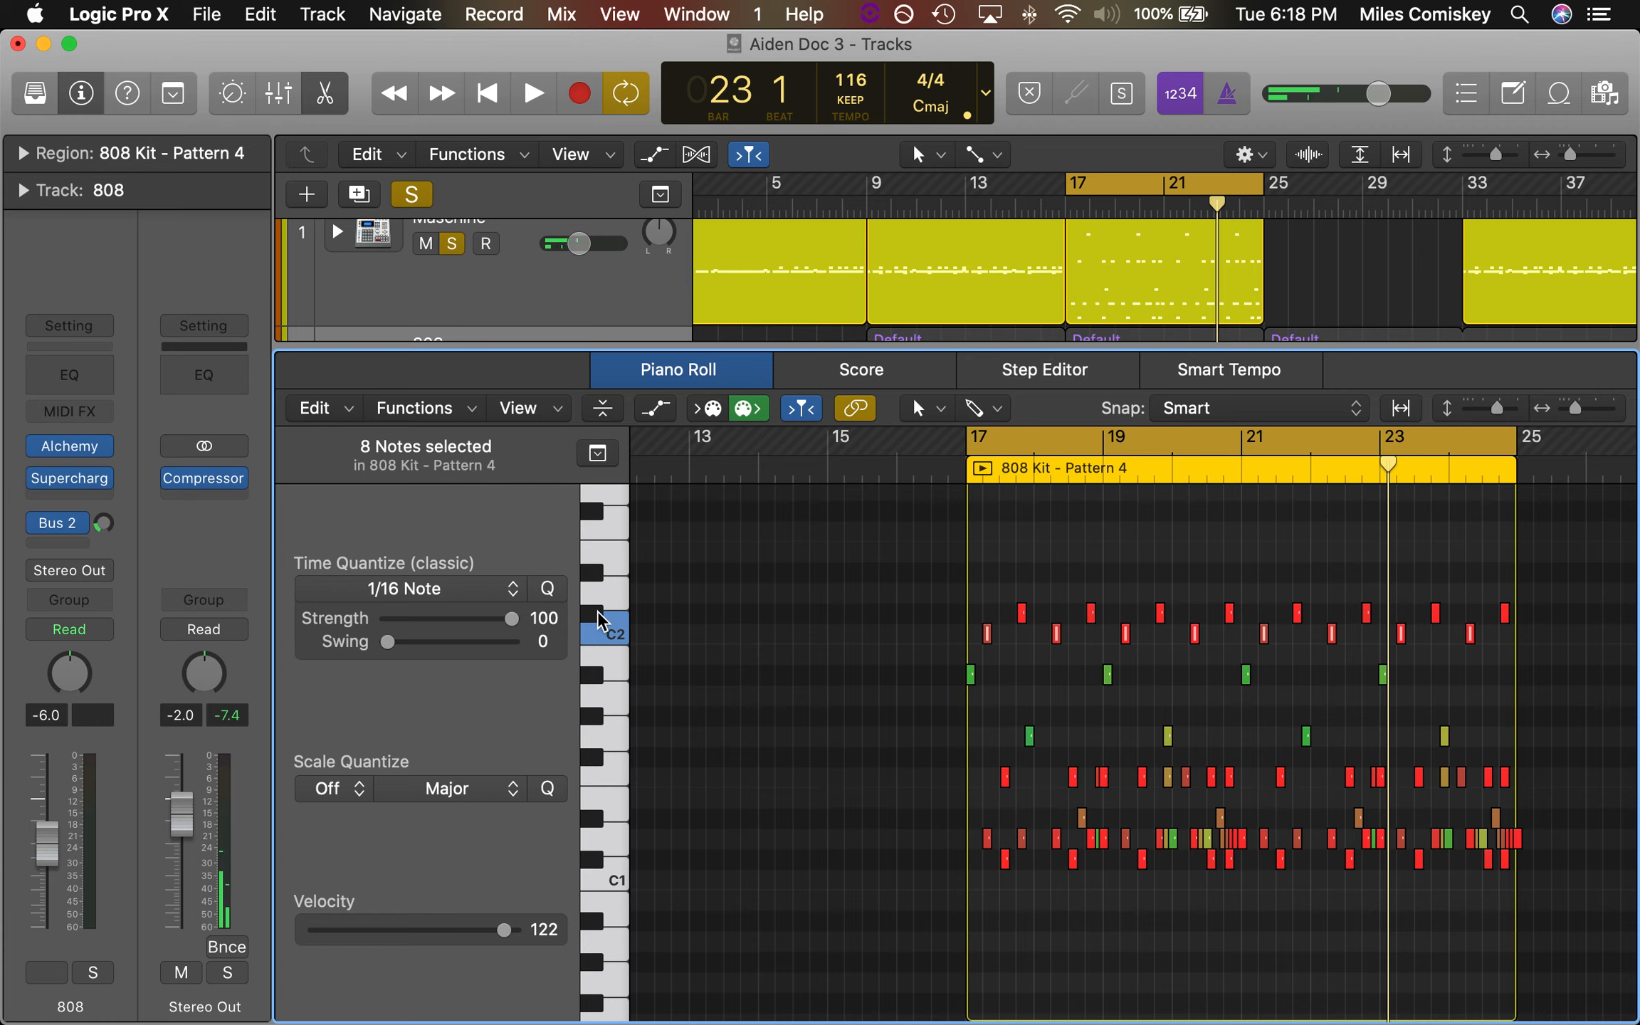
left_click(615, 637)
left_click(599, 620)
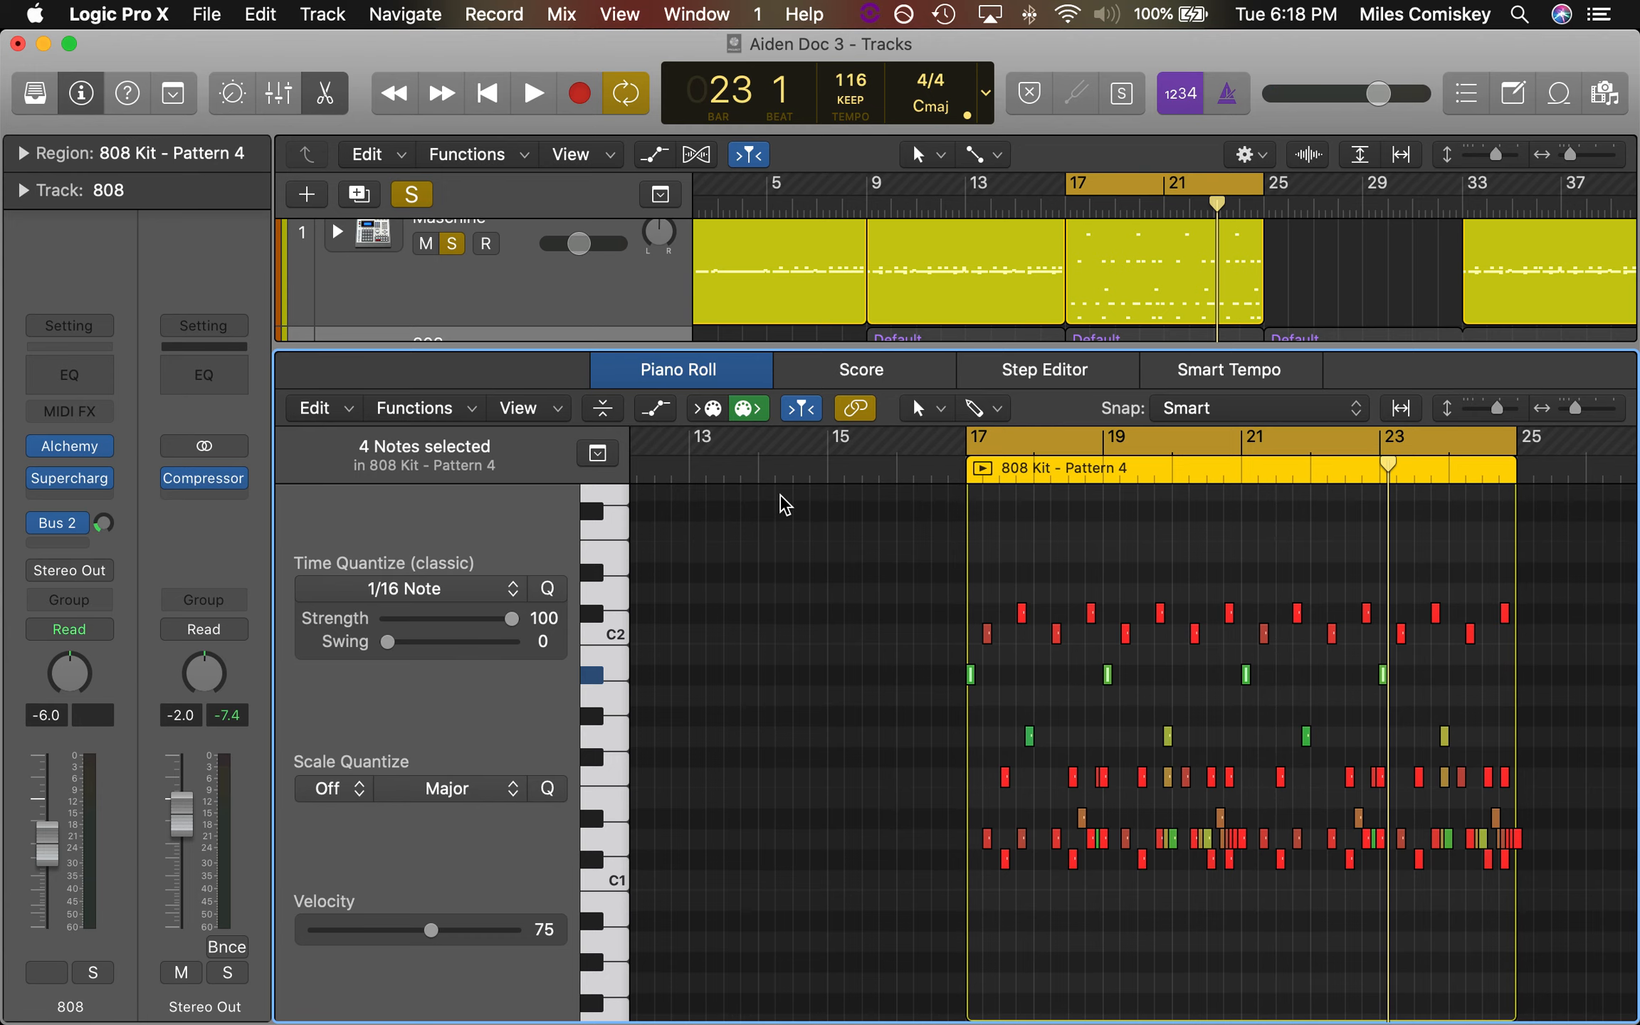
Expand the Maschine stack in the Mixer and select the crash static channel, showing its EQ, effects and sends
key("x")
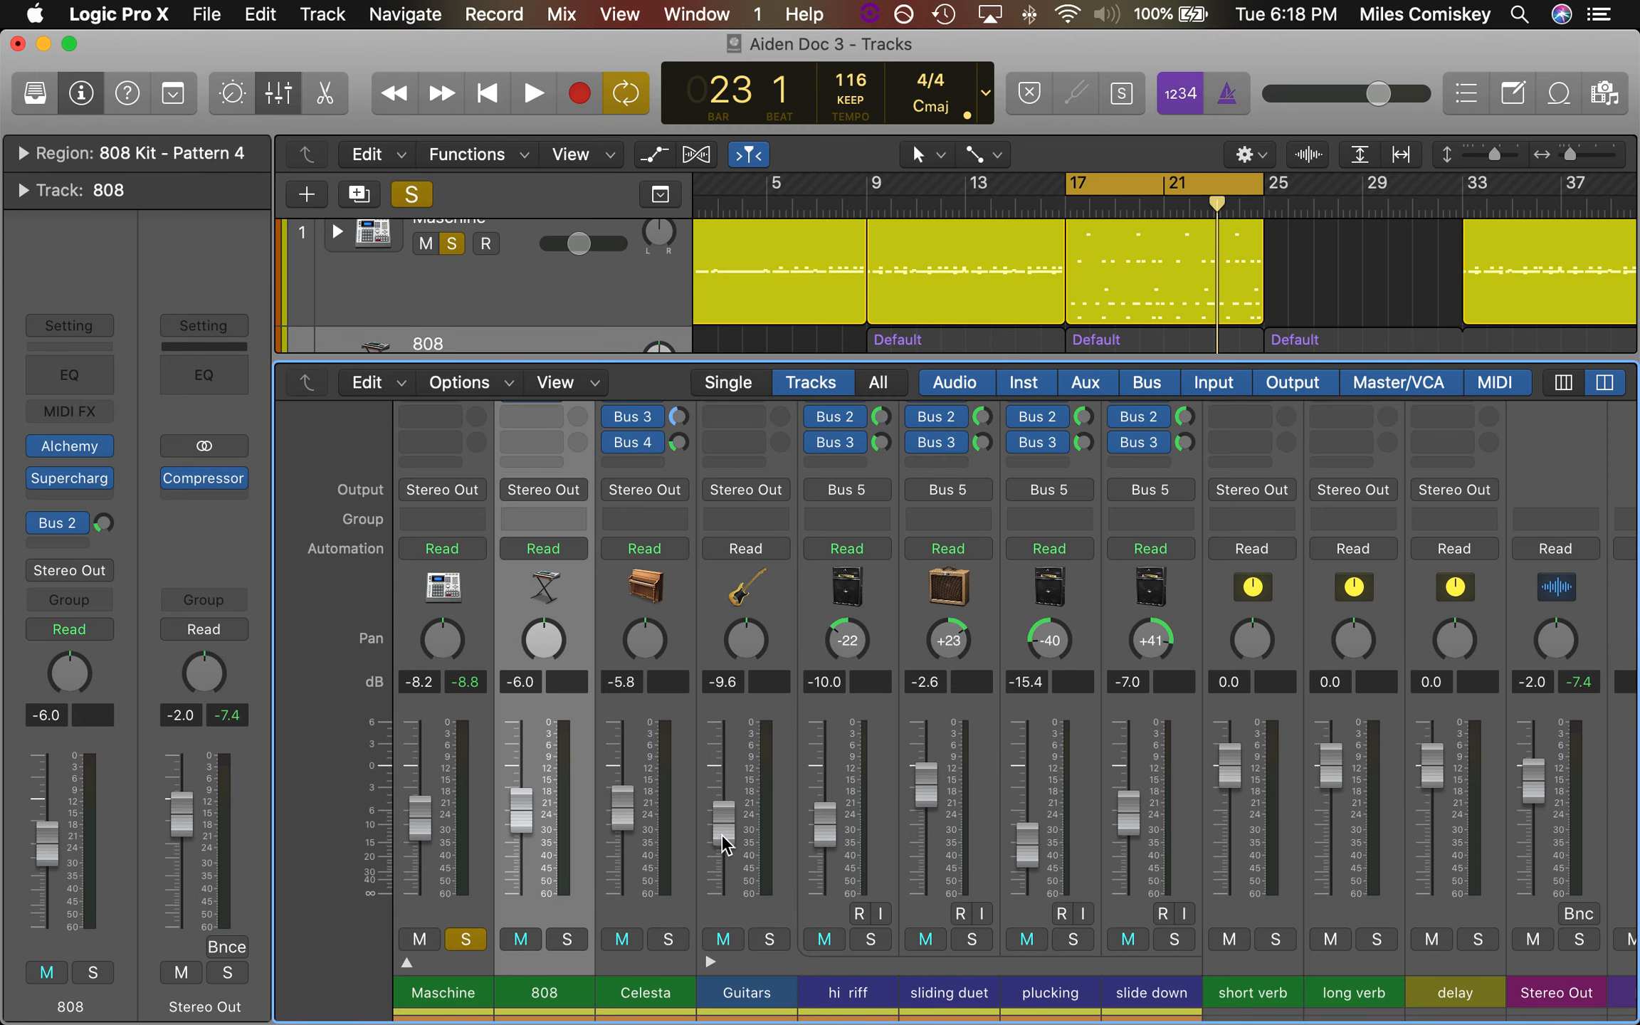
left_click(407, 963)
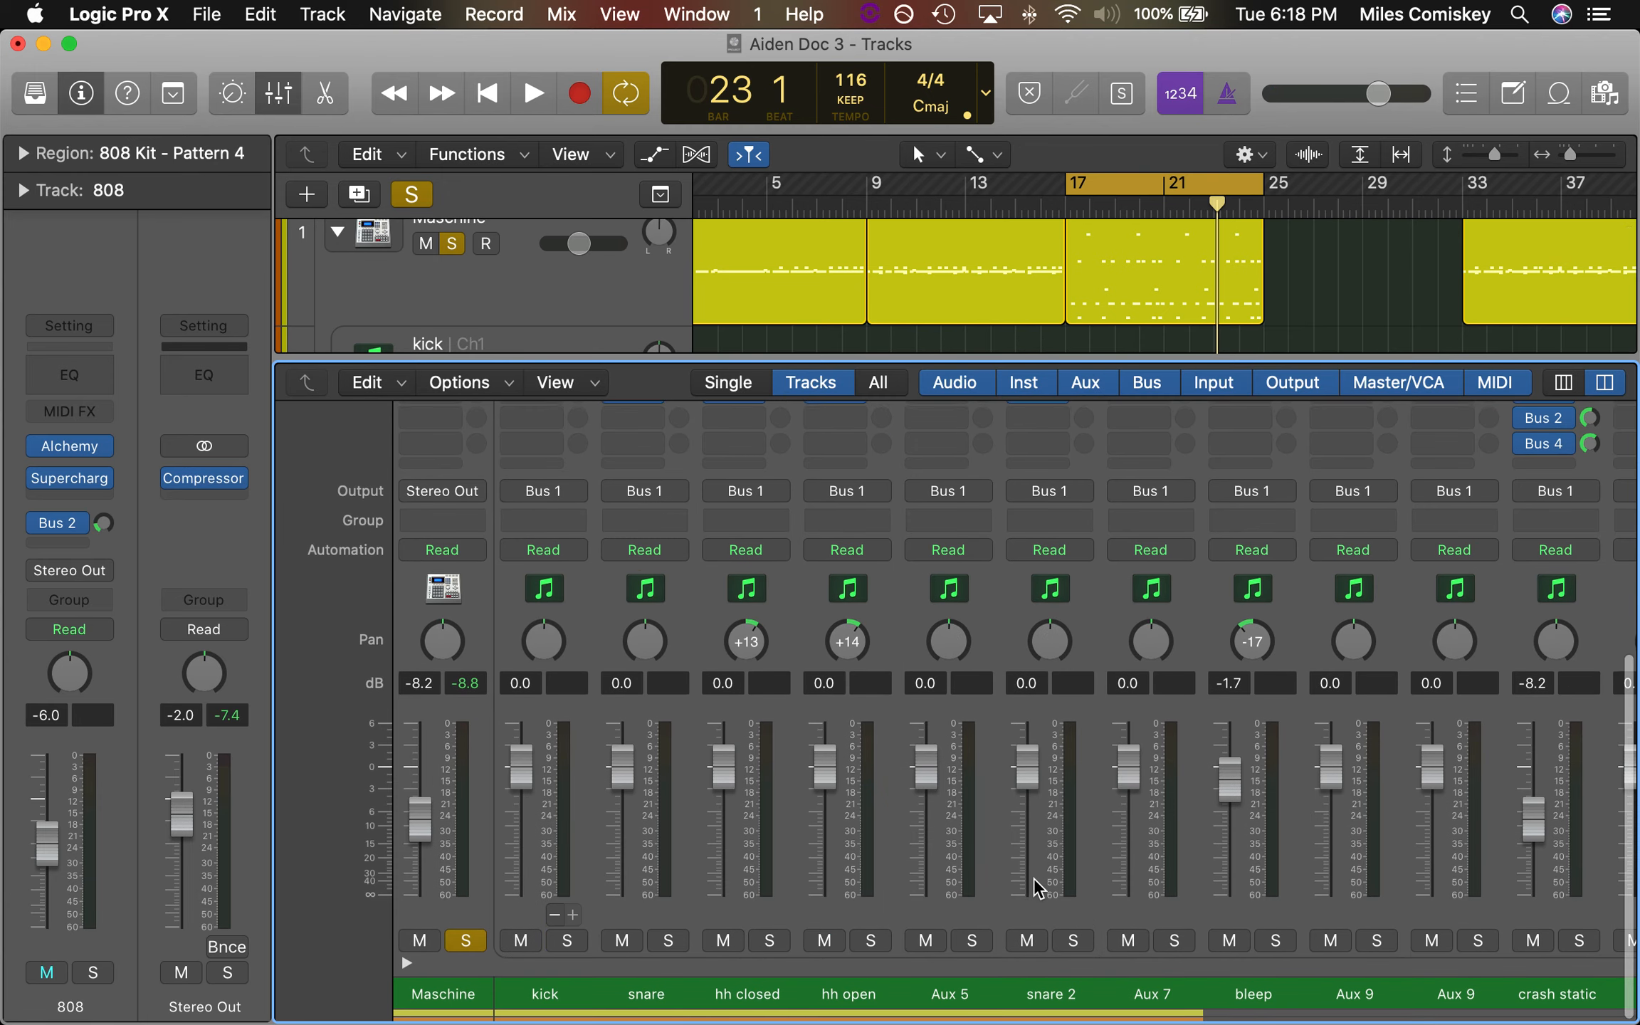
scroll(1032, 886, "up", 4)
key("x")
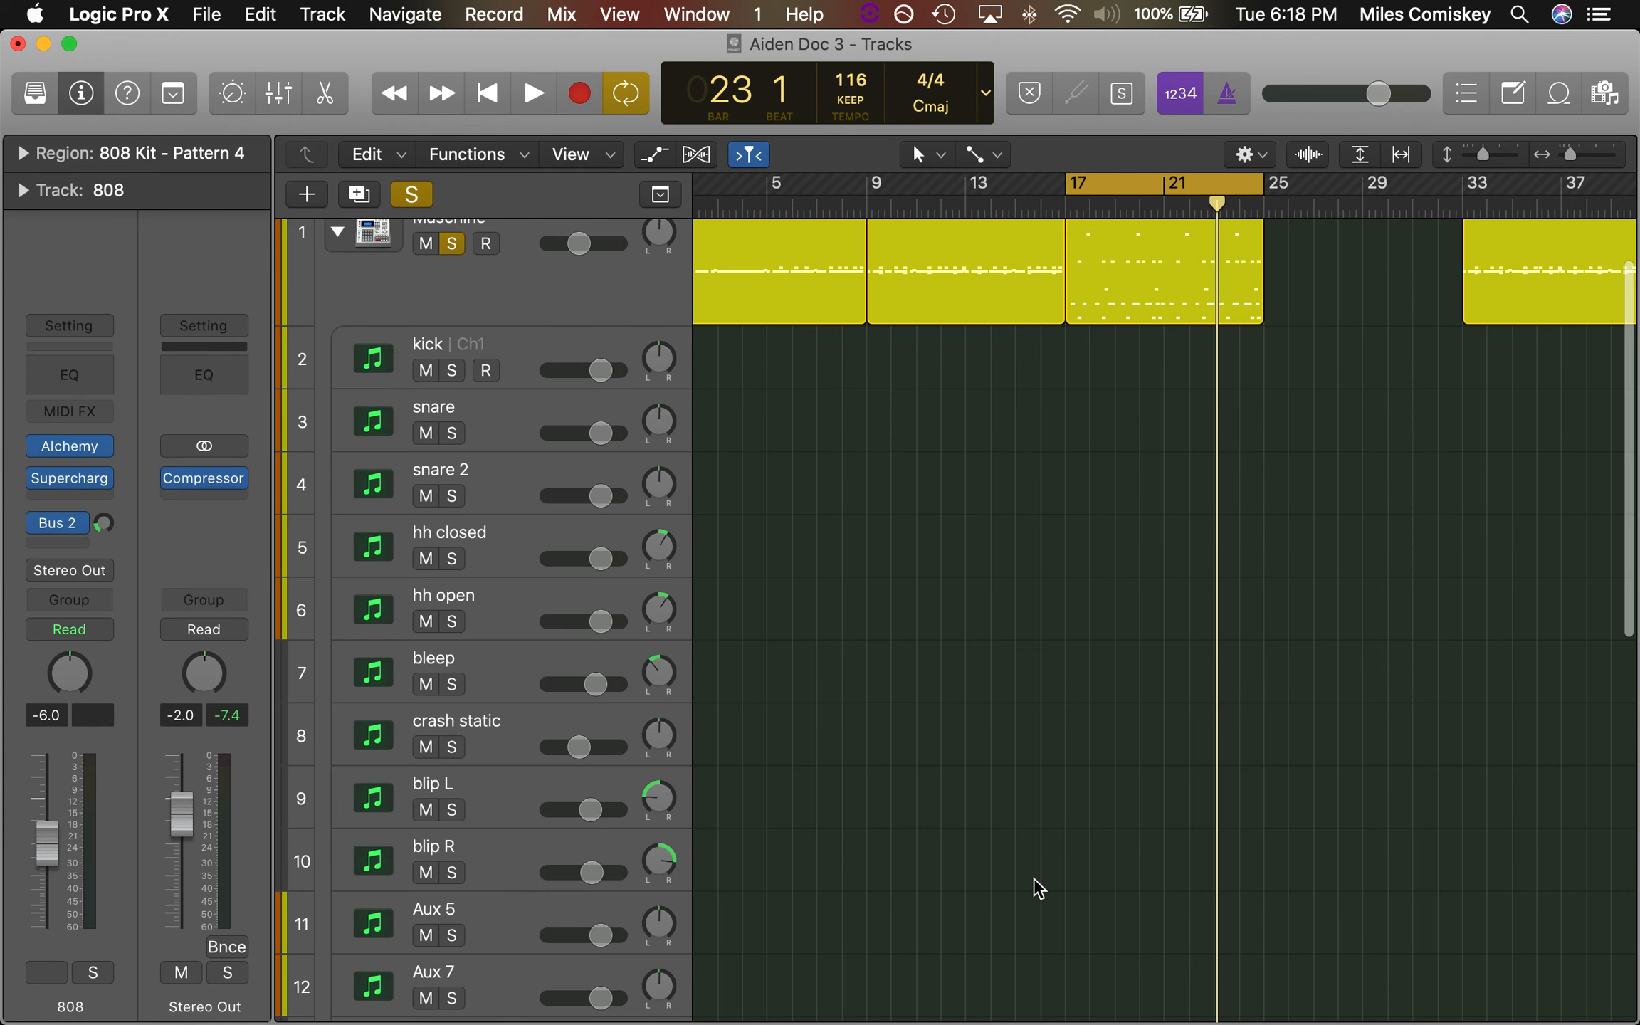
key("x")
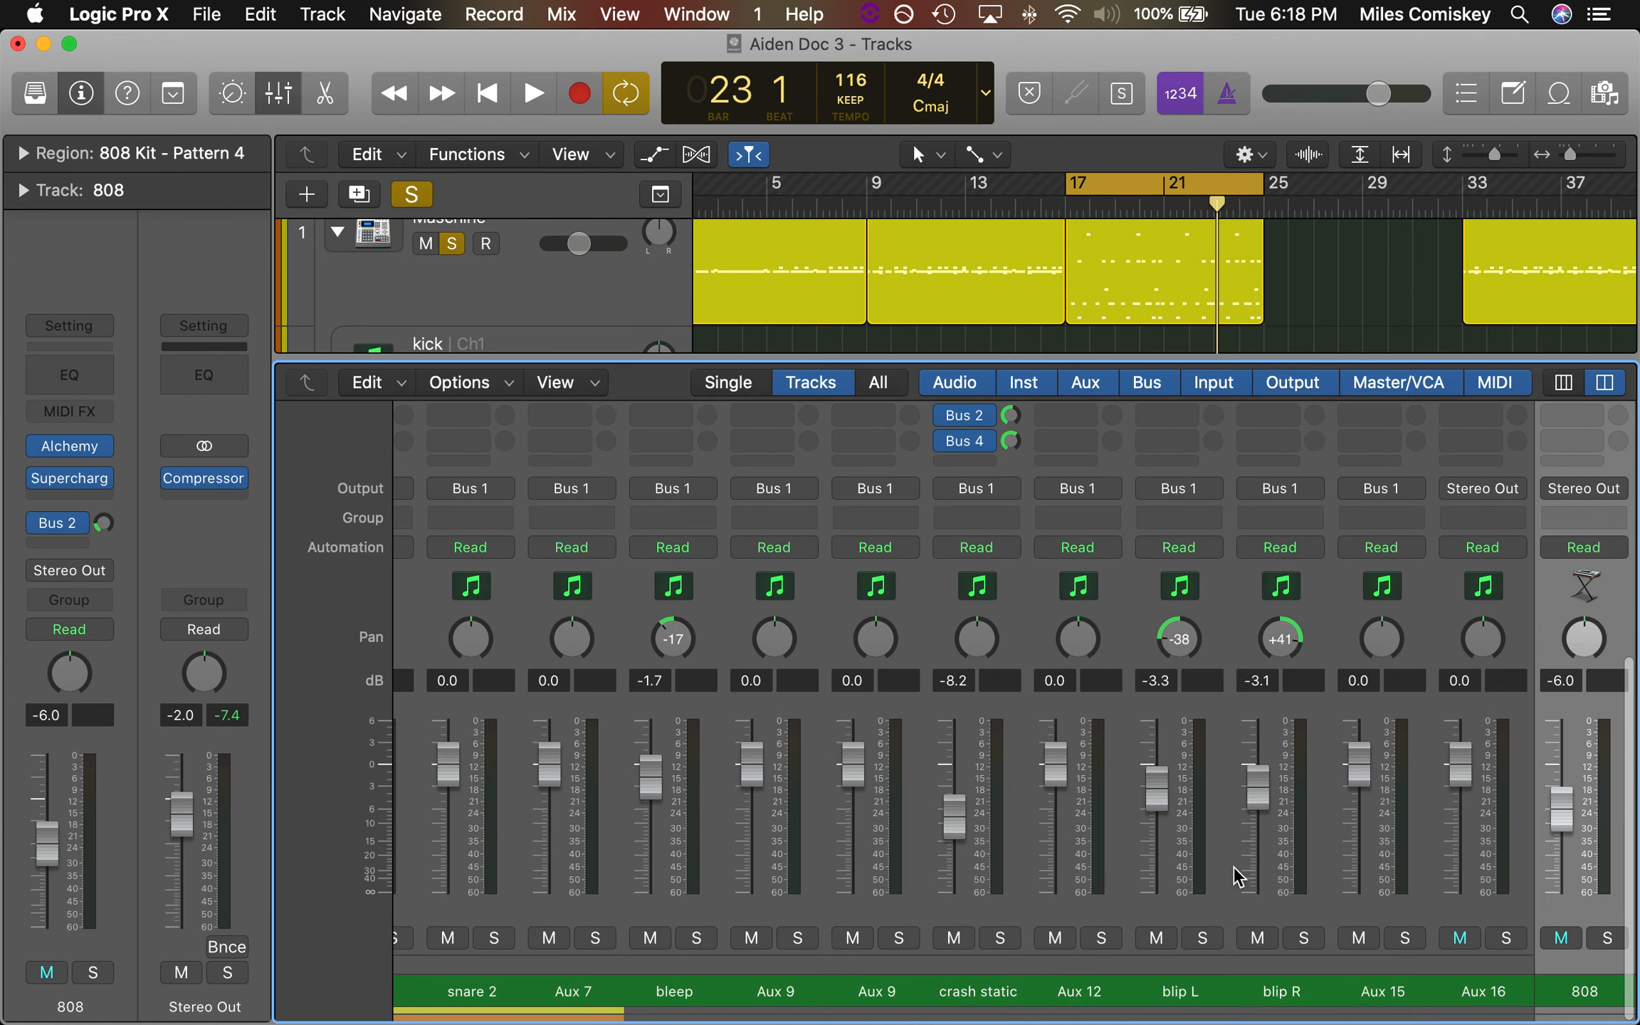
scroll(1388, 972, "right", 2)
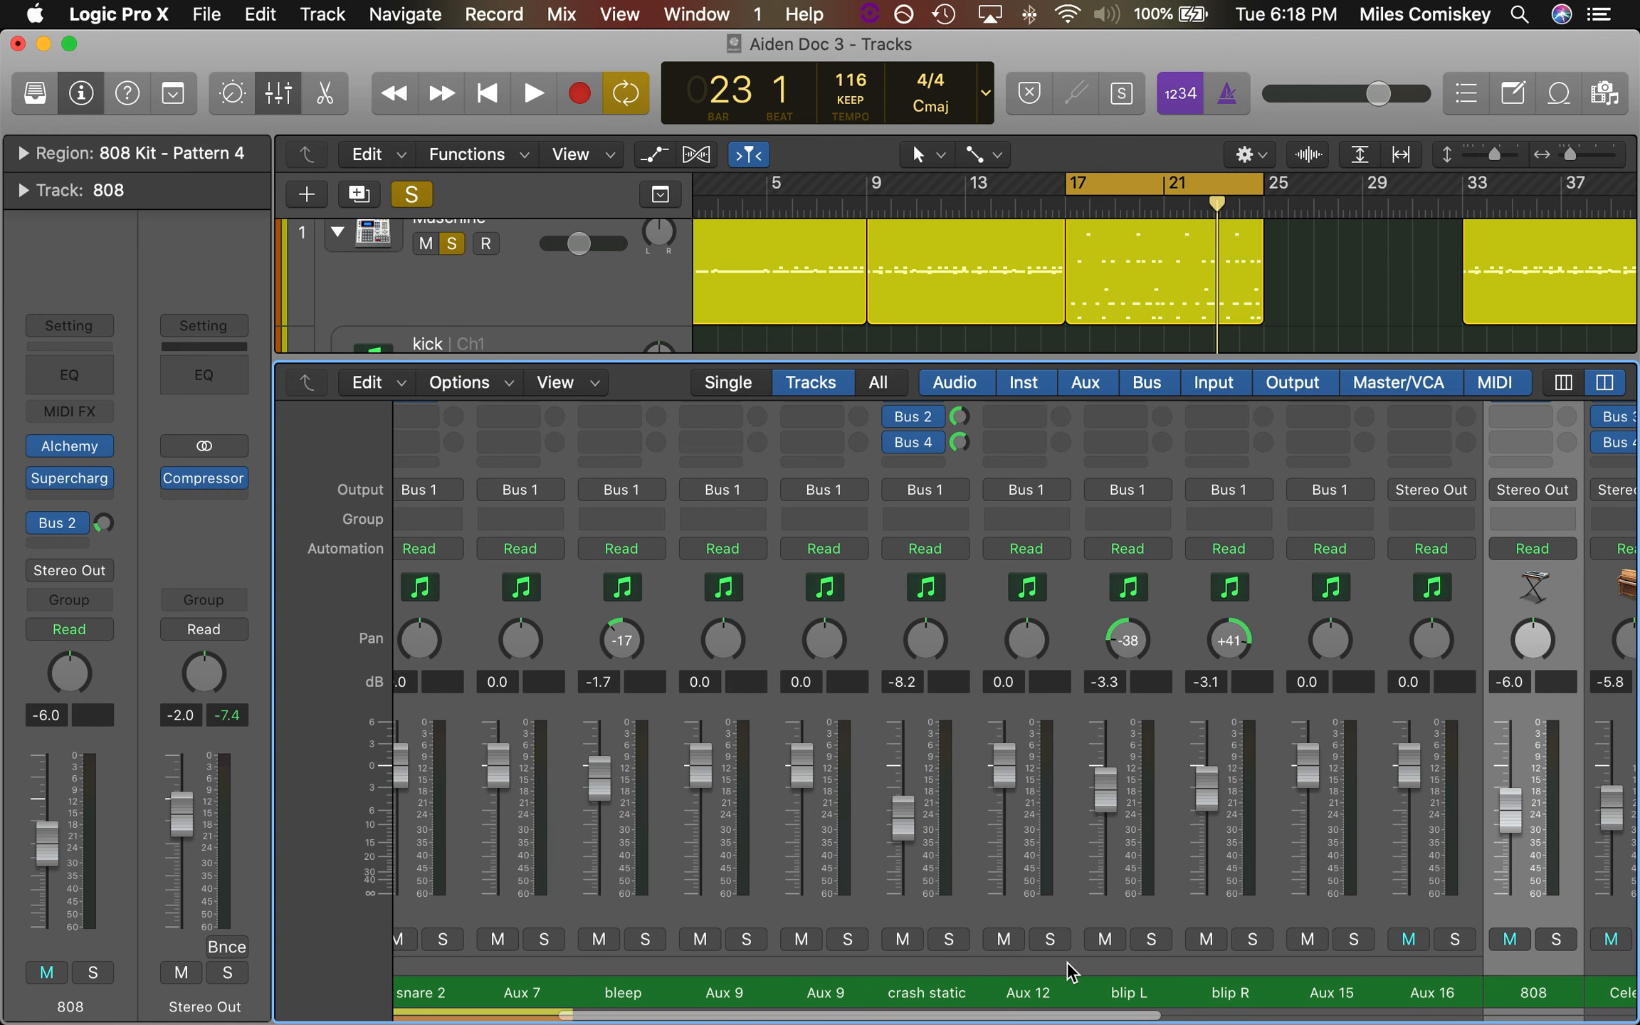
scroll(1061, 968, "left", 3)
left_click(1014, 983)
scroll(1004, 694, "up", 5)
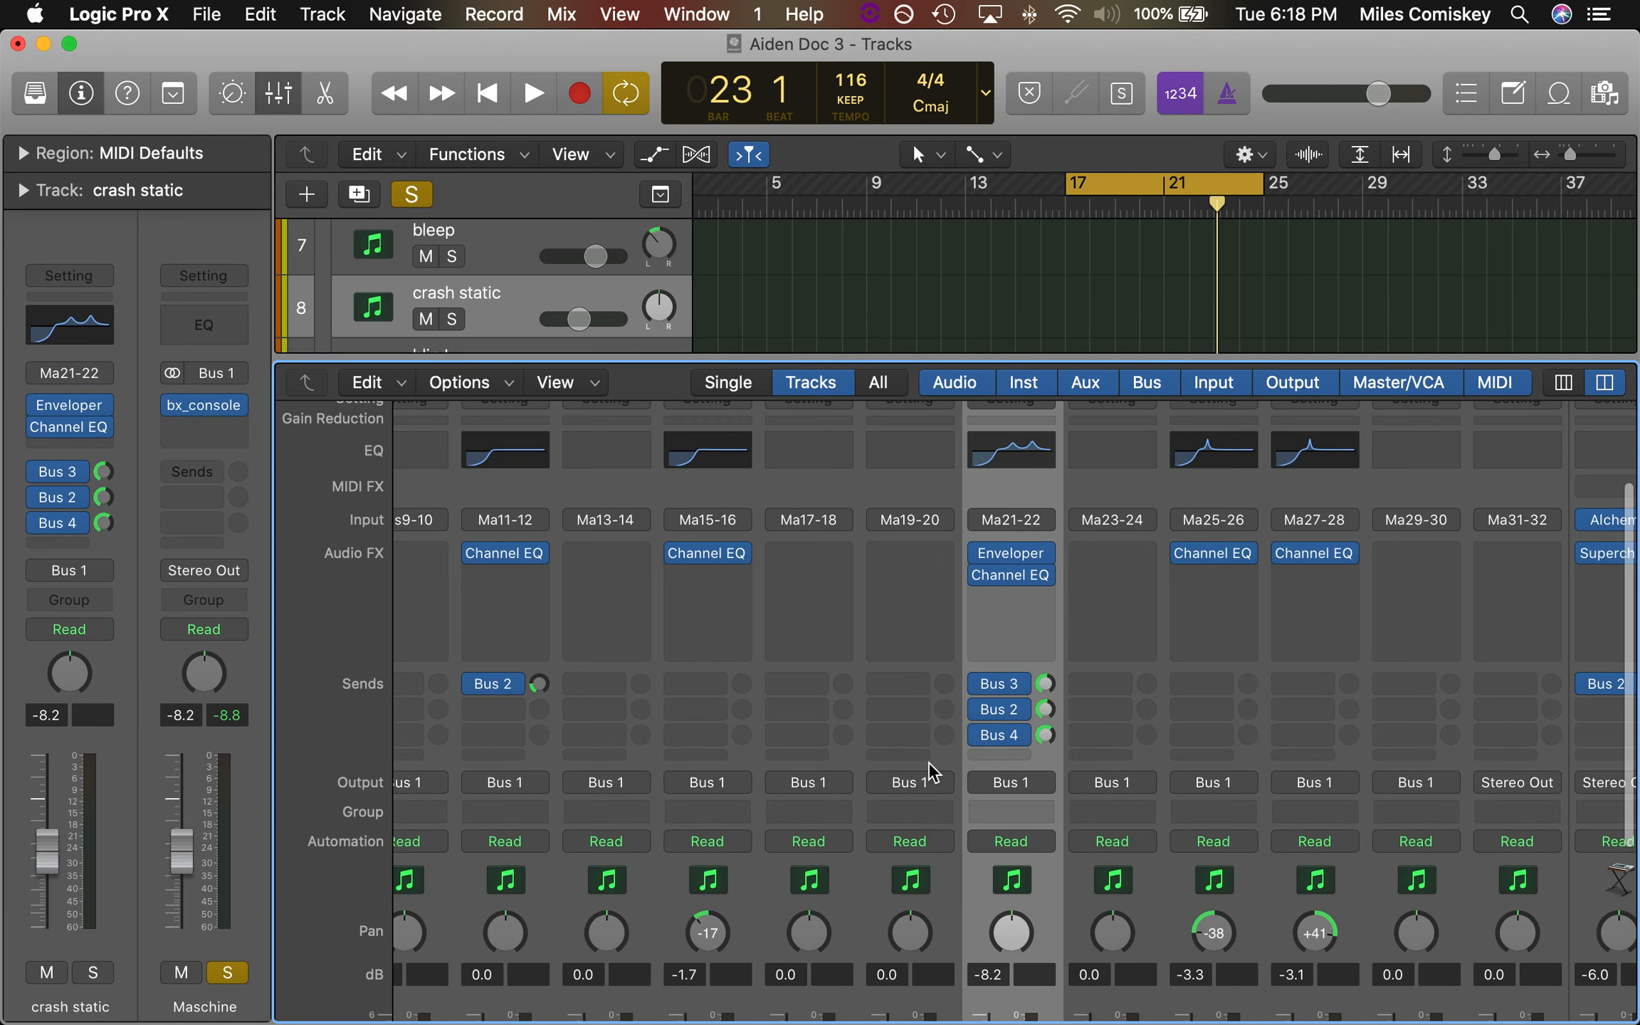
Play the start of the bar 17 section to check the crash static level, and close the Mixer
key("space")
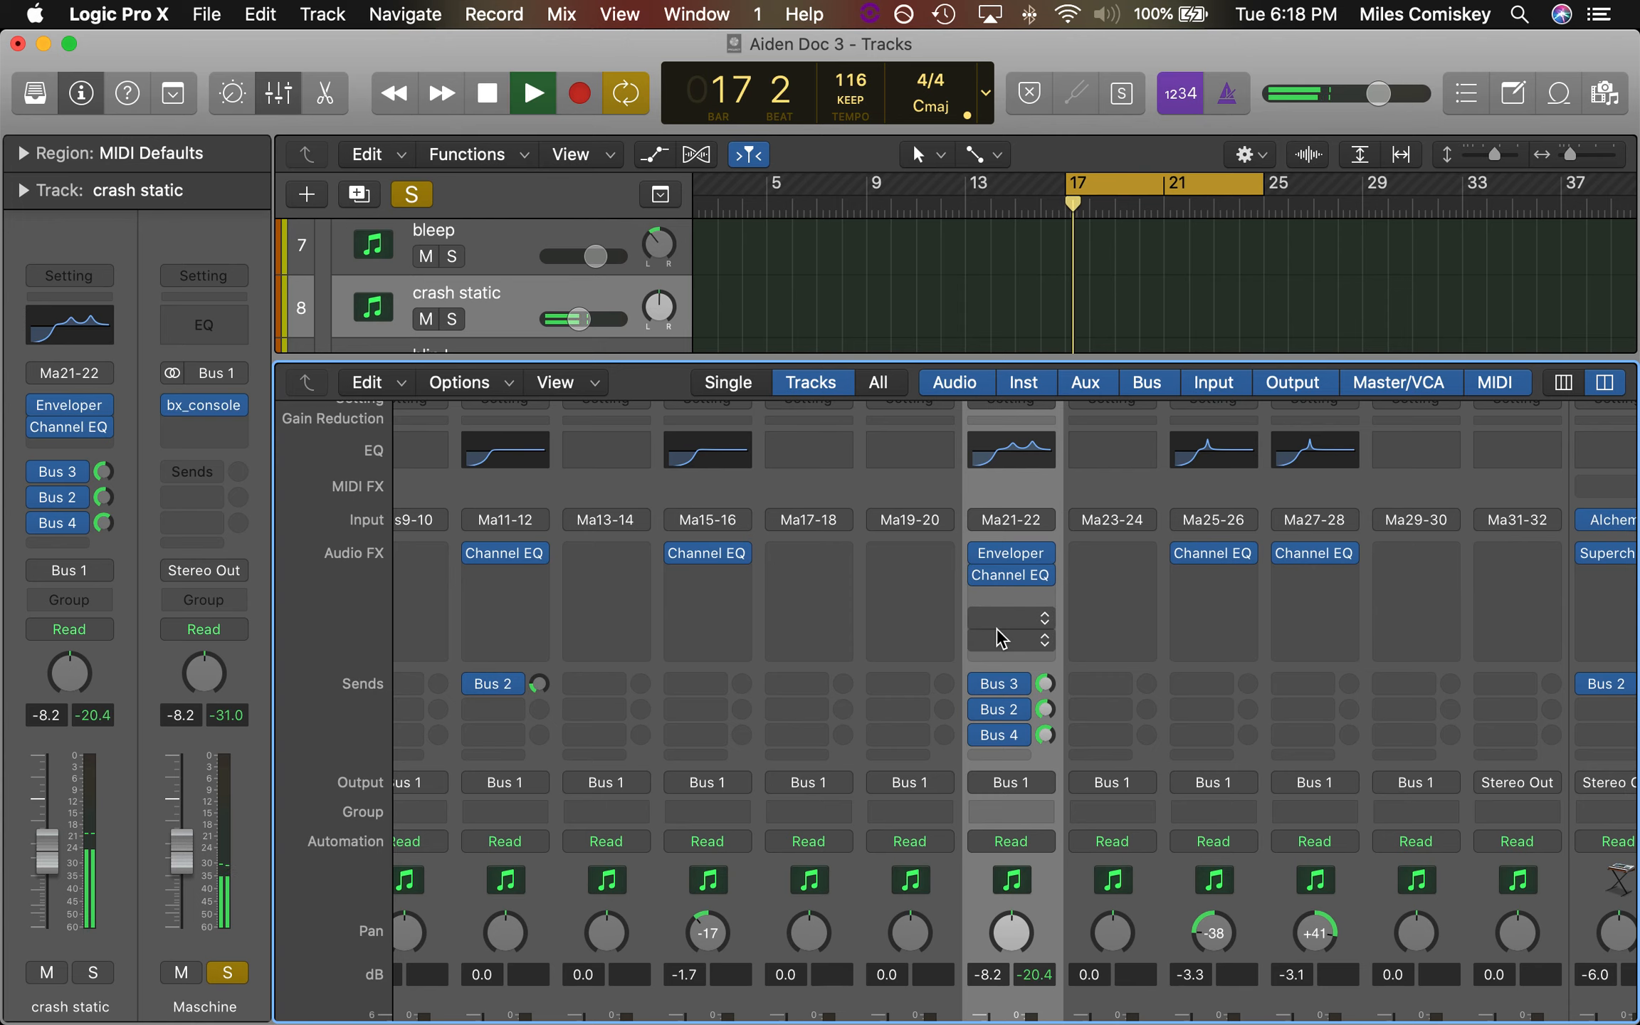
scroll(997, 628, "down", 3)
key("space")
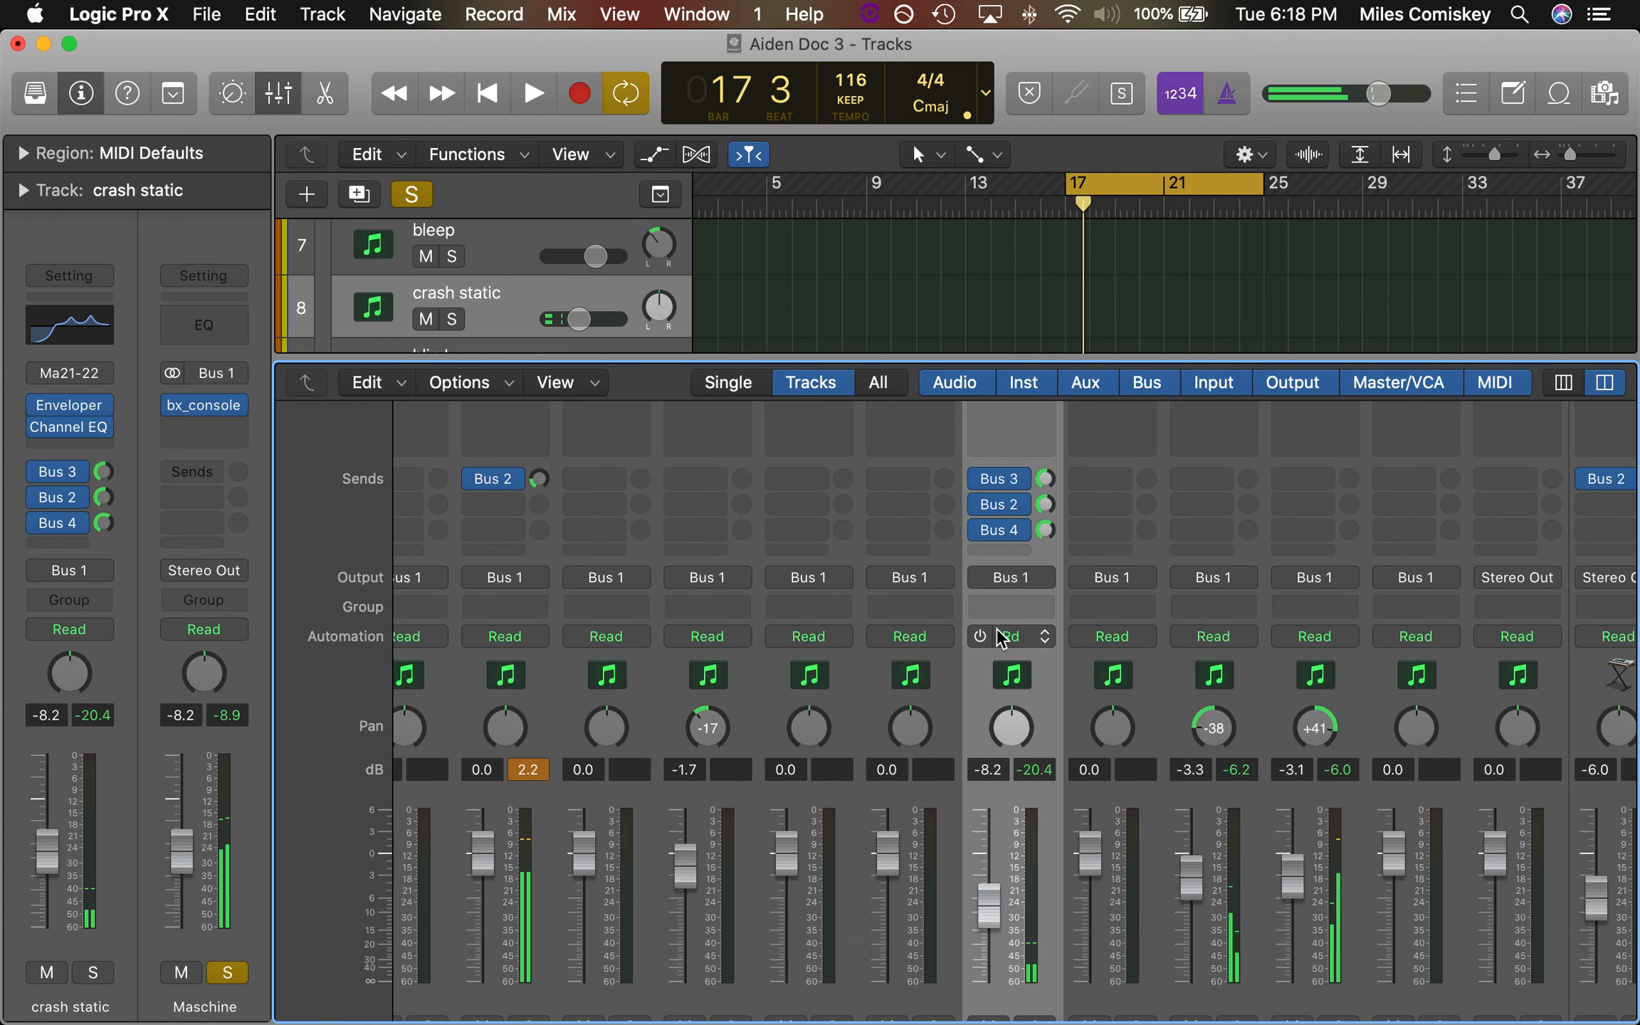
key("x")
scroll(516, 260, "up", 10)
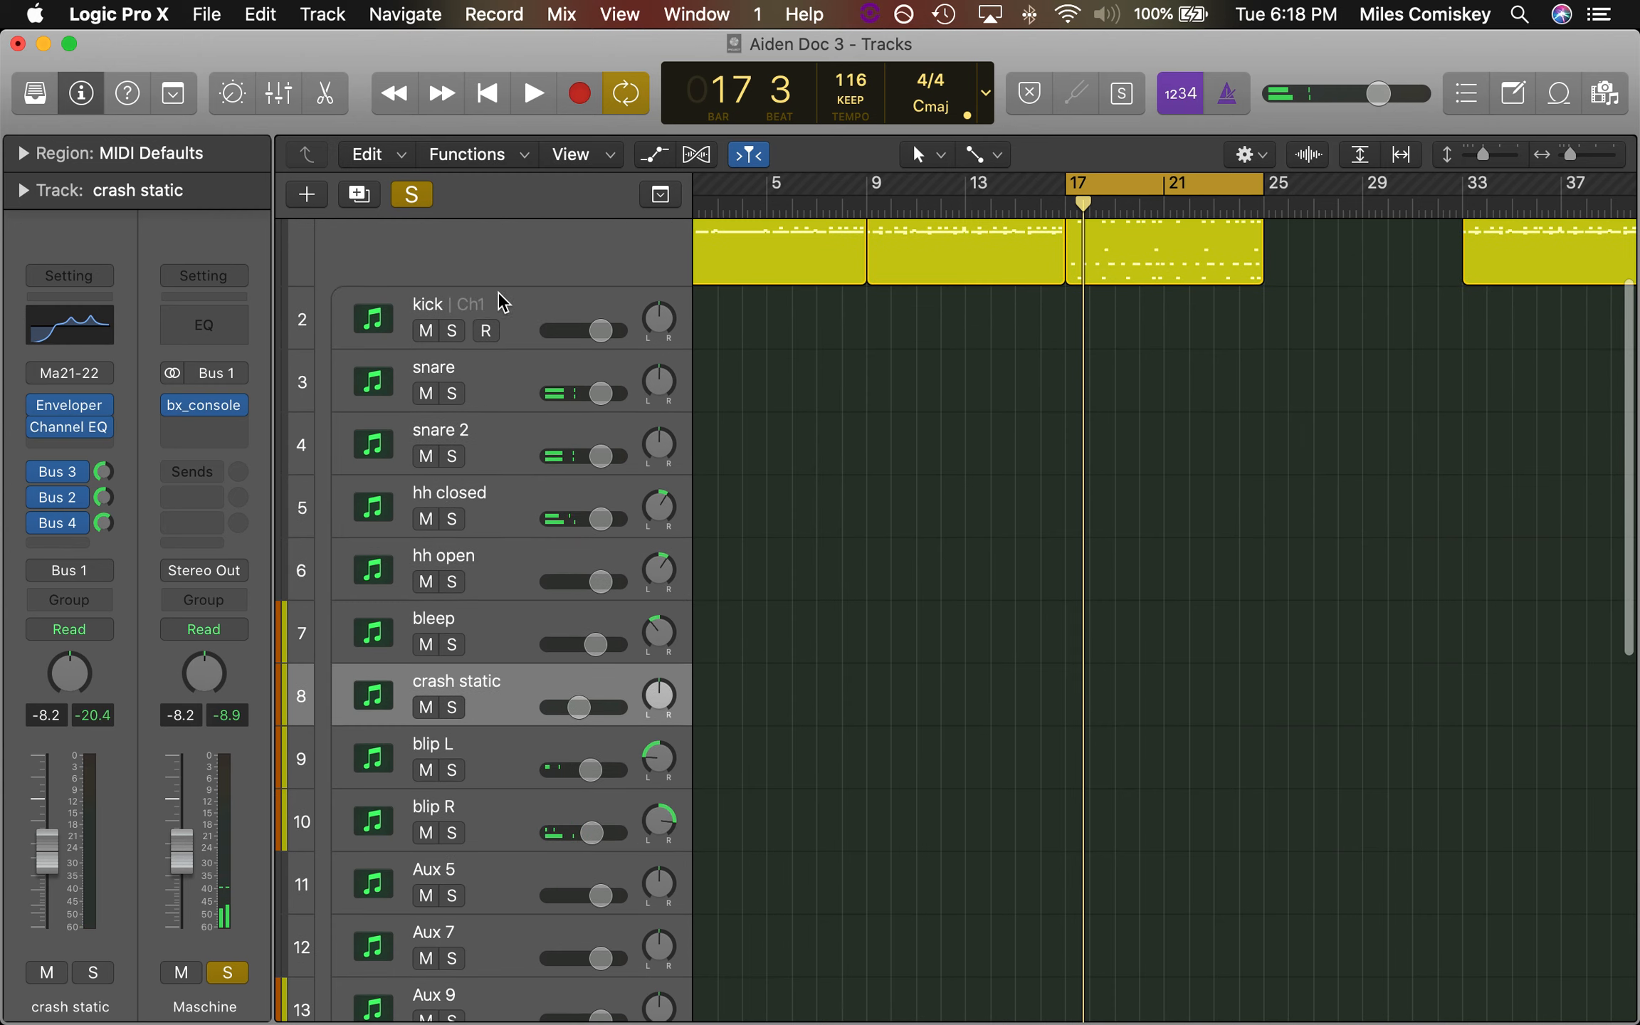
Reopen the Pattern 4 region in the Piano Roll, play it from bar 17, and return to the track list
double_click(1098, 349)
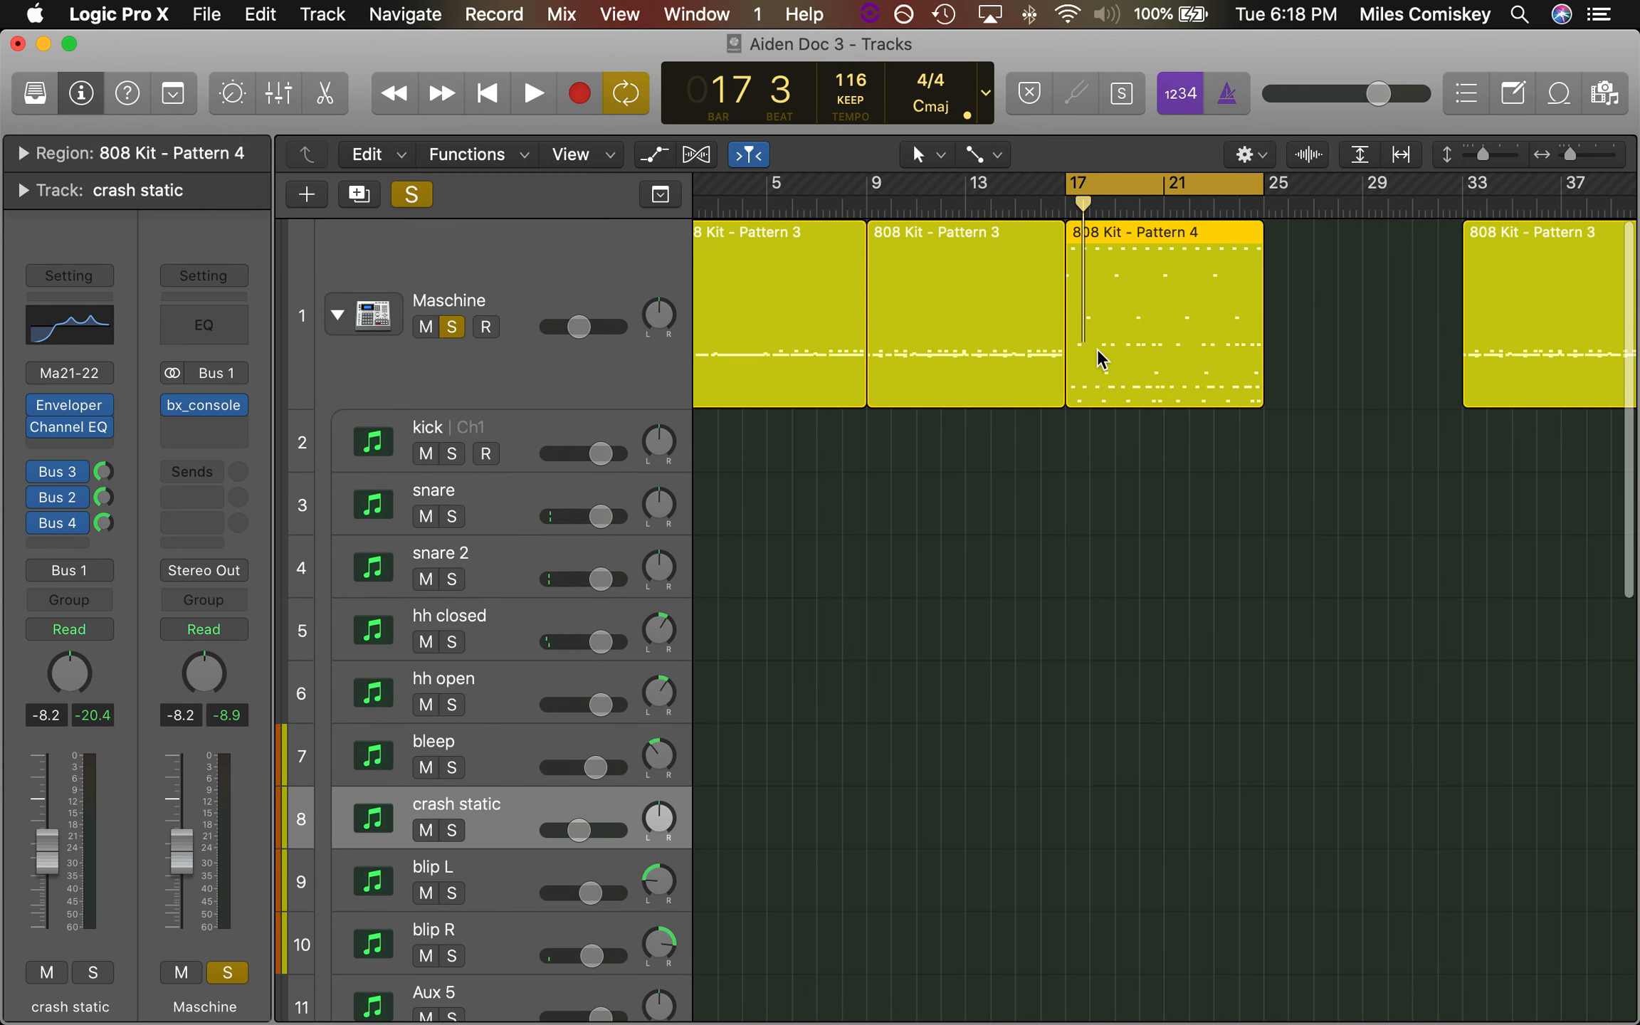
key("space")
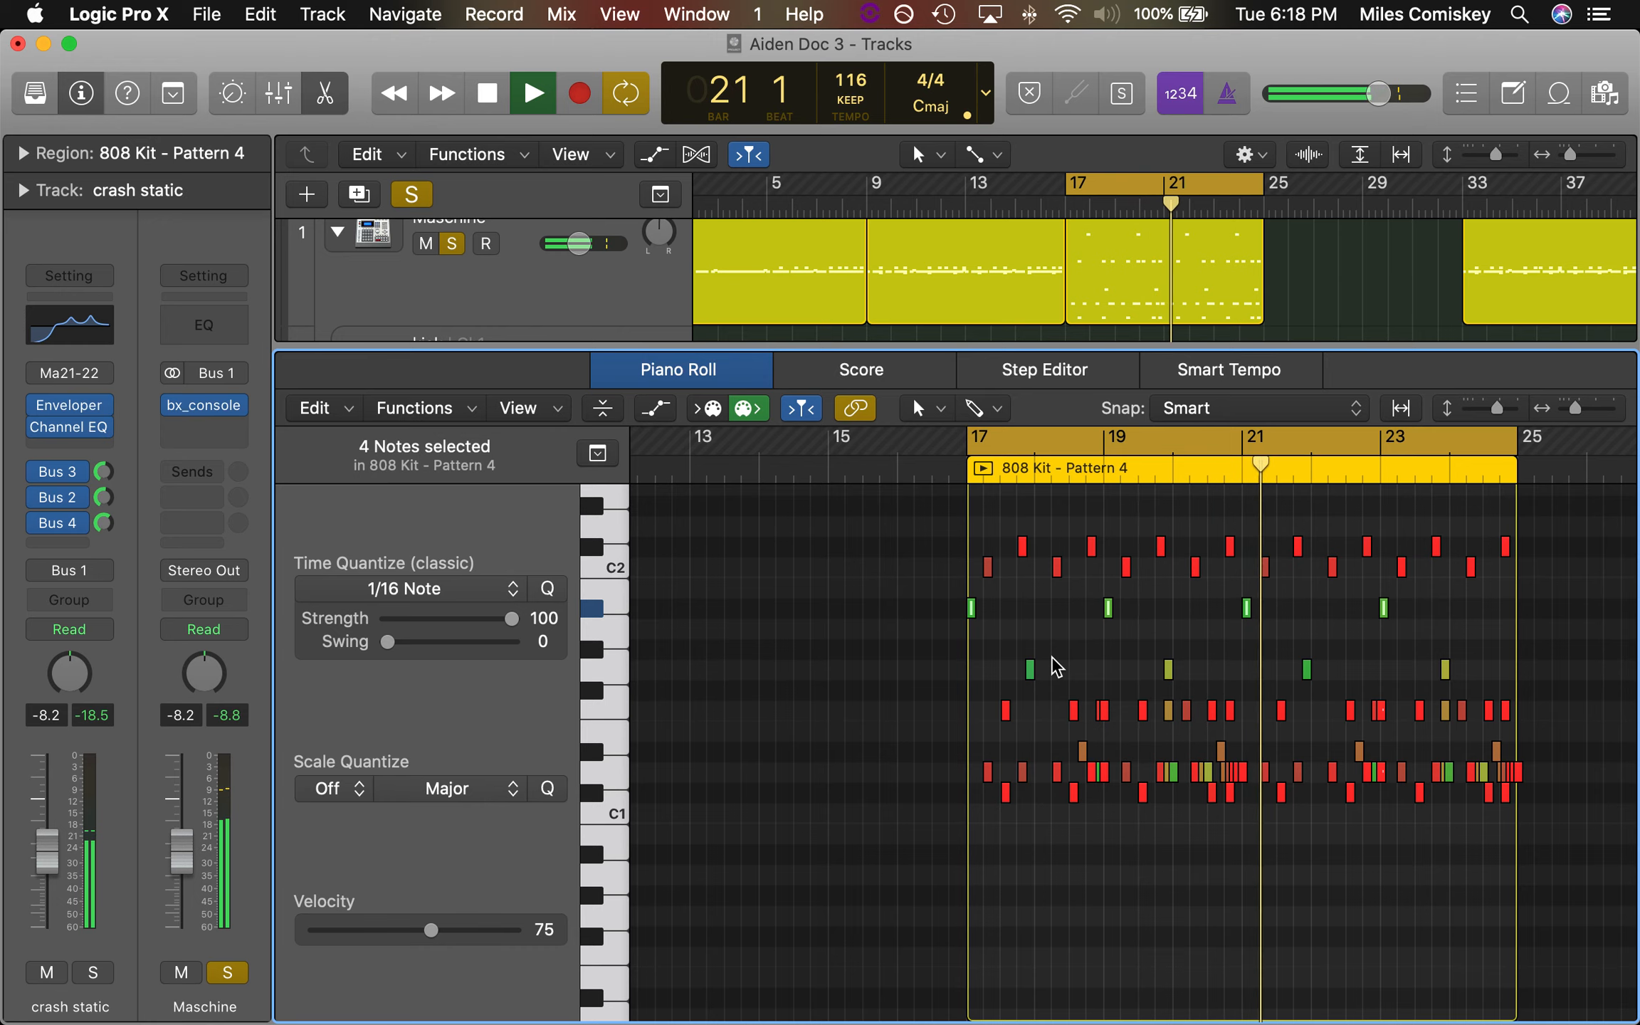
key("x")
key("x")
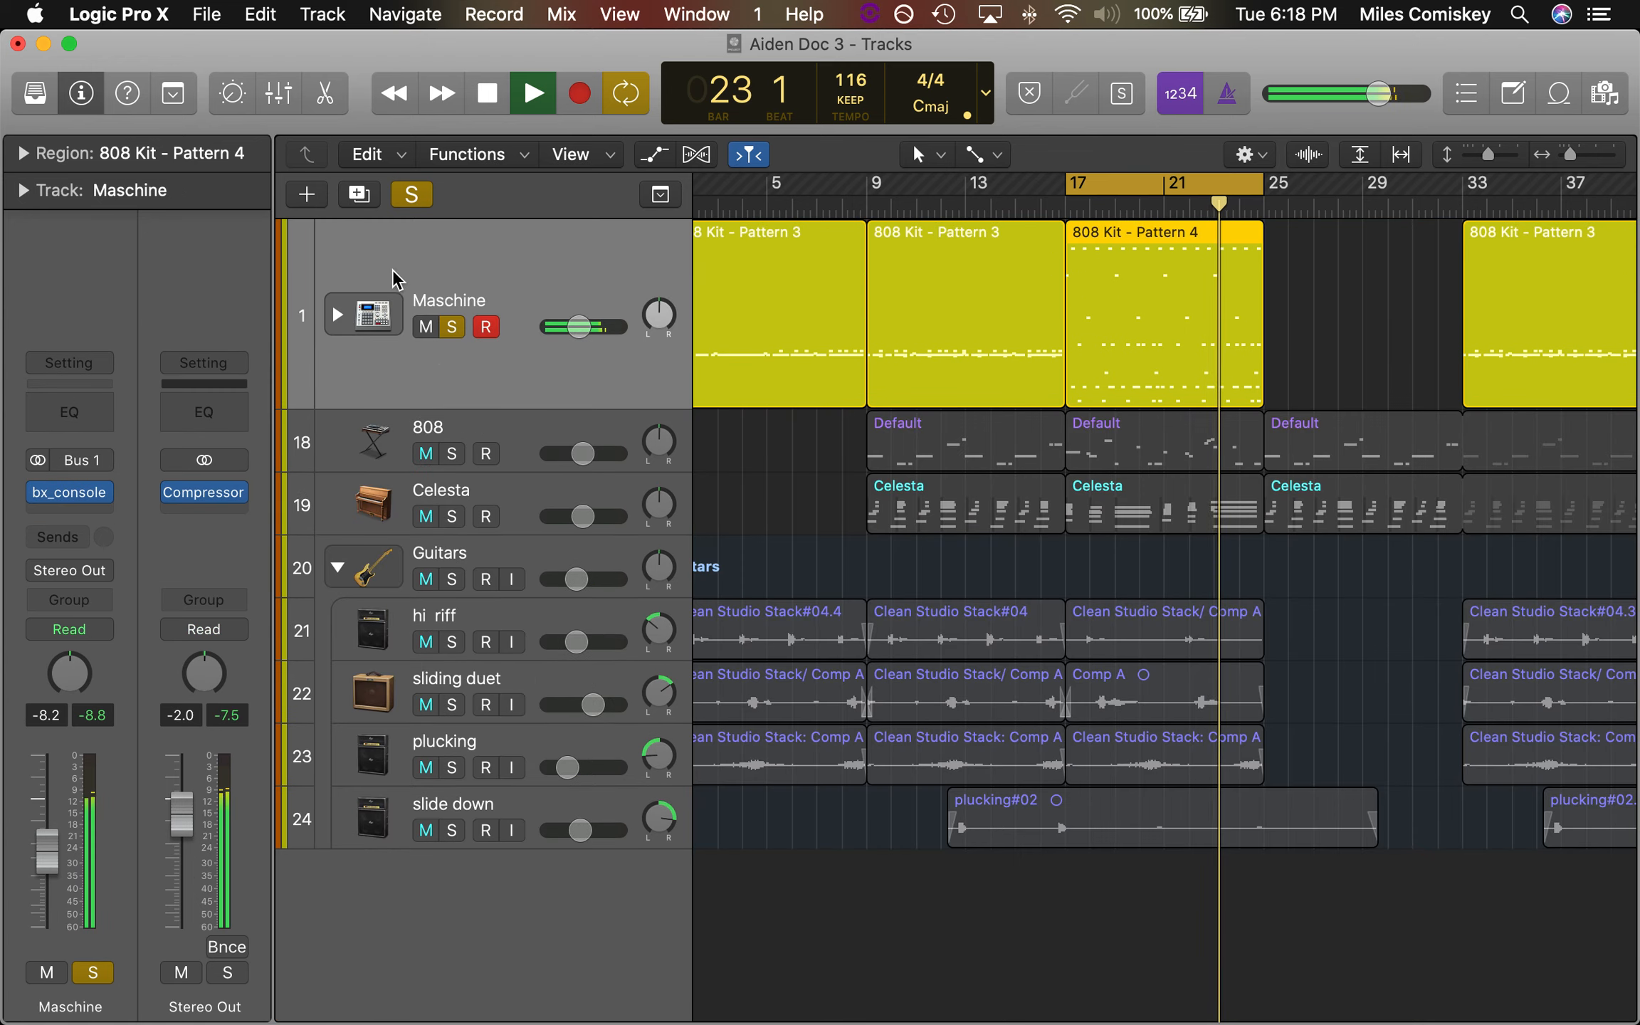
Collapse the Maschine stack, play it together with the soloed 808, and clear both solos
left_click(339, 227)
left_click(451, 454)
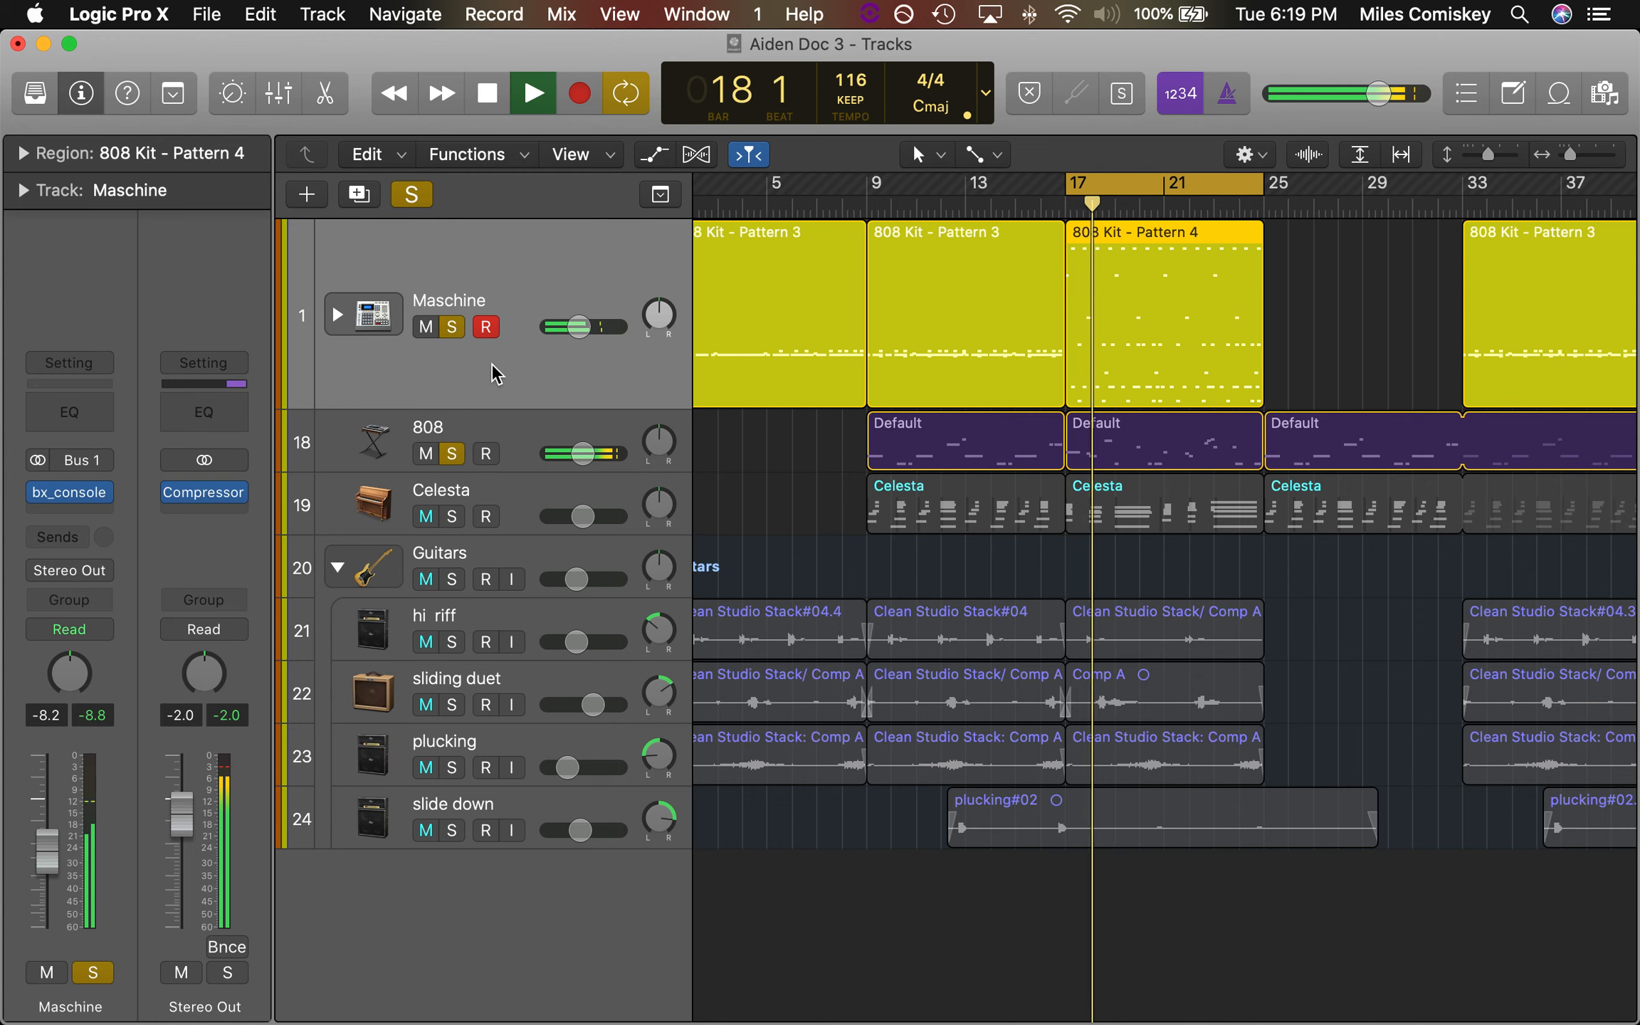
key("space")
left_click(453, 327)
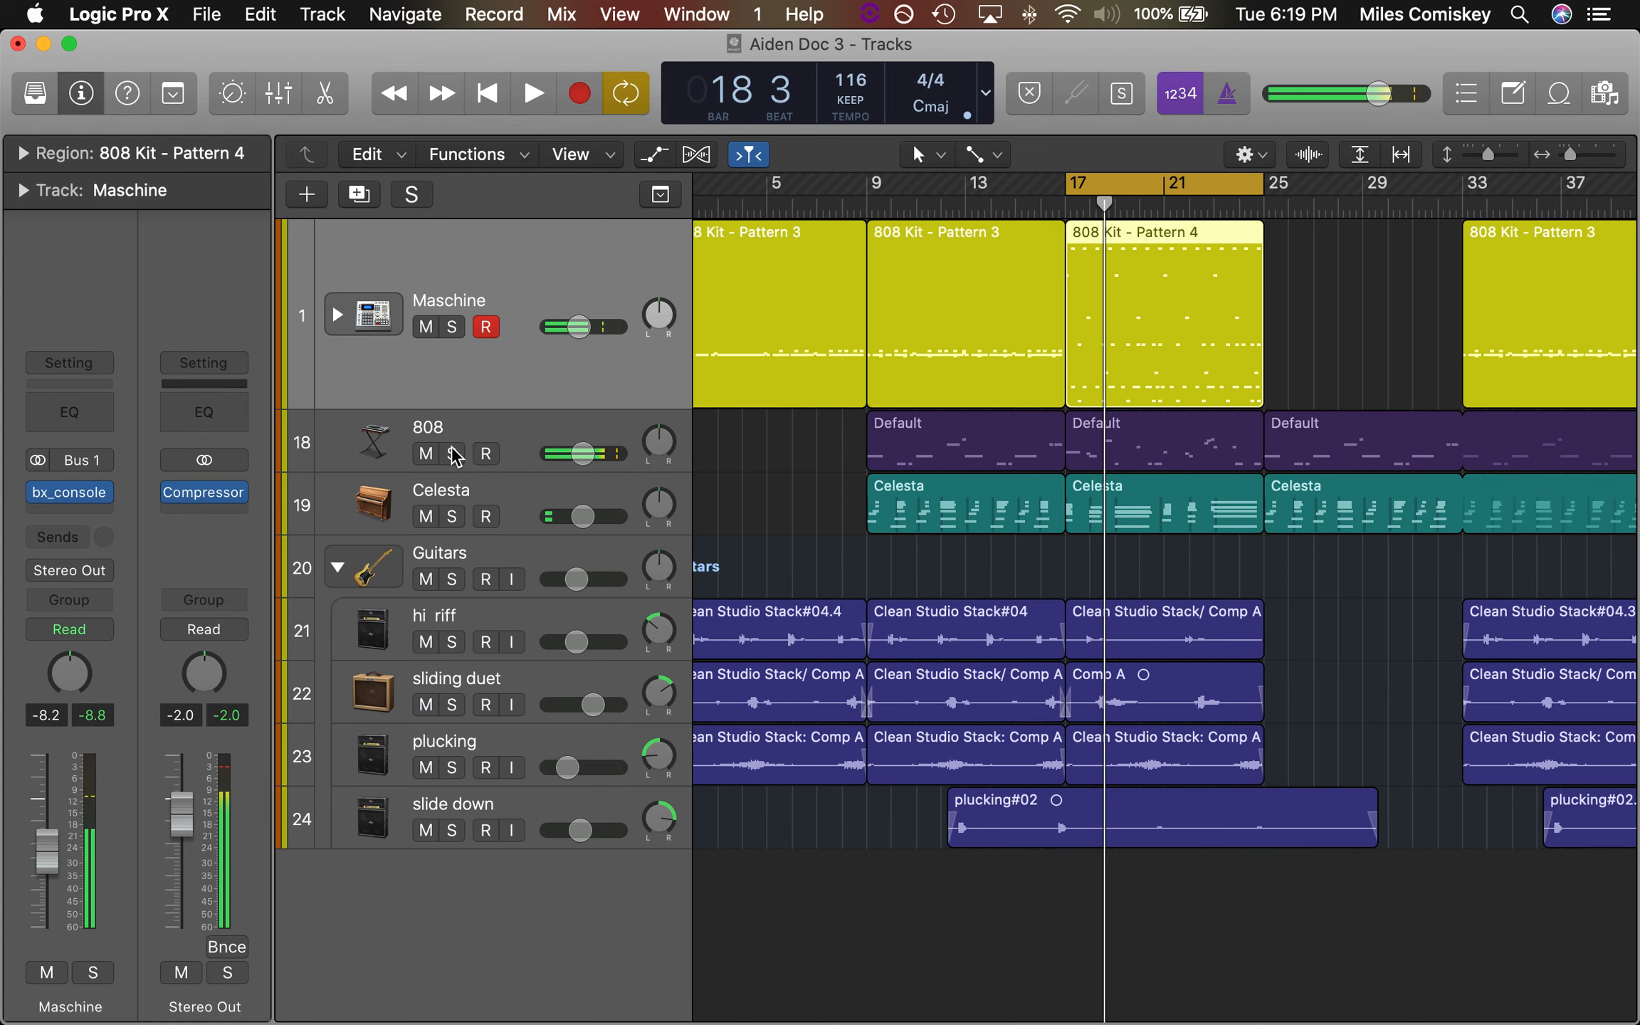
Solo the Guitars stack and its hi riff track and play the start of the bar 17 section
left_click(453, 579)
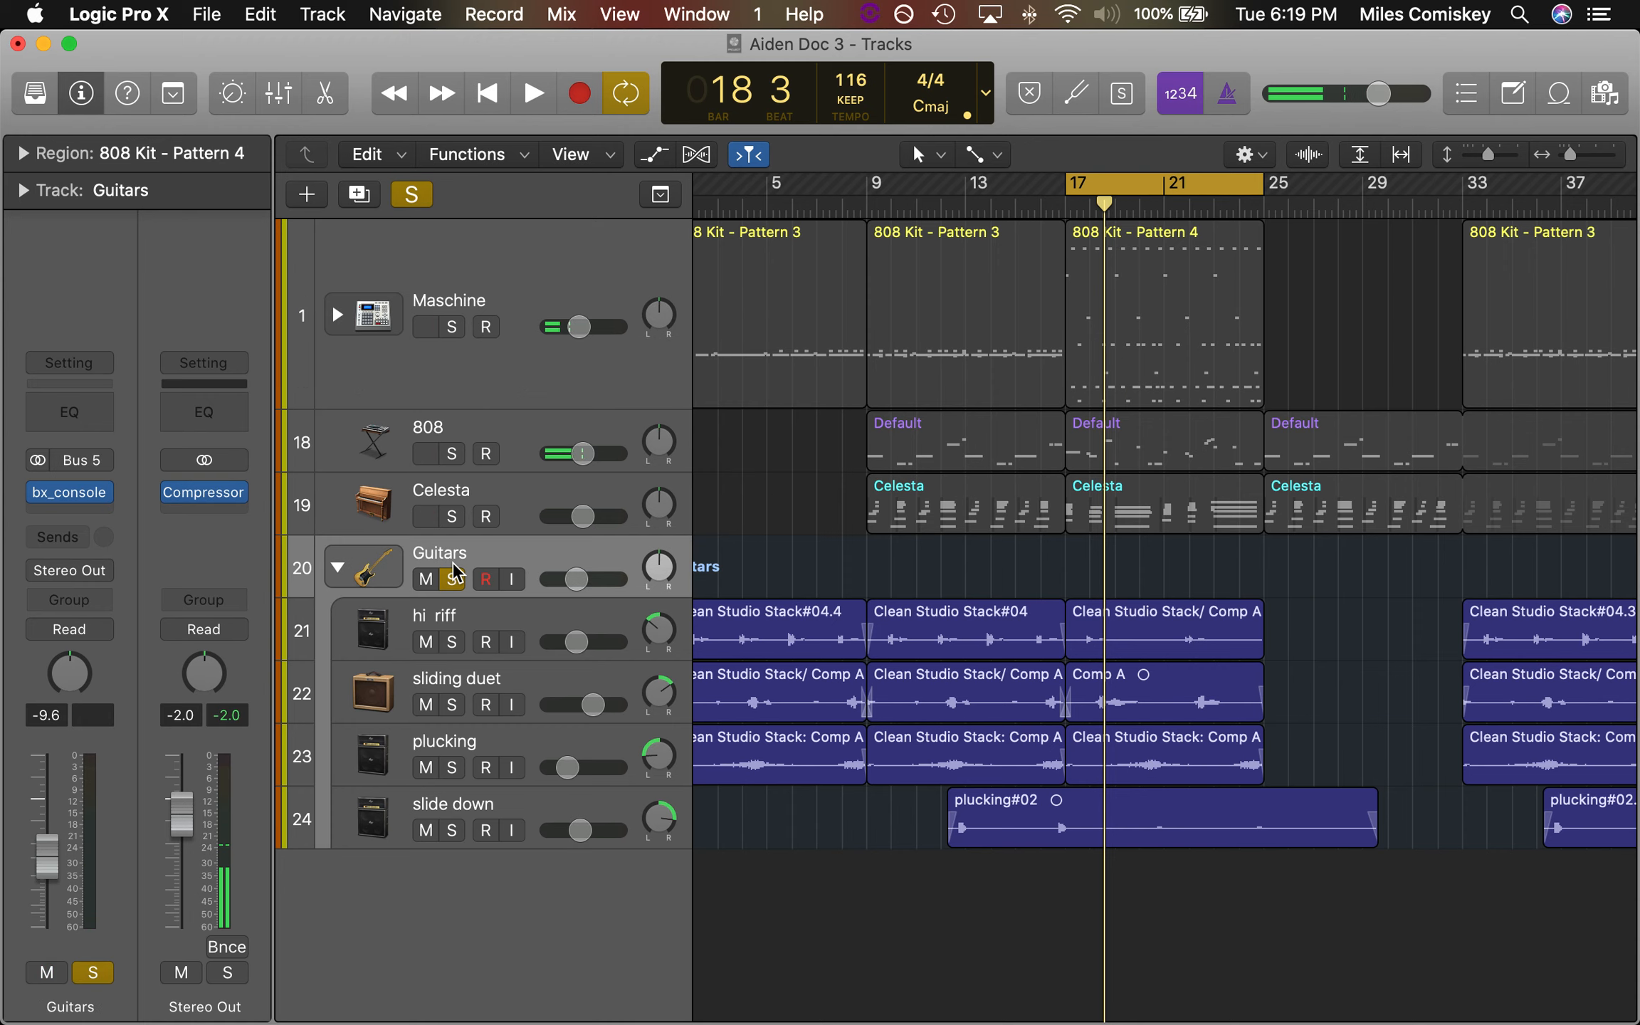
scroll(864, 610, "left", 2)
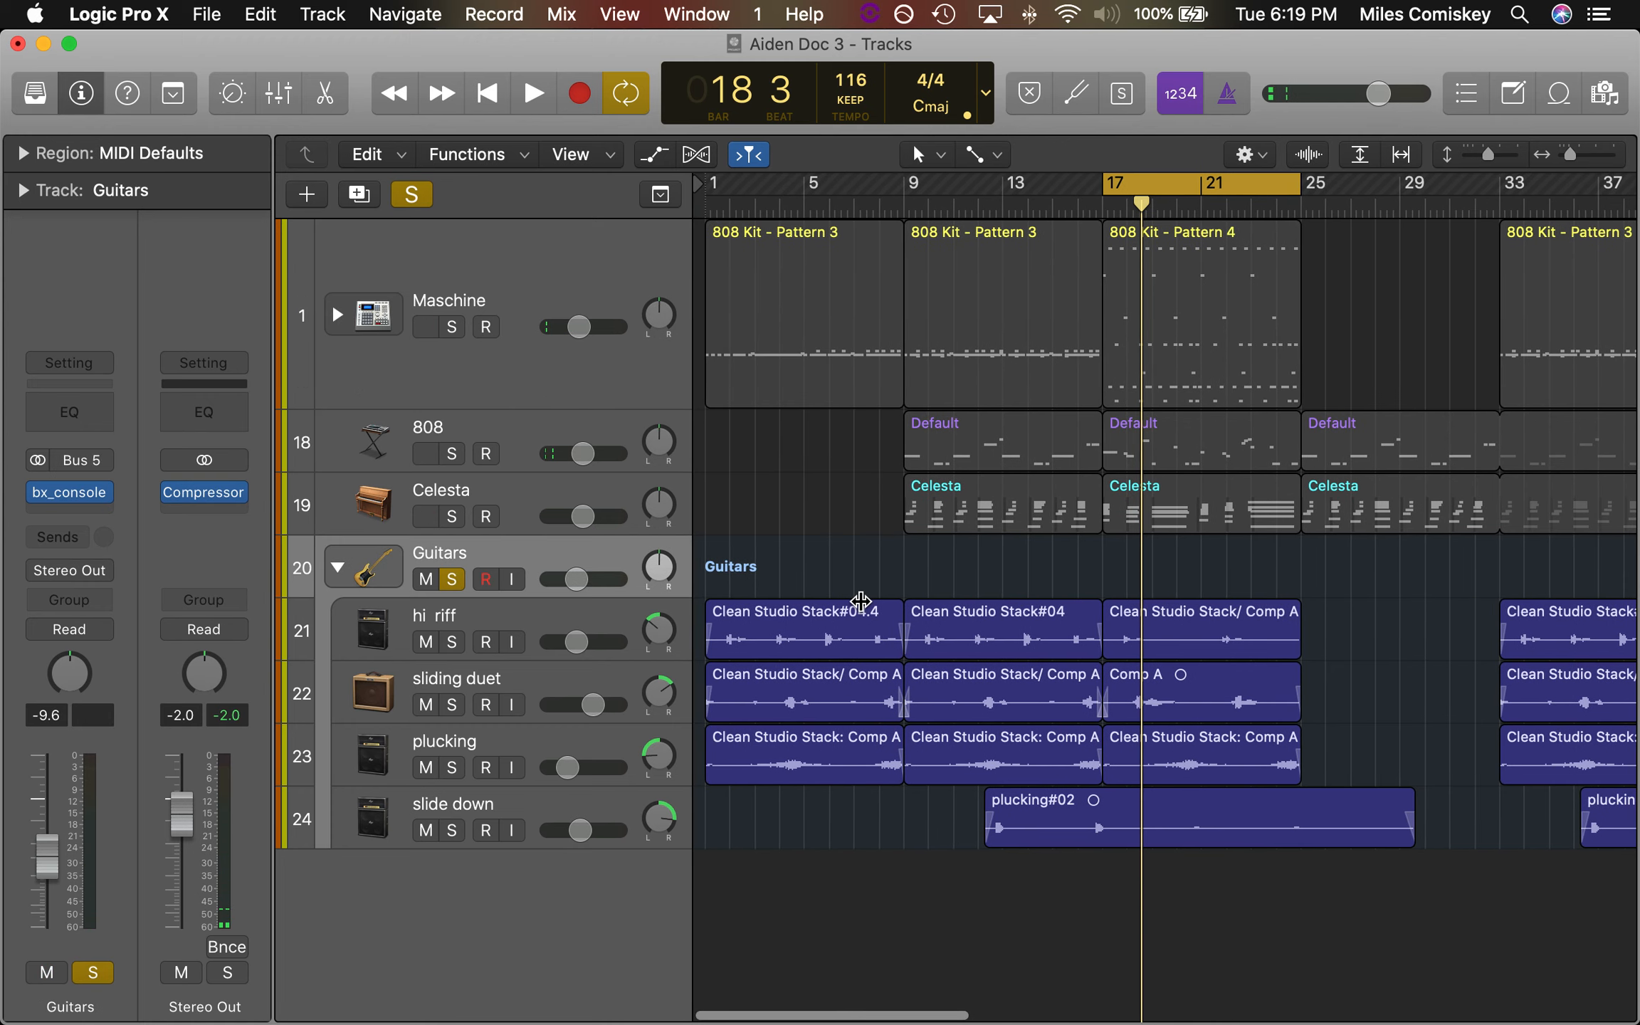
key("Return")
left_click_drag(1114, 178, 1179, 180)
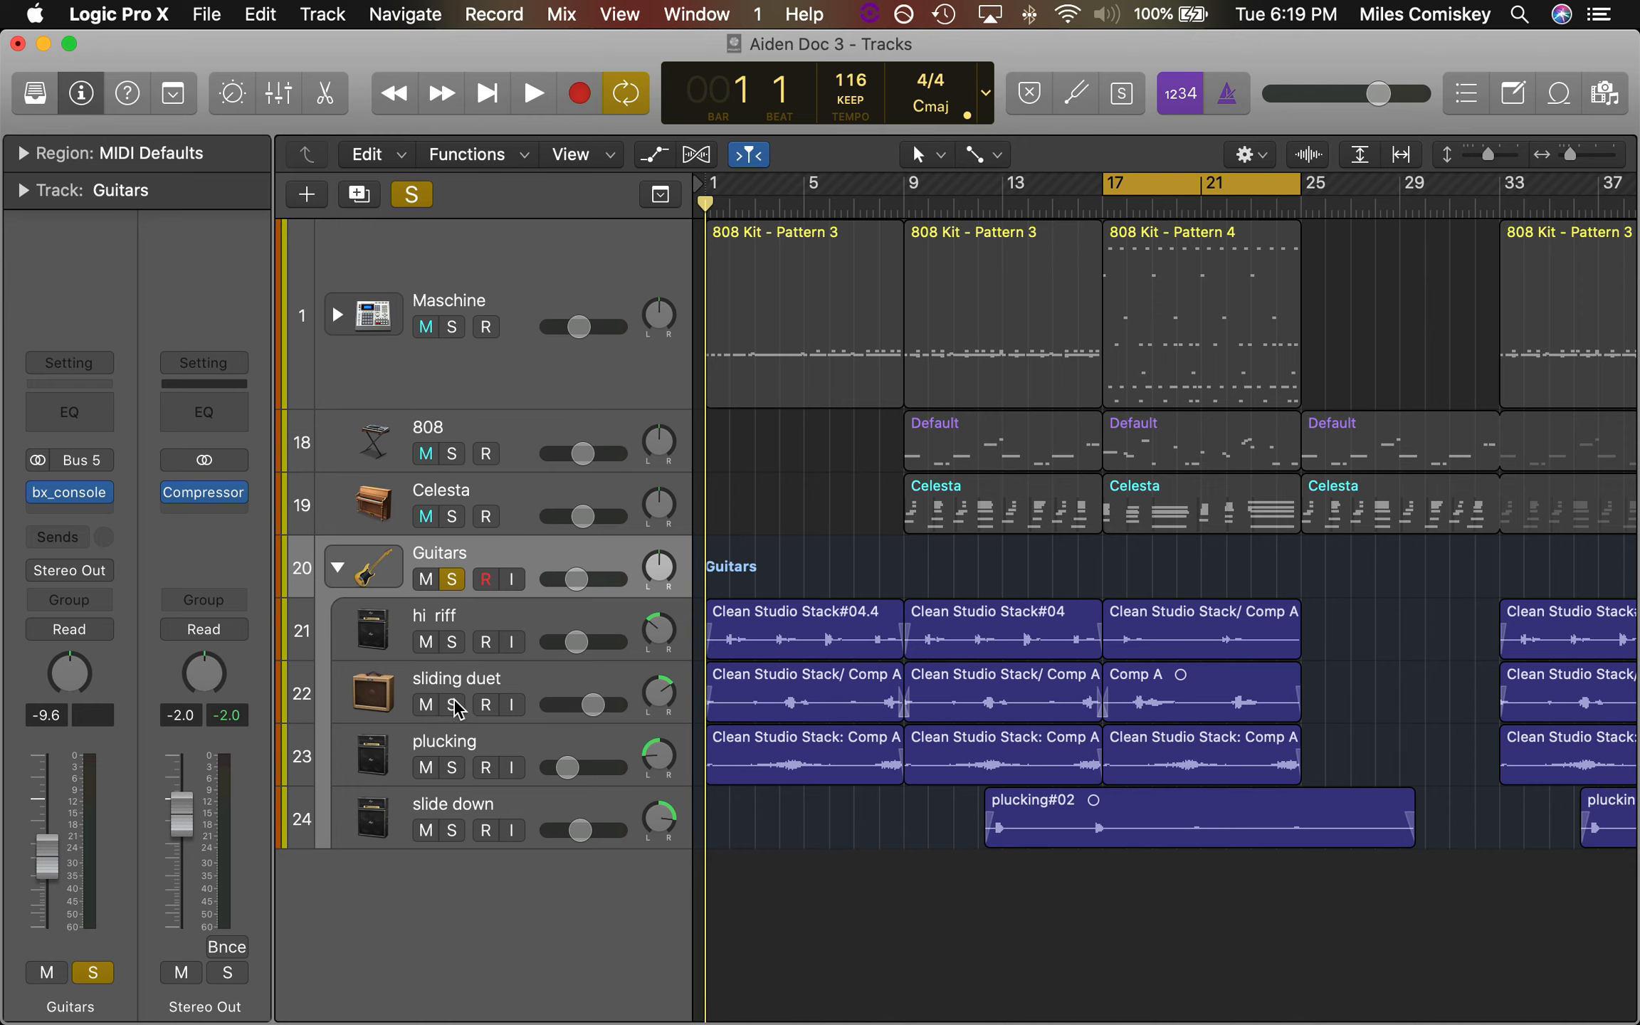
left_click(452, 643)
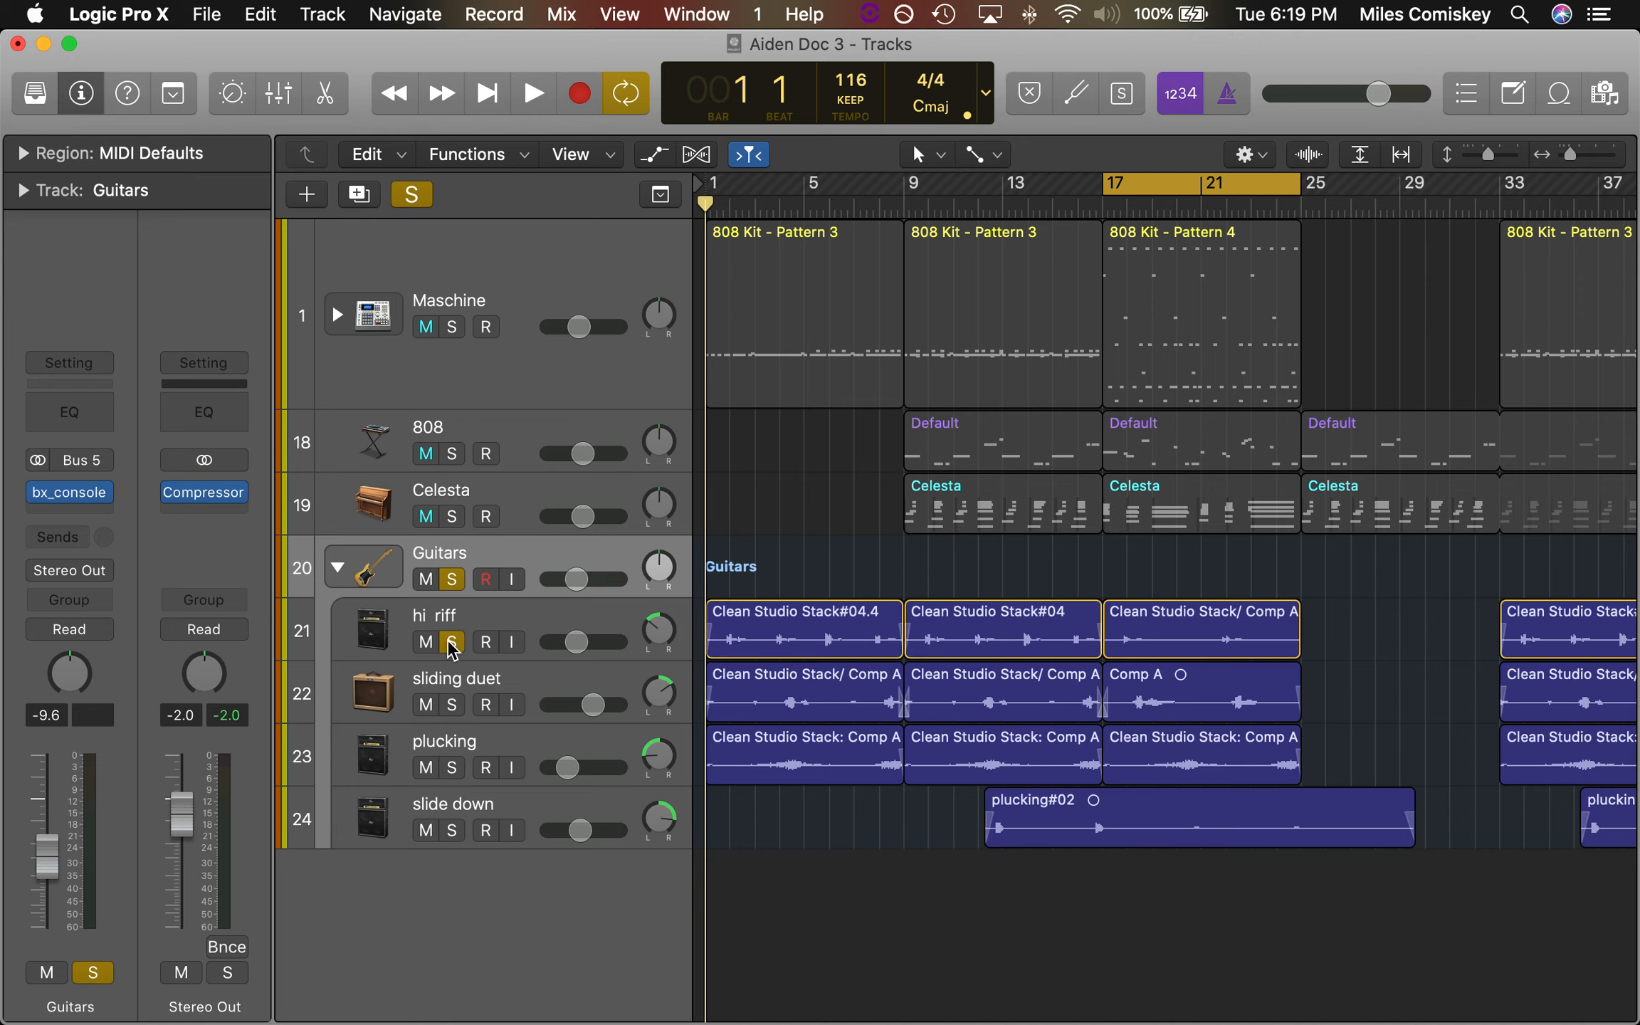
key("space")
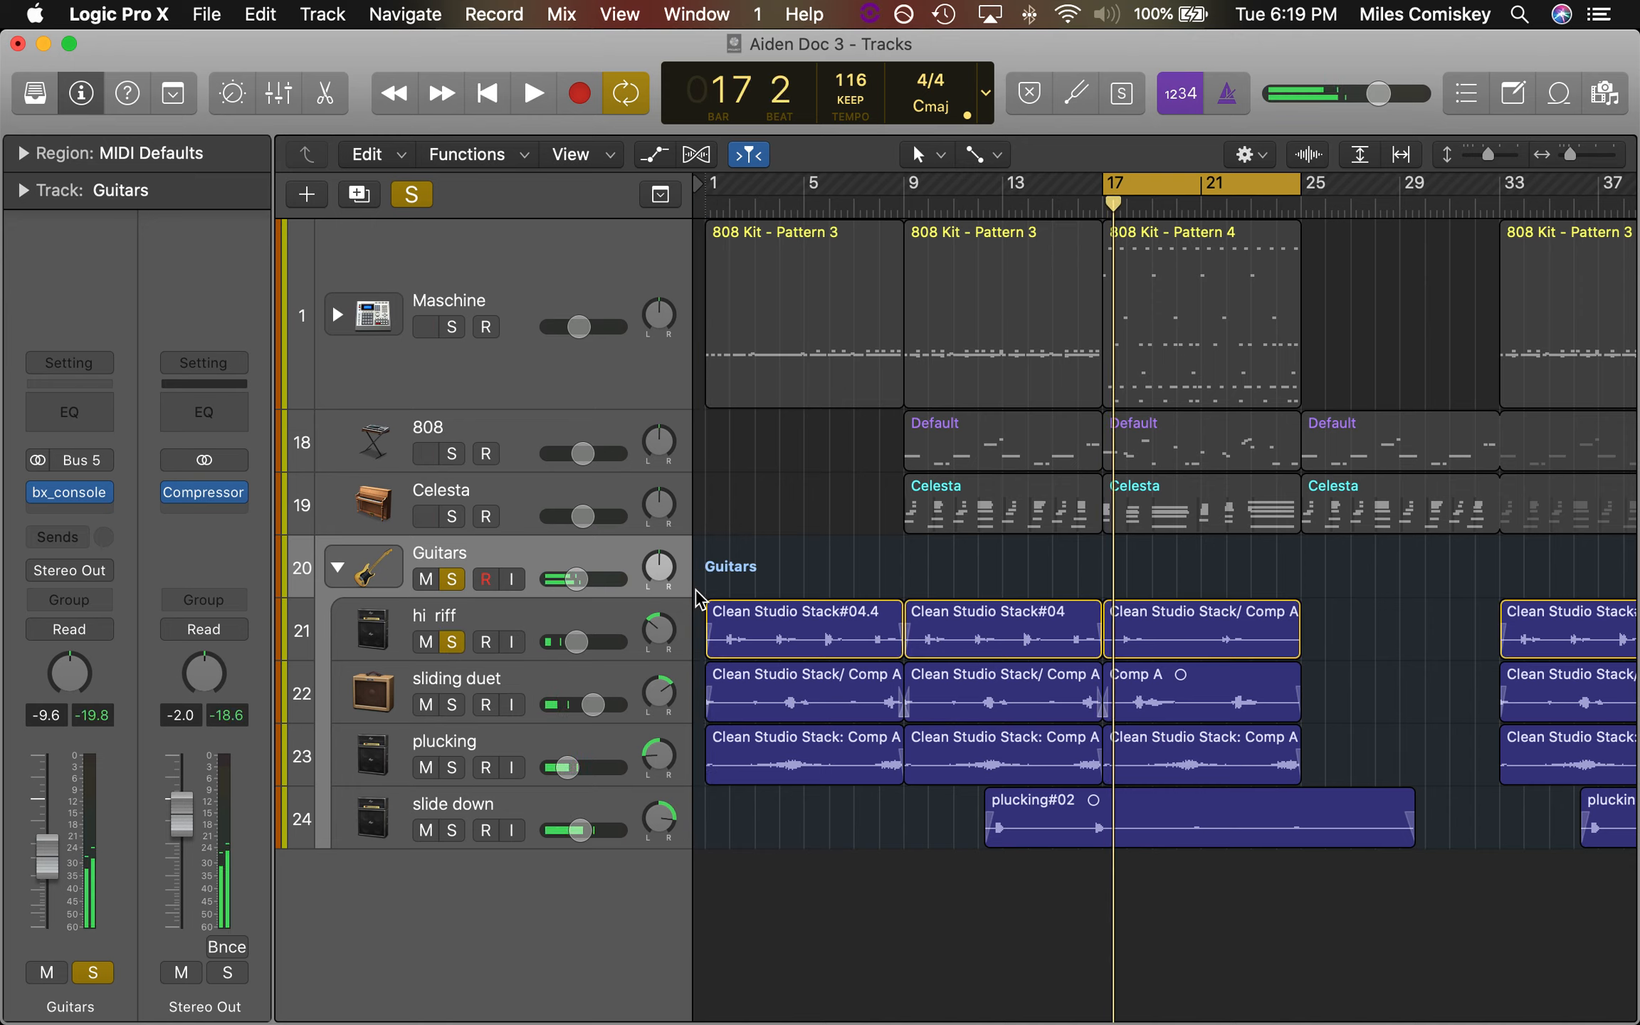
Unsolo the Guitars stack, switch off cycling, and play the hi riff part alone from bar 1
left_click(452, 581)
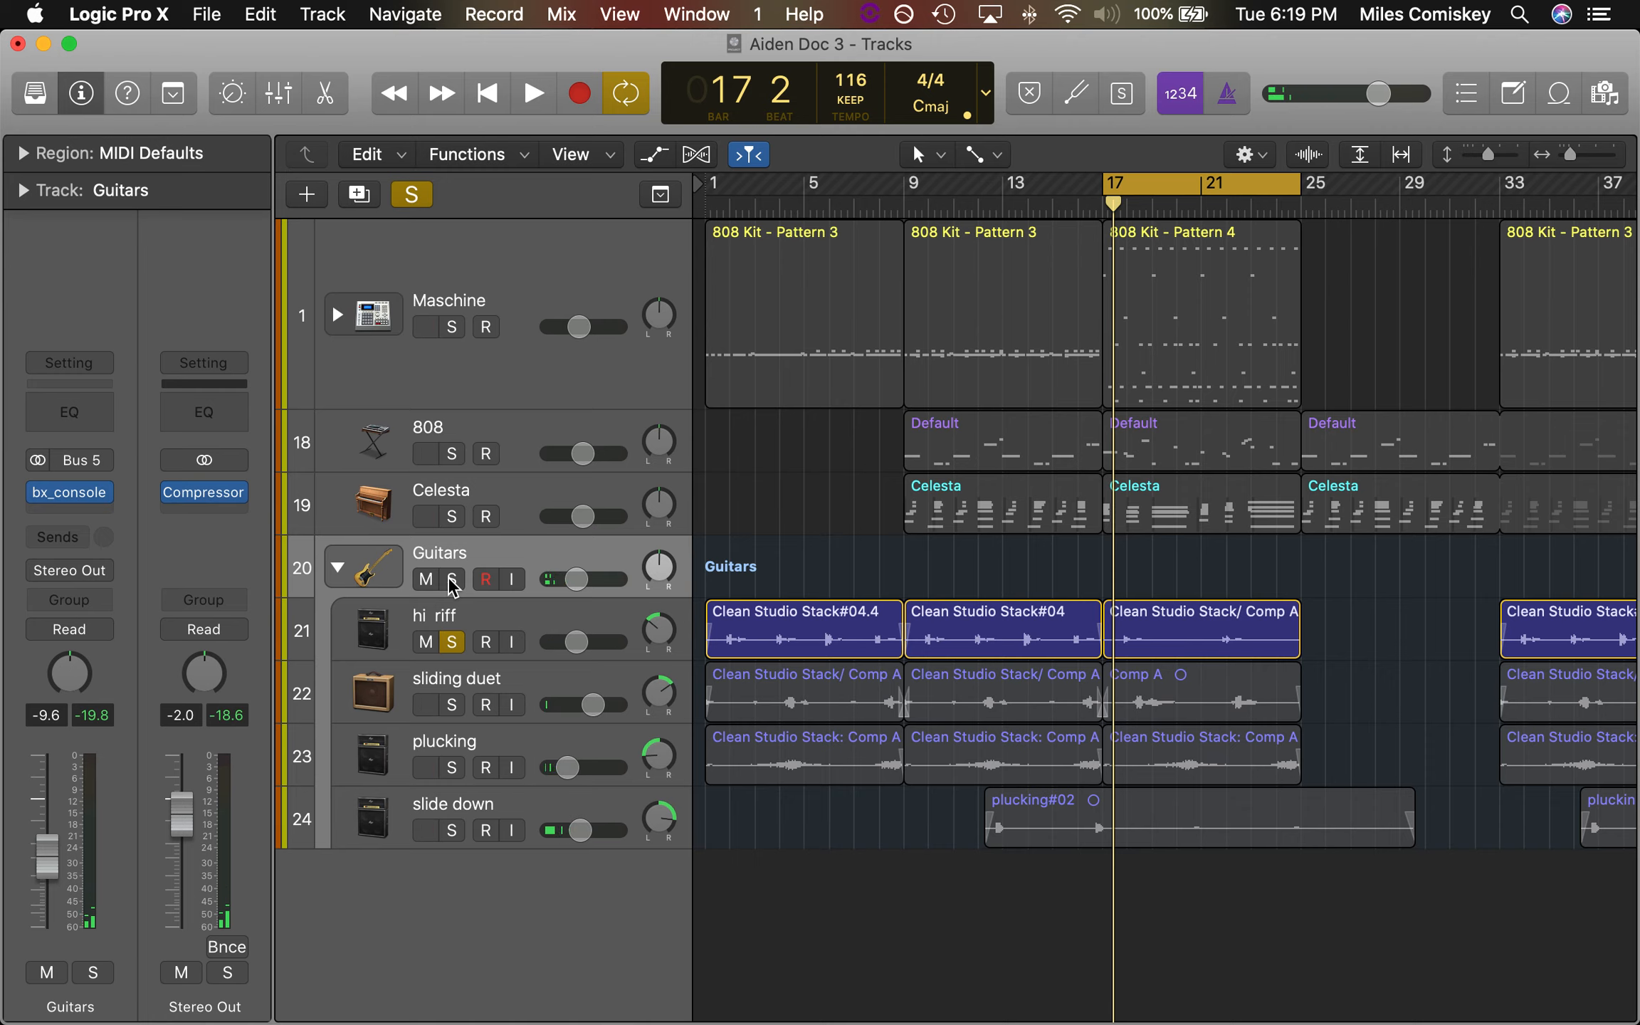
key("c")
key("Return")
key("space")
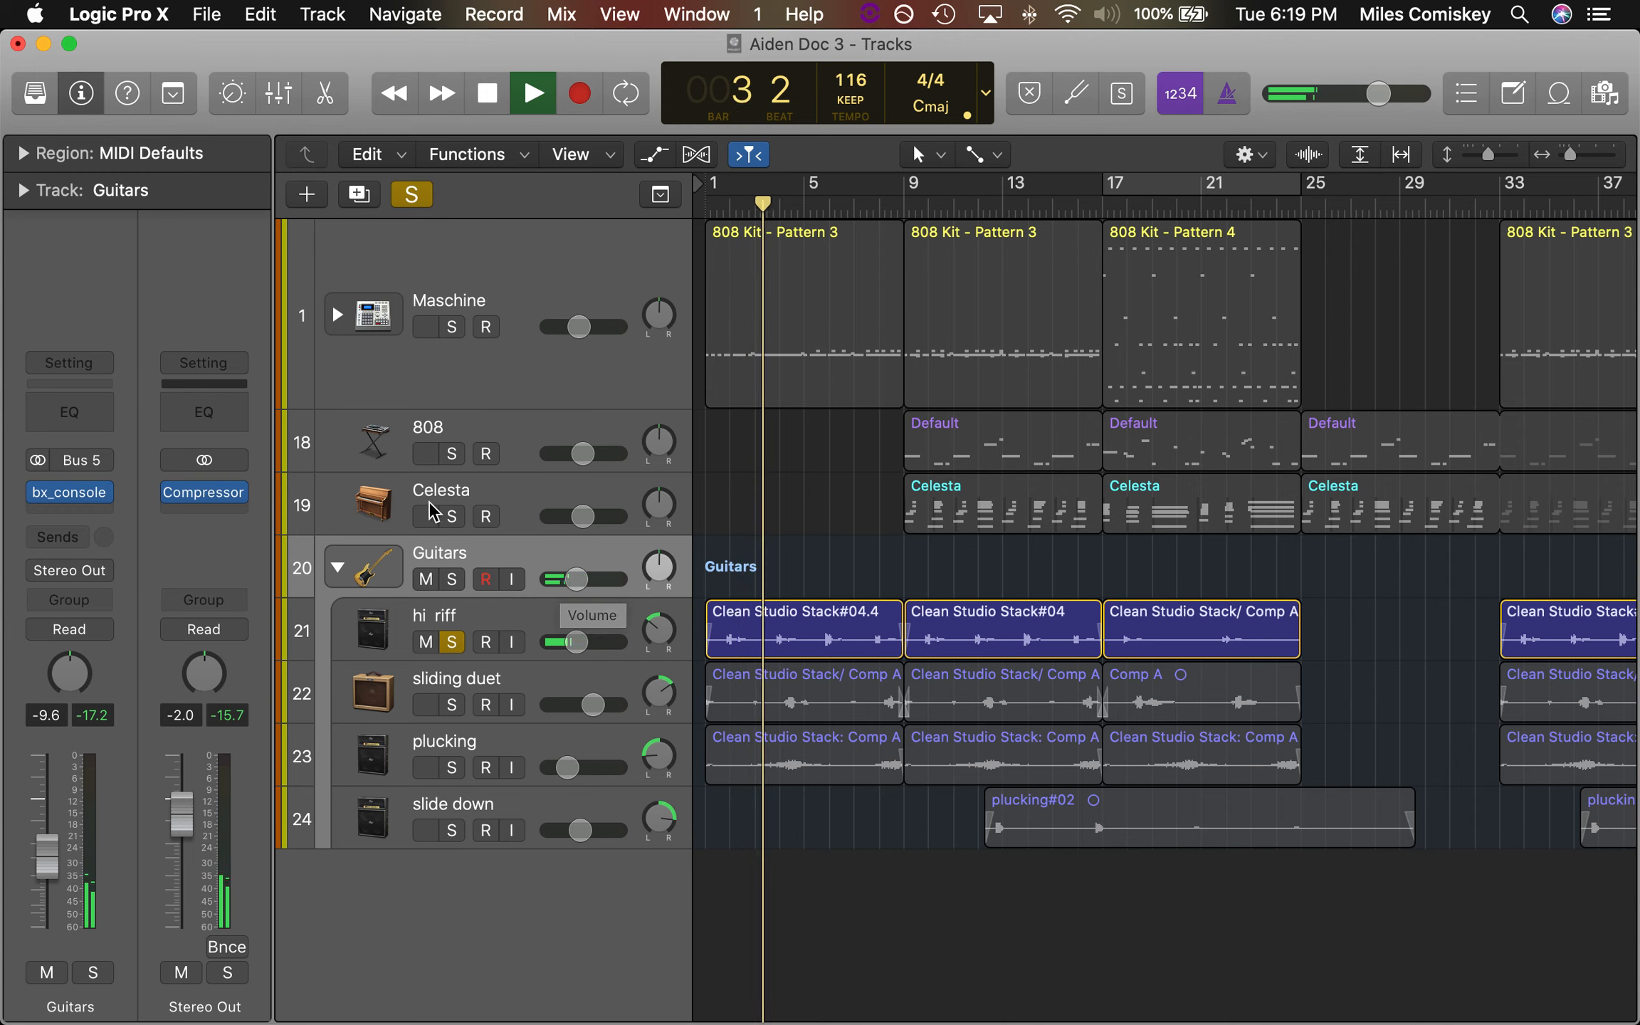
Solo the Celesta alongside hi riff and play both parts together from bar 9
left_click(448, 517)
key("space")
left_click(913, 208)
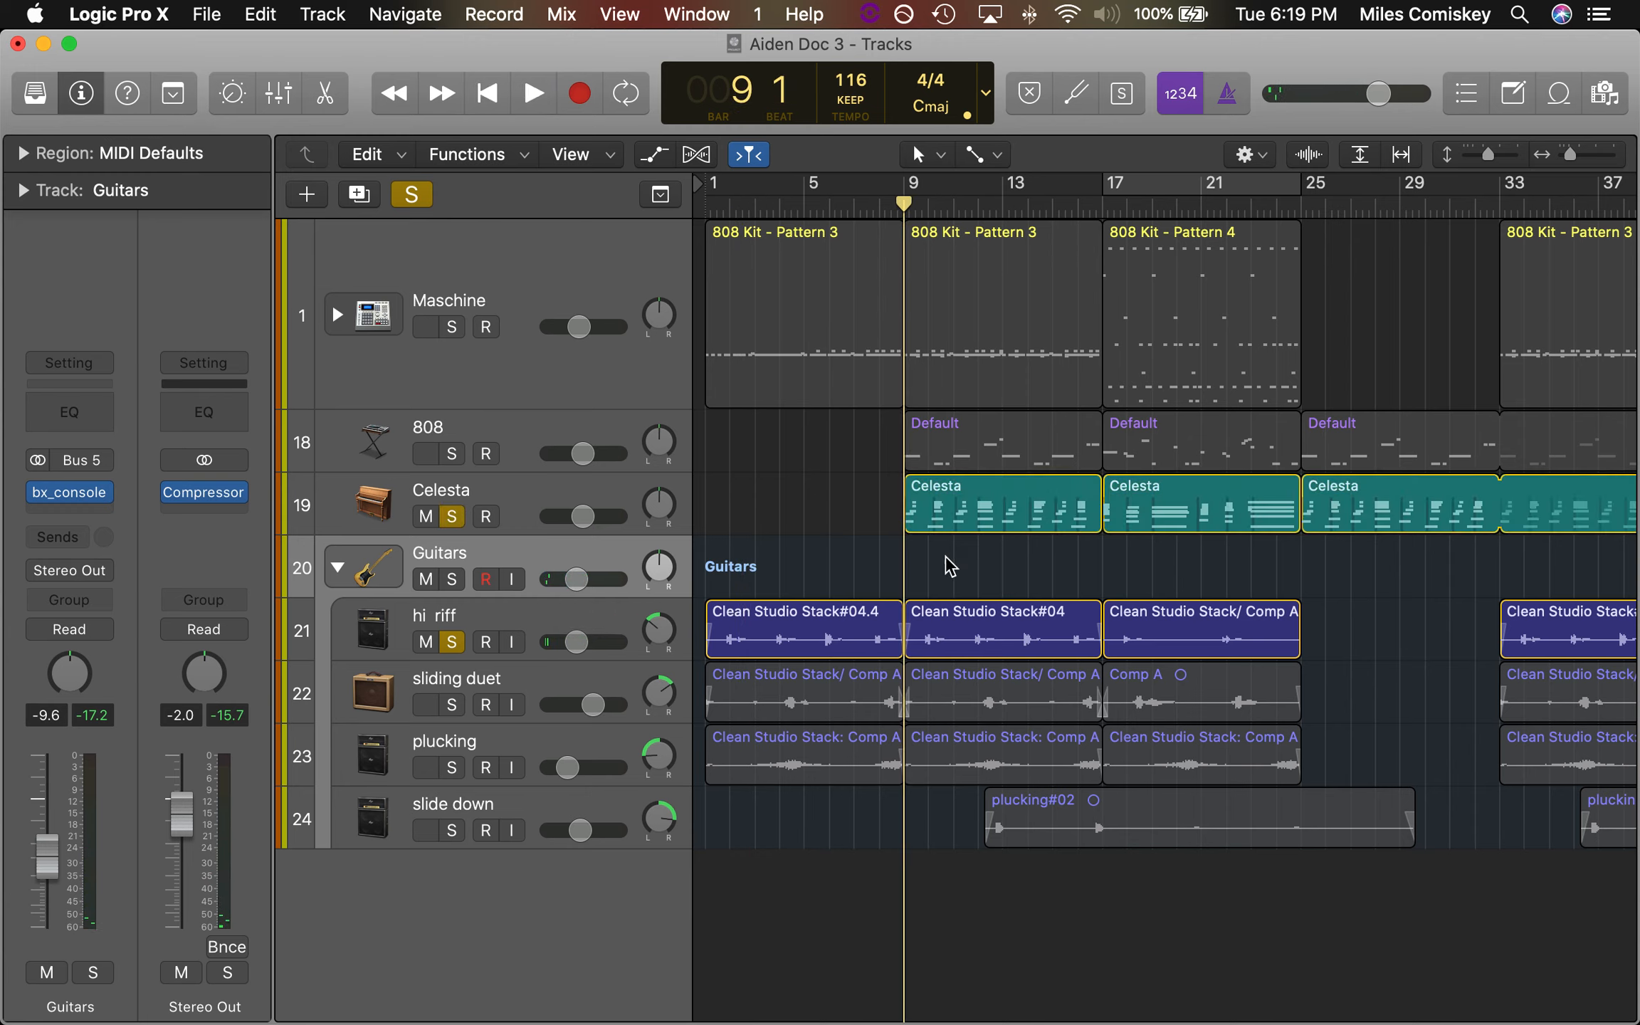
key("space")
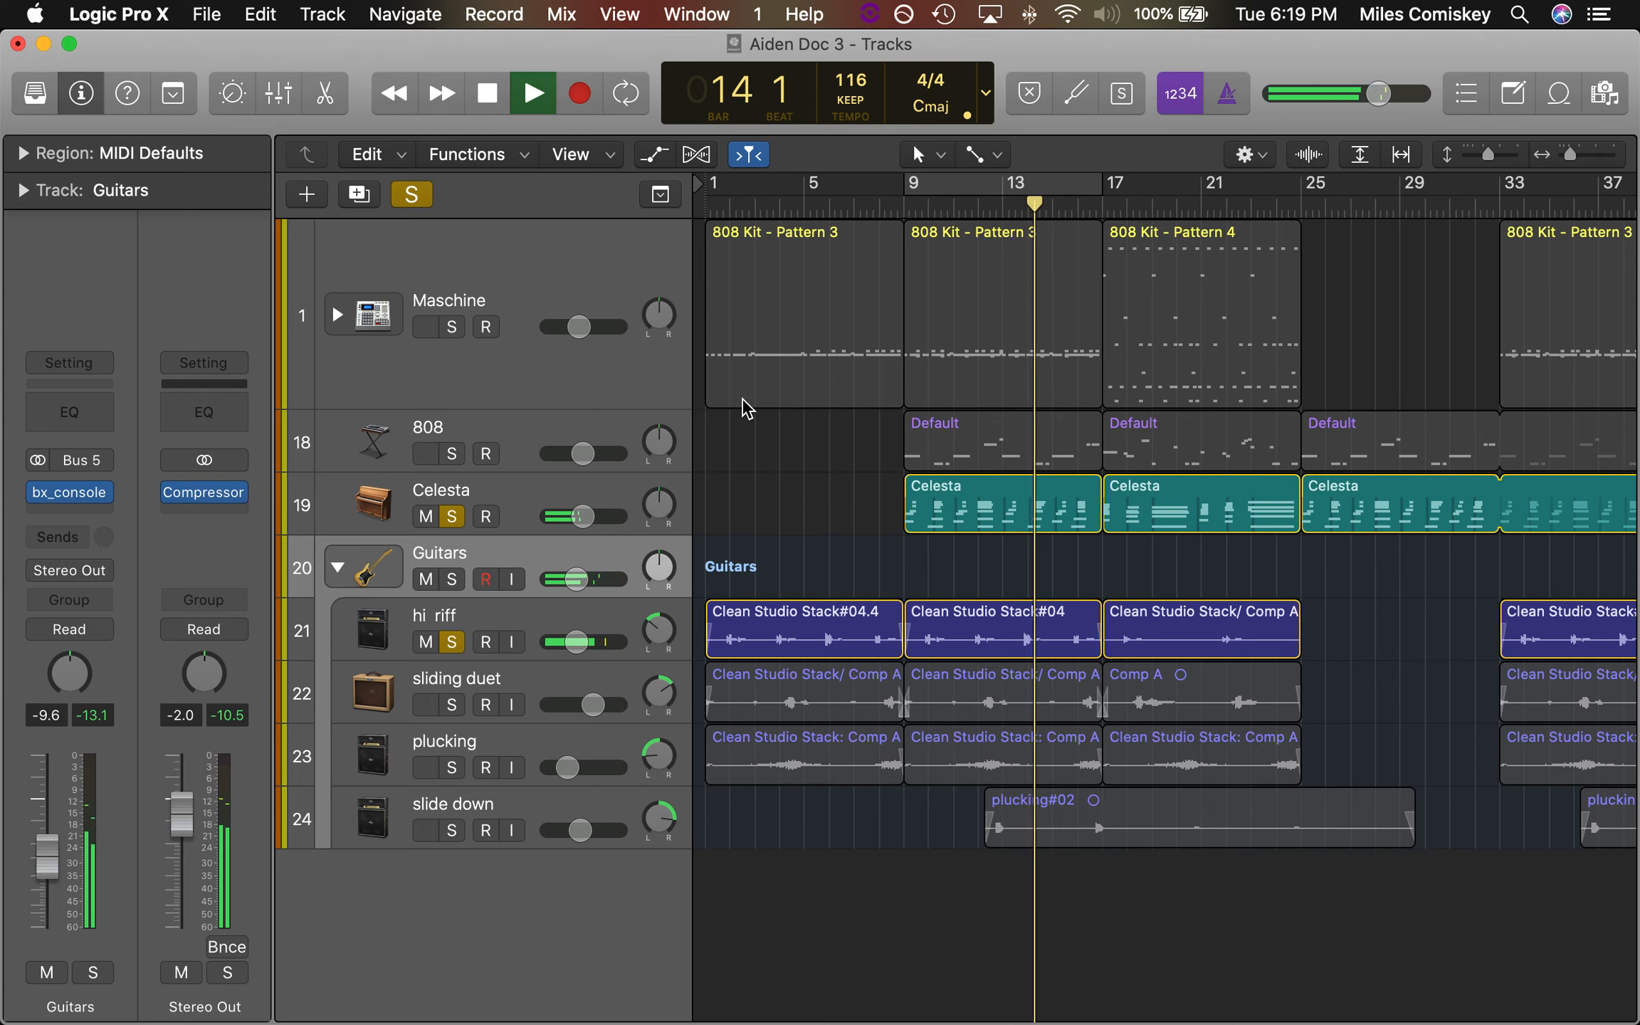
Loop bars 9 to 17 and play the soloed sliding duet together with hi riff and Celesta
key("c")
key("space")
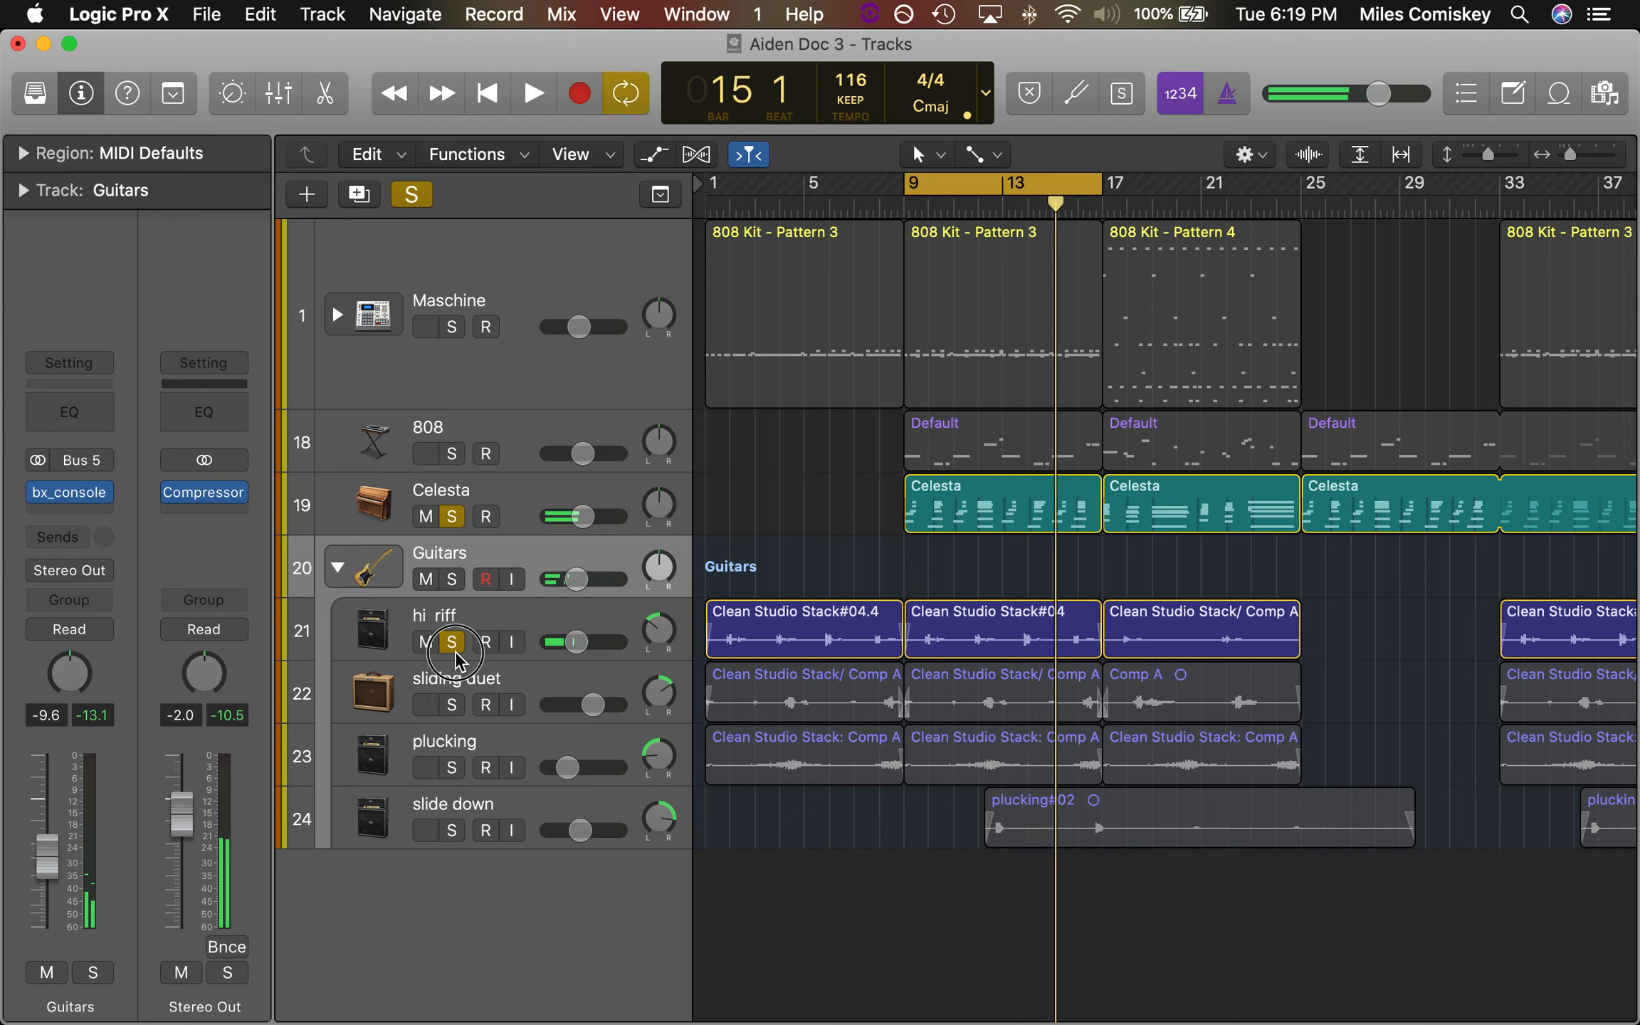
left_click(453, 643)
left_click(452, 704)
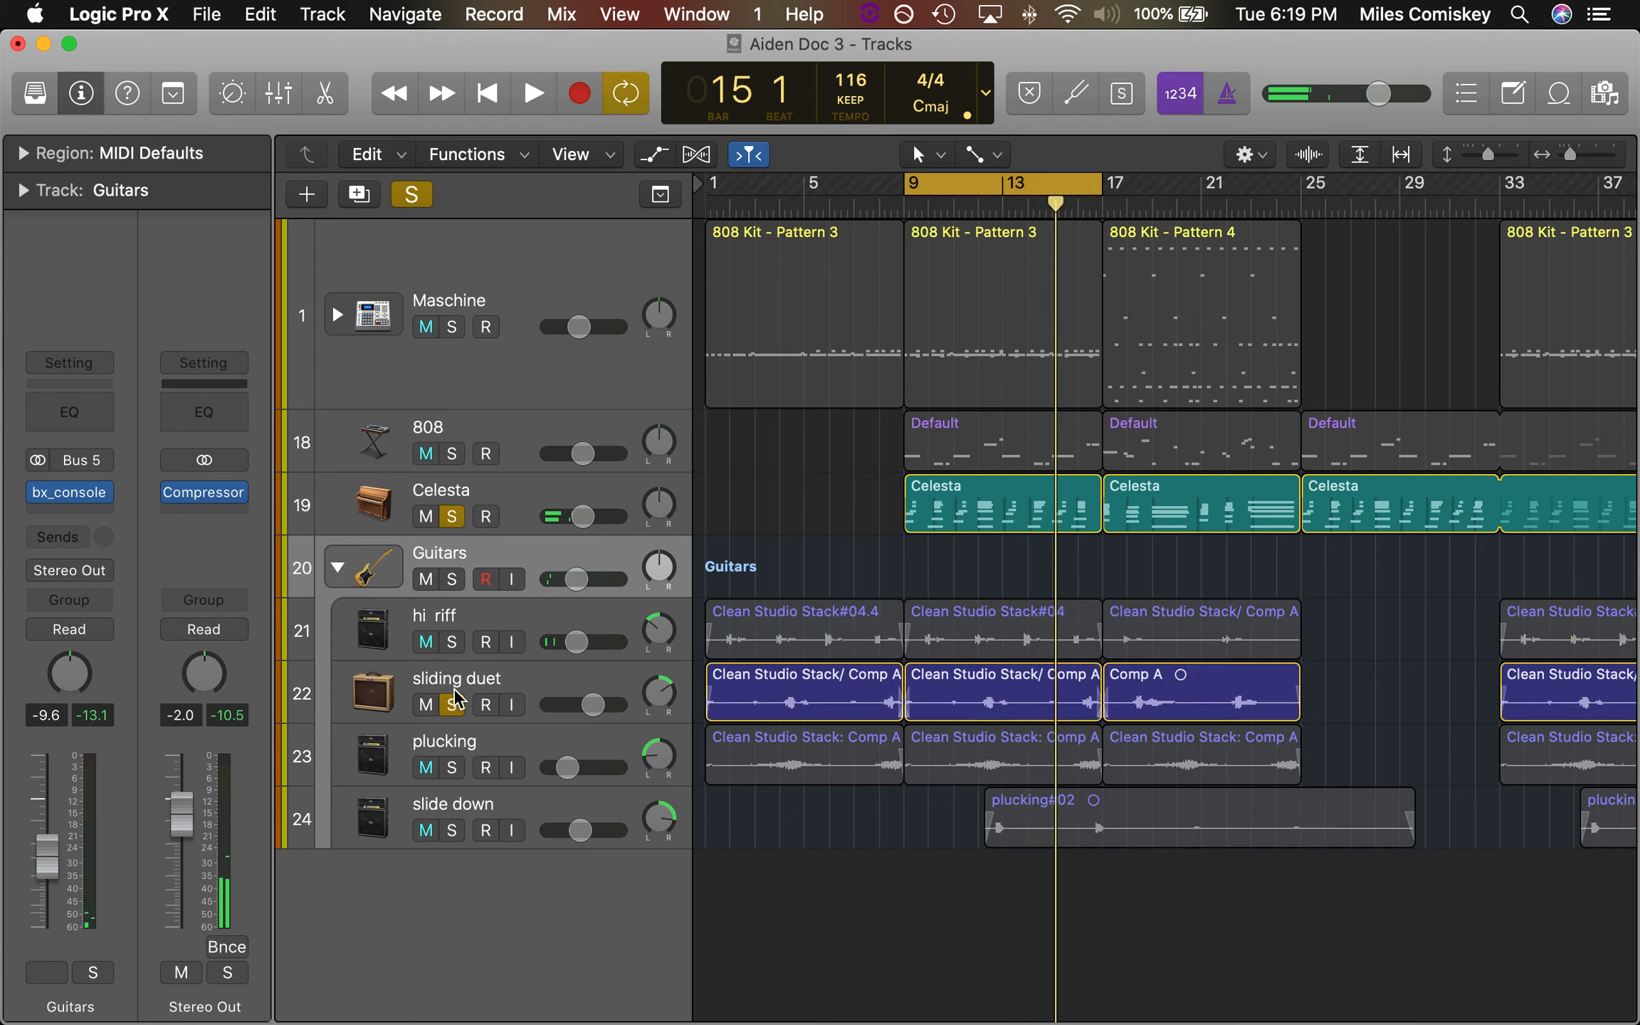
left_click(453, 643)
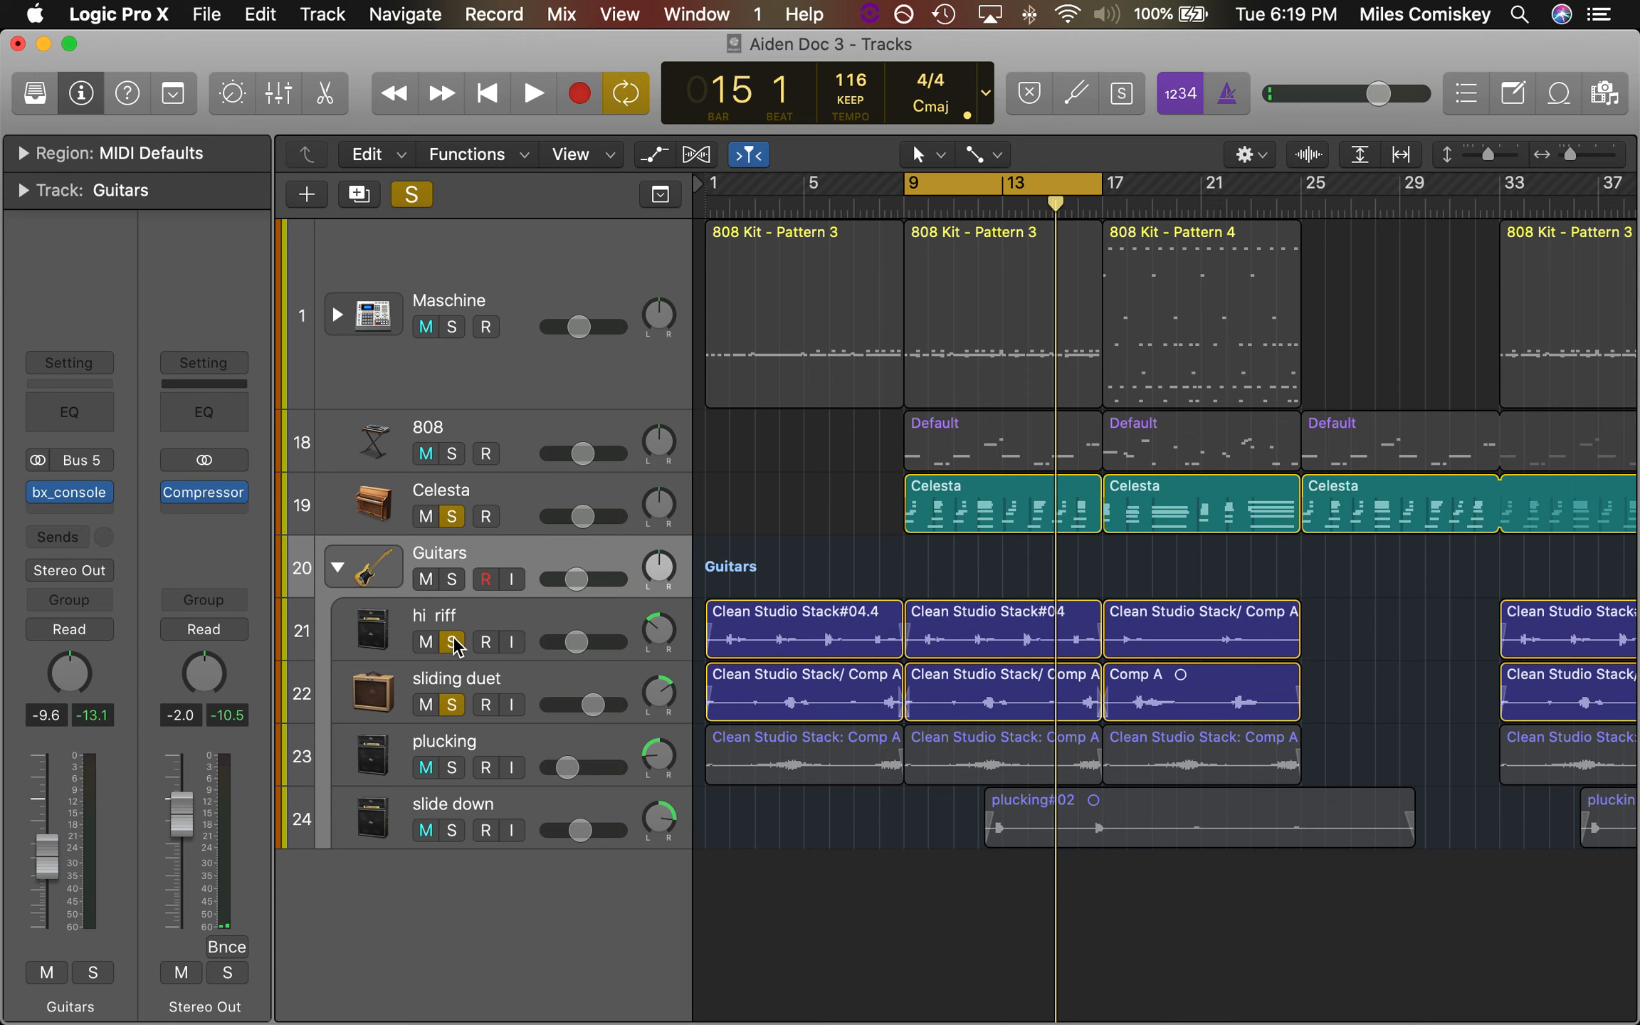
key("space")
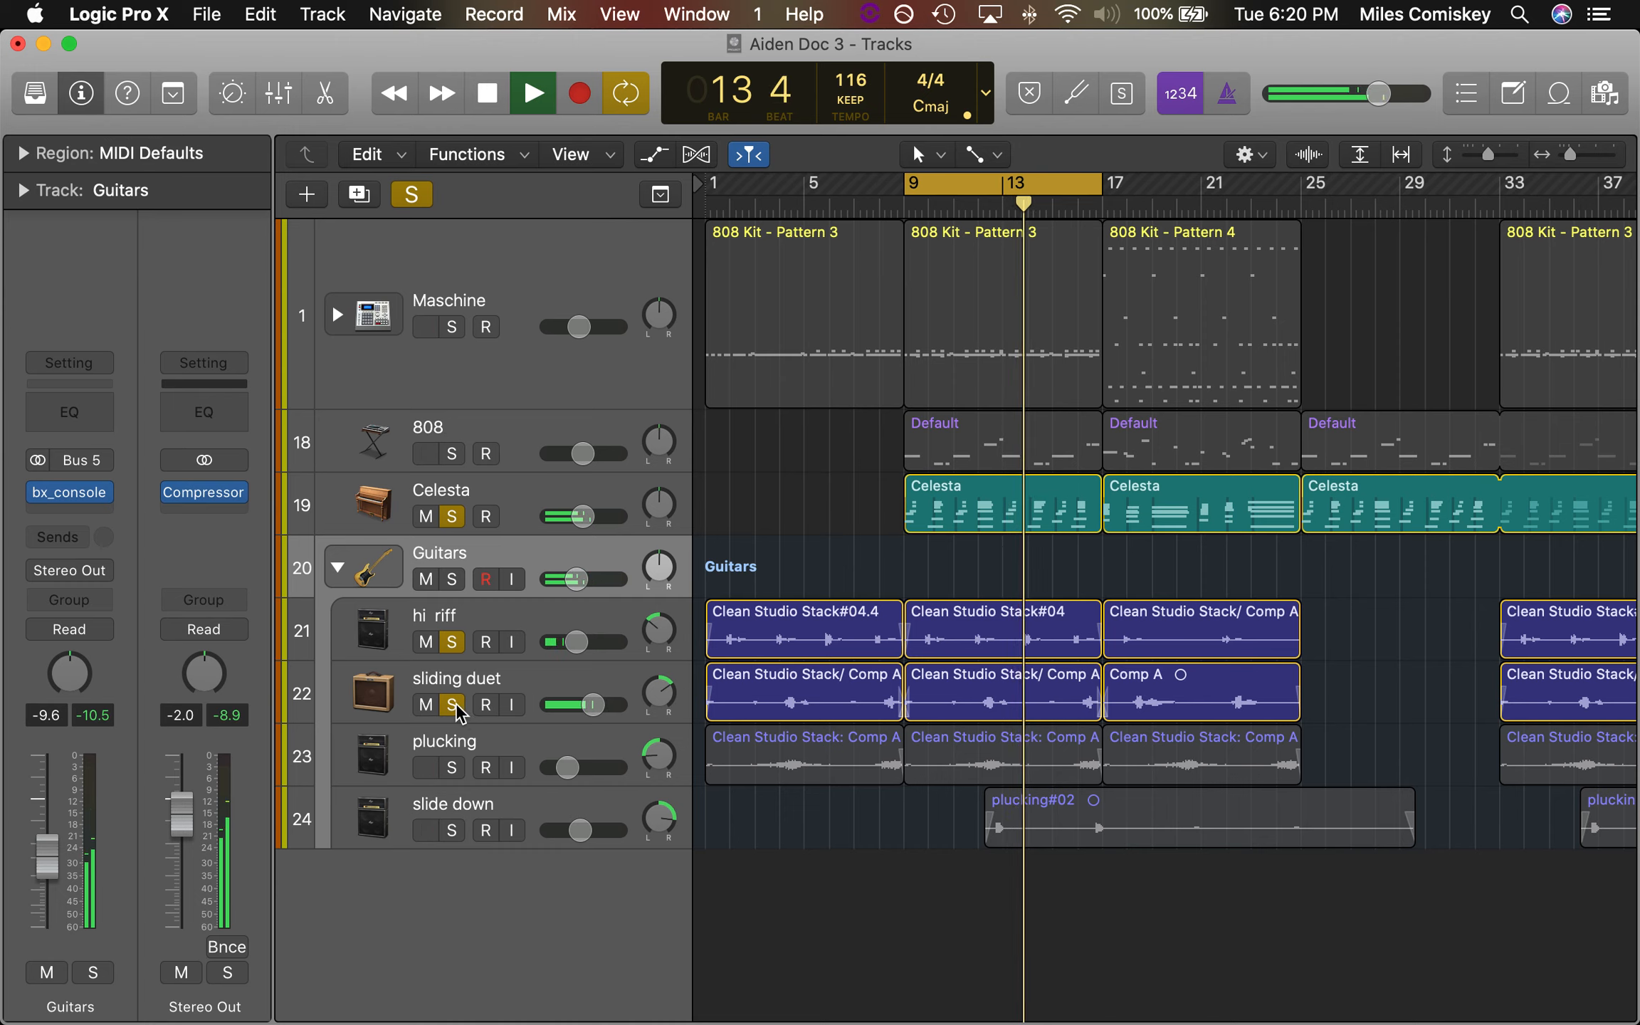
Solo plucking in place of hi riff and sliding duet and play it with the Celesta
key("space")
left_click(450, 768)
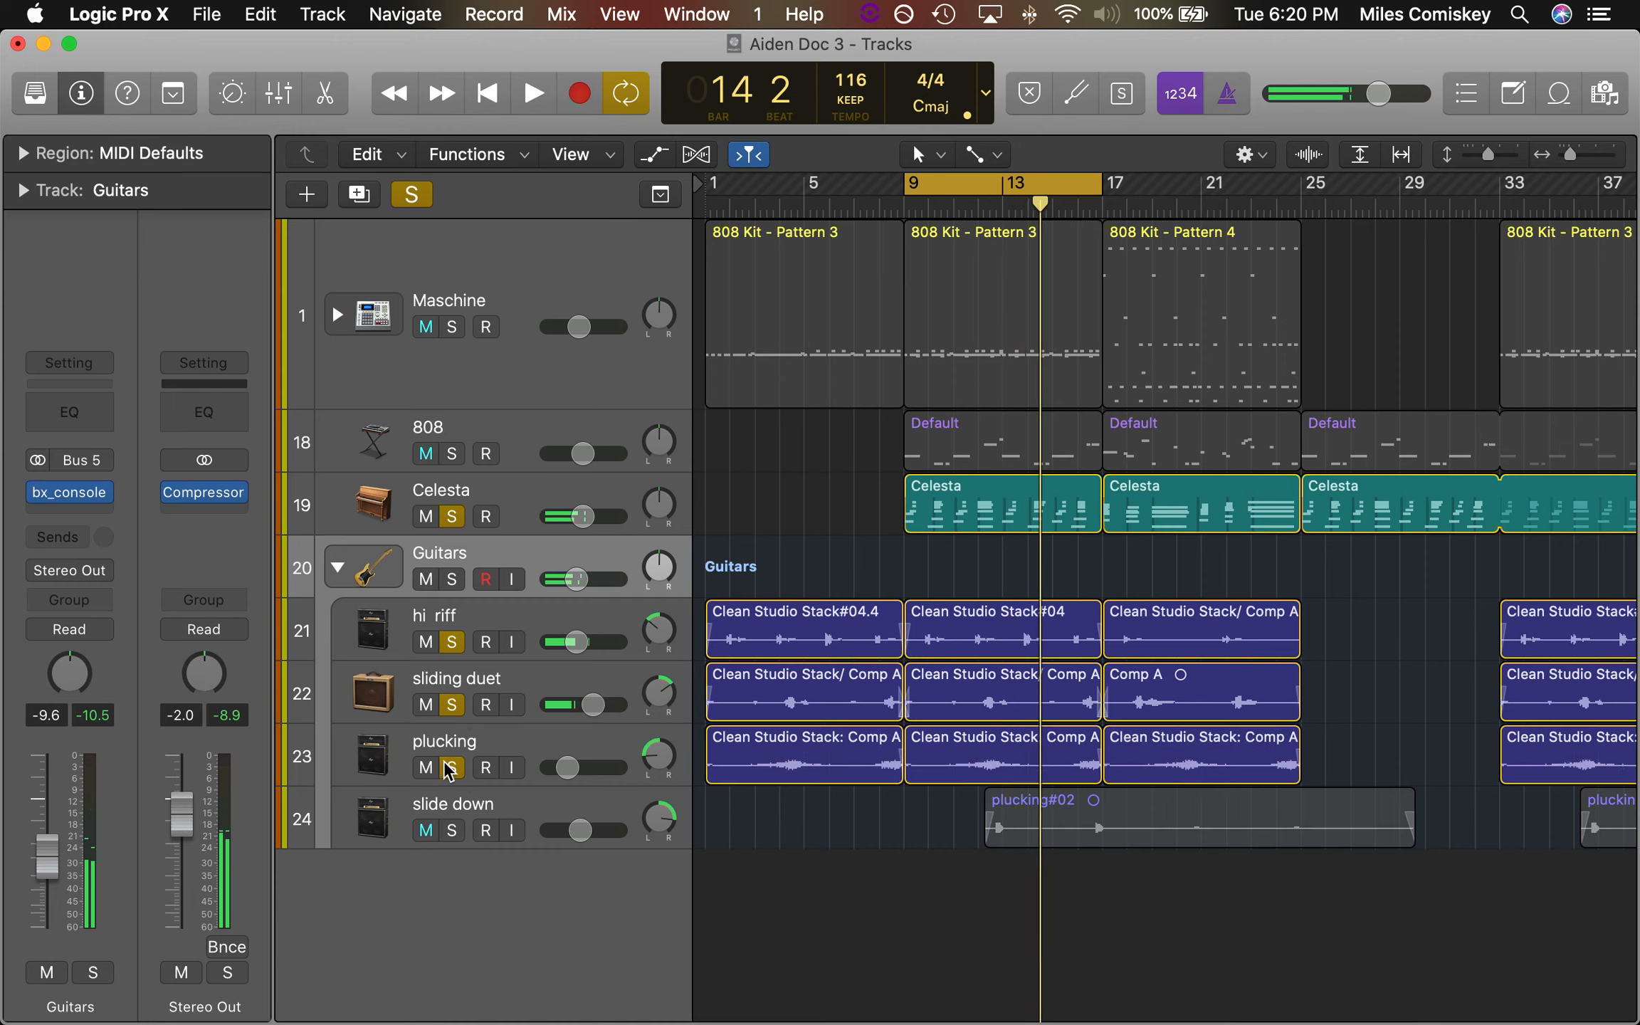
left_click(451, 704)
left_click(453, 643)
key("space")
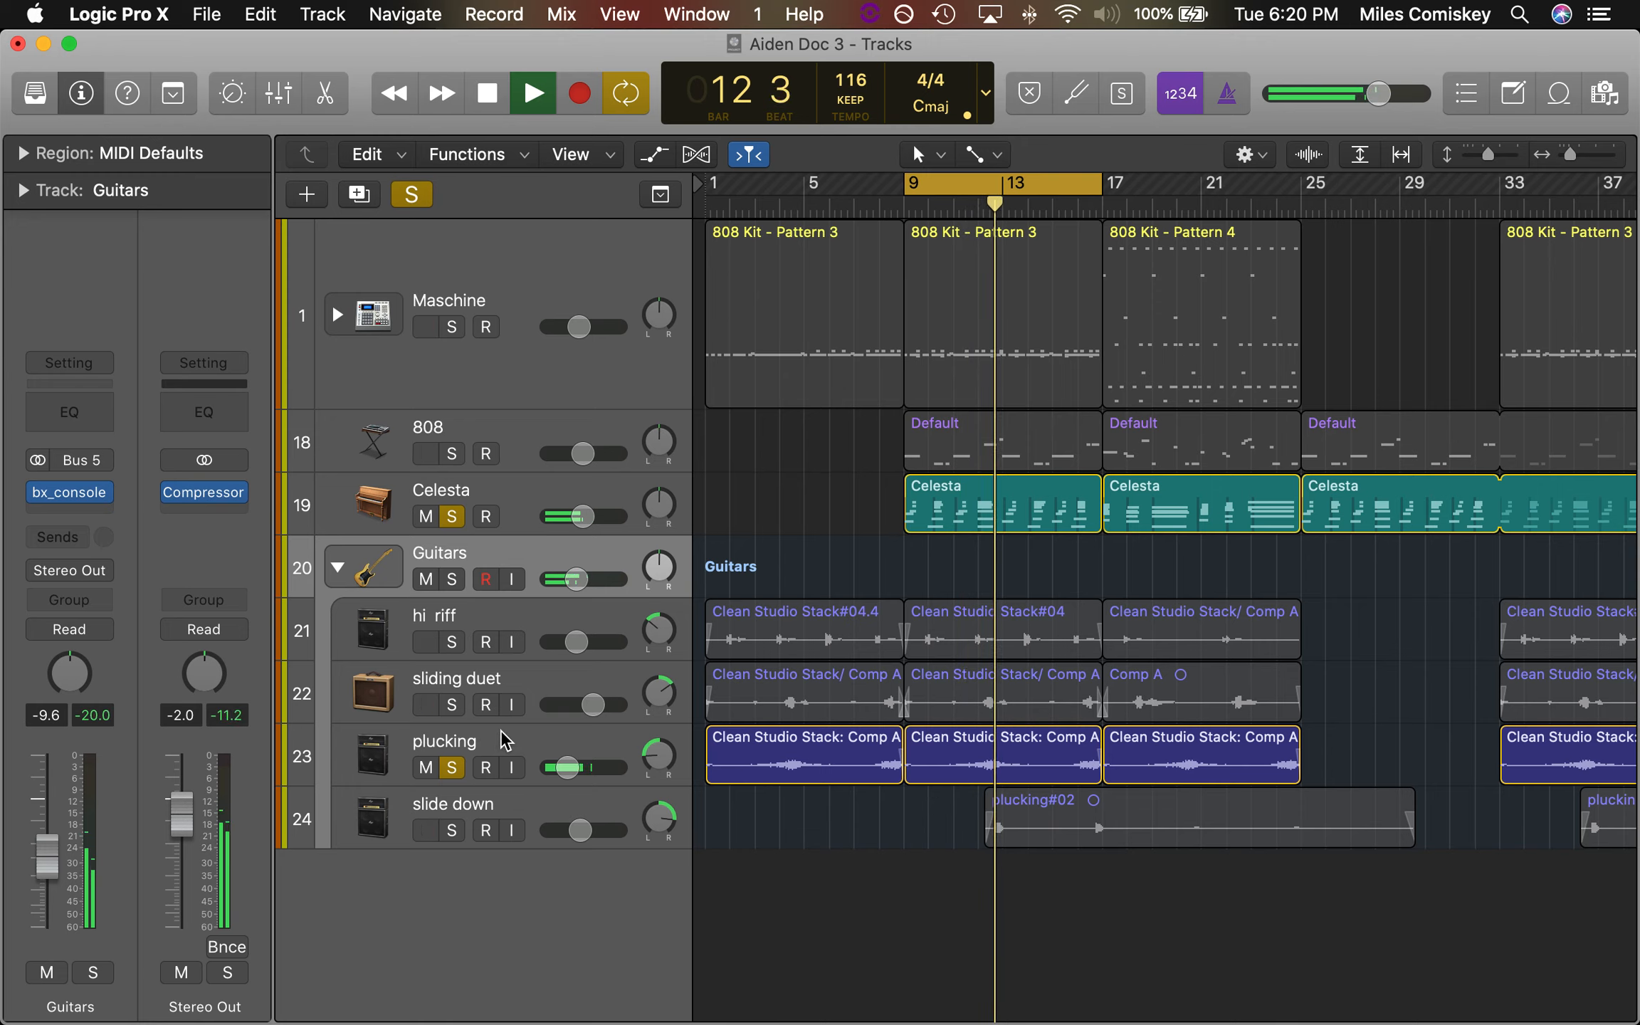
Solo slide down in place of plucking and play it with the Celesta in the bar 9 to 17 loop
left_click(452, 831)
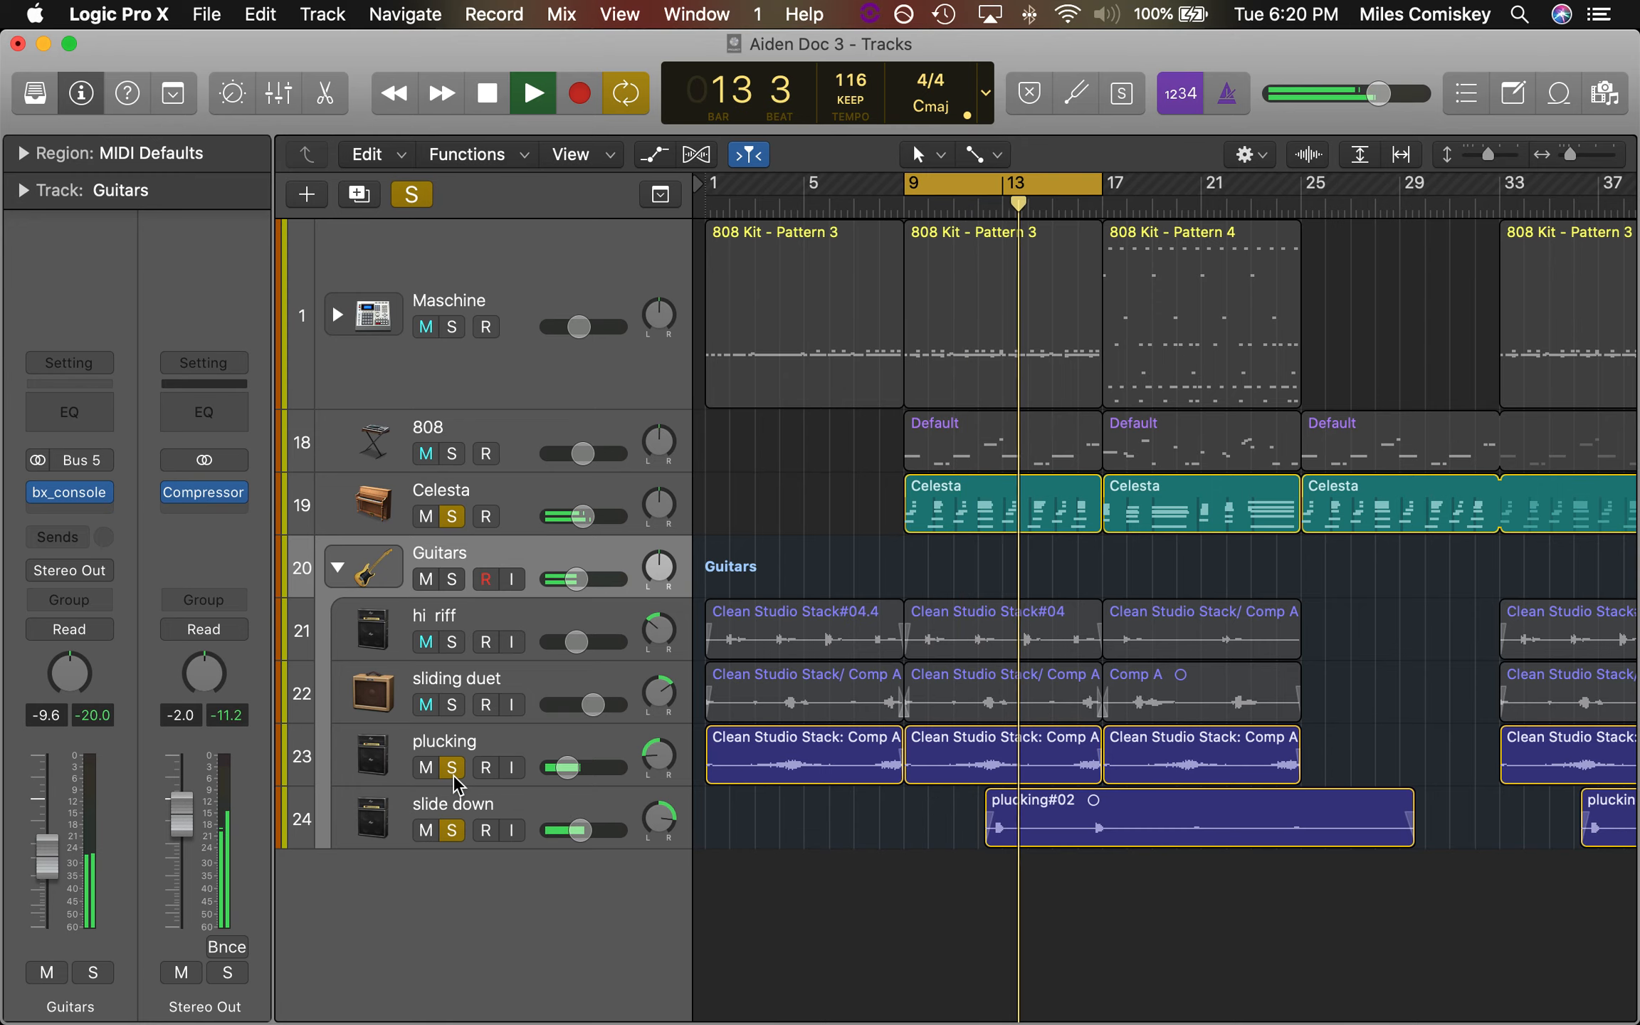
left_click(452, 769)
key("space")
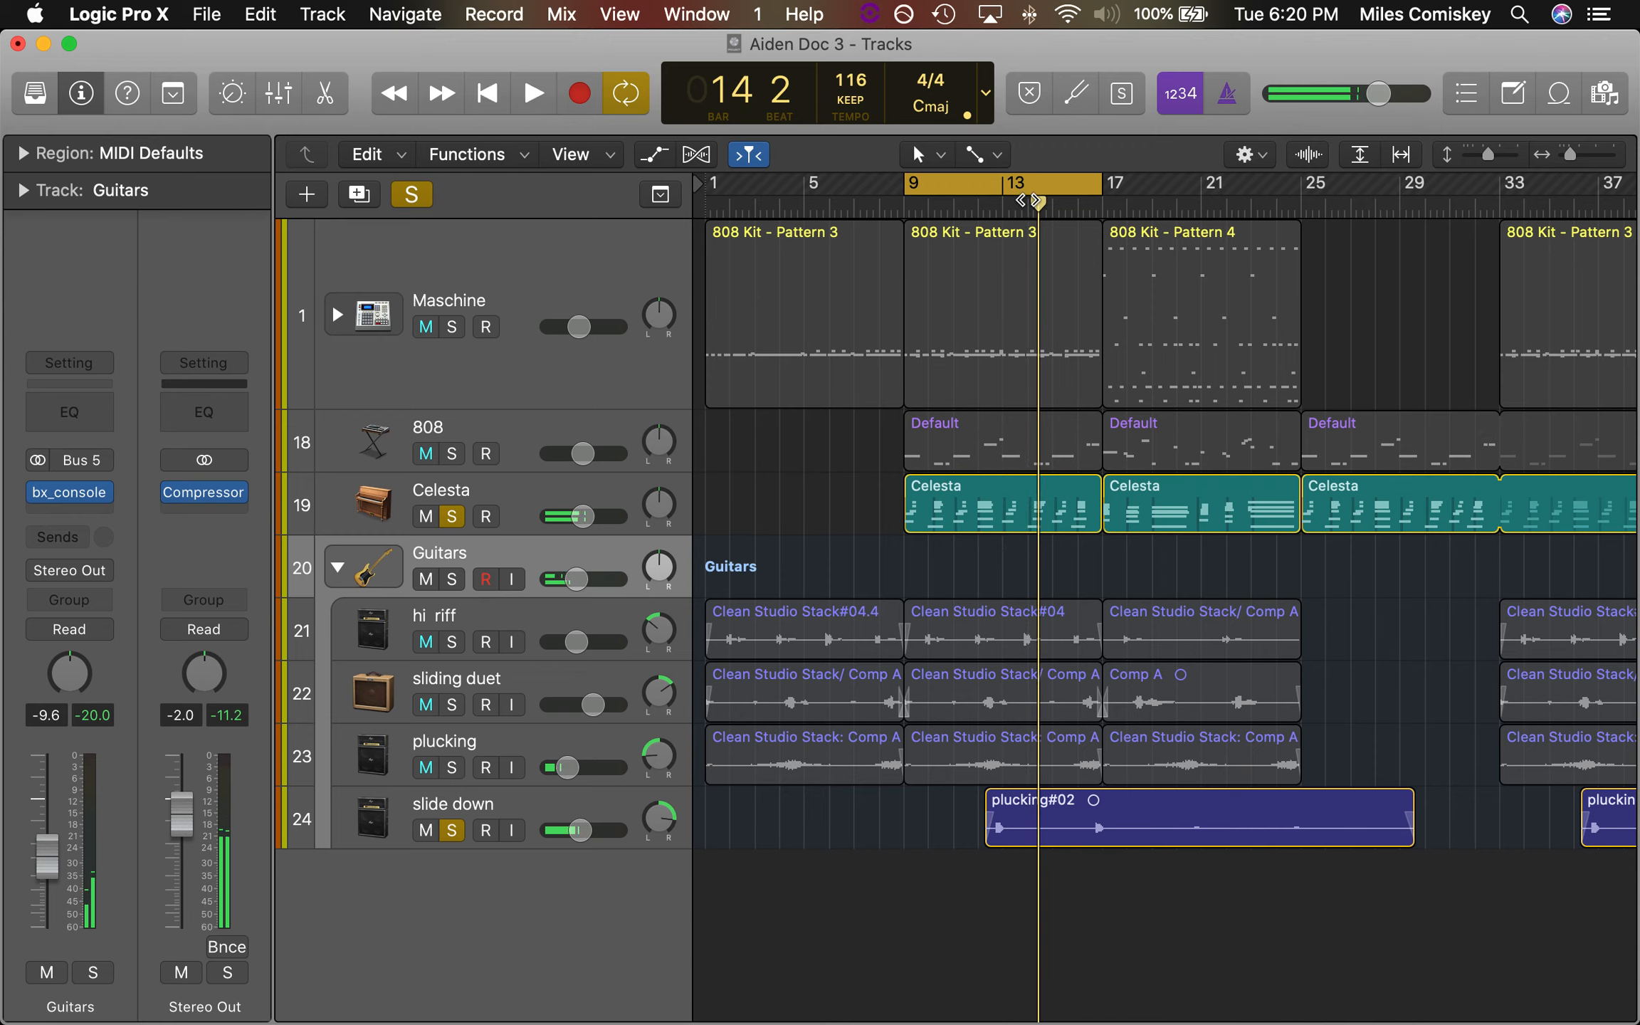
left_click(993, 207)
key("space")
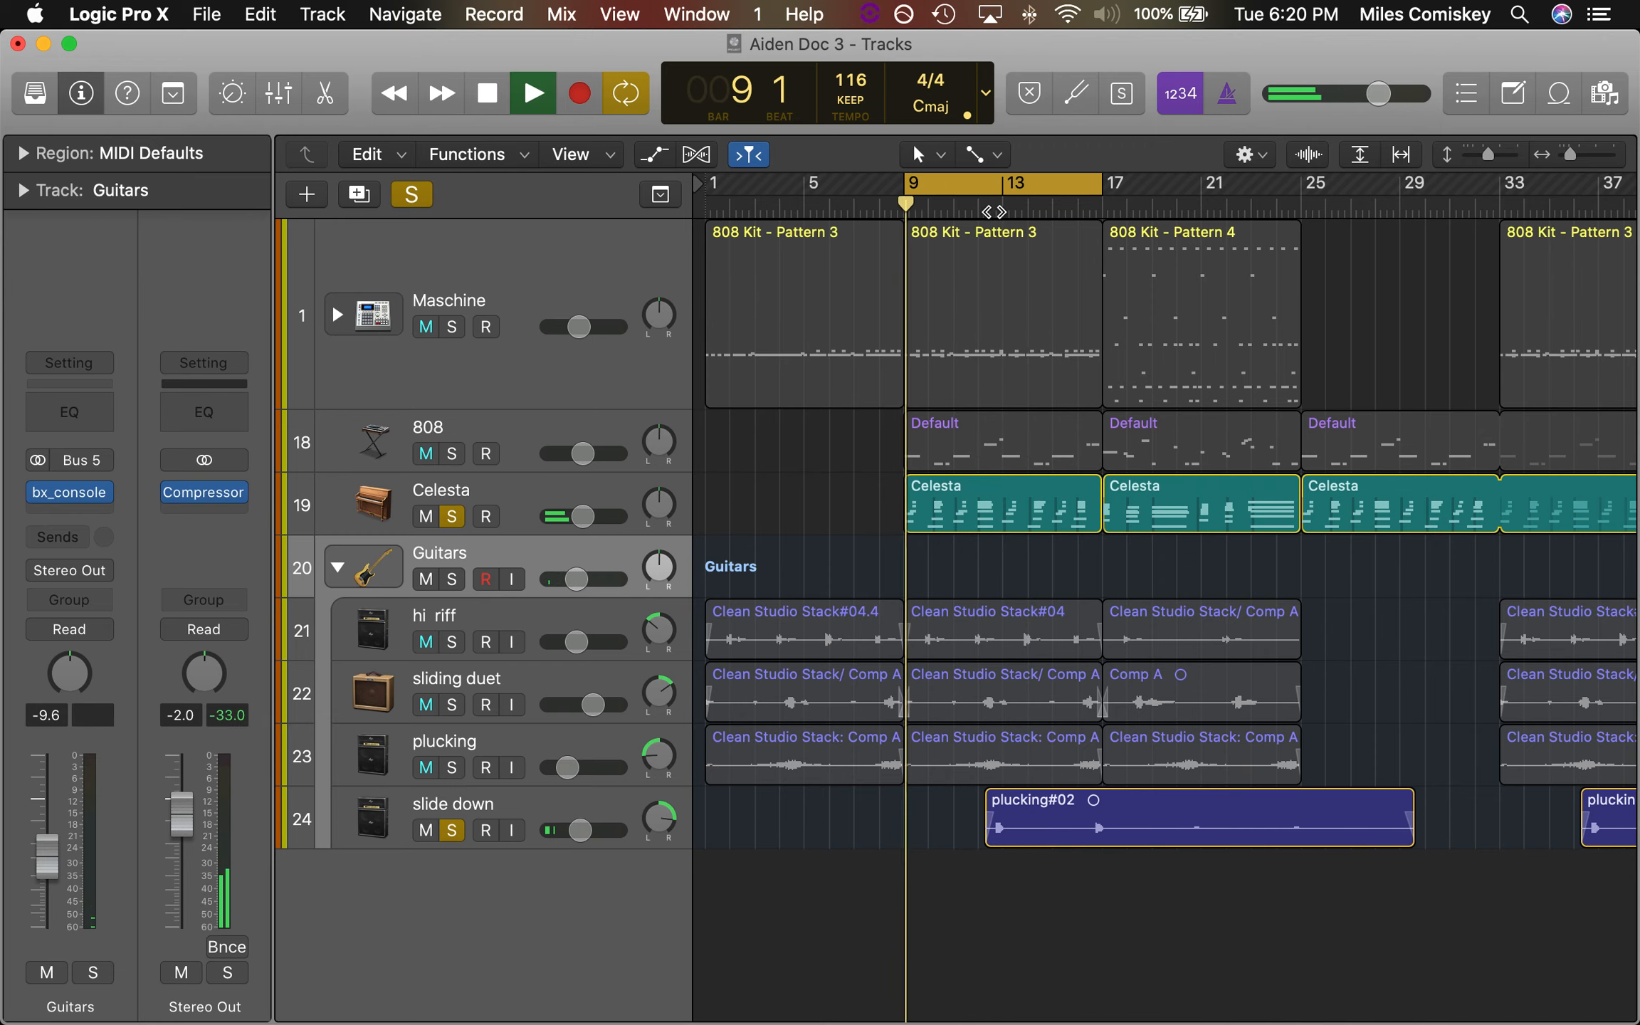
left_click(981, 209)
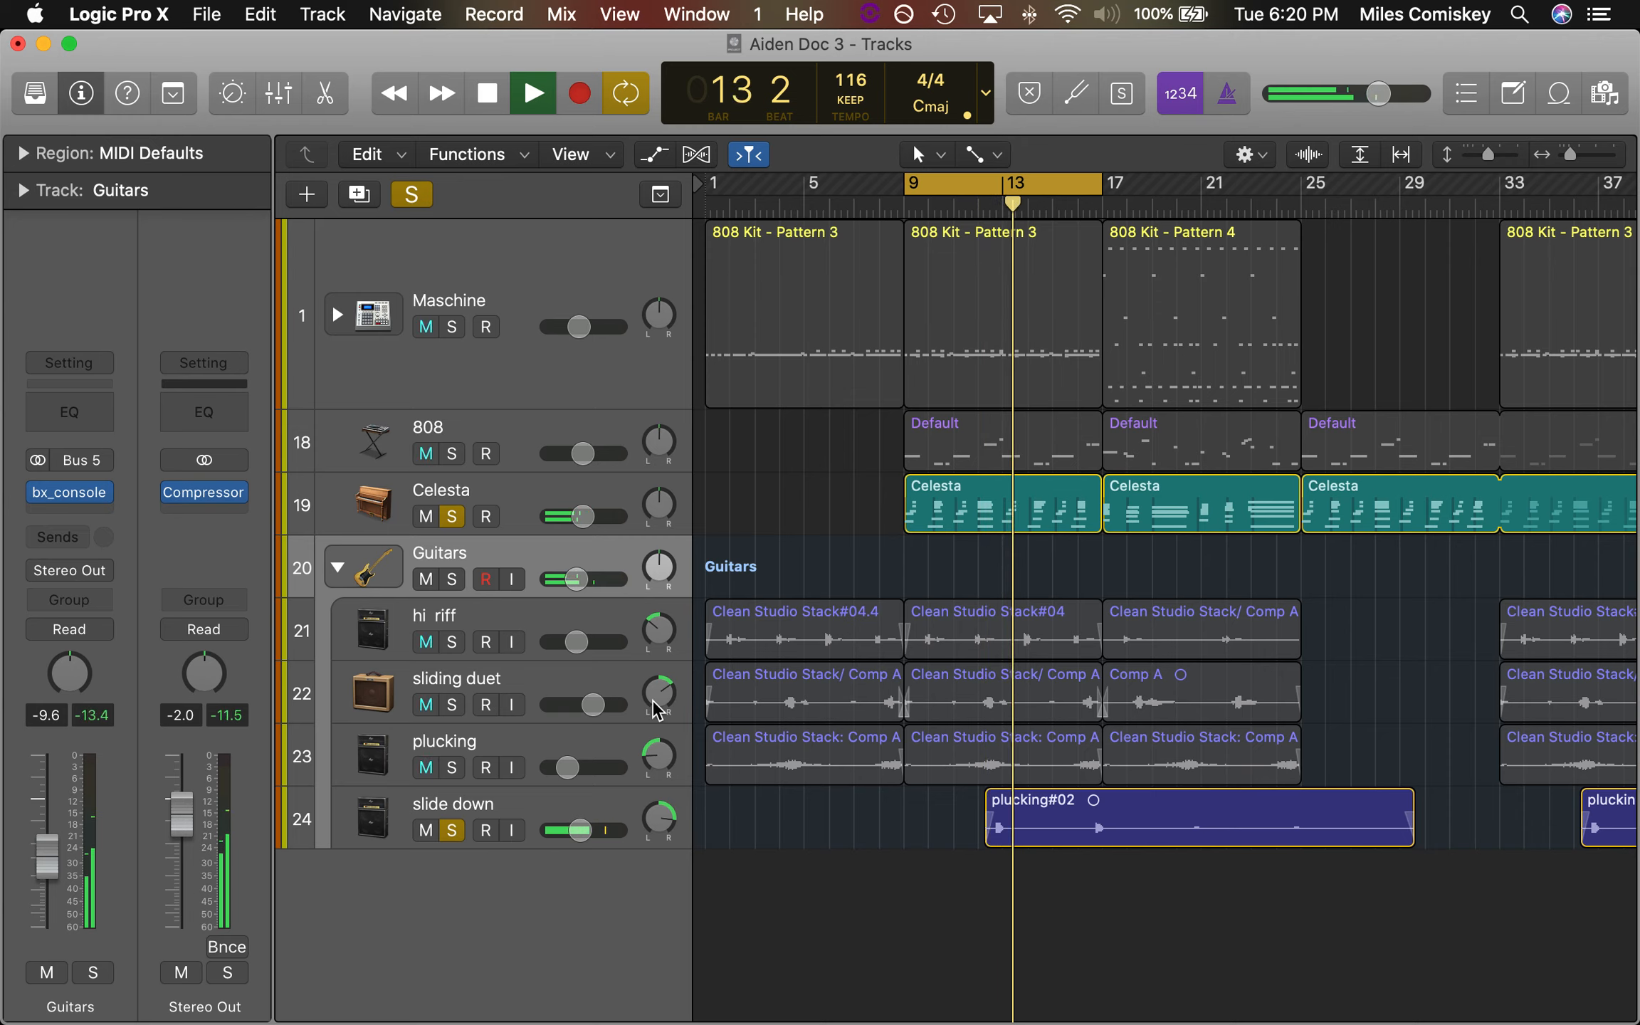
Replace the slide down solo with the whole Guitars stack and play it alone, then with the Celesta added
key("space")
left_click(451, 836)
left_click(450, 580)
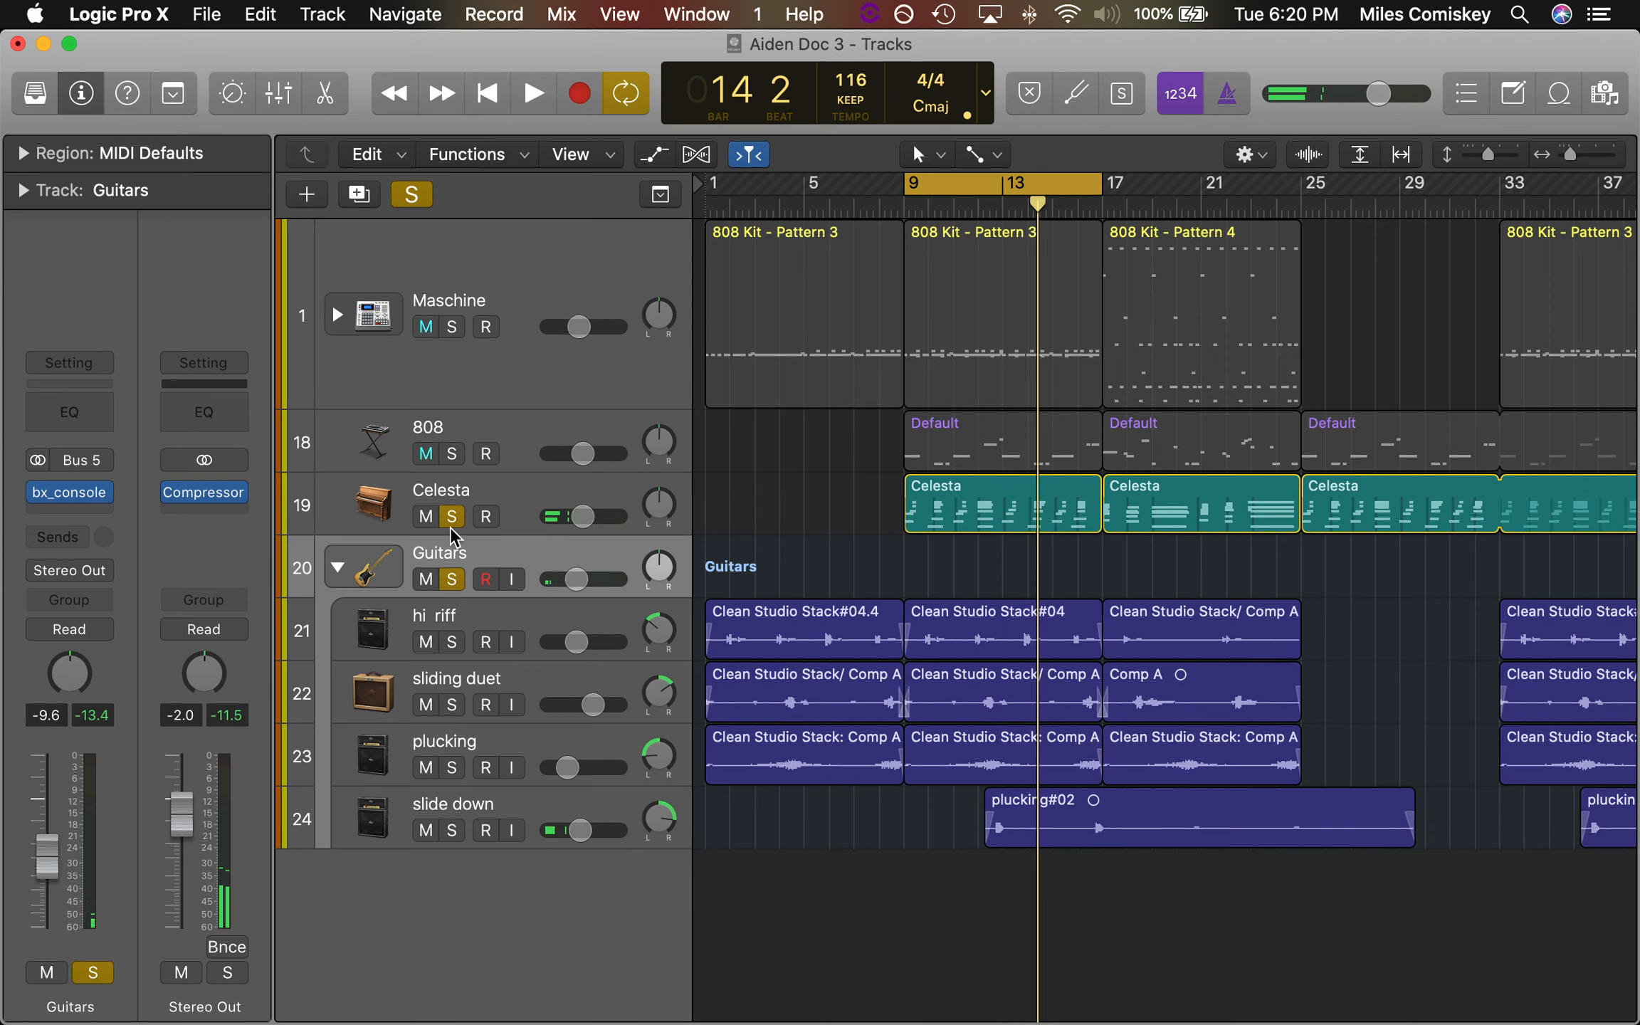
left_click(452, 518)
key("space")
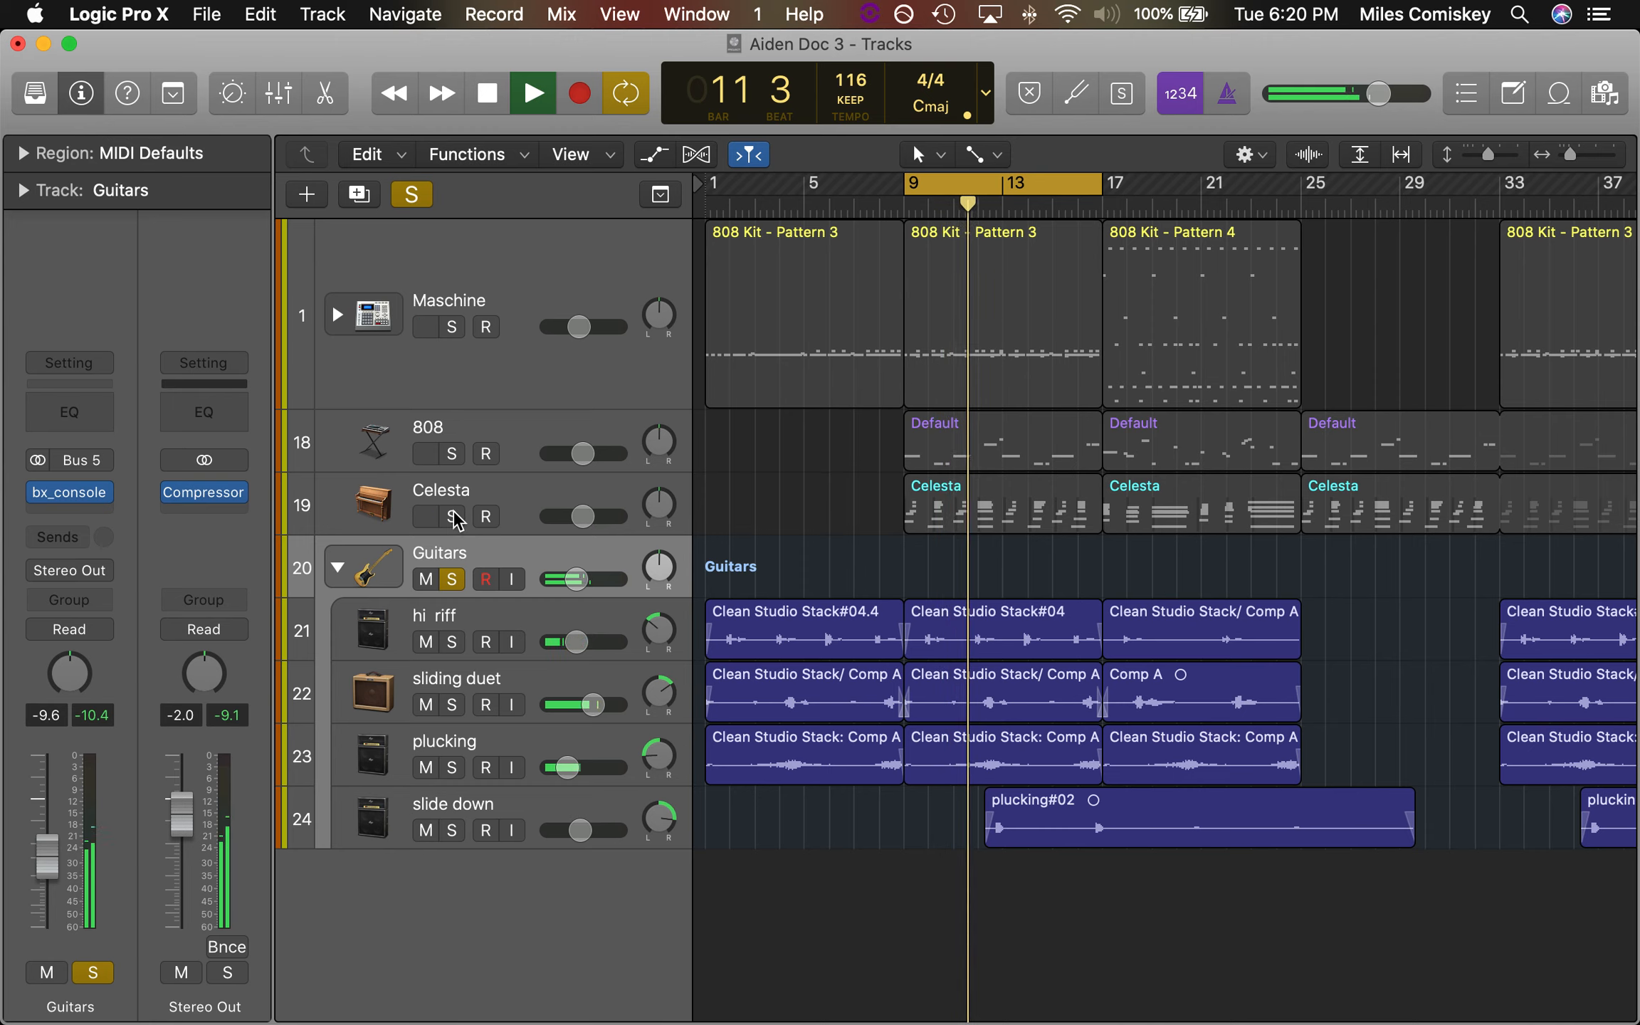
left_click(452, 517)
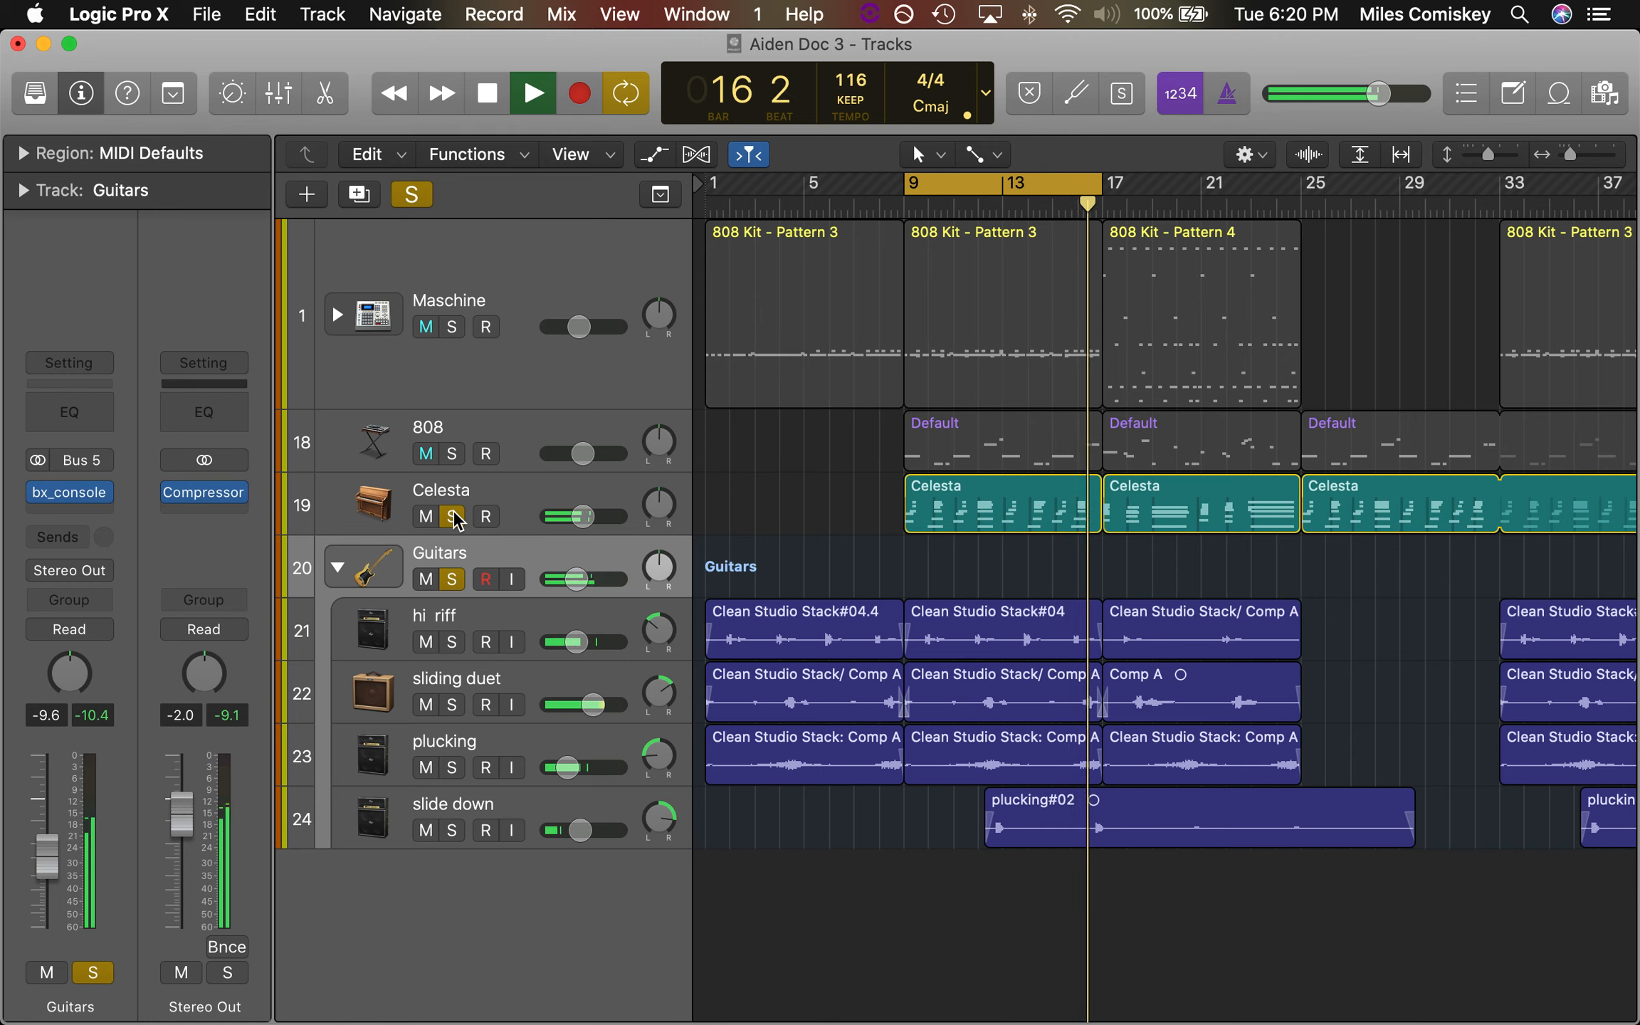
Clear the remaining solos, play the full mix, and reduce the Maschine track's height
left_click(452, 516, "alt")
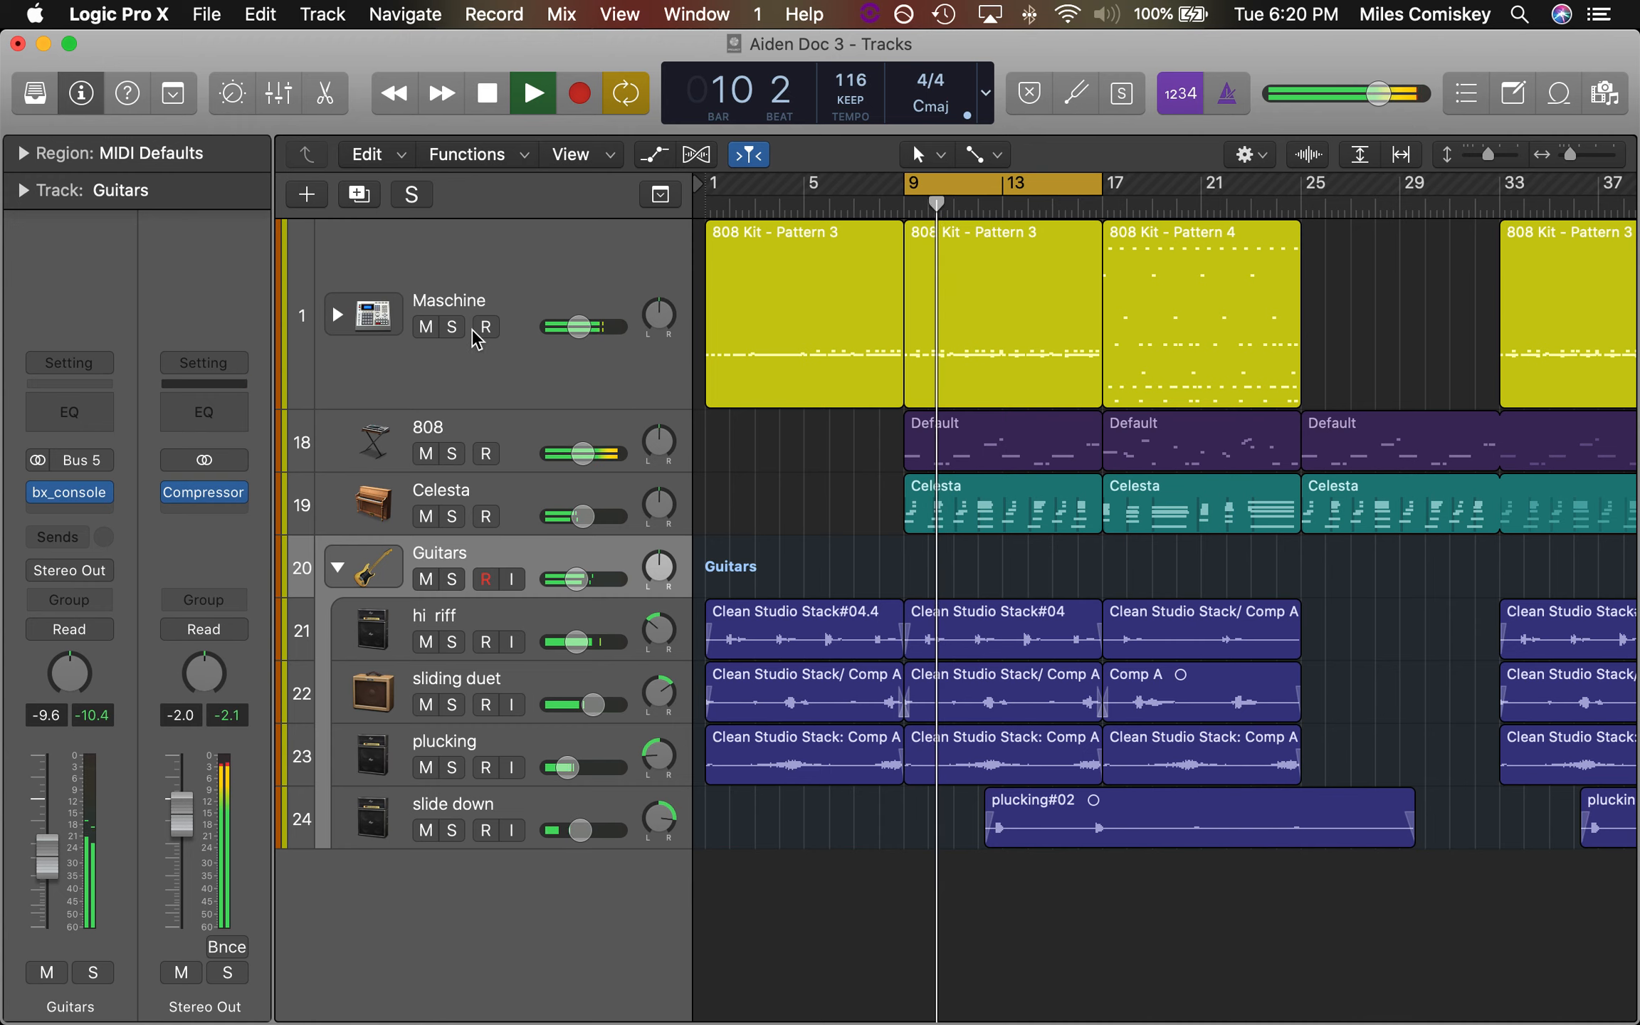
left_click_drag(531, 403, 531, 310)
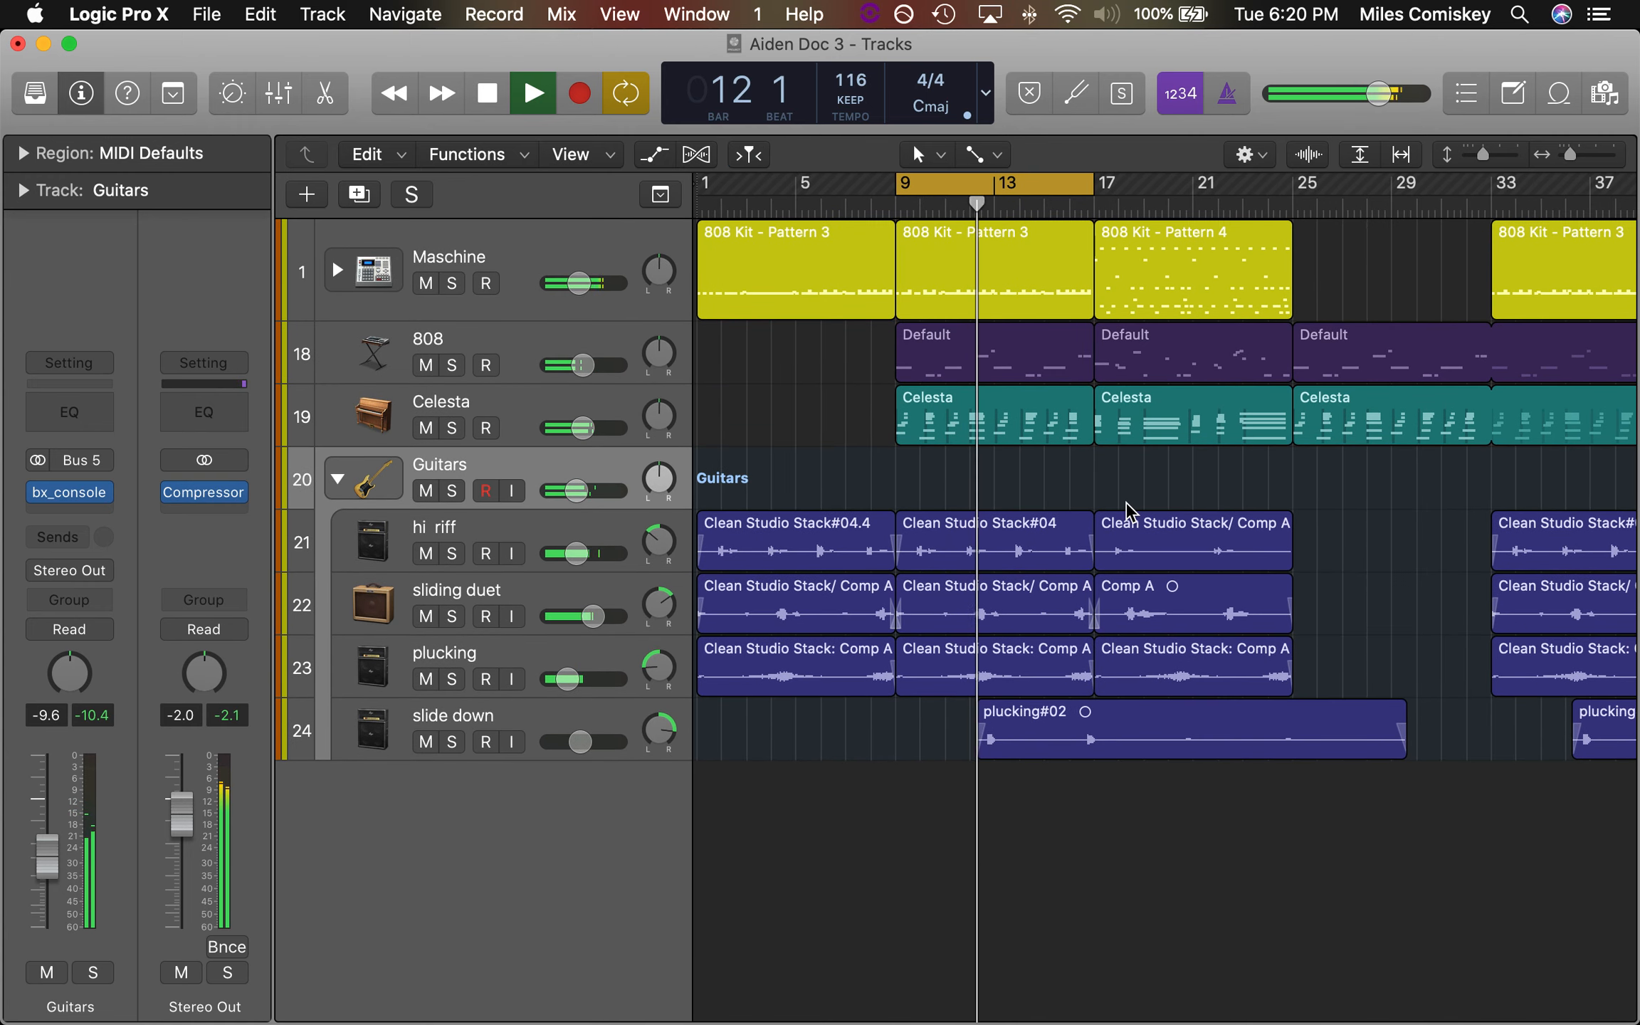
key("space")
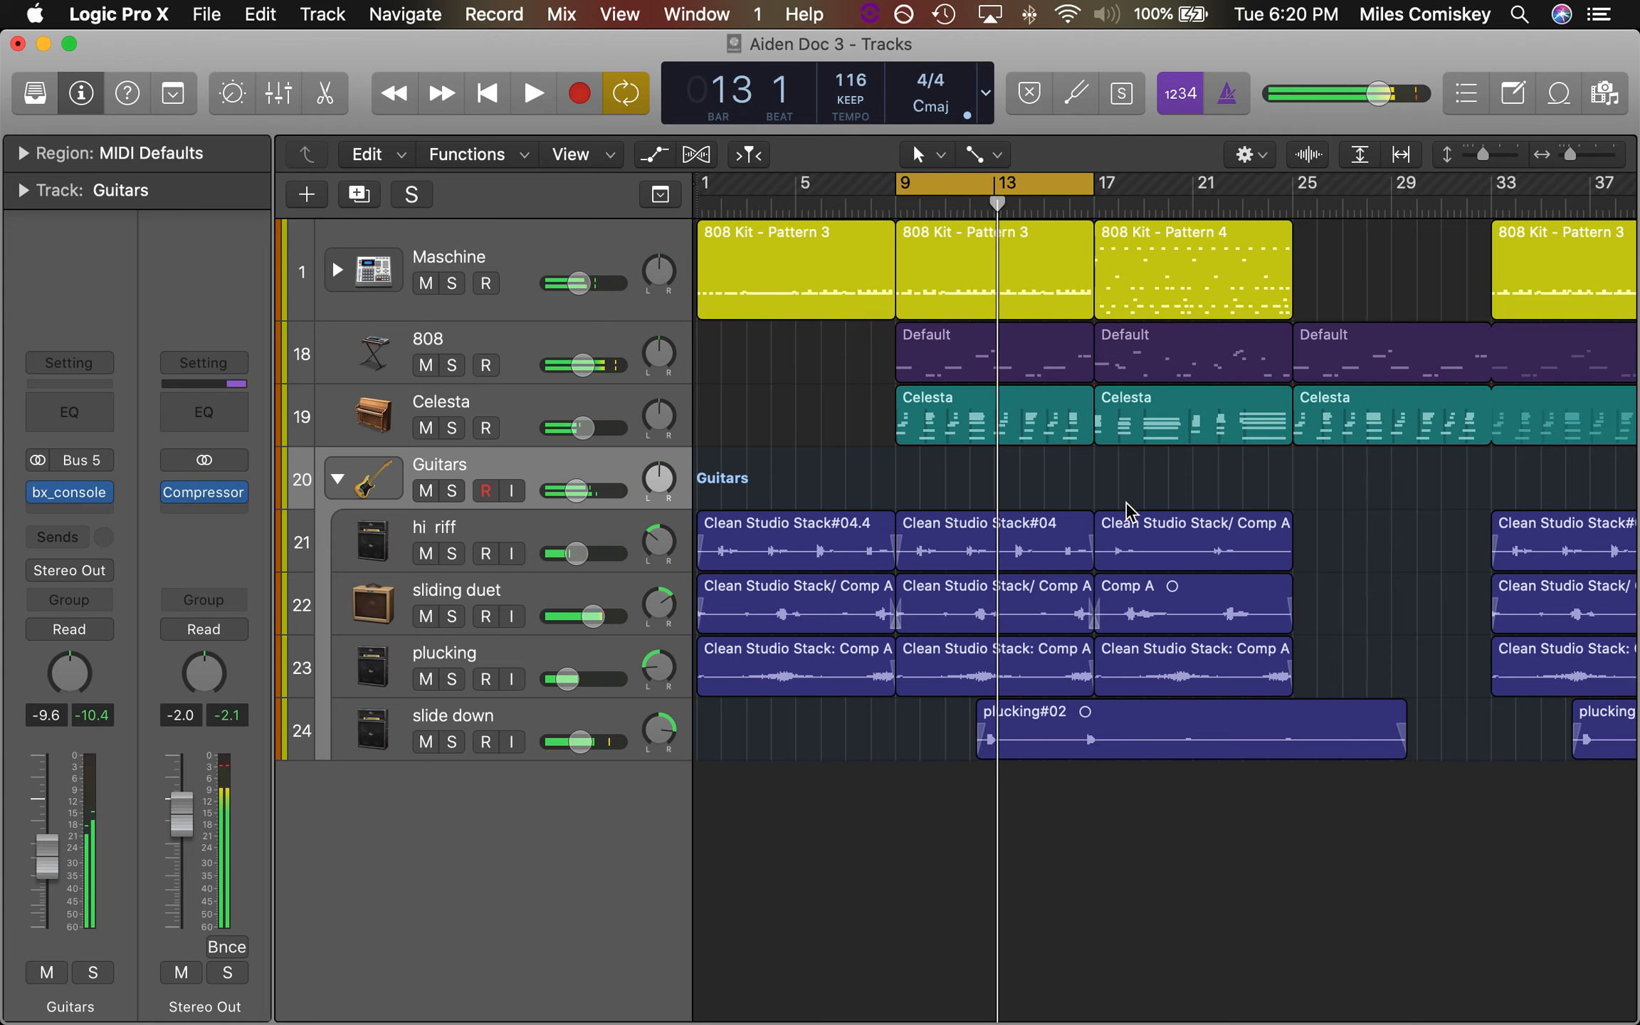
Switch off cycling and play the opening of the section without drums from bar 25
scroll(1124, 513, "left", 2)
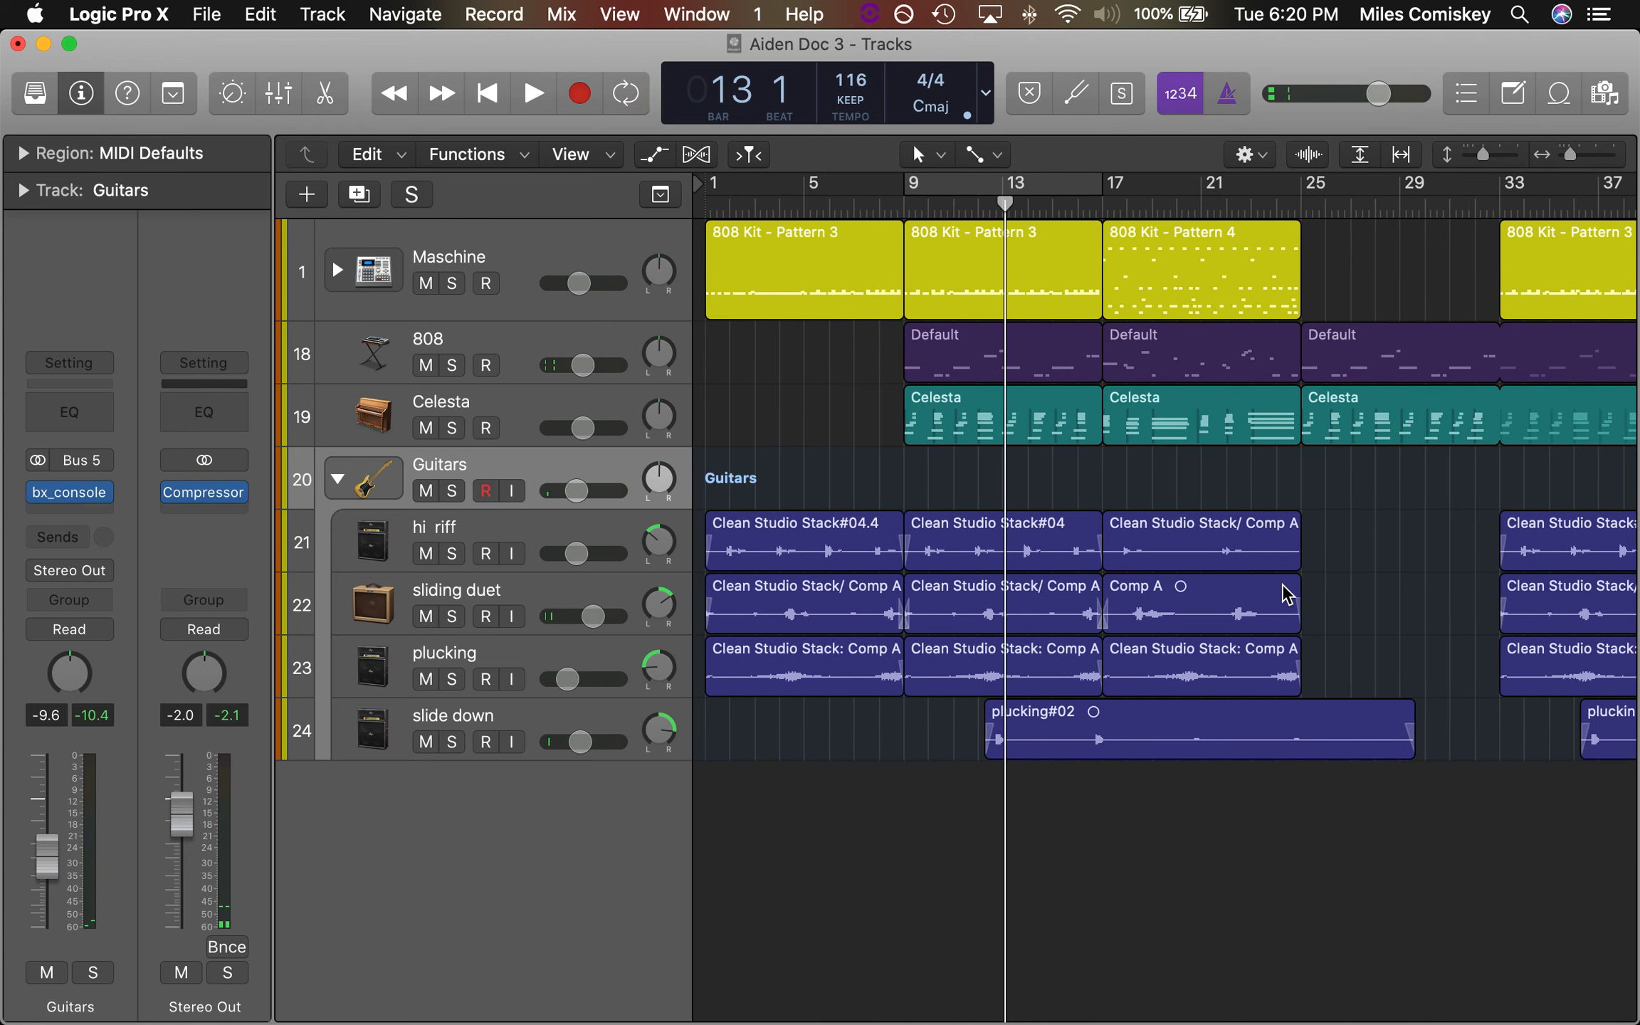
scroll(1288, 594, "right", 8)
scroll(1287, 594, "left", 8)
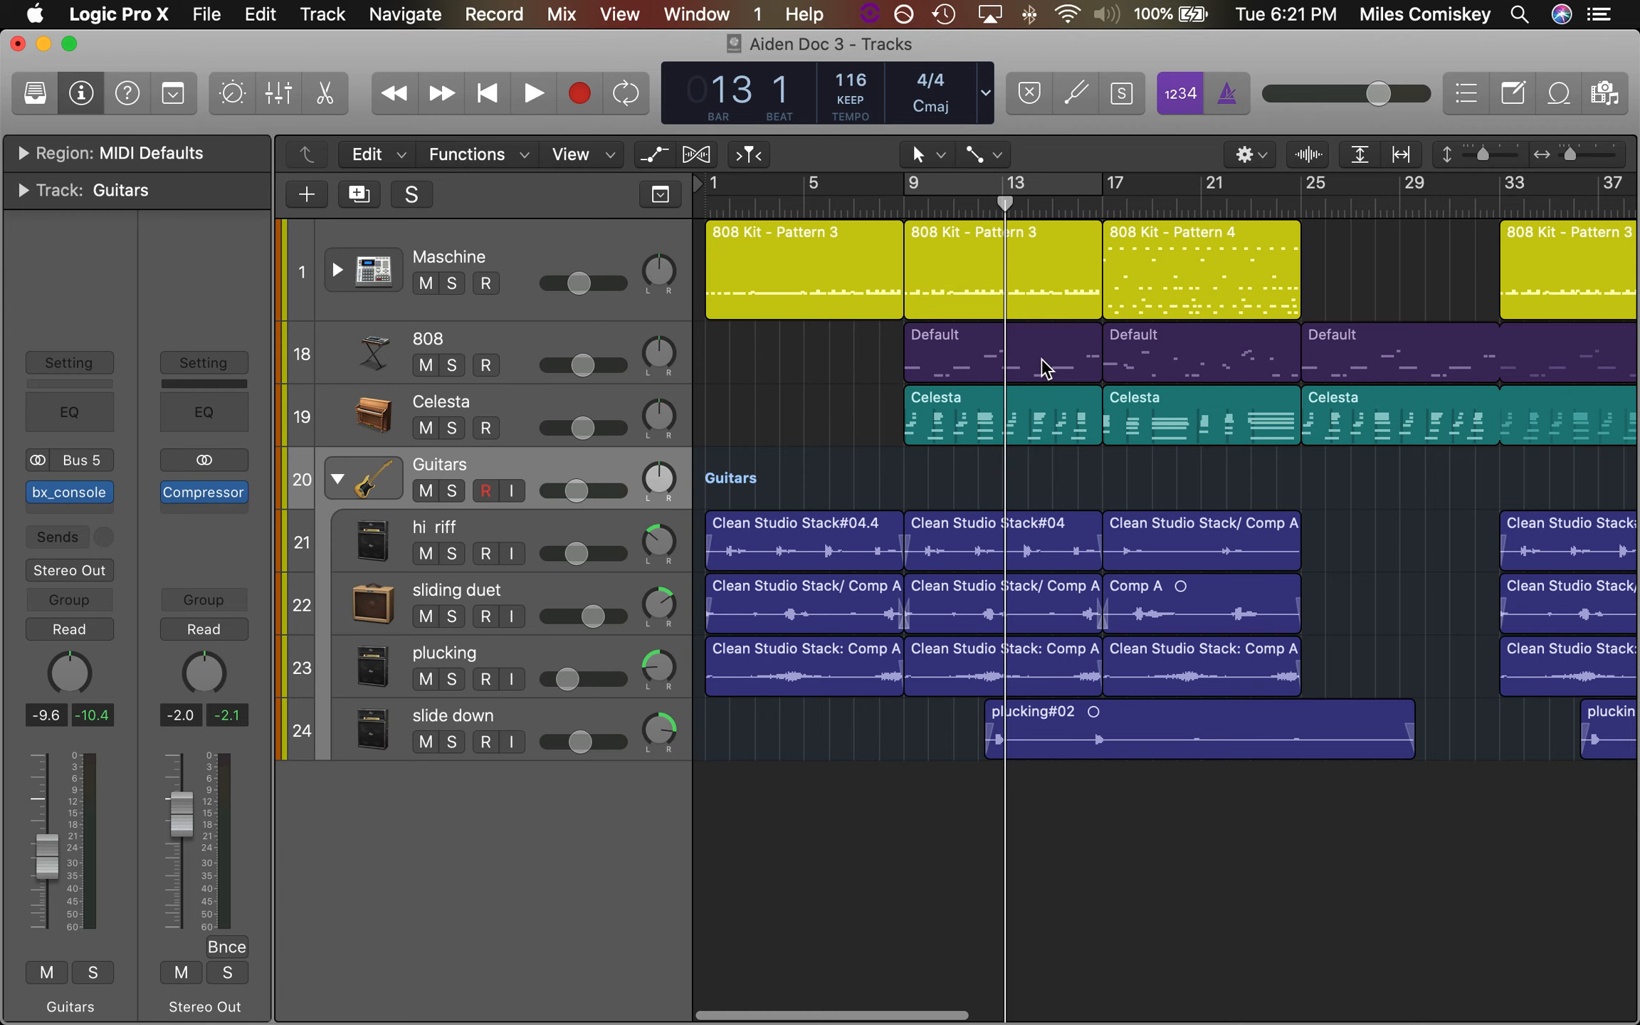
left_click(1301, 199)
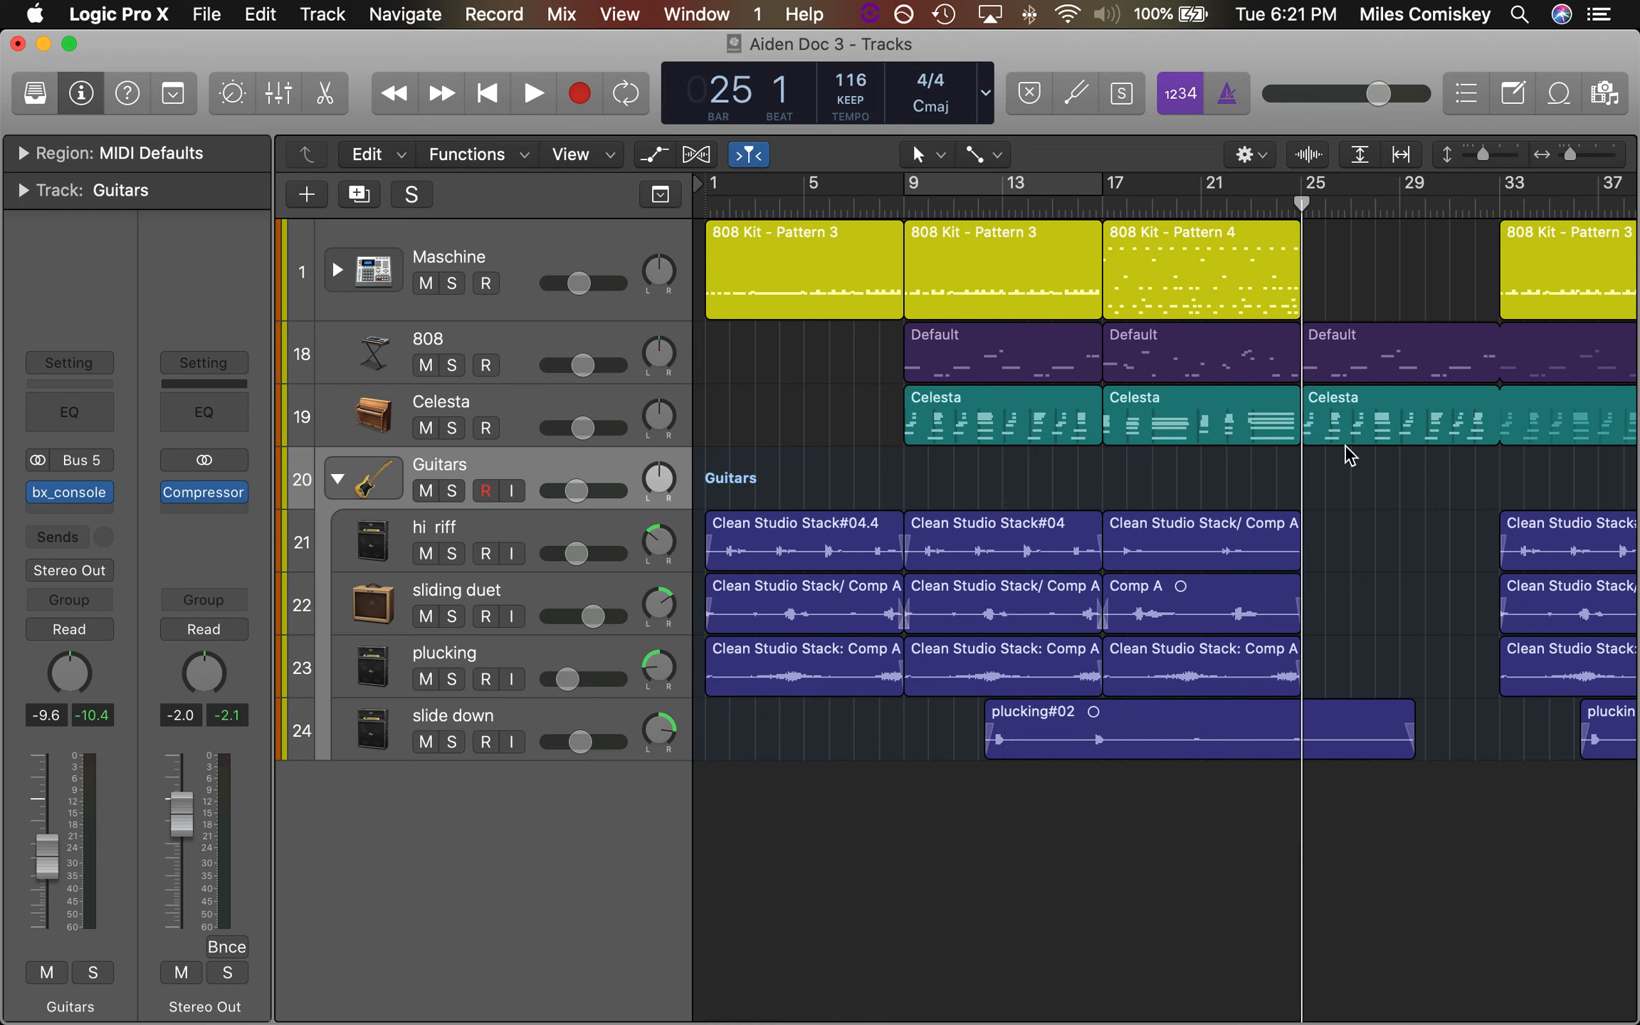
key("space")
key("space")
key("ctrl+Up")
left_click(422, 443)
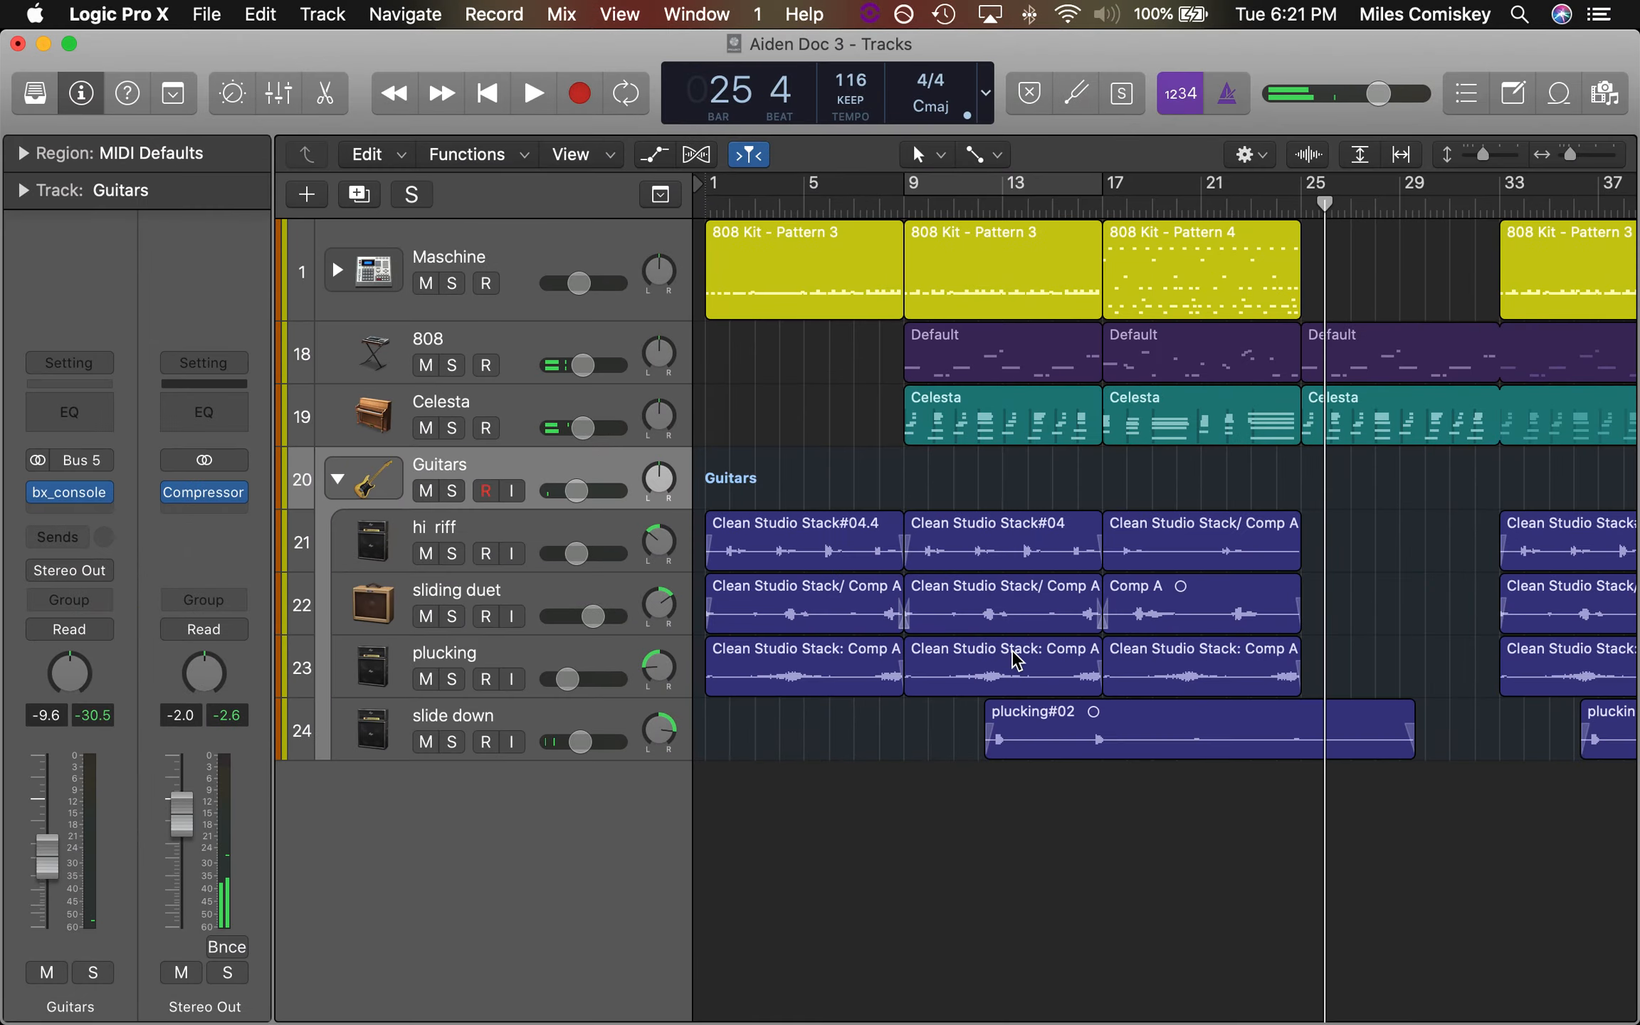
key("ctrl+Up")
left_click(498, 438)
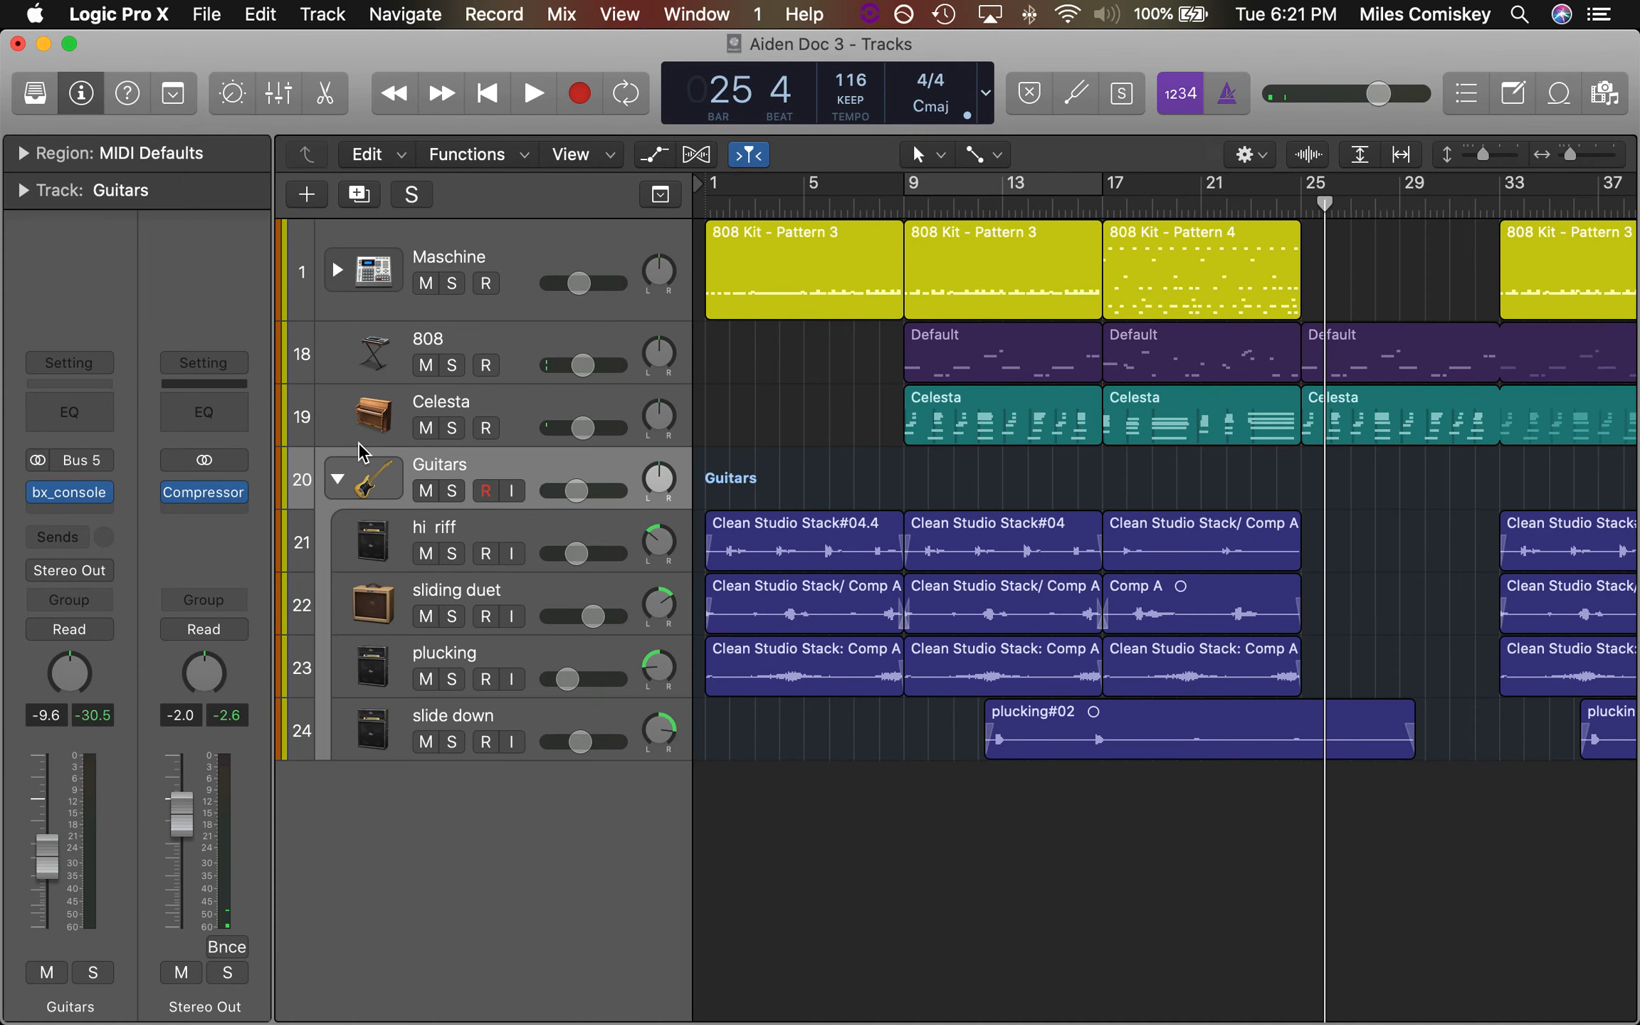
Select the Celesta, 808, Maschine, Guitars and hi riff tracks in turn to review their channel strips
left_click(496, 425)
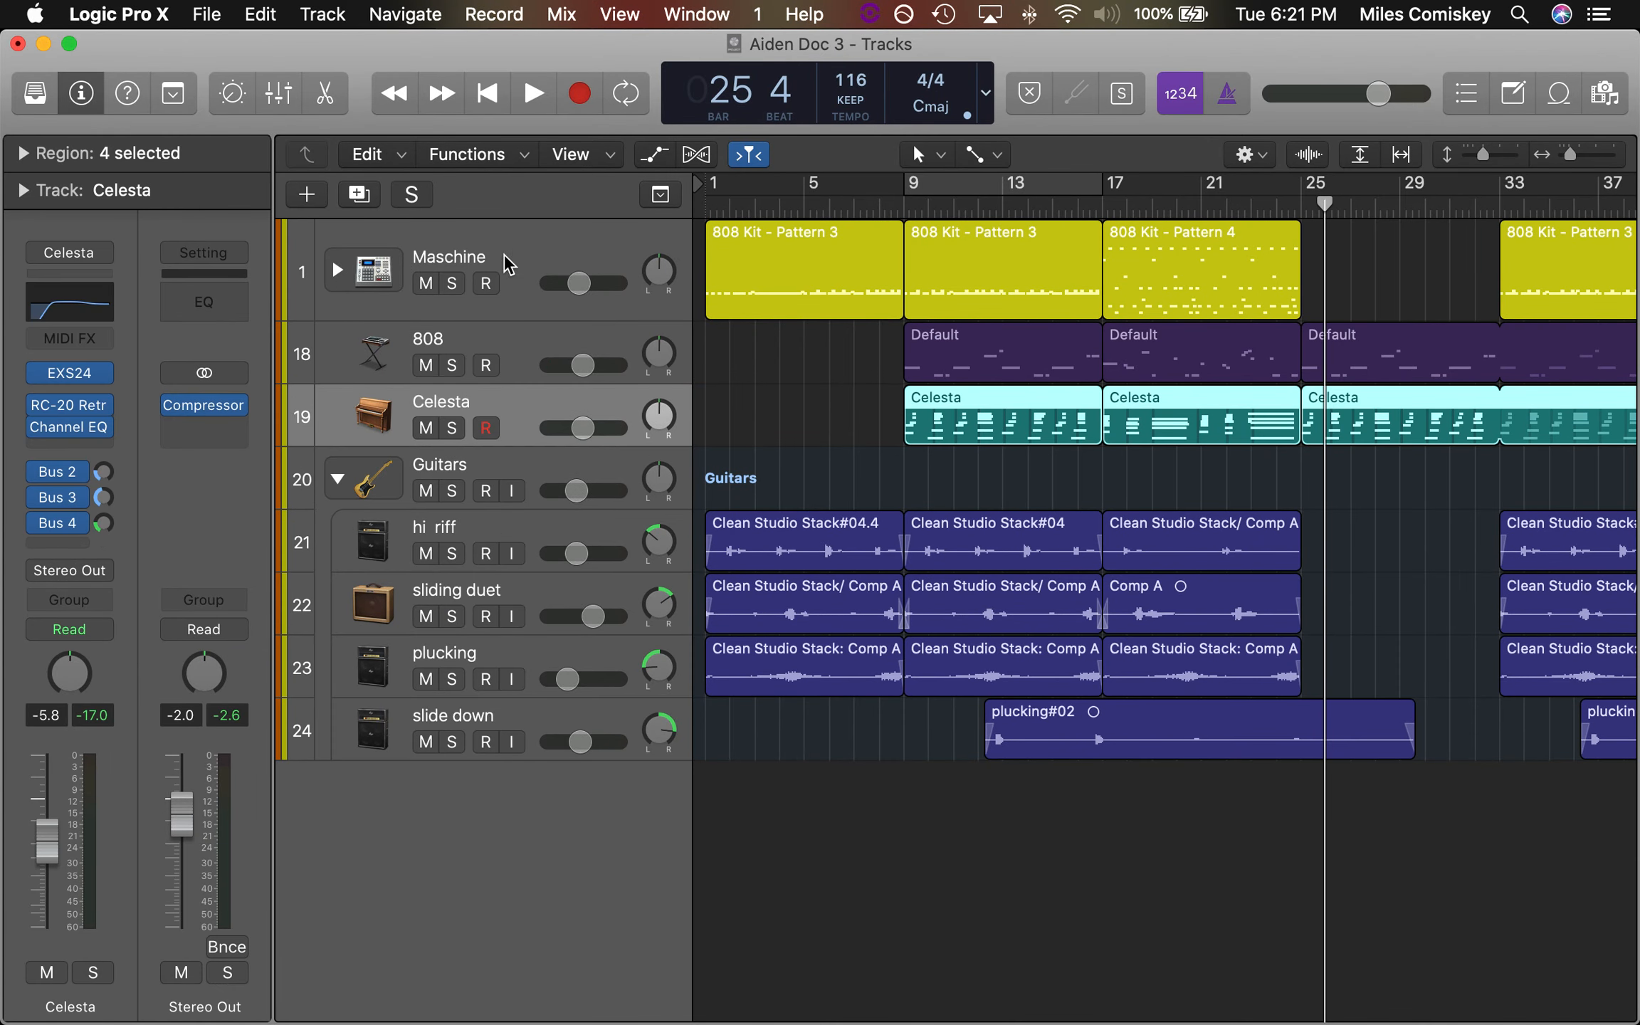
left_click(534, 341)
left_click(515, 276)
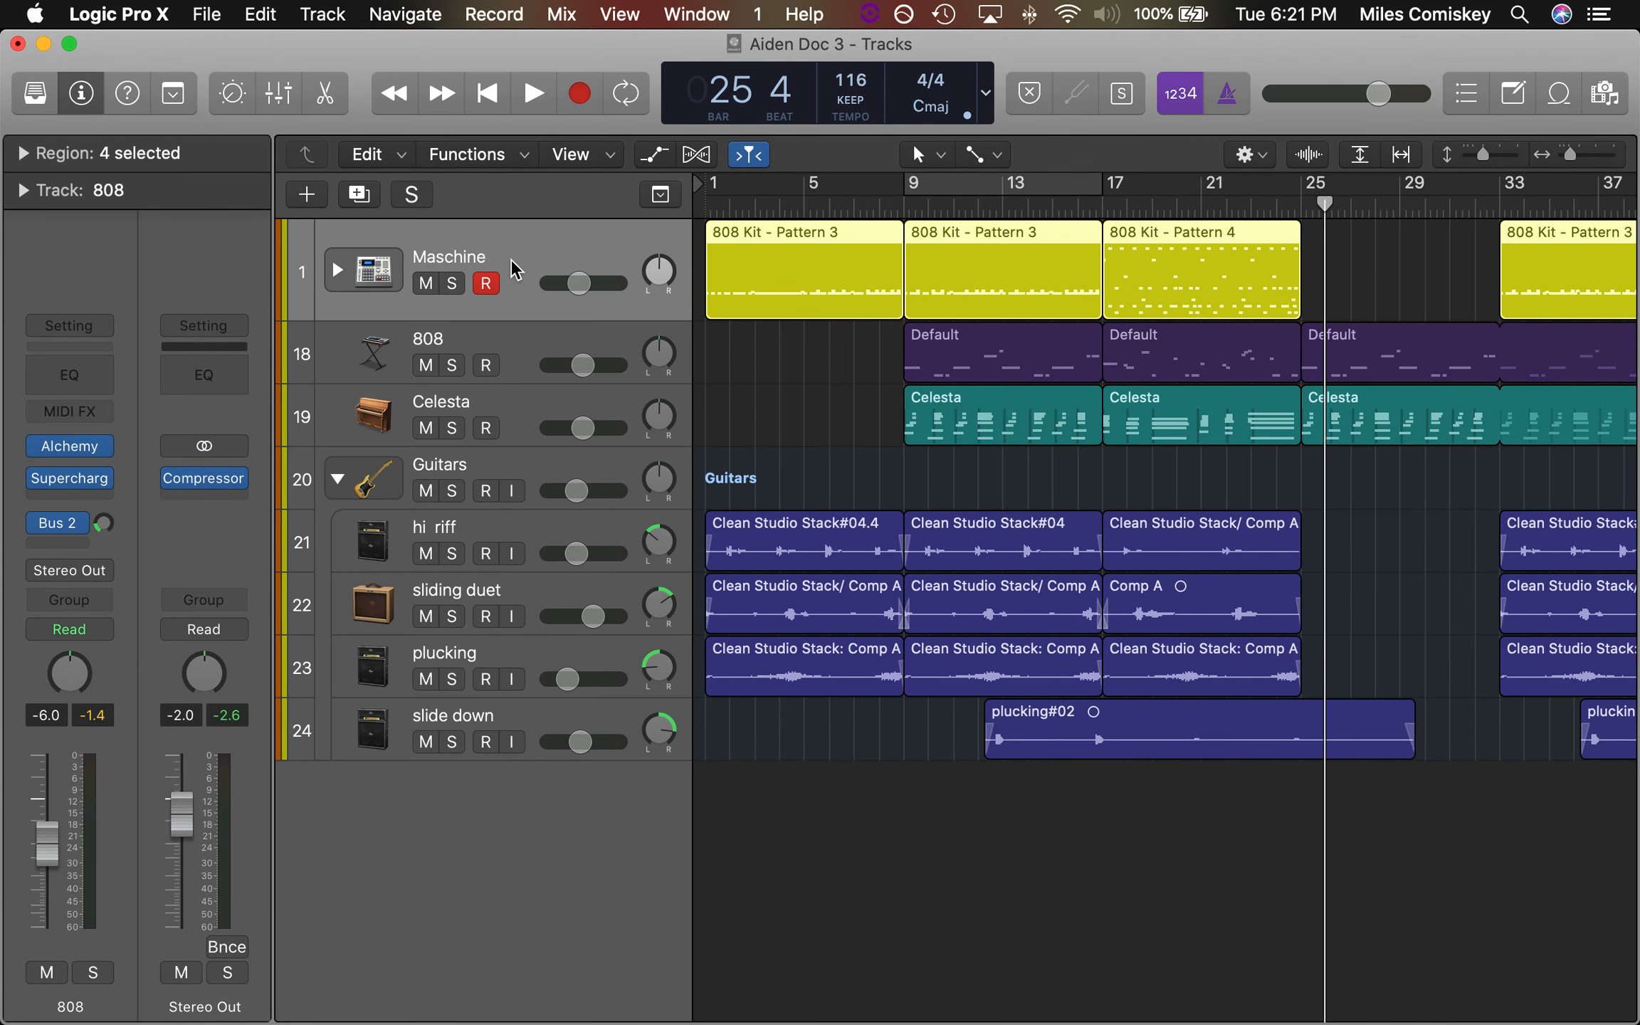
left_click(527, 474)
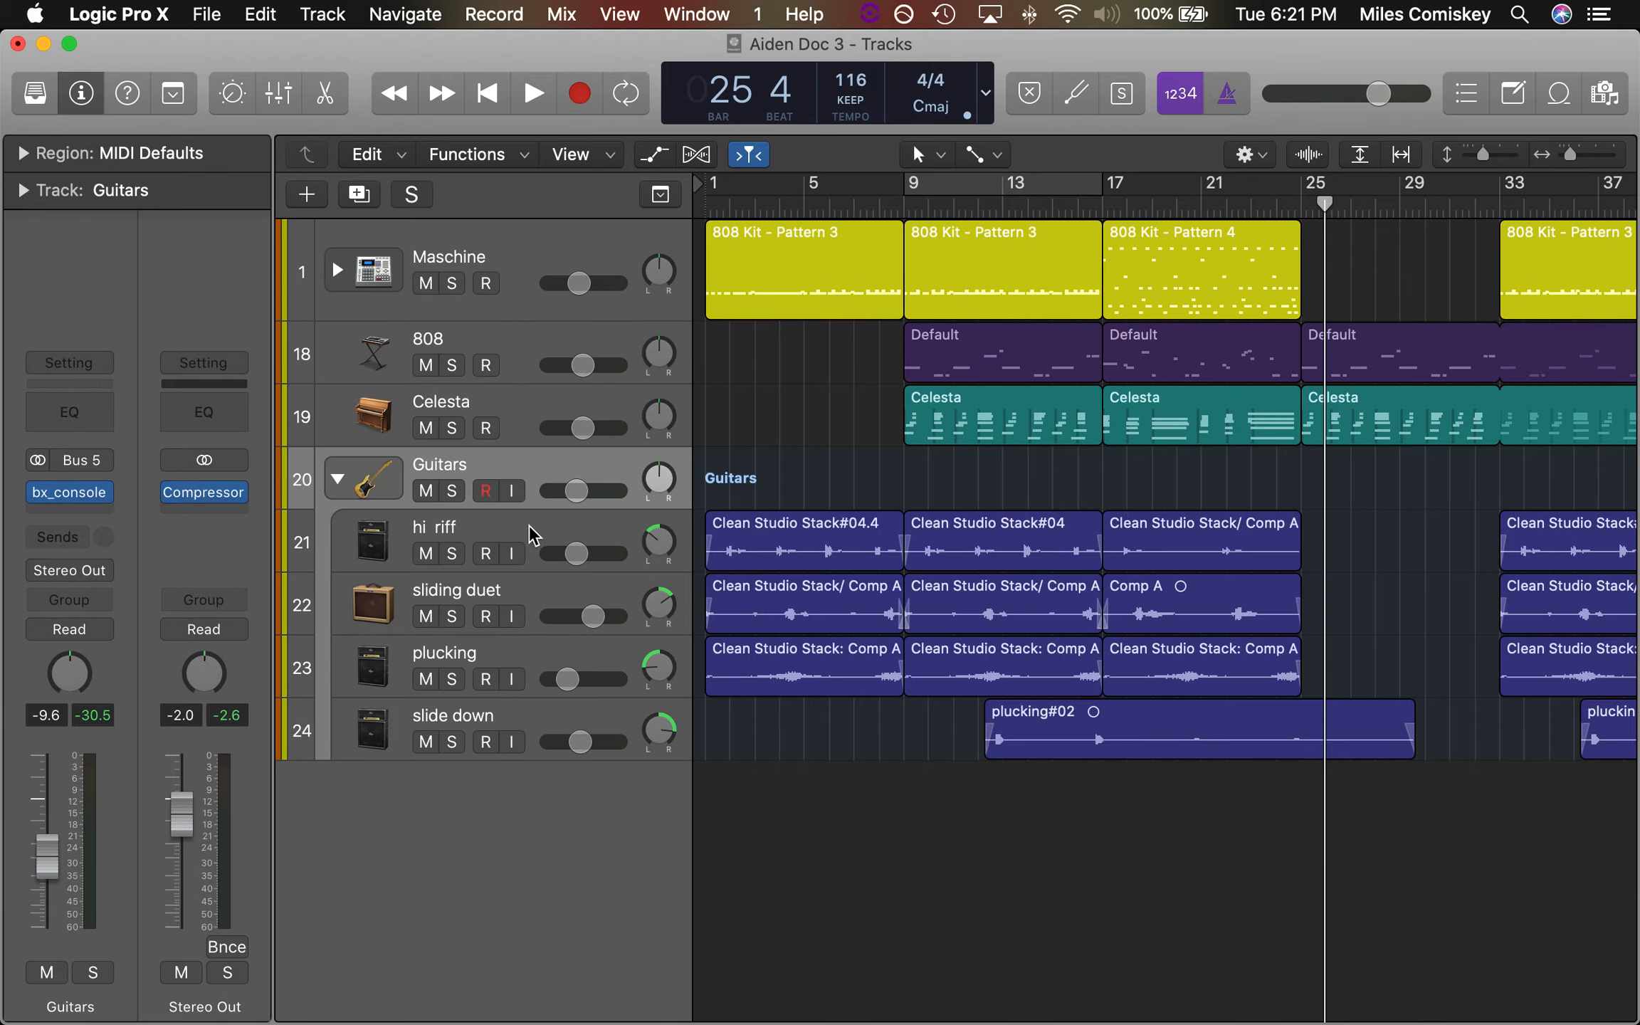
left_click(533, 564)
Switch to the Lia Change the Game project window
key("ctrl+Down")
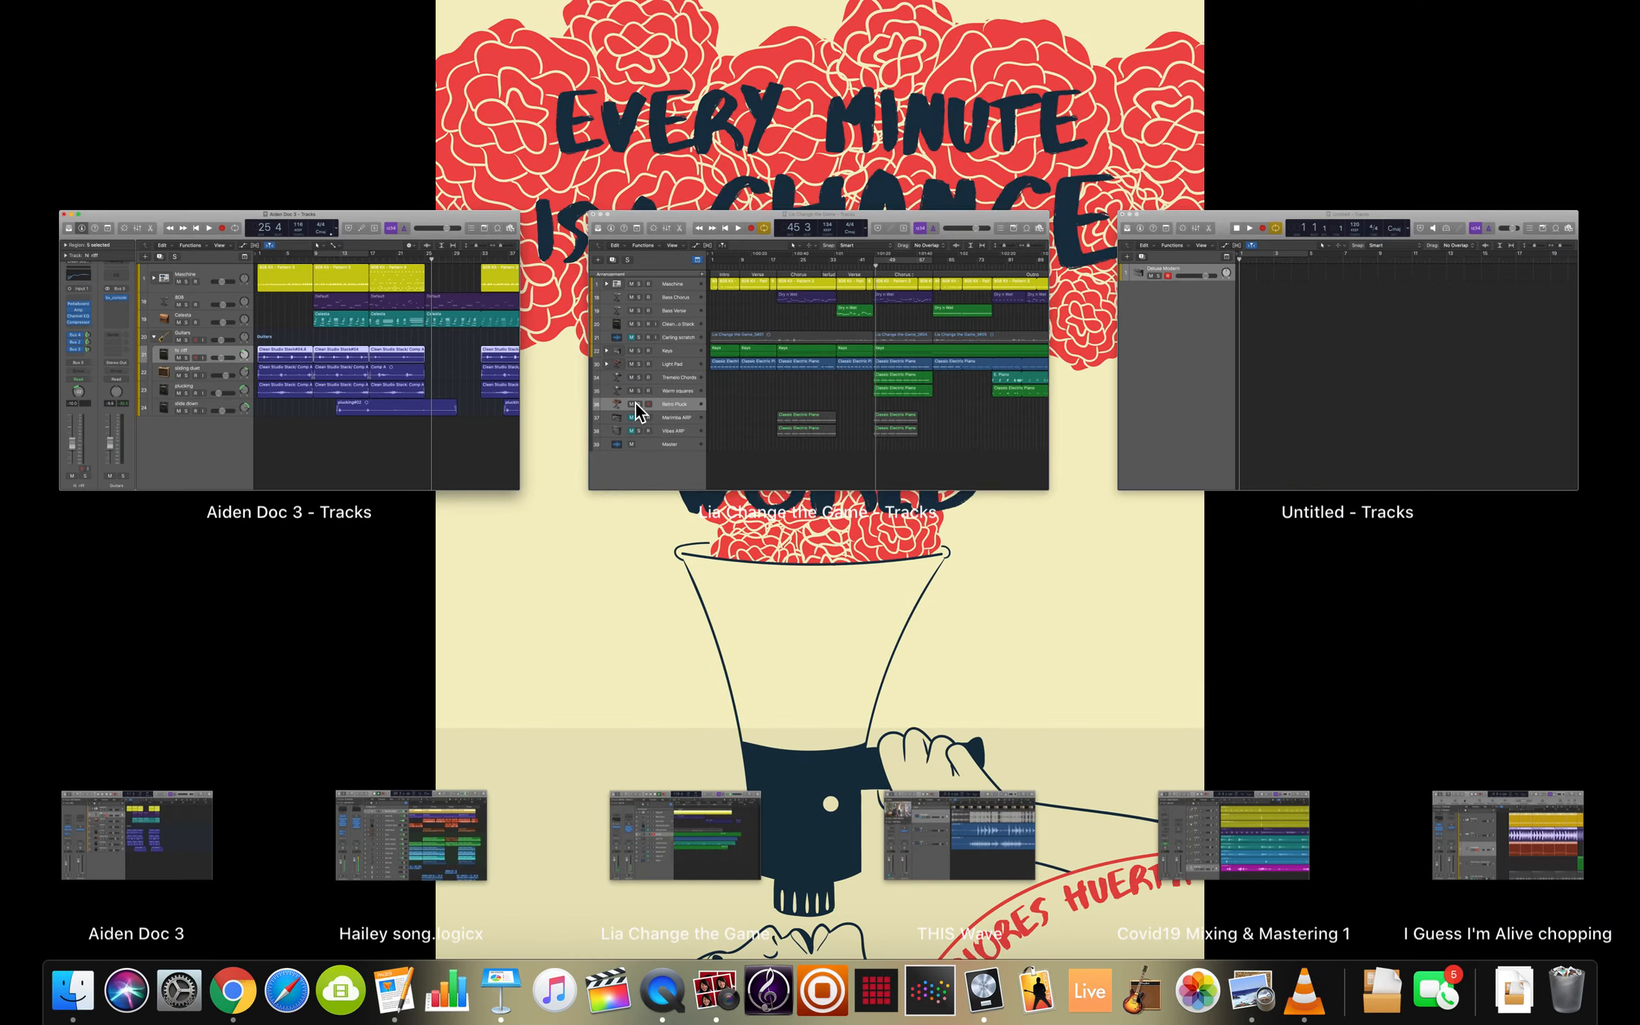
left_click(841, 363)
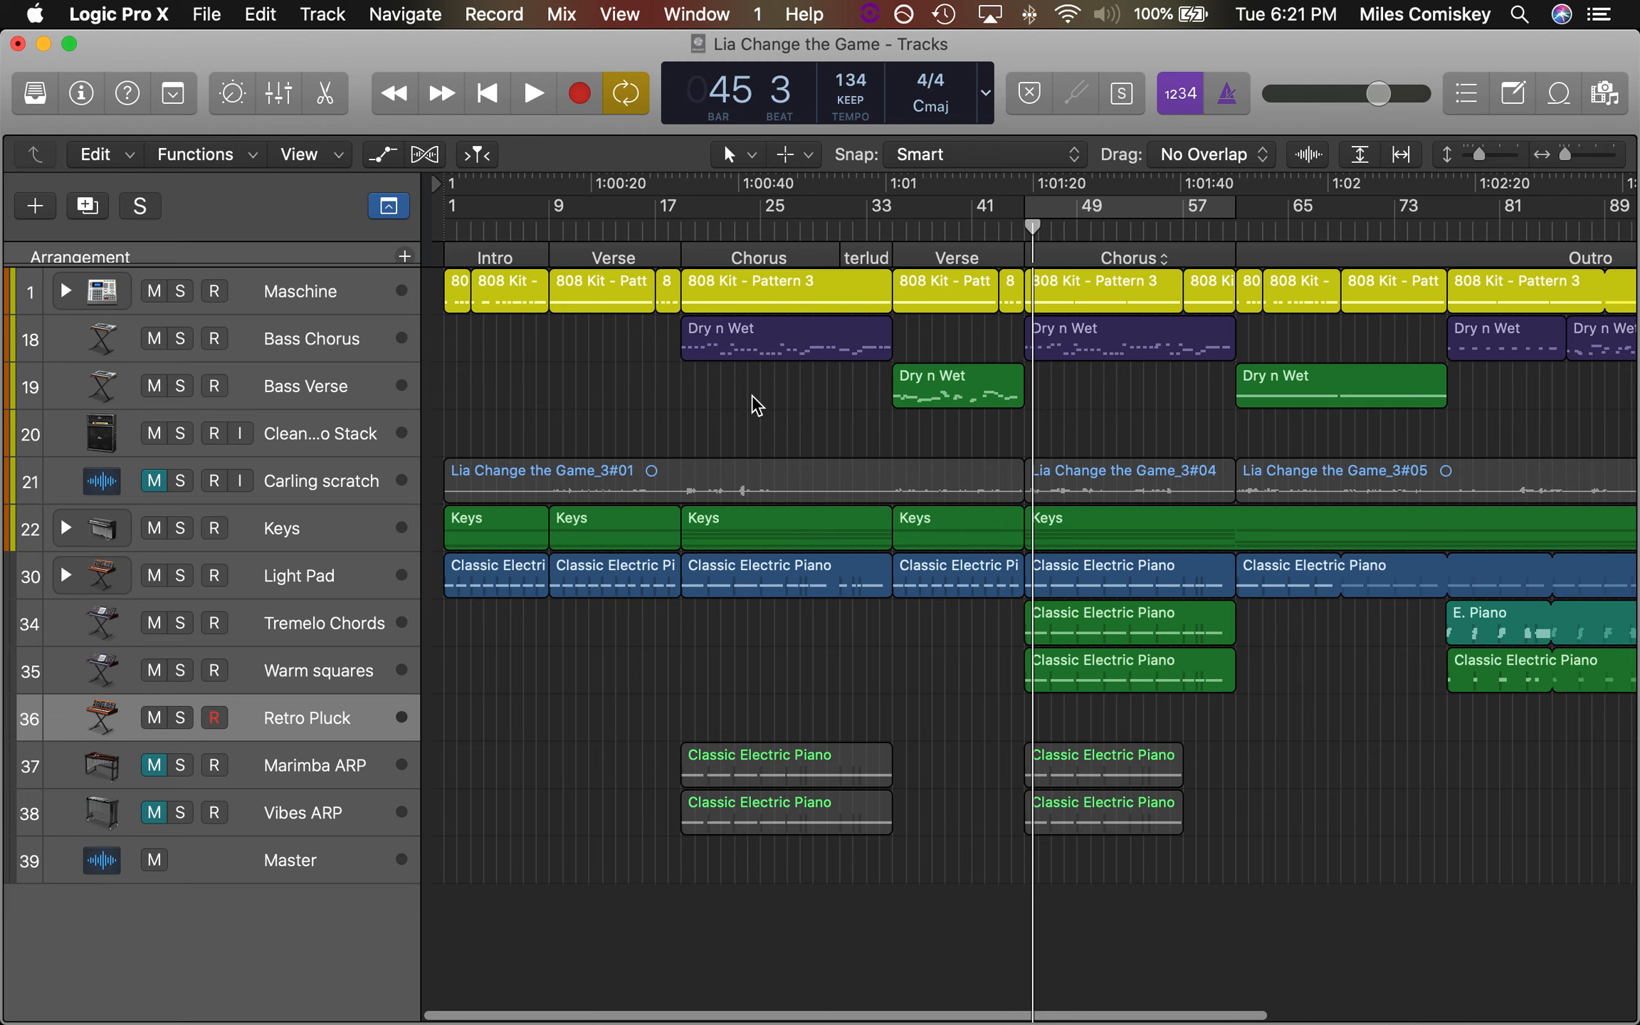